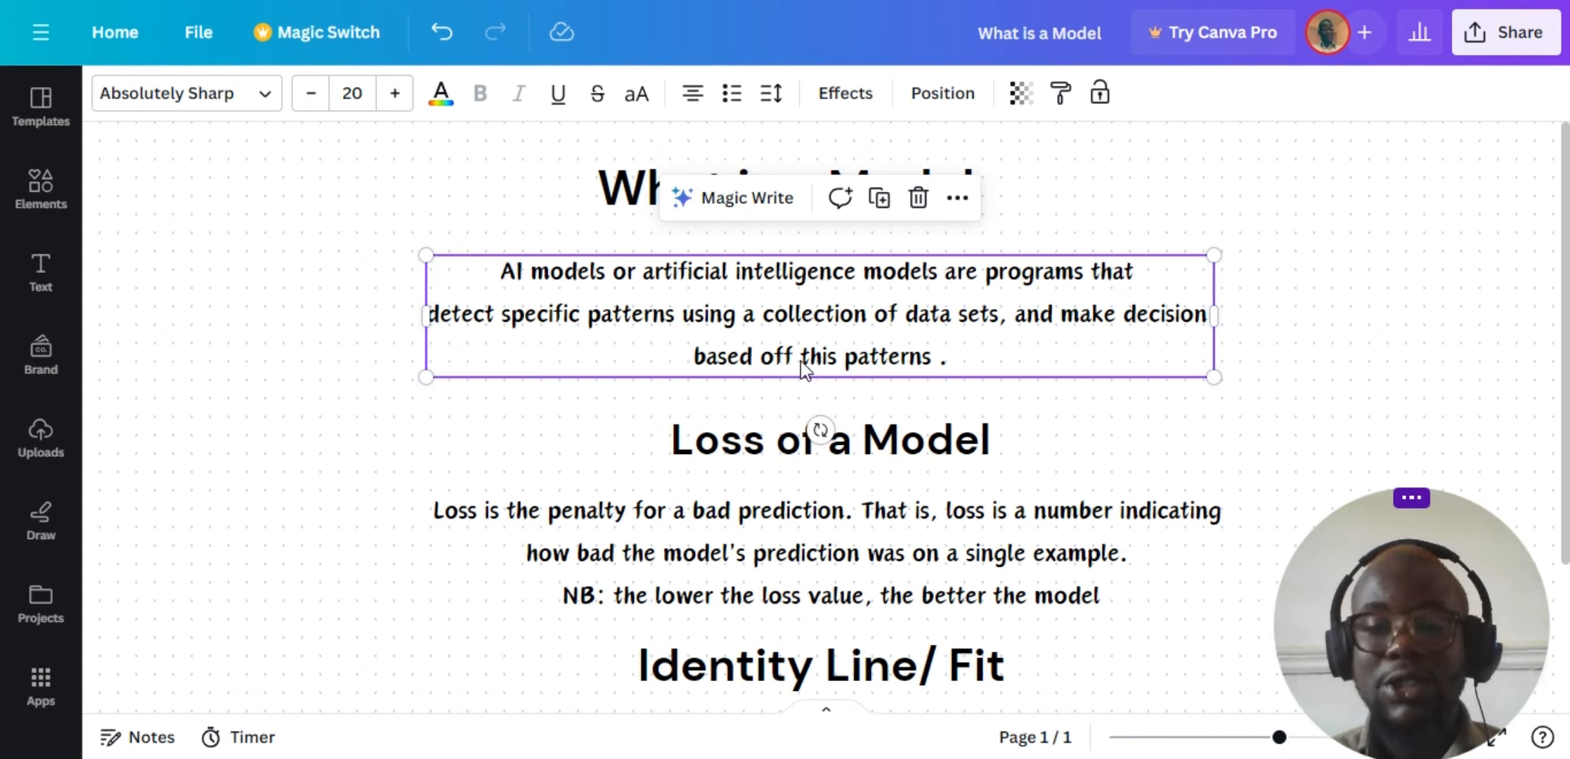
Review the "Loss of a Model" section, including the note about lower loss values
{"action": "left_click", "coordinate": [928, 453]}
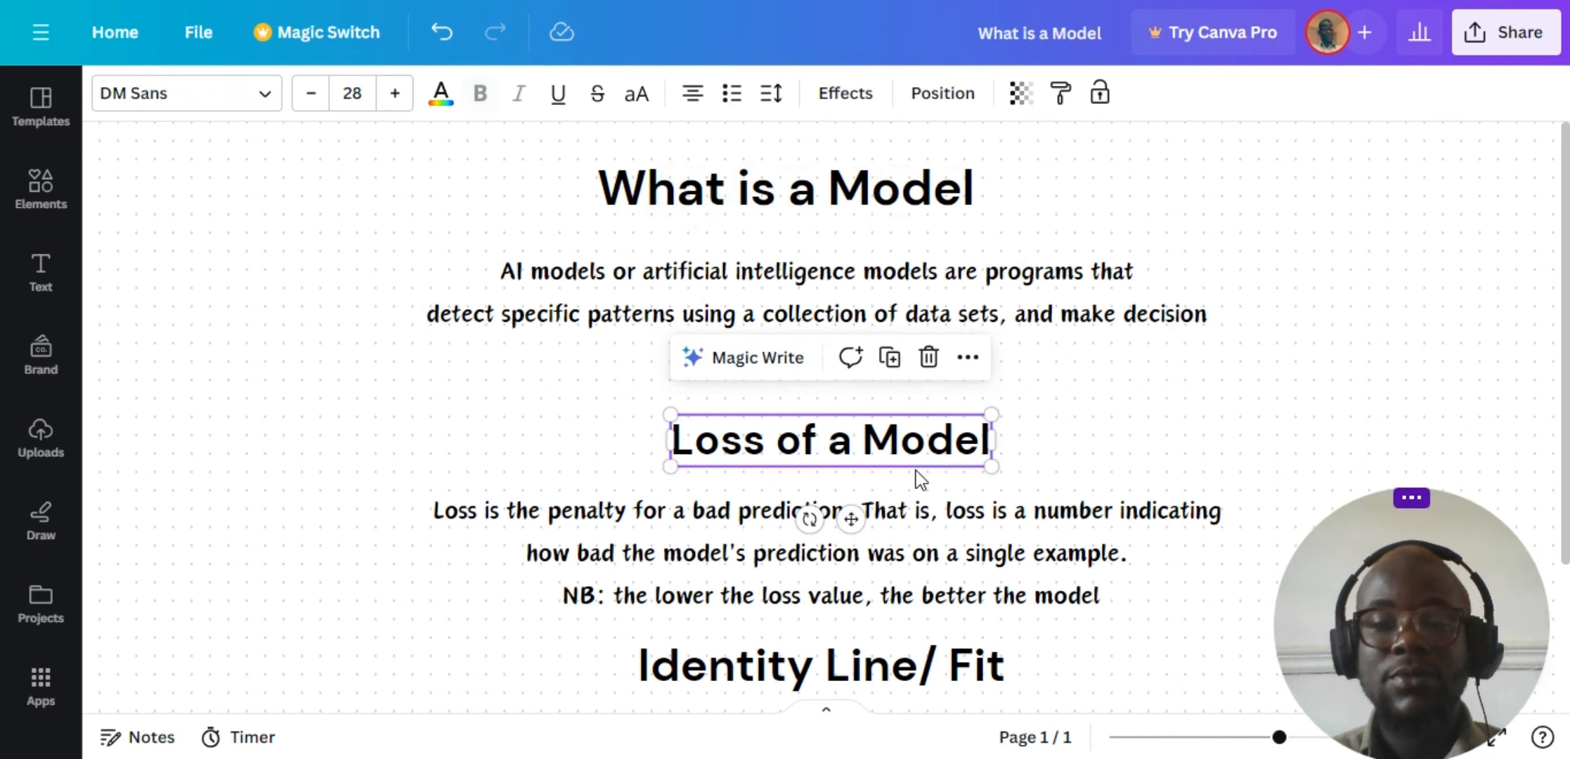
{"action": "scroll", "coordinate": [889, 443], "scroll_direction": "down", "scroll_amount": 3}
{"action": "left_click", "coordinate": [500, 367]}
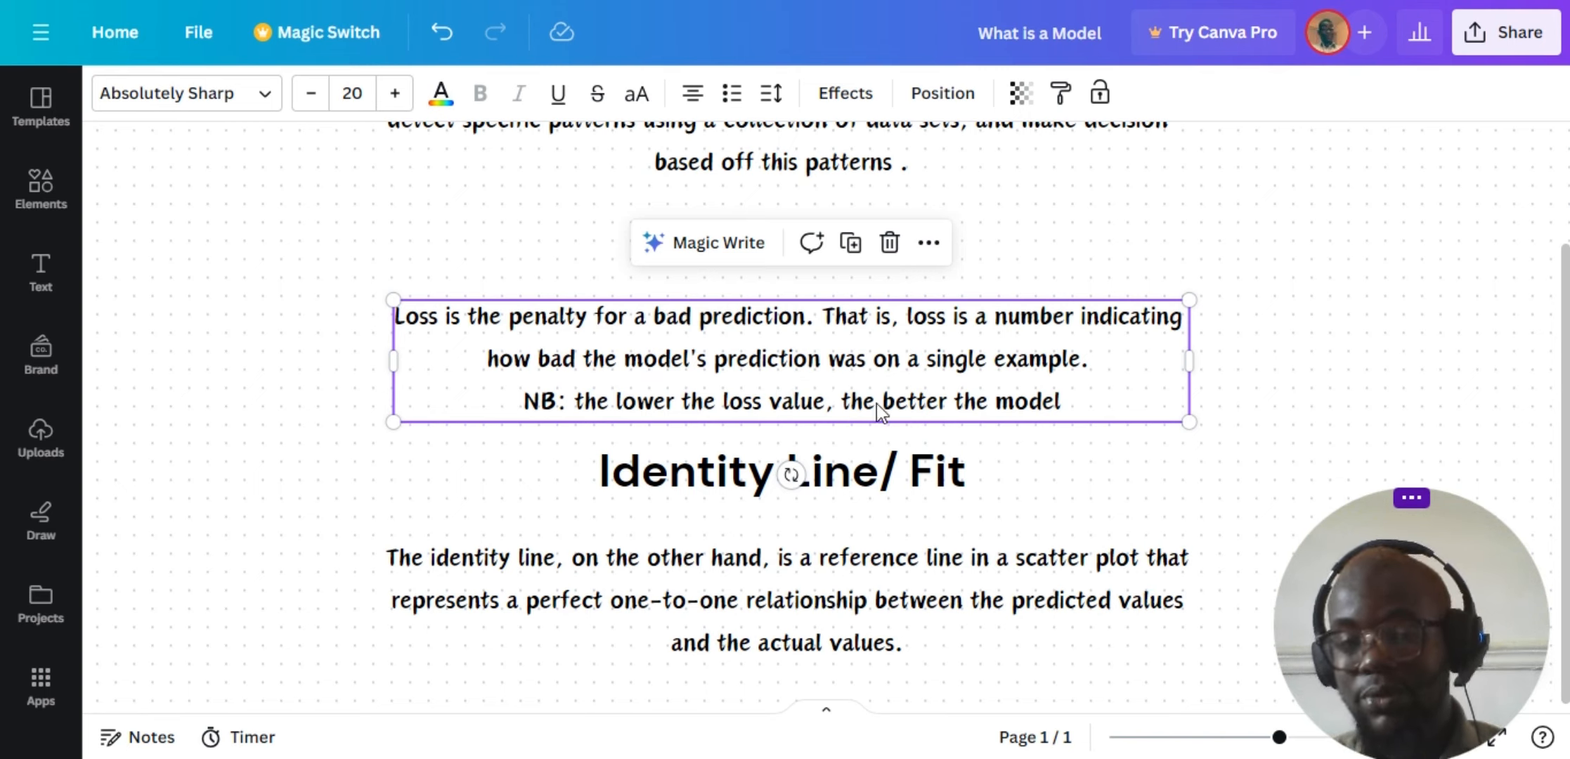
{"action": "left_click", "coordinate": [596, 406]}
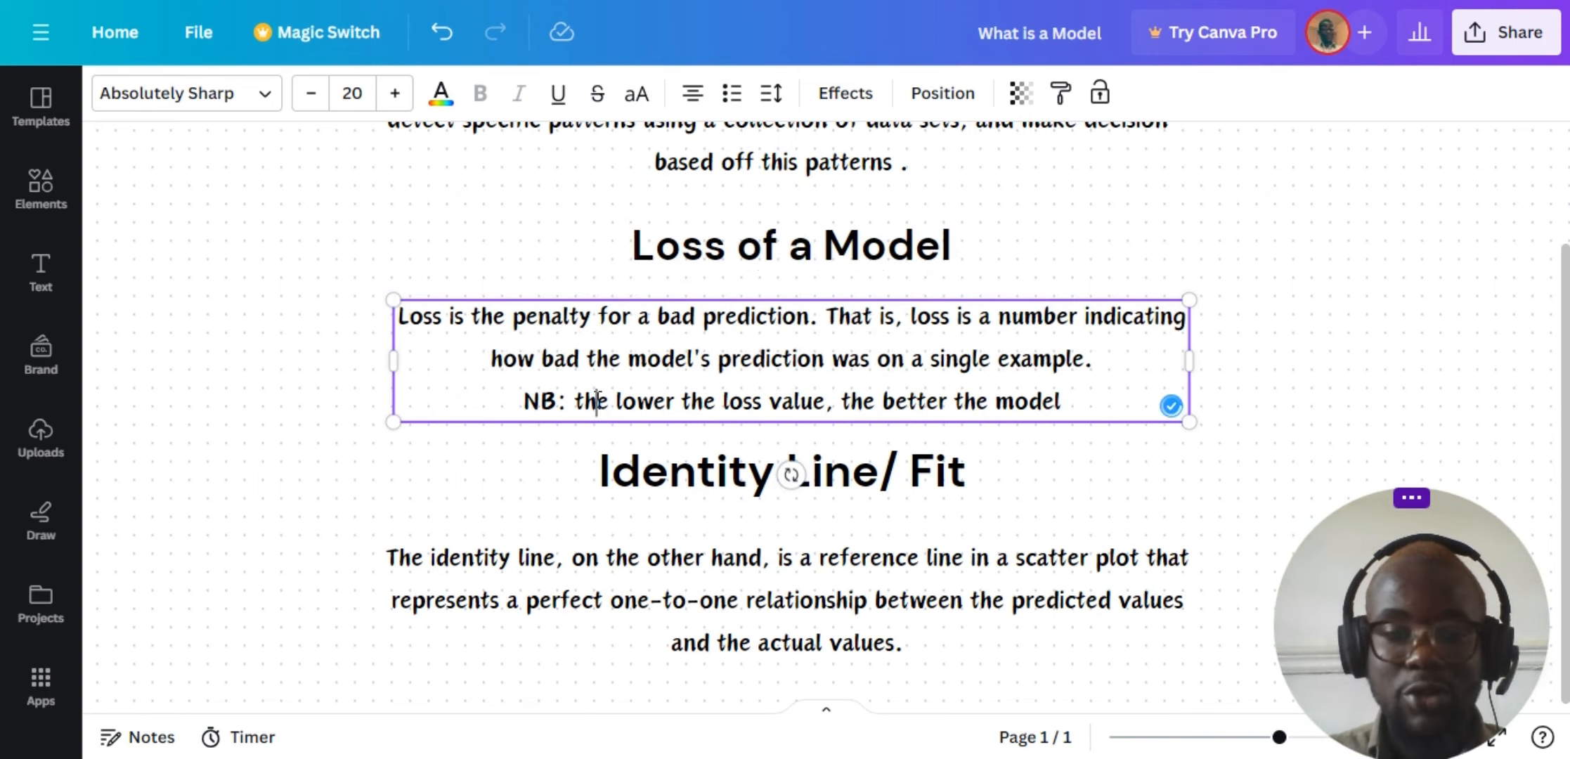
{"action": "left_click", "coordinate": [1043, 400]}
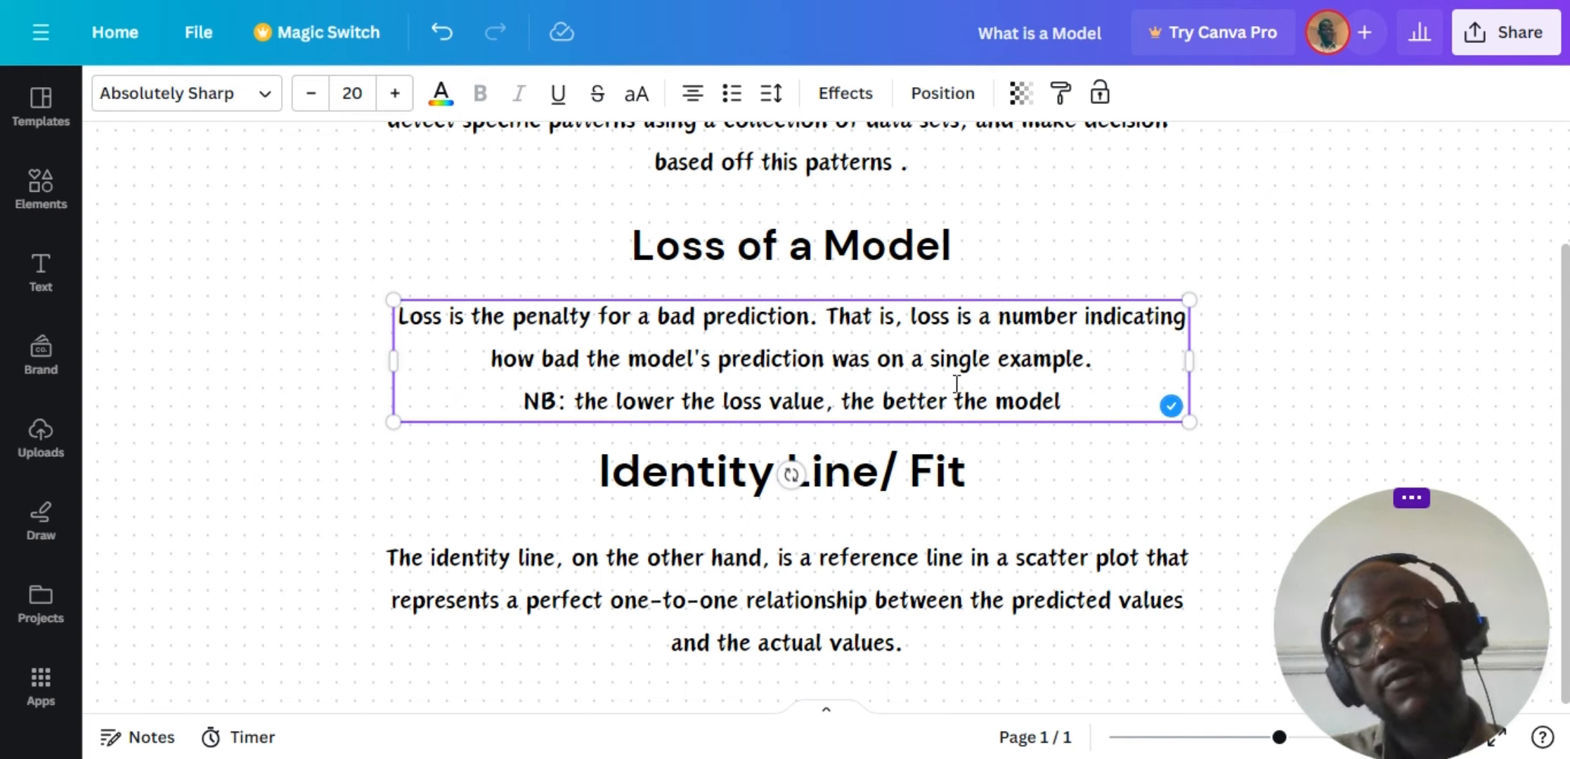
{"action": "left_click", "coordinate": [897, 392]}
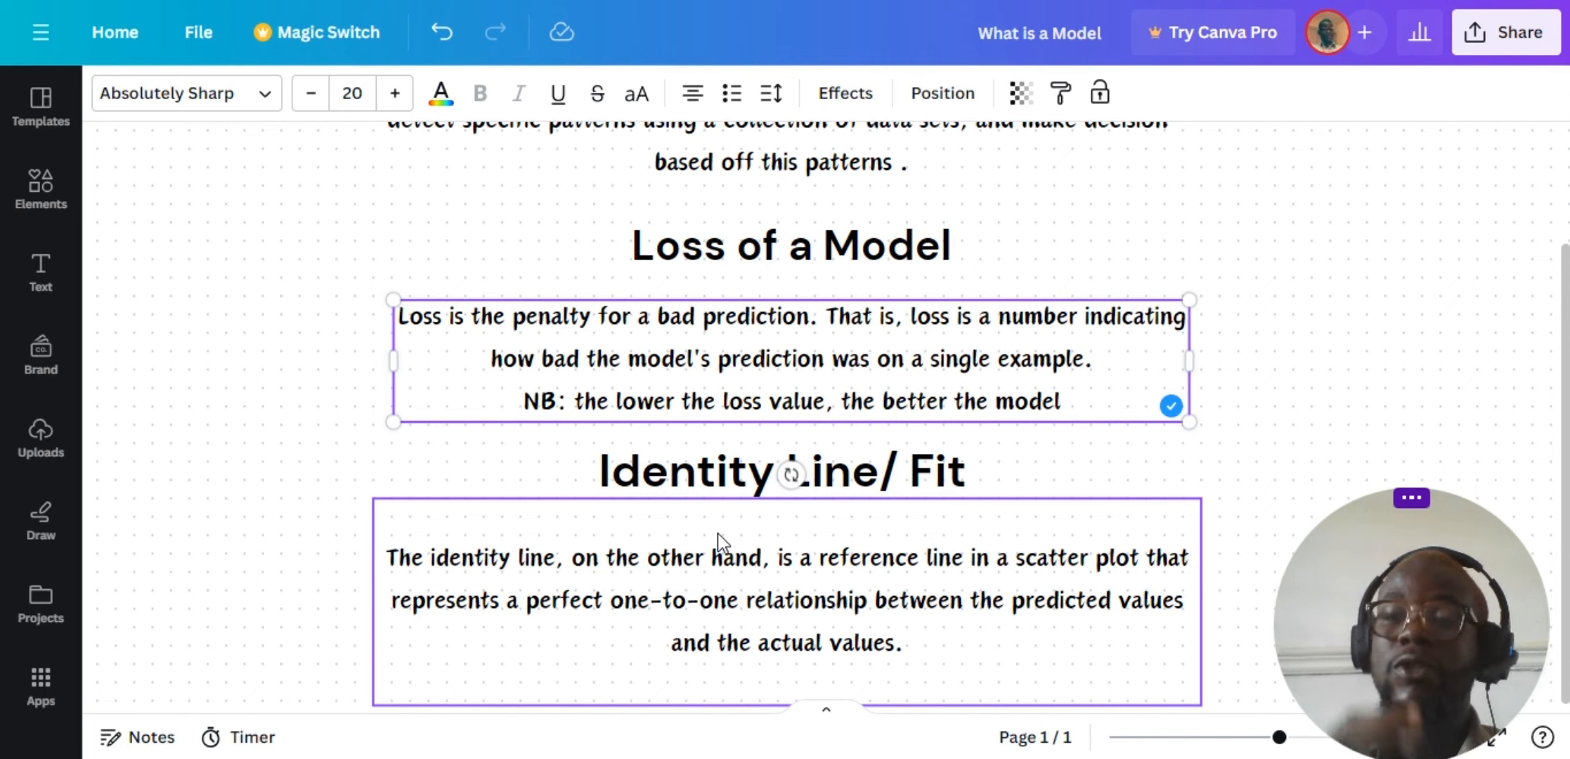
Read the "Identity Line/ Fit" heading and its explanation, glancing back over the loss and model definitions
{"action": "scroll", "coordinate": [718, 534], "scroll_direction": "down", "scroll_amount": 3}
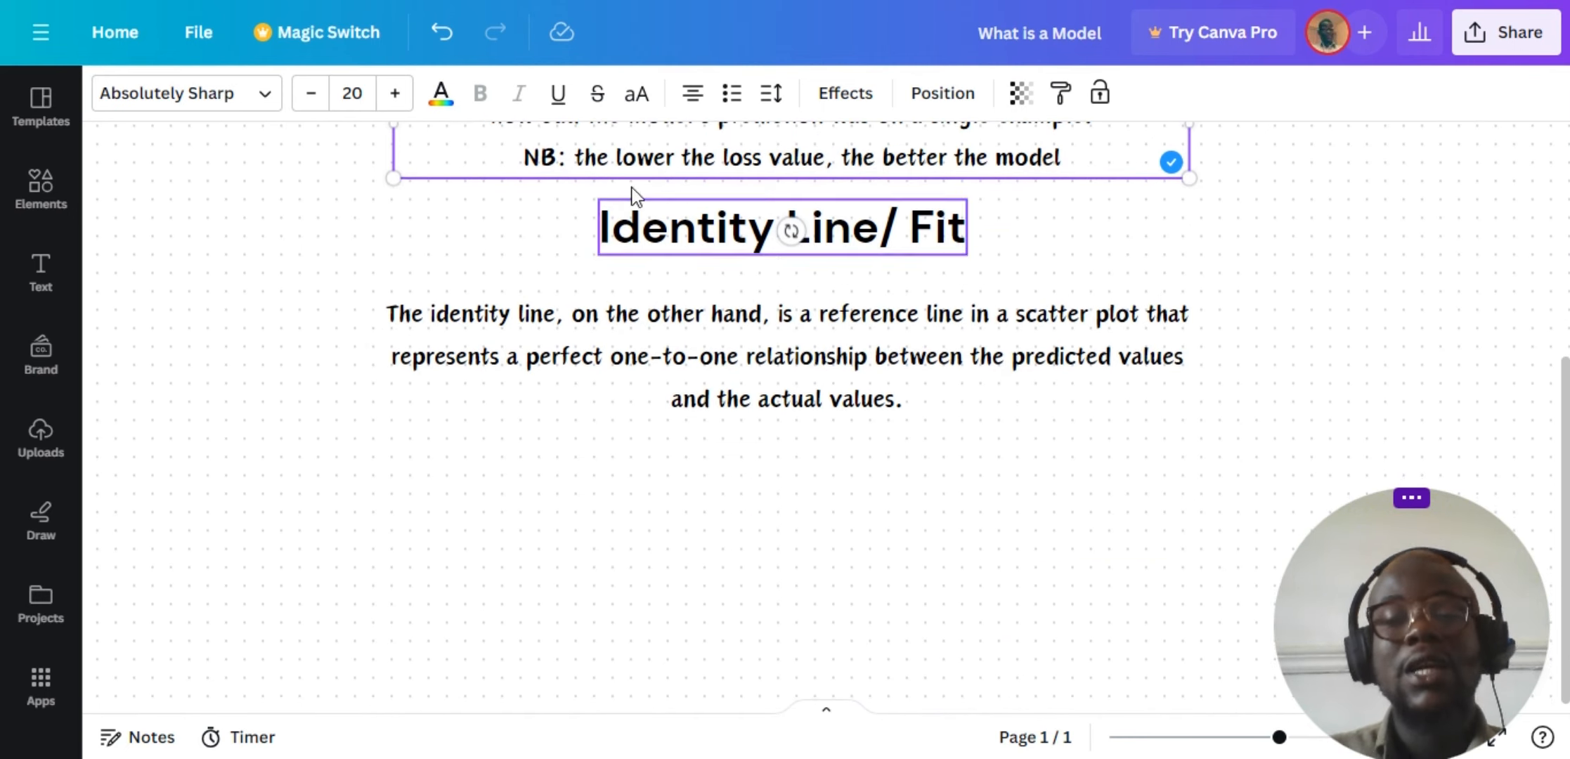
{"action": "left_click", "coordinate": [664, 239]}
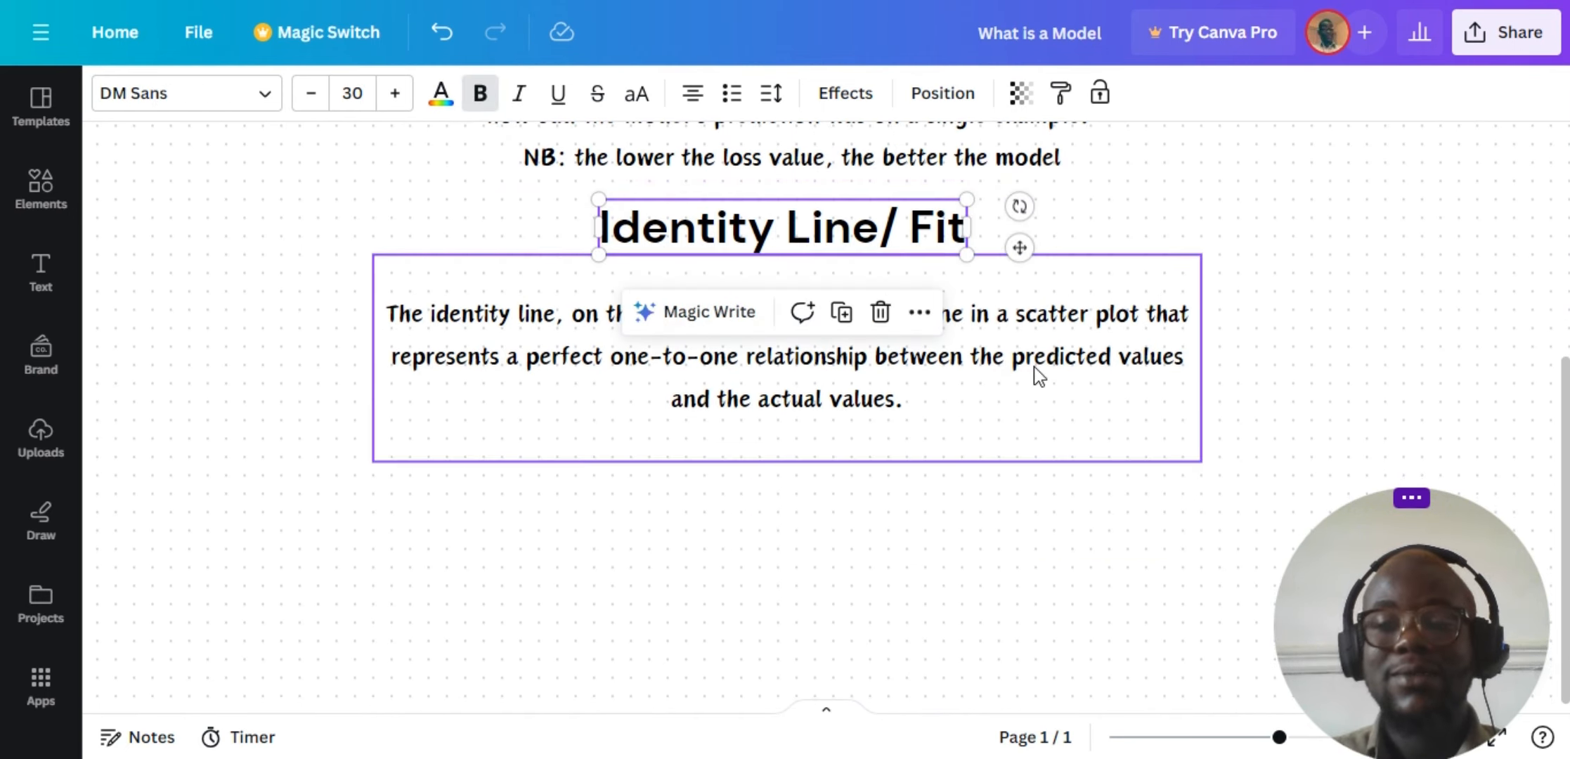
{"action": "left_click", "coordinate": [828, 413]}
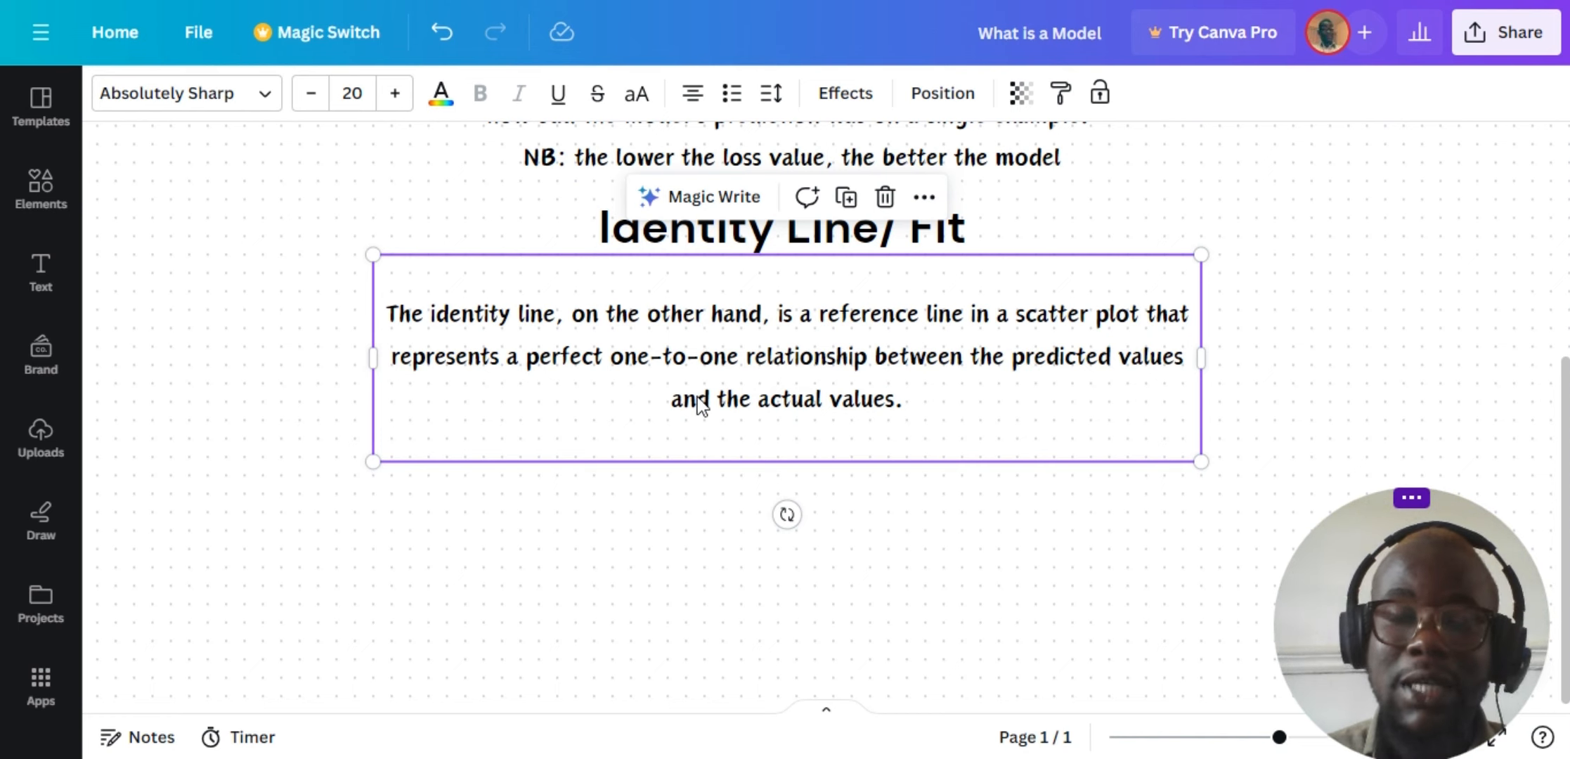
{"action": "left_click", "coordinate": [807, 406]}
{"action": "scroll", "coordinate": [917, 395], "scroll_direction": "up", "scroll_amount": 3}
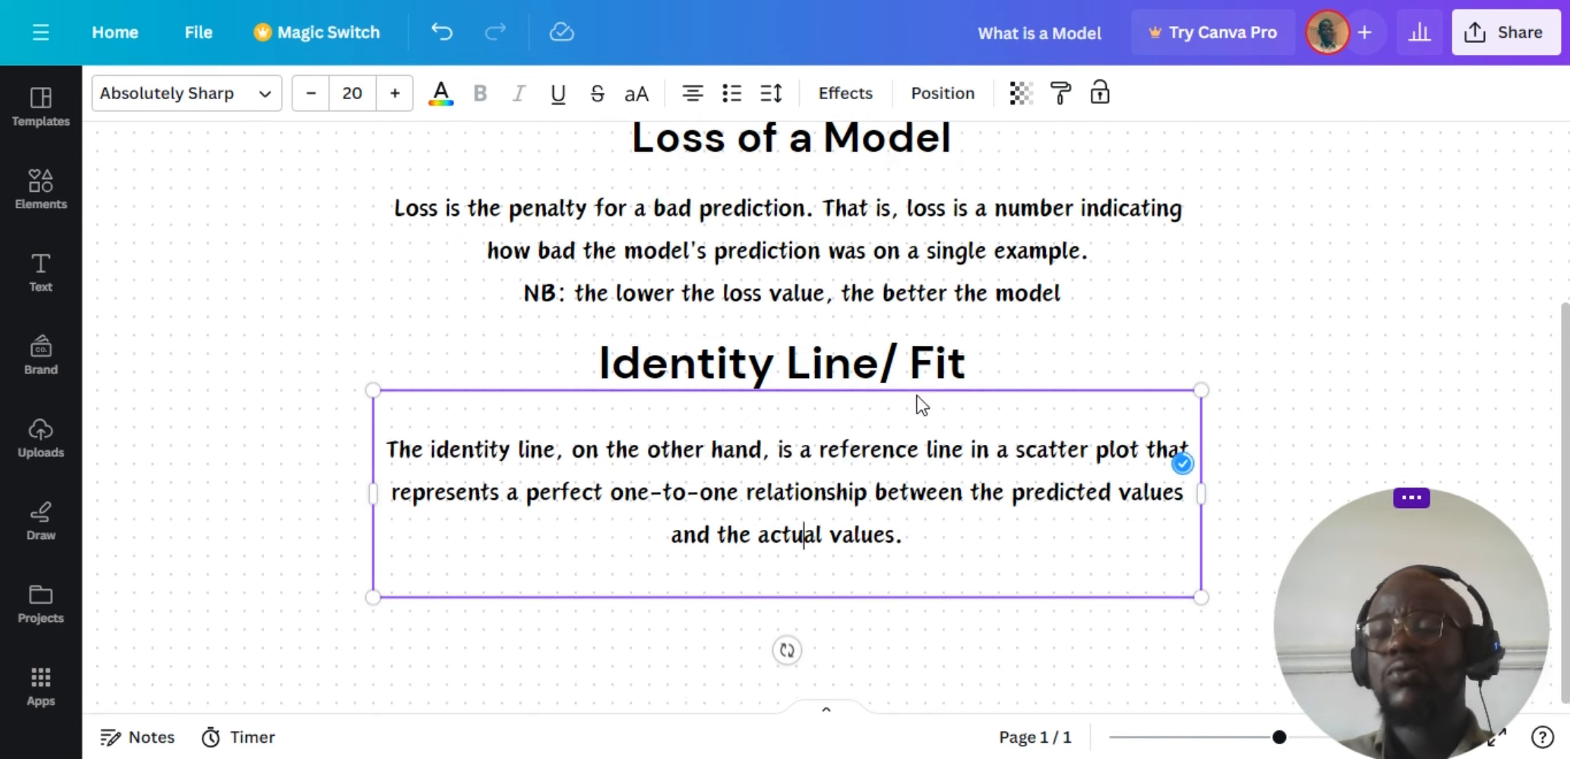
{"action": "left_click", "coordinate": [1009, 301]}
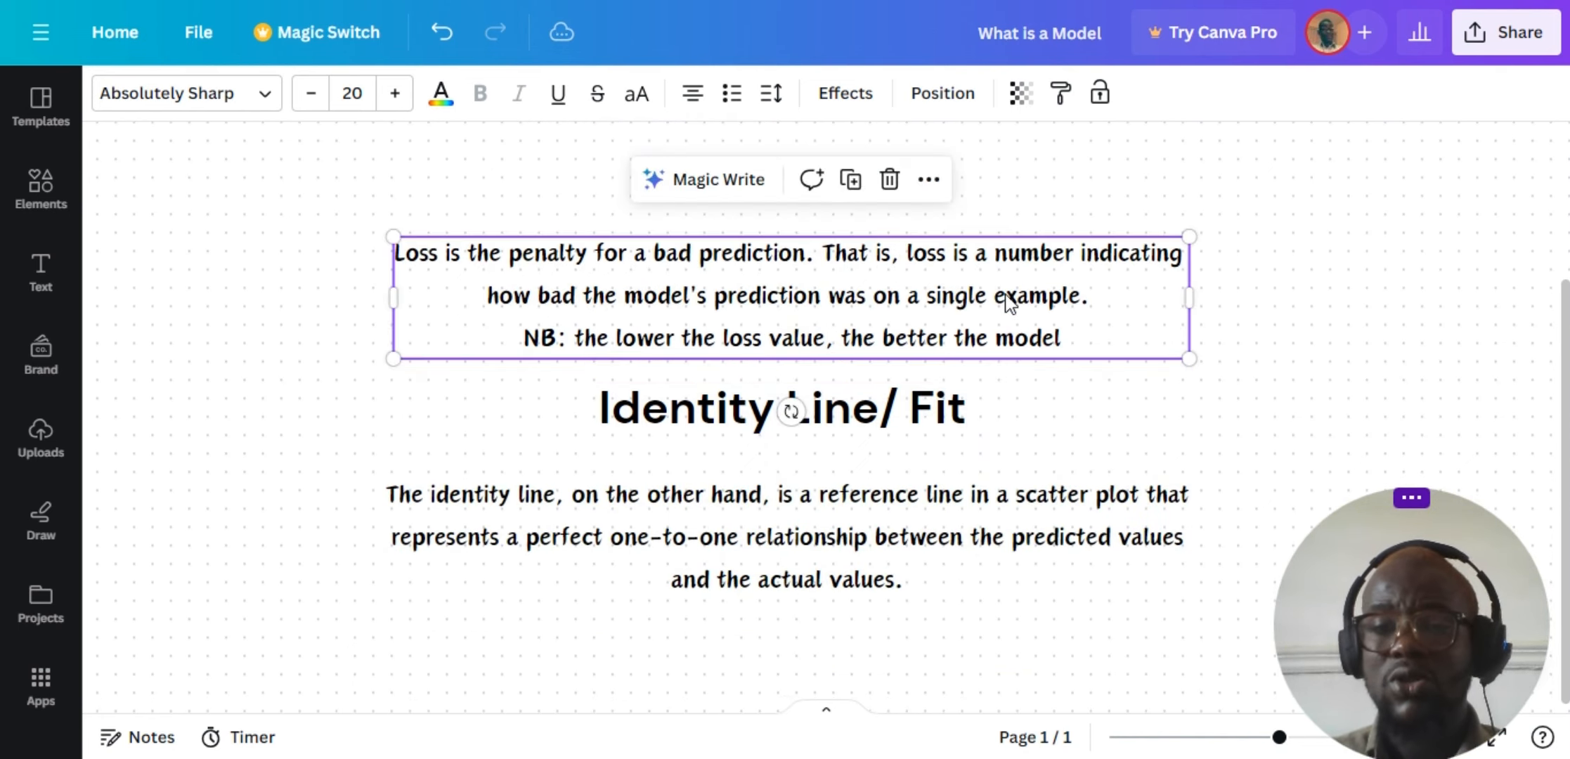
{"action": "scroll", "coordinate": [1010, 301], "scroll_direction": "up", "scroll_amount": 5}
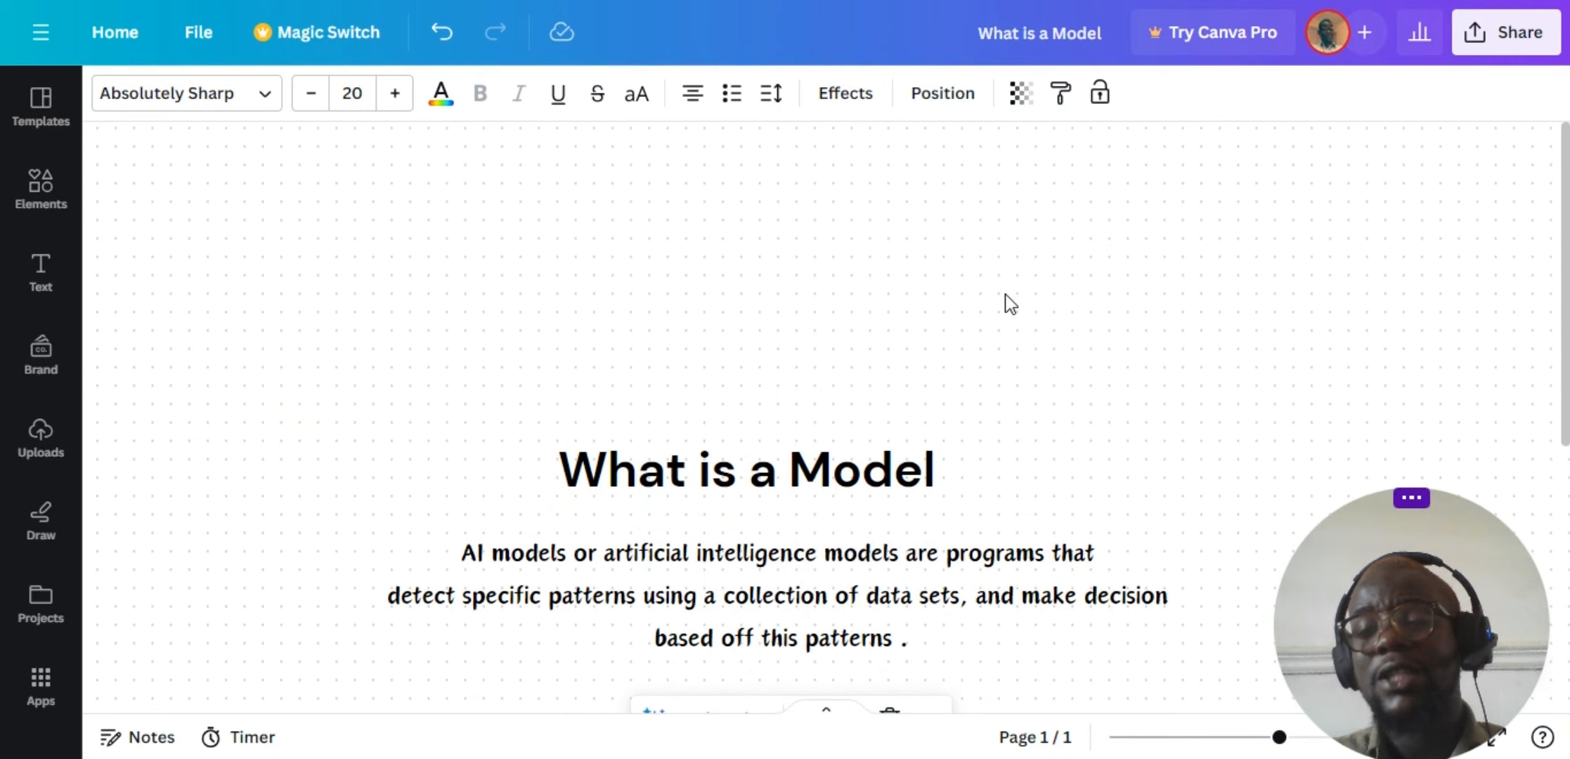
{"action": "scroll", "coordinate": [1004, 293], "scroll_direction": "down", "scroll_amount": 5}
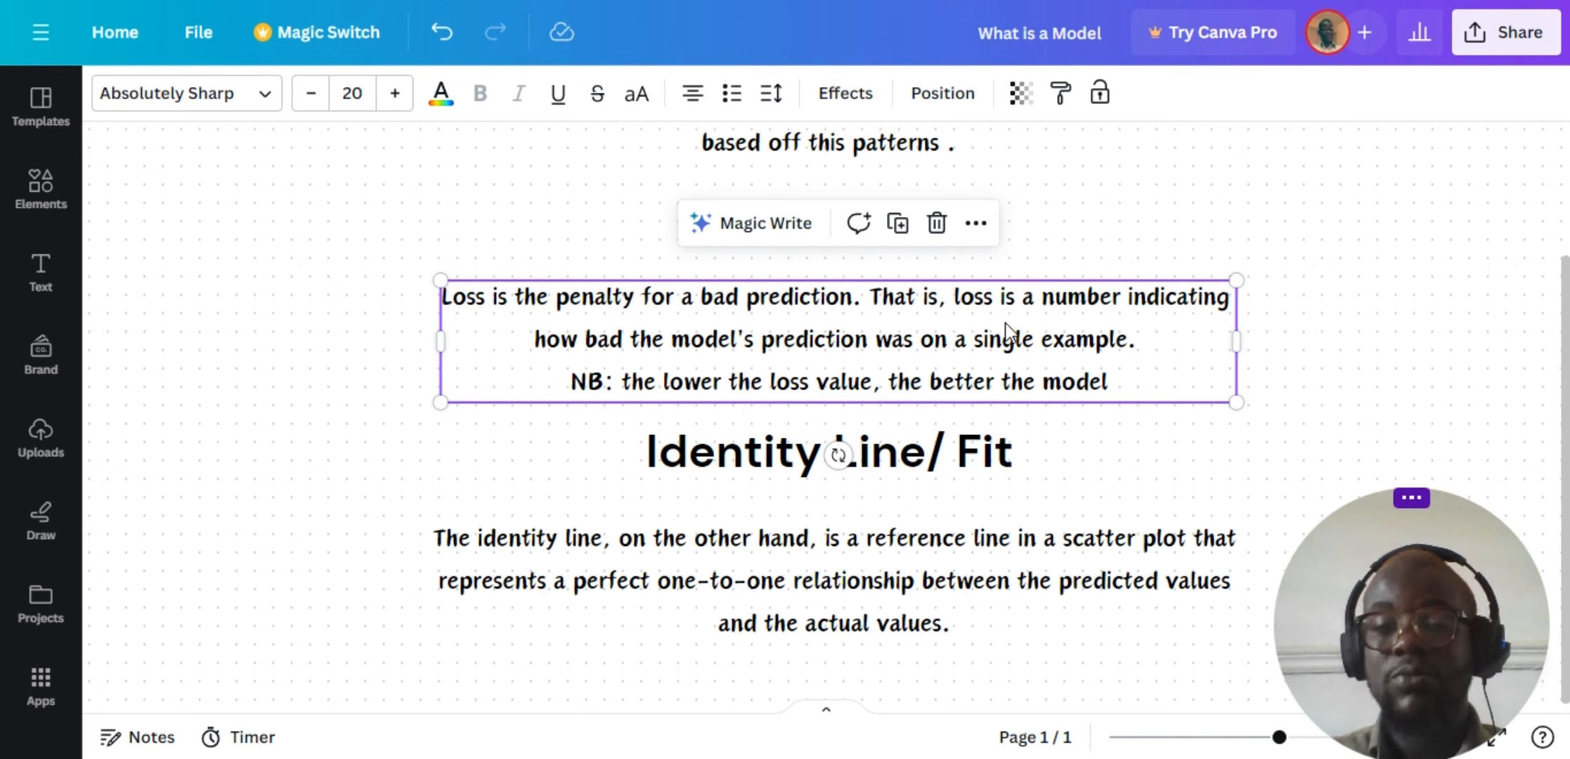
{"action": "left_click", "coordinate": [933, 499]}
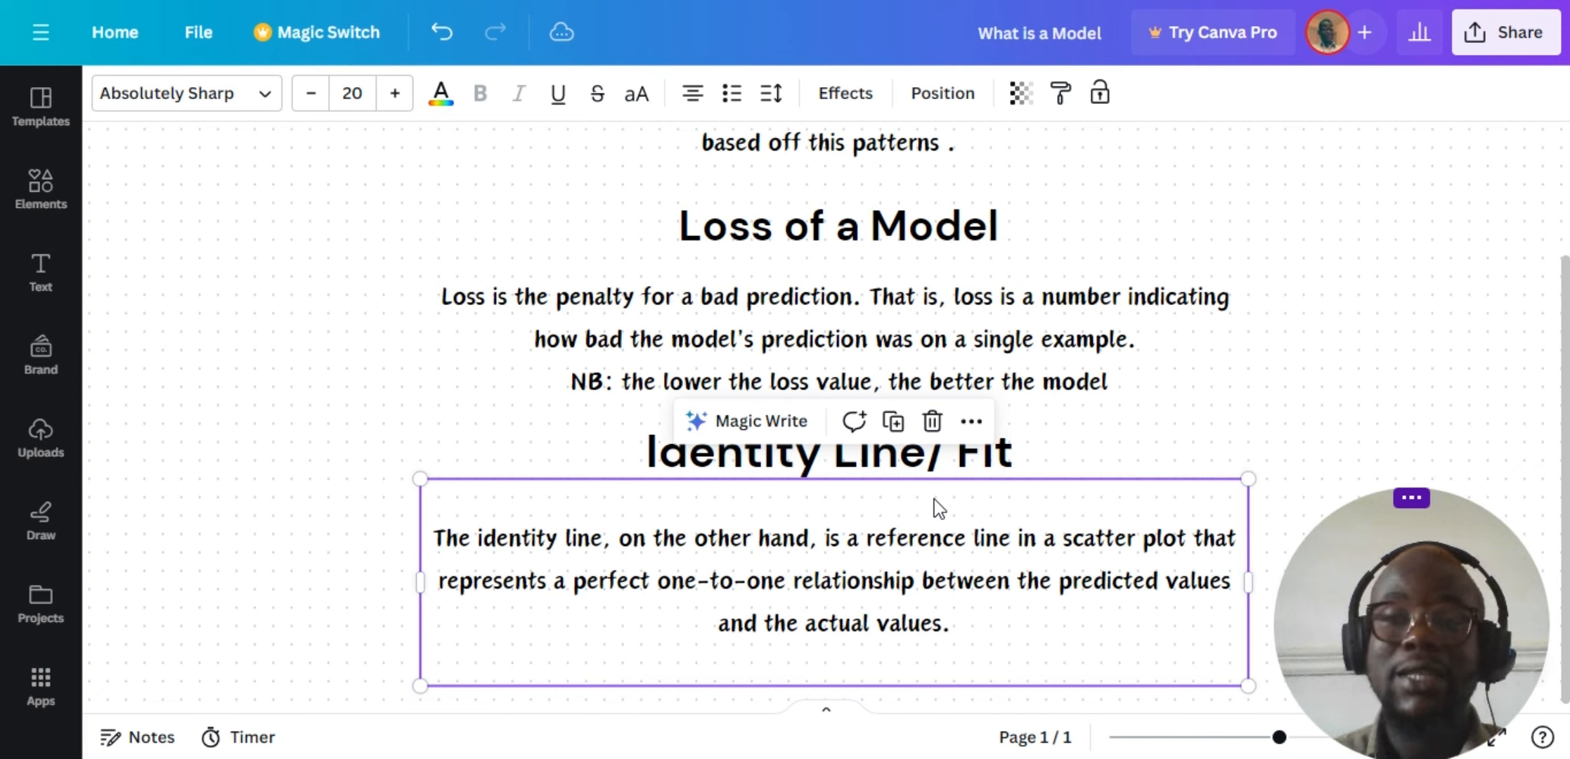
Switch to the Kaggle page of the "Pakistan House Prices - 2023" dataset and review its title and introduction
{"action": "key", "text": "ctrl+Tab"}
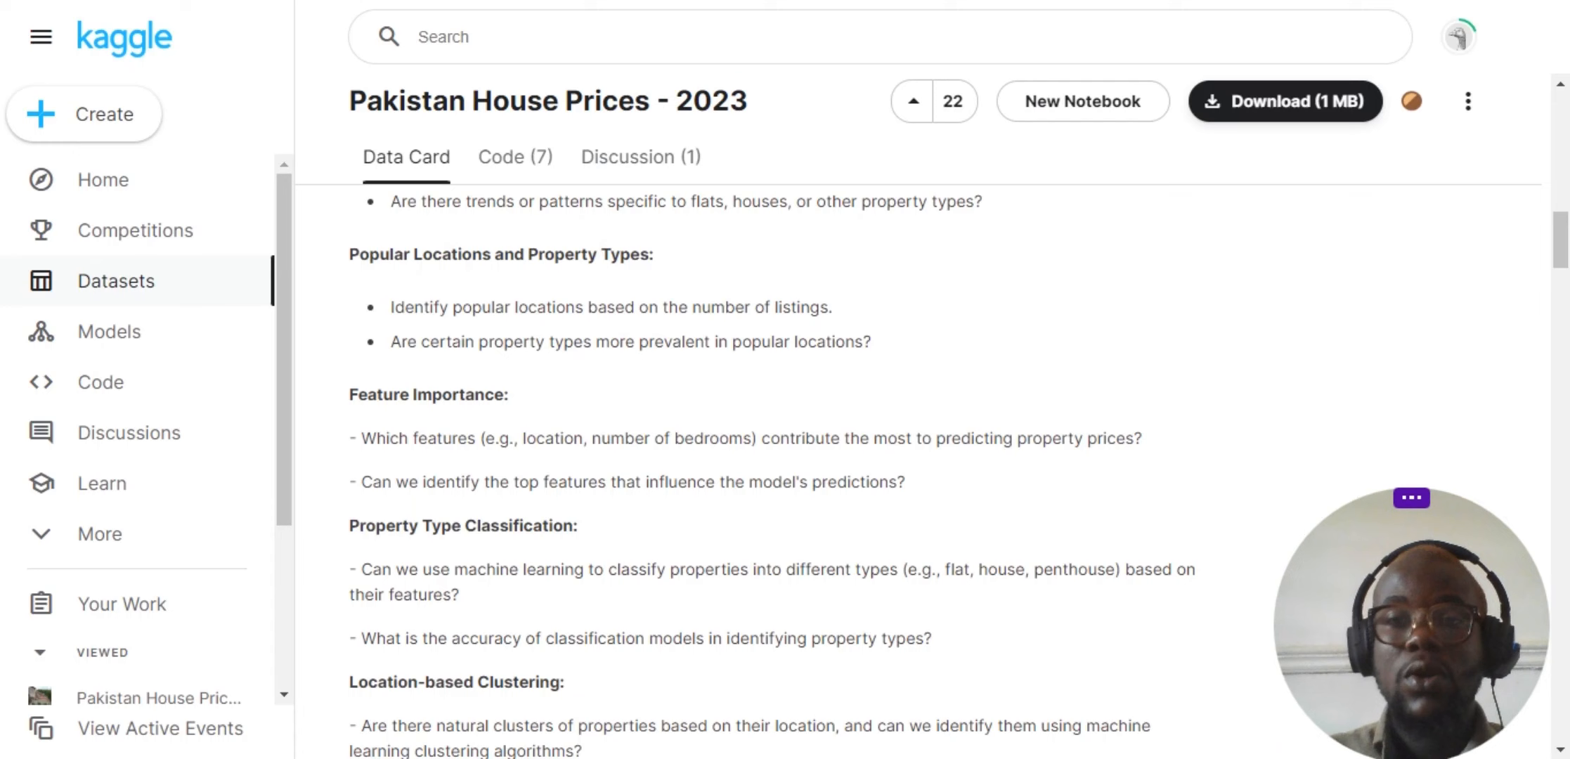
{"action": "scroll", "coordinate": [624, 362], "scroll_direction": "up", "scroll_amount": 20}
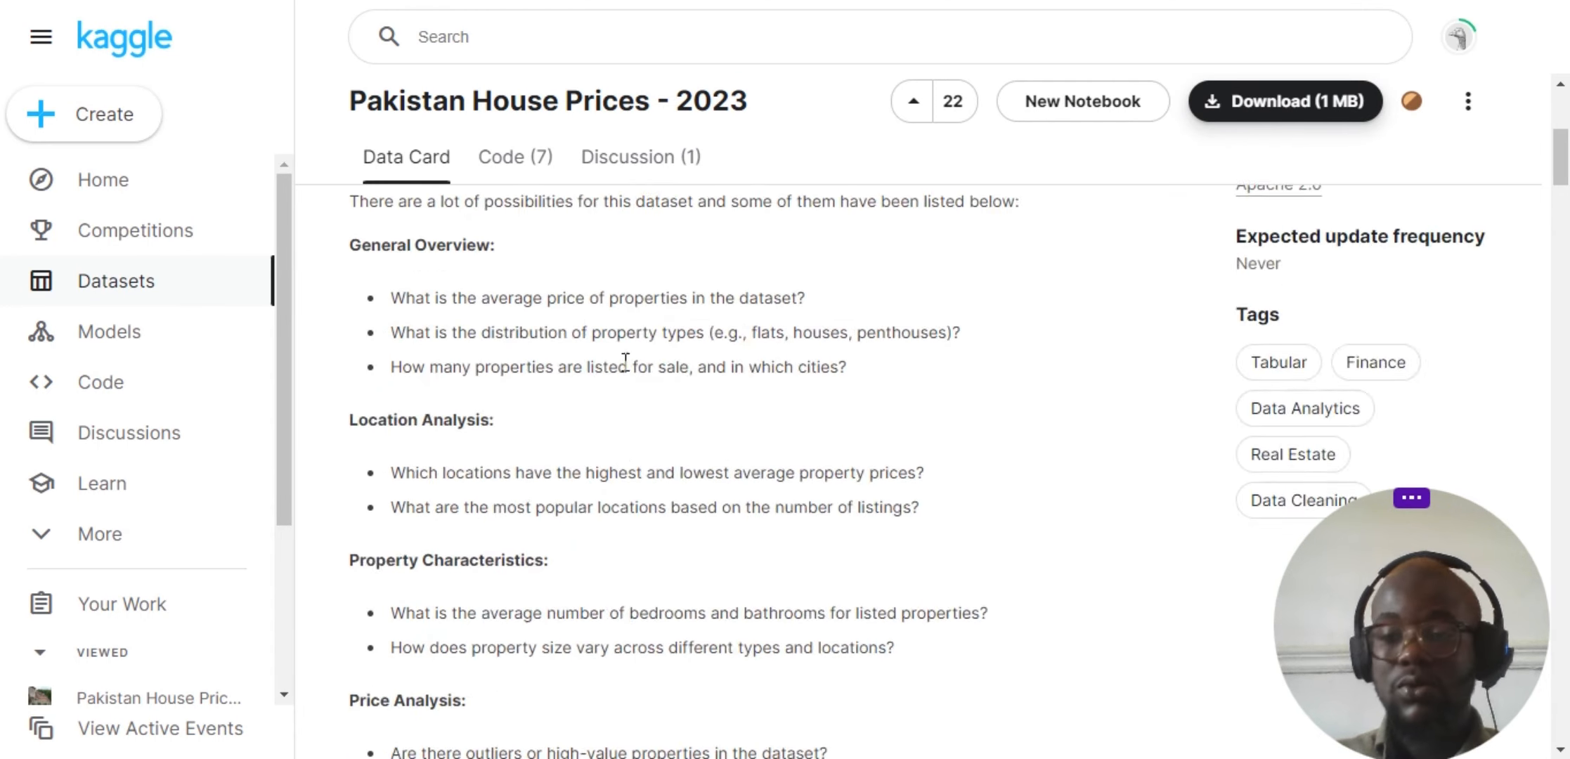
{"action": "scroll", "coordinate": [624, 362], "scroll_direction": "up", "scroll_amount": 3}
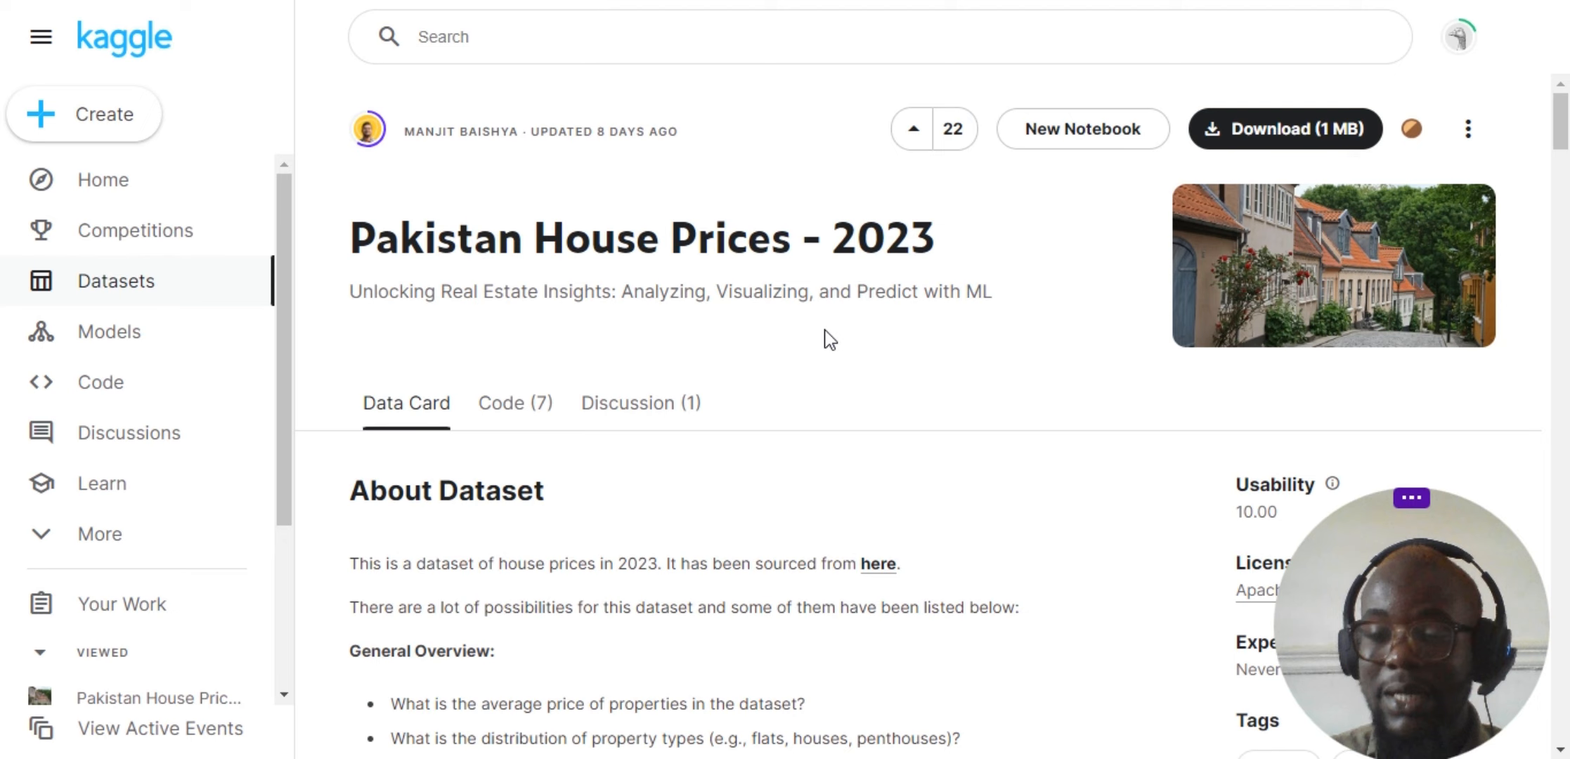
{"action": "scroll", "coordinate": [830, 340], "scroll_direction": "down", "scroll_amount": 2}
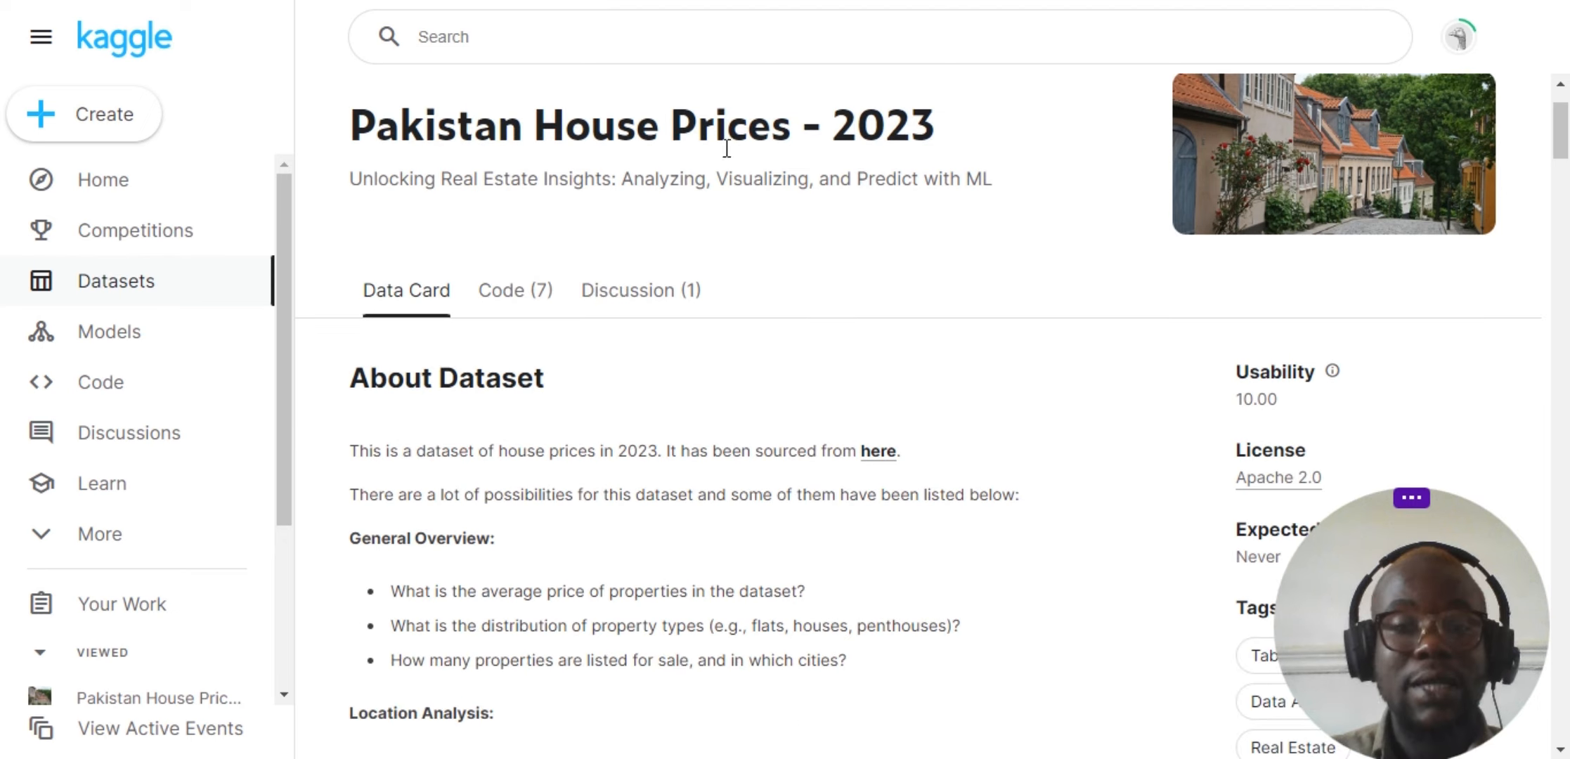
{"action": "scroll", "coordinate": [749, 383], "scroll_direction": "down", "scroll_amount": 4}
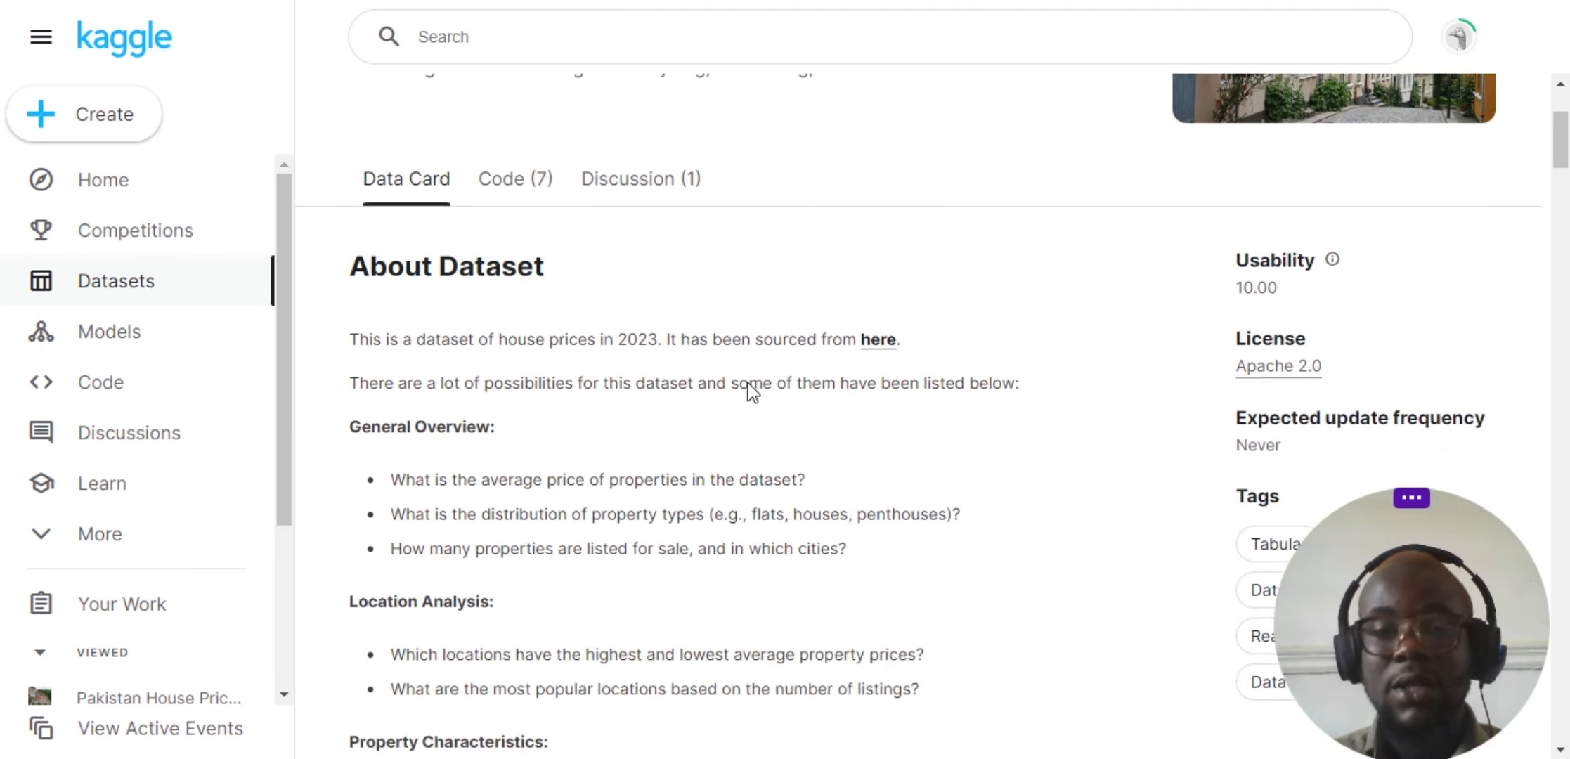
{"action": "scroll", "coordinate": [748, 383], "scroll_direction": "up", "scroll_amount": 6}
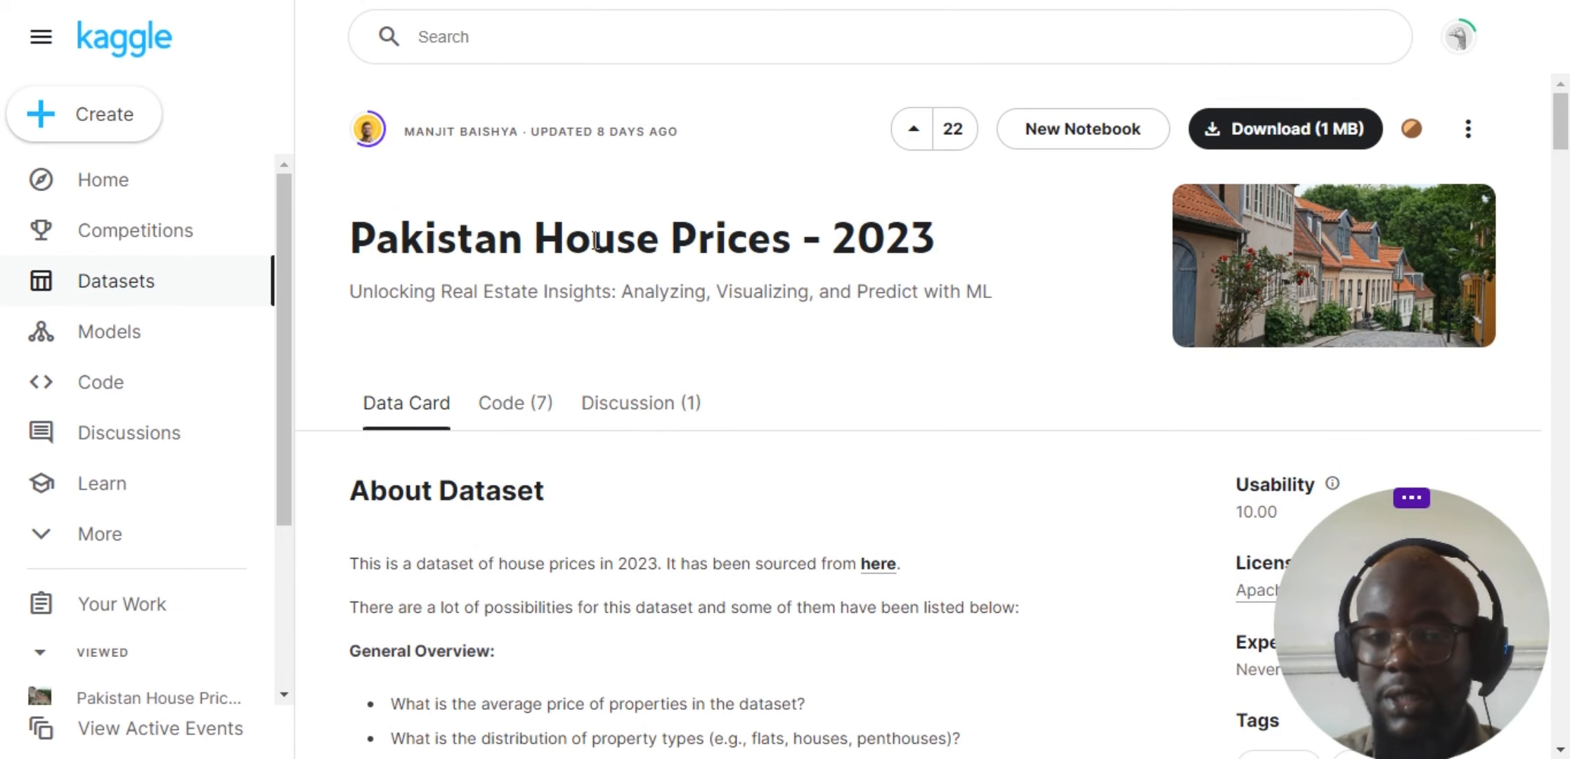
Read through the dataset description's suggested analysis questions, from General Overview to Predictive Modeling
{"action": "scroll", "coordinate": [945, 520], "scroll_direction": "down", "scroll_amount": 4}
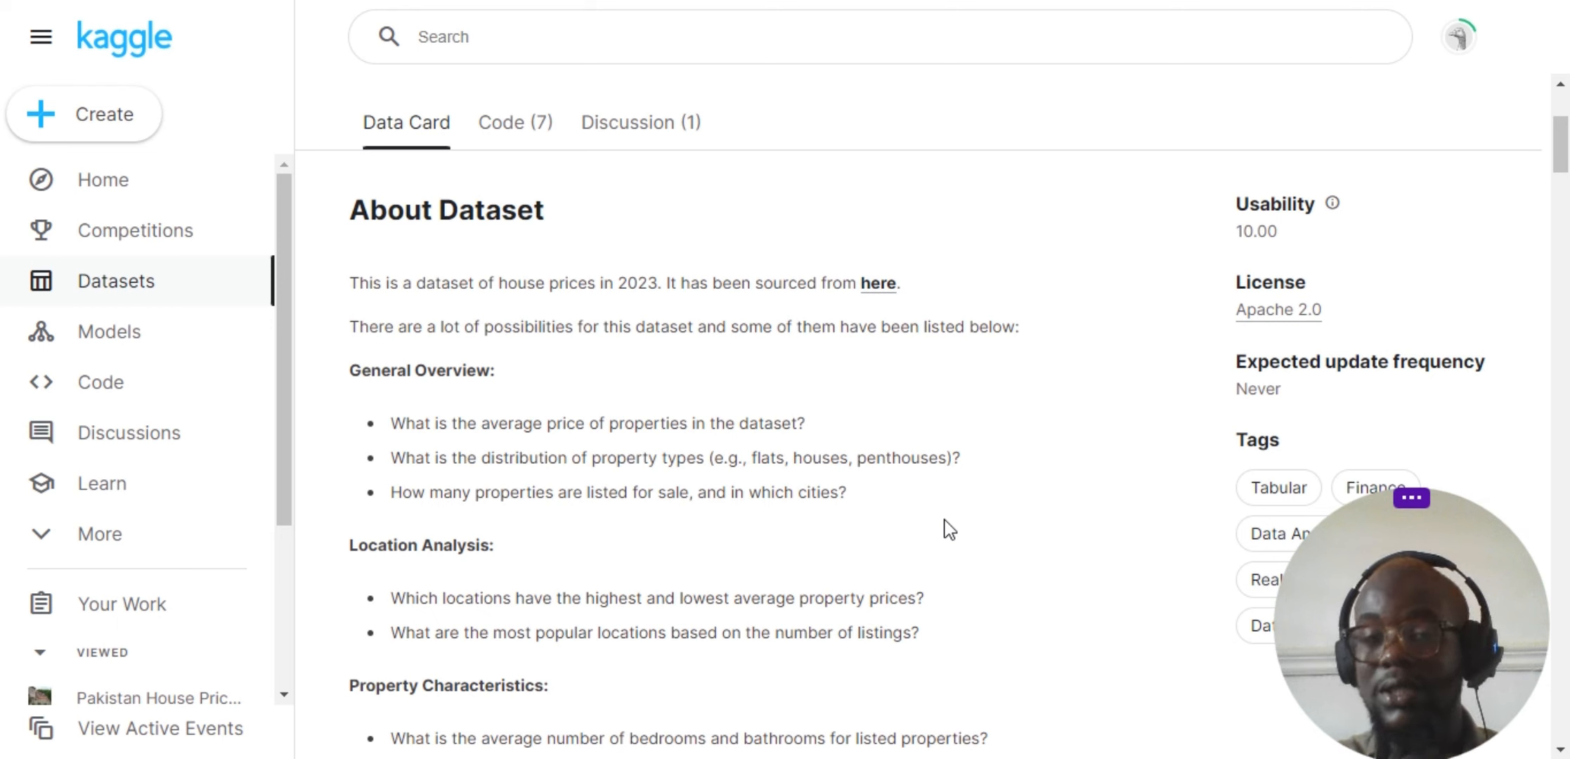
{"action": "scroll", "coordinate": [949, 529], "scroll_direction": "down", "scroll_amount": 2}
{"action": "scroll", "coordinate": [949, 528], "scroll_direction": "up", "scroll_amount": 3}
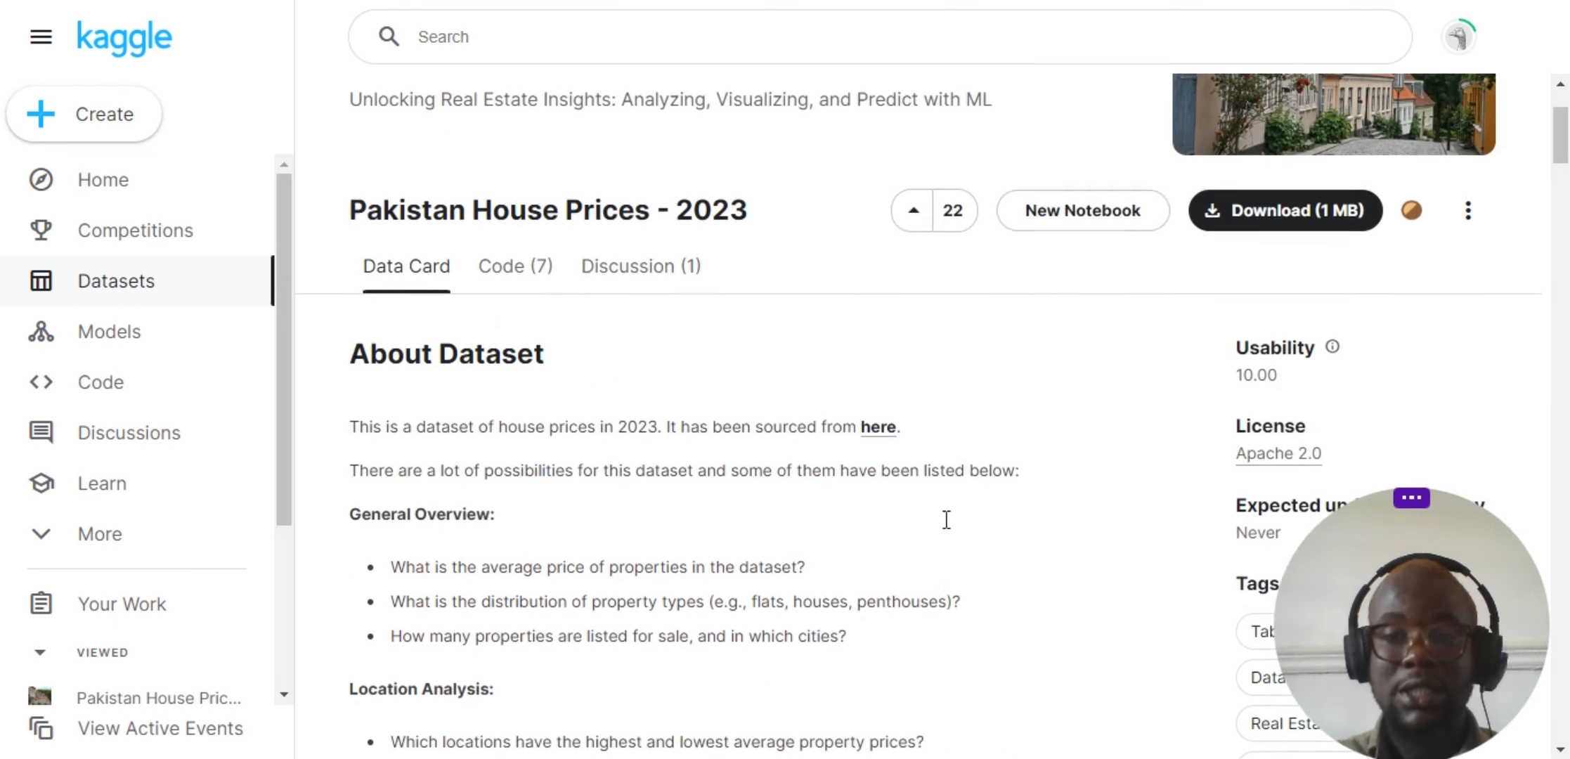
{"action": "scroll", "coordinate": [949, 529], "scroll_direction": "down", "scroll_amount": 4}
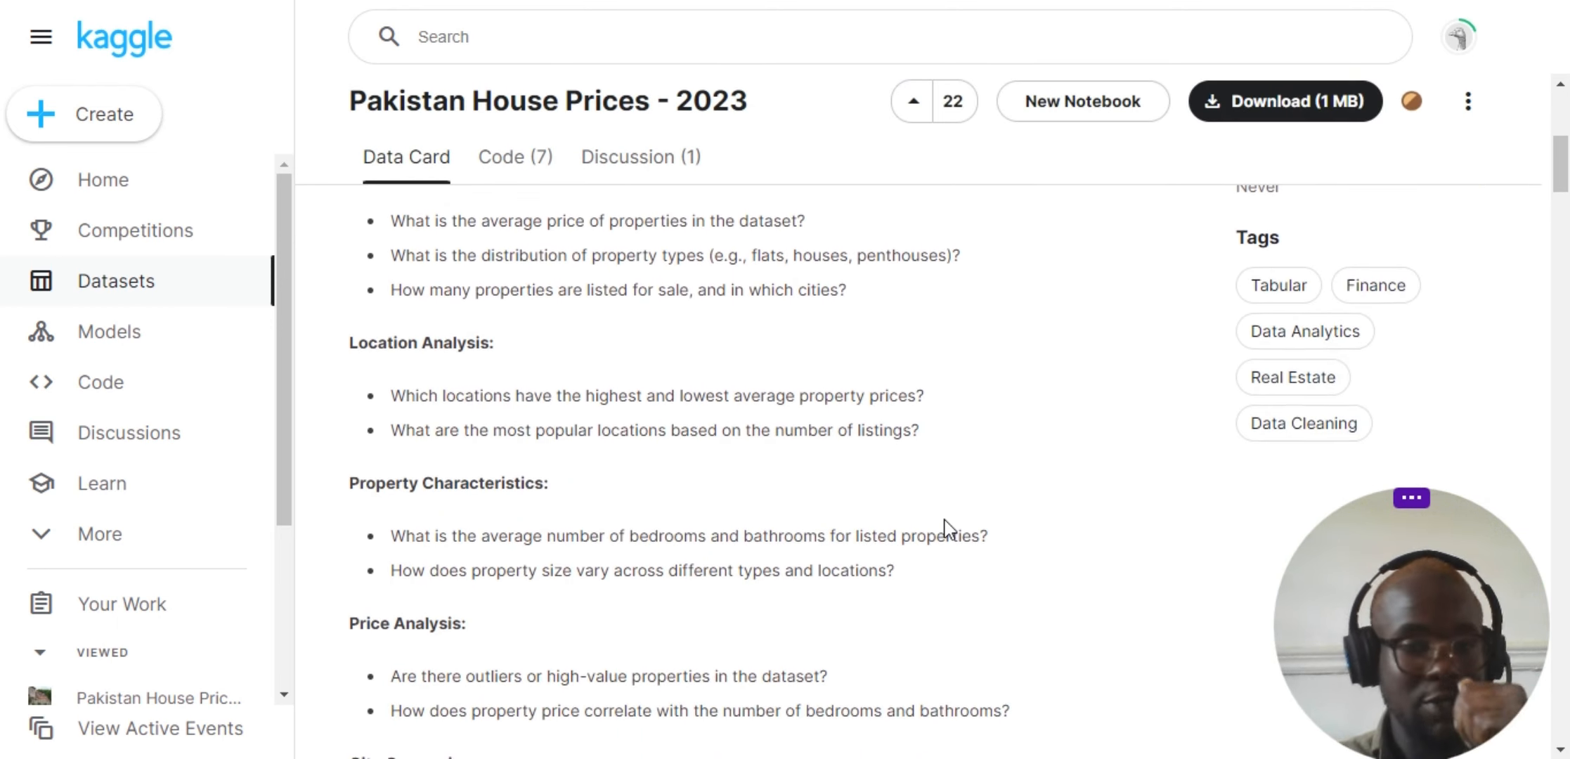
{"action": "scroll", "coordinate": [945, 528], "scroll_direction": "down", "scroll_amount": 1}
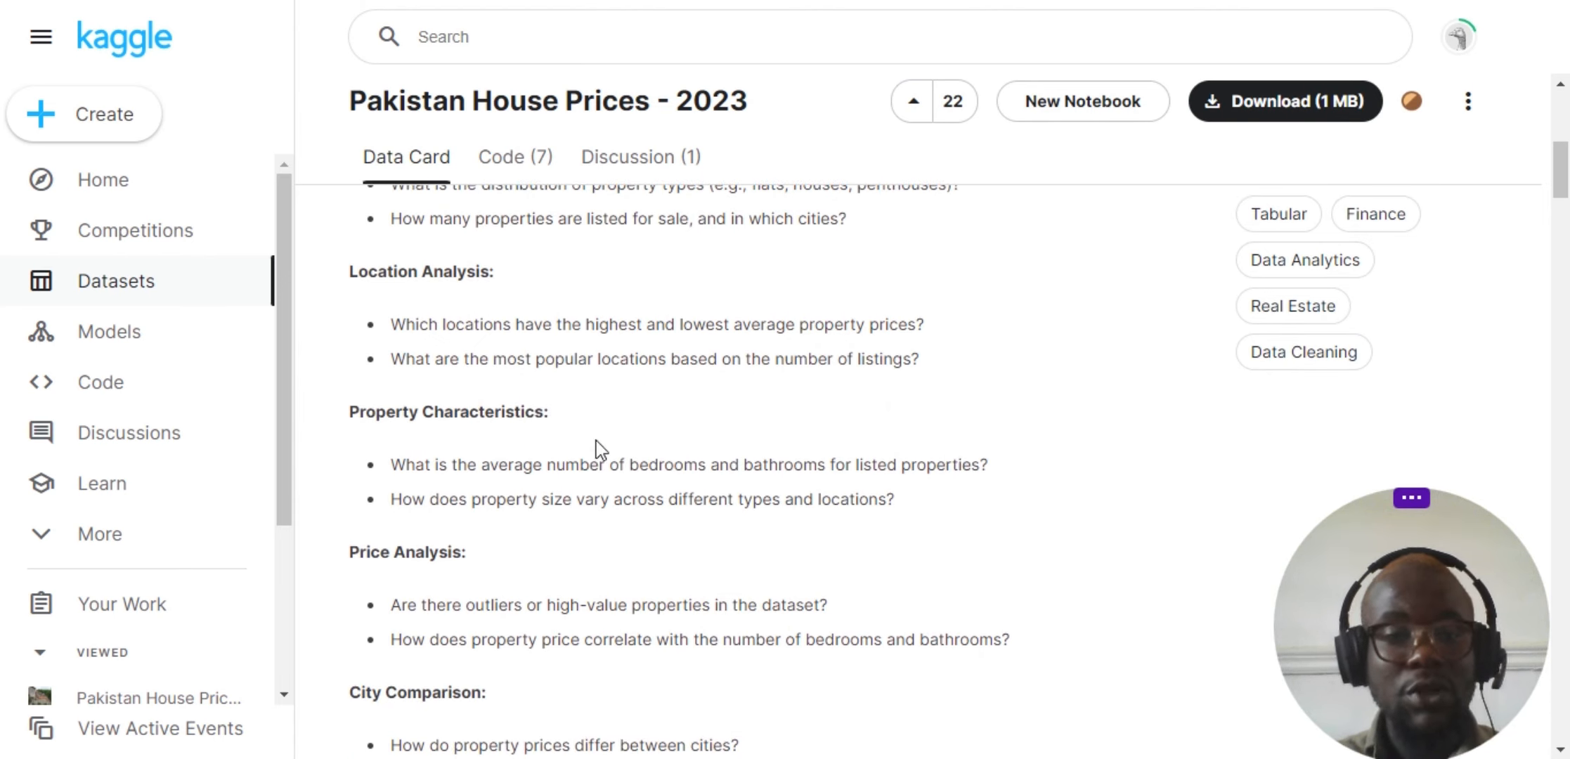
{"action": "scroll", "coordinate": [603, 561], "scroll_direction": "down", "scroll_amount": 3}
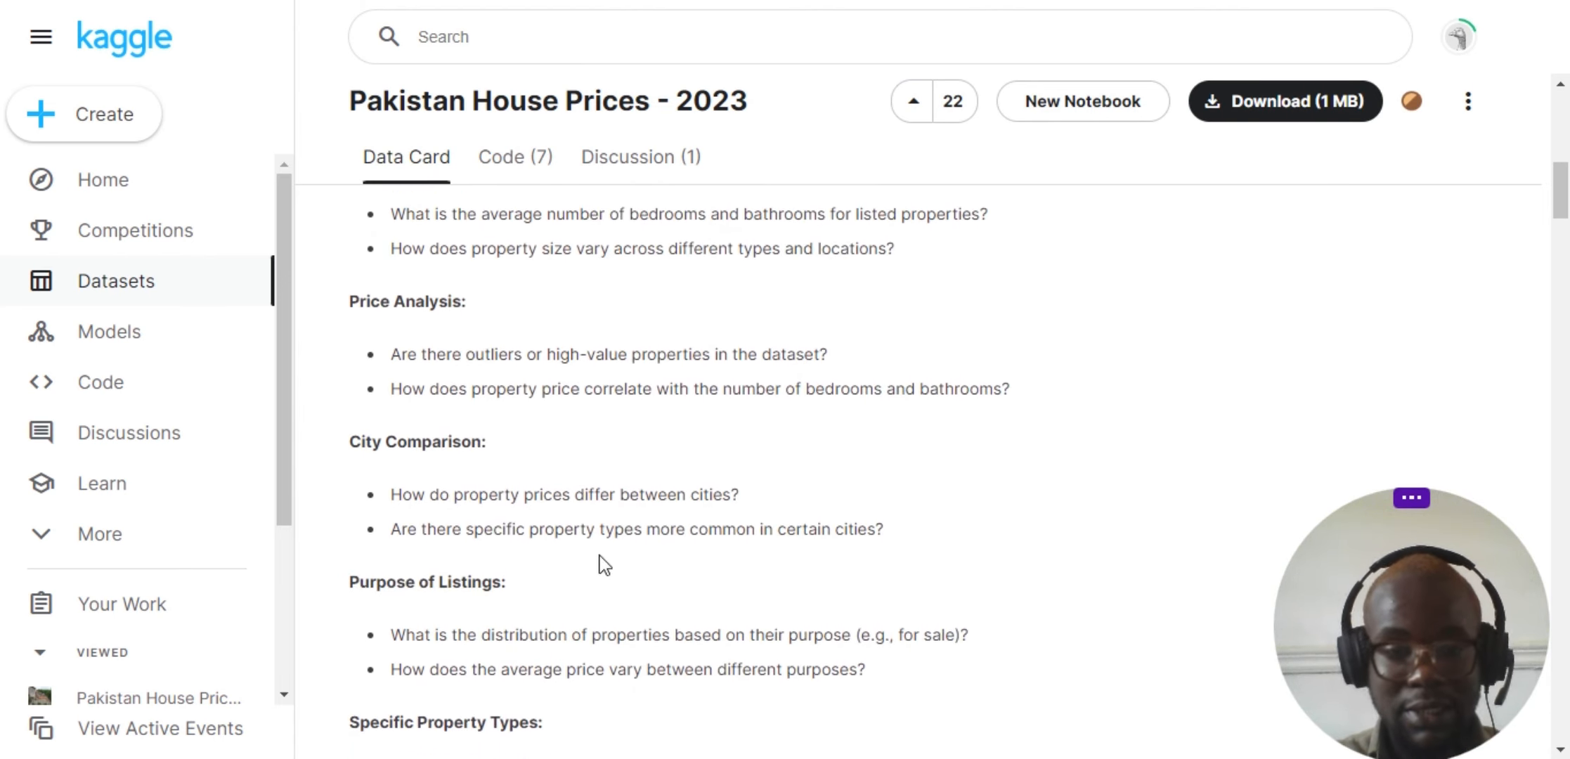
{"action": "scroll", "coordinate": [731, 485], "scroll_direction": "down", "scroll_amount": 3}
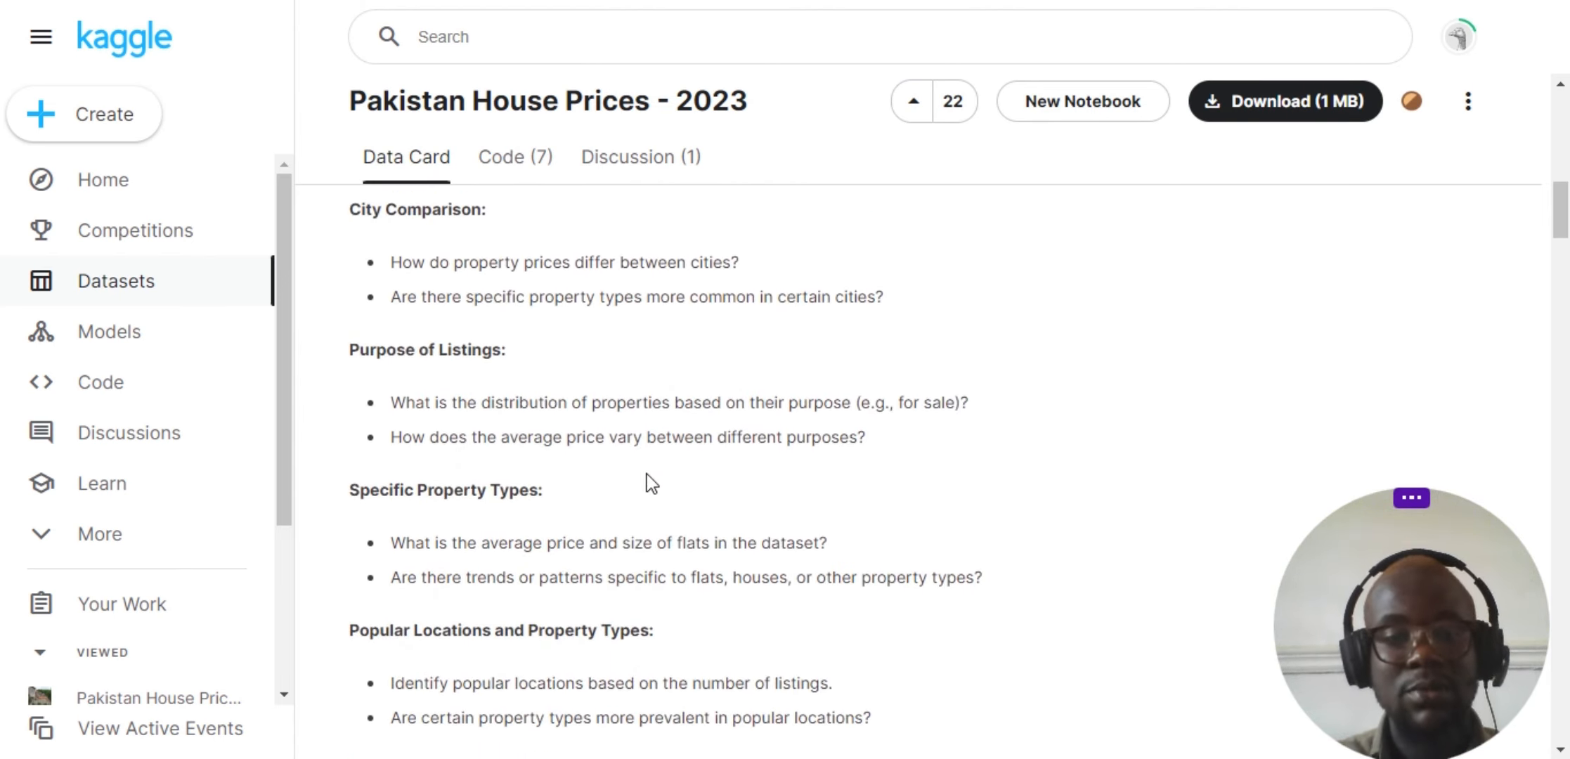
{"action": "scroll", "coordinate": [566, 516], "scroll_direction": "down", "scroll_amount": 3}
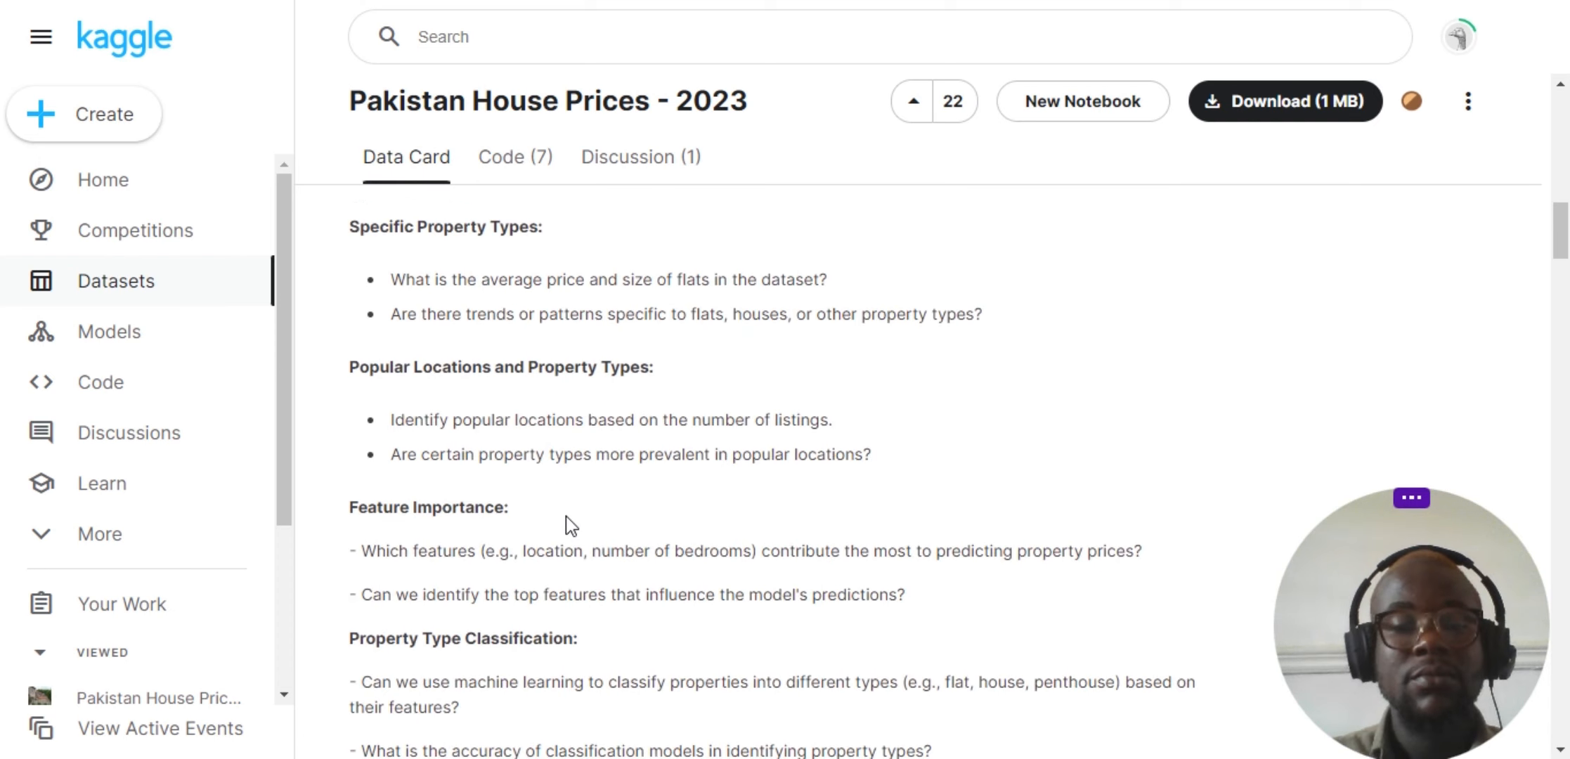
{"action": "scroll", "coordinate": [566, 517], "scroll_direction": "down", "scroll_amount": 2}
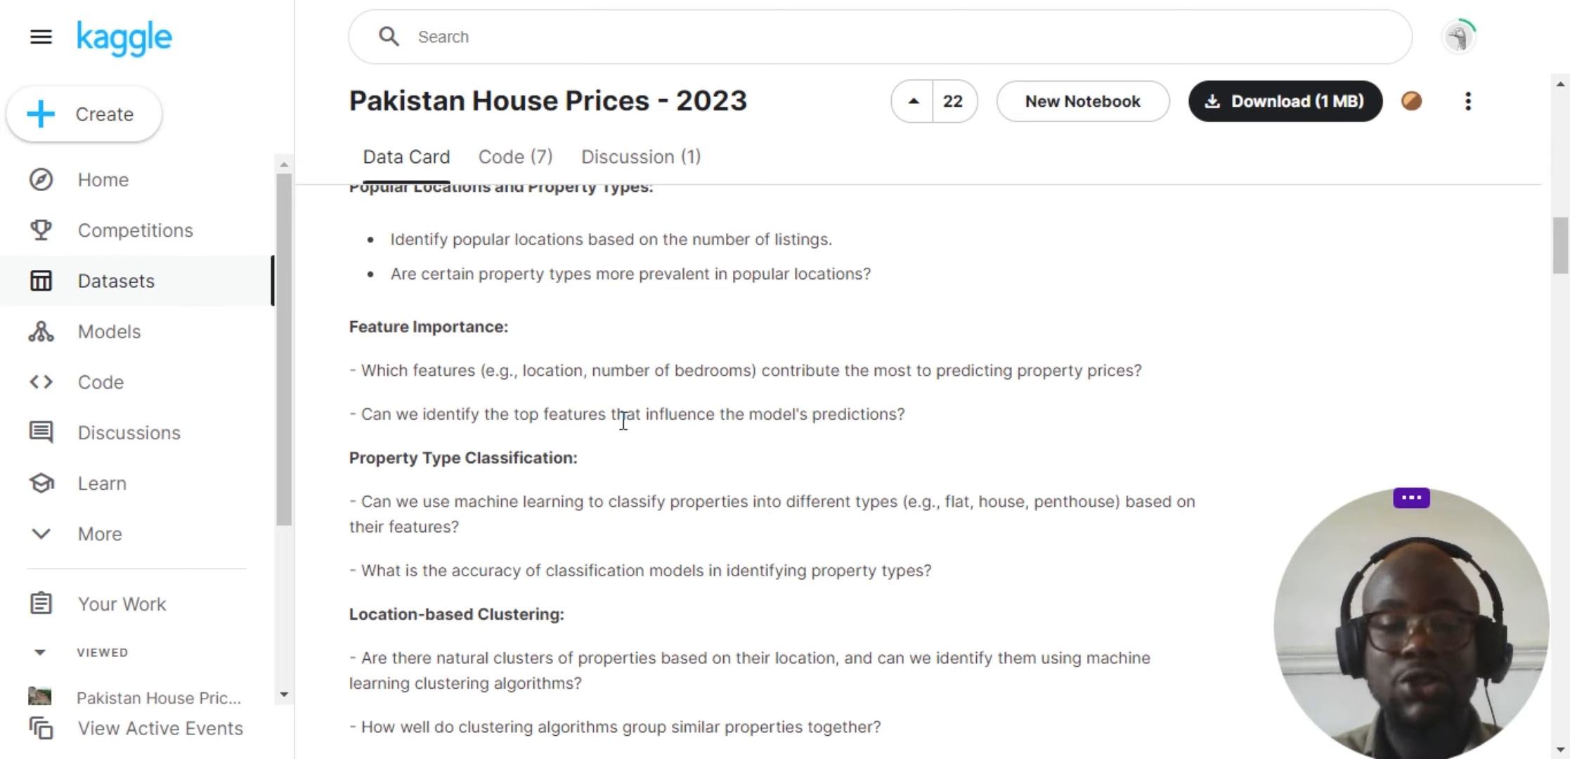
{"action": "scroll", "coordinate": [623, 421], "scroll_direction": "down", "scroll_amount": 1}
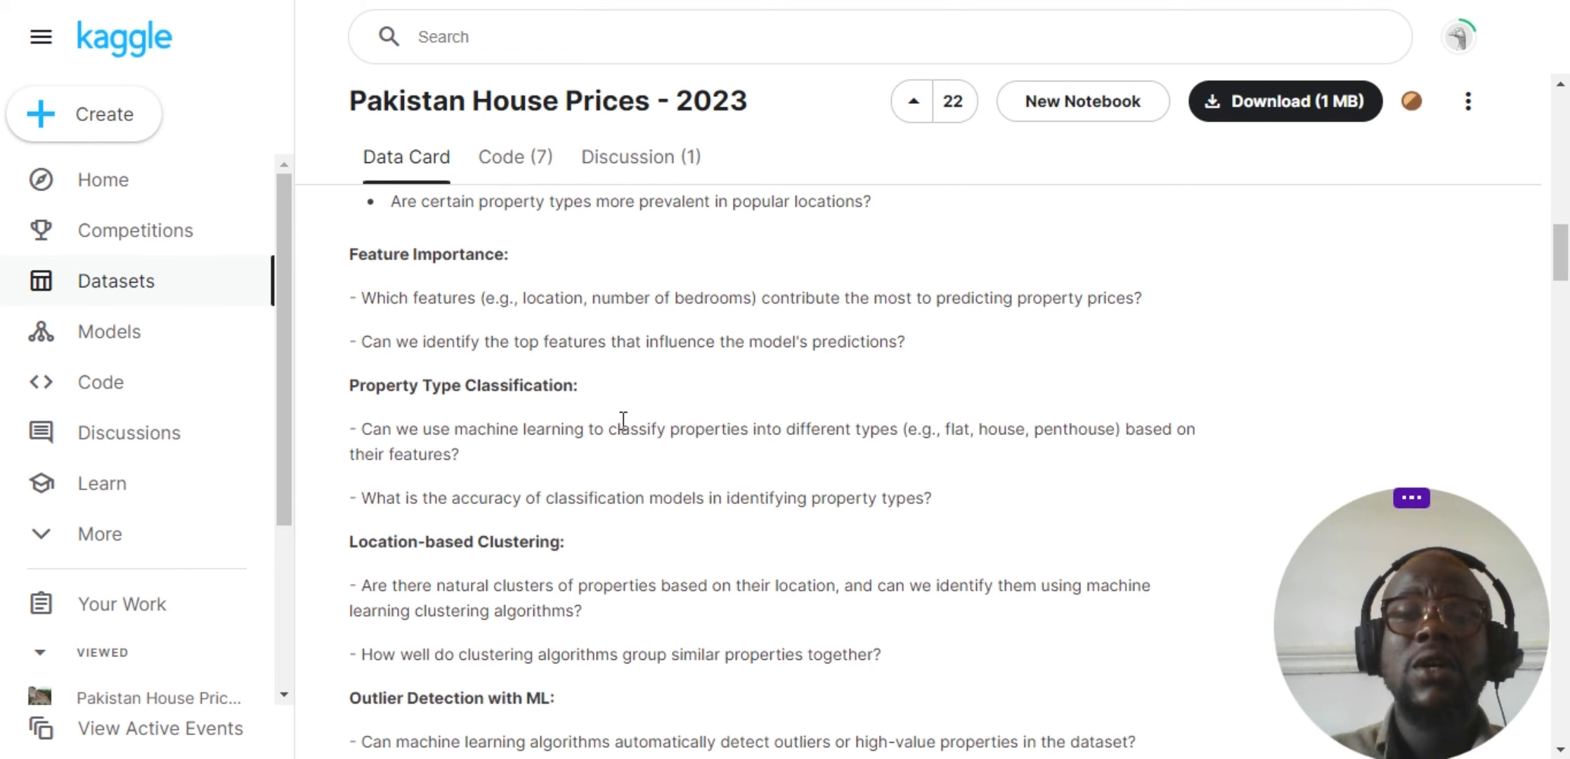
{"action": "scroll", "coordinate": [729, 549], "scroll_direction": "down", "scroll_amount": 10}
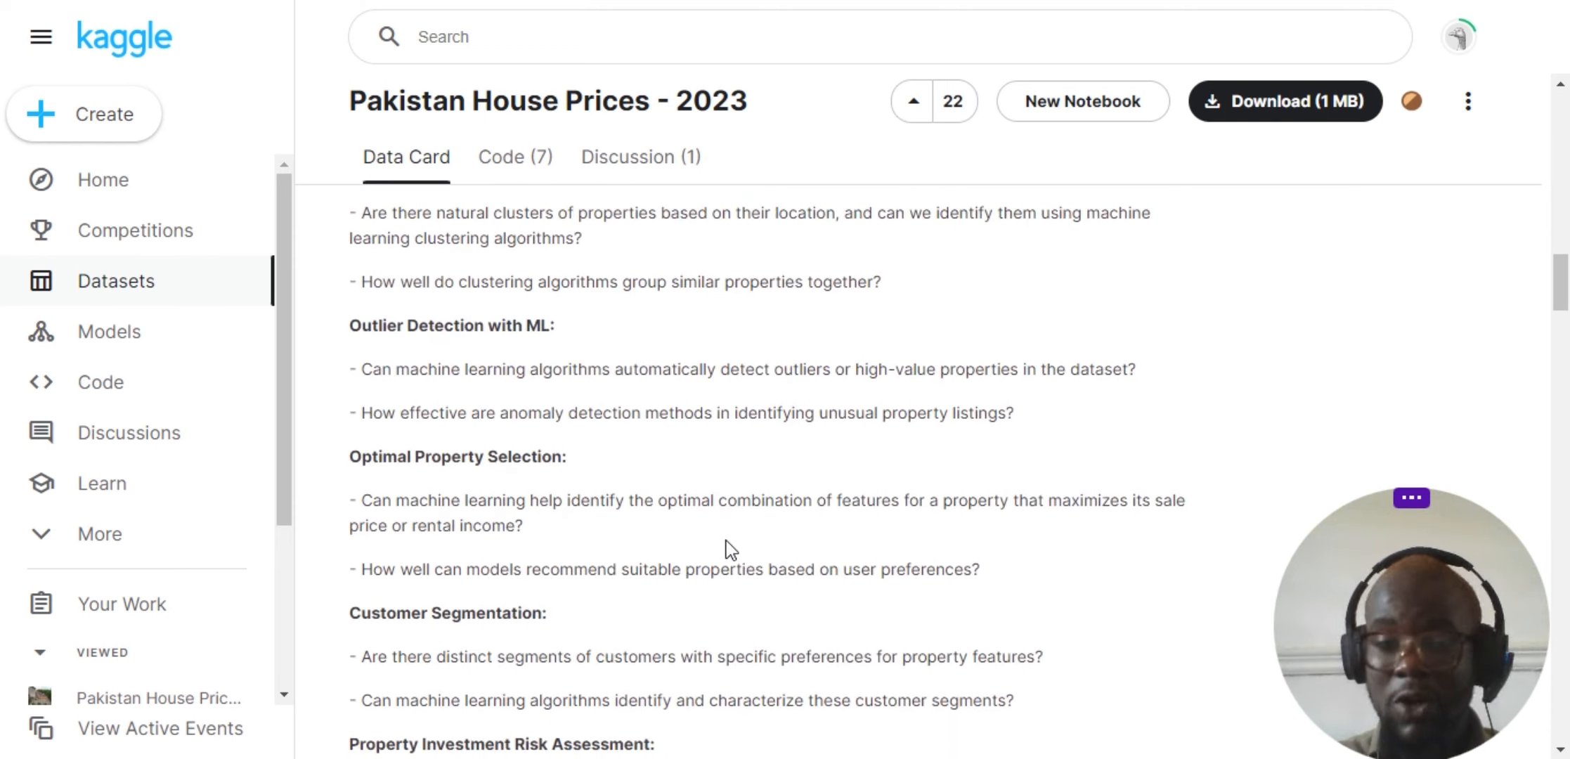
{"action": "scroll", "coordinate": [726, 542], "scroll_direction": "down", "scroll_amount": 15}
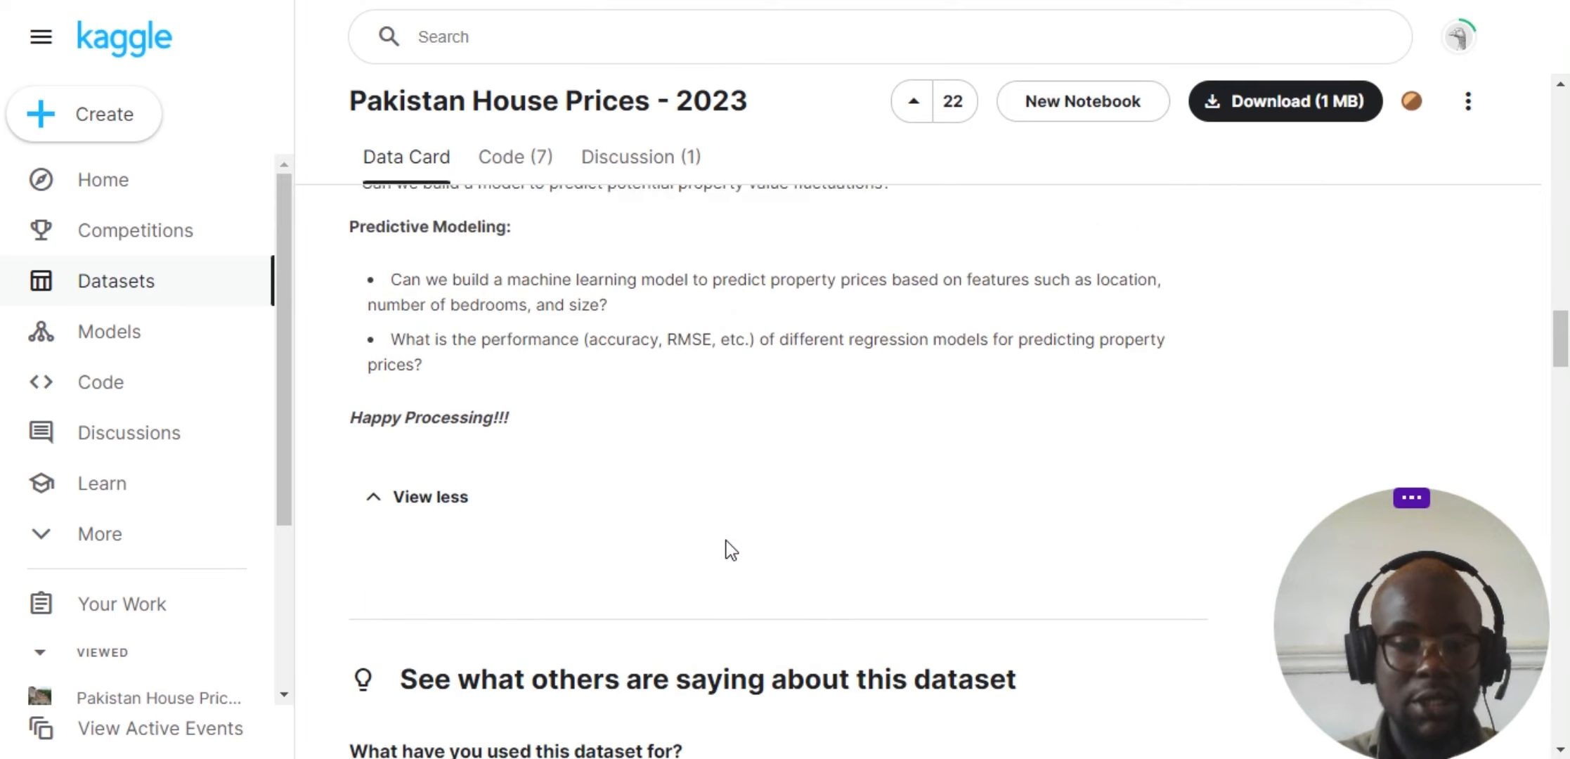
Examine the columns and sample rows in the house_prices.csv preview, including property type, price, location and city
{"action": "scroll", "coordinate": [726, 541], "scroll_direction": "down", "scroll_amount": 1}
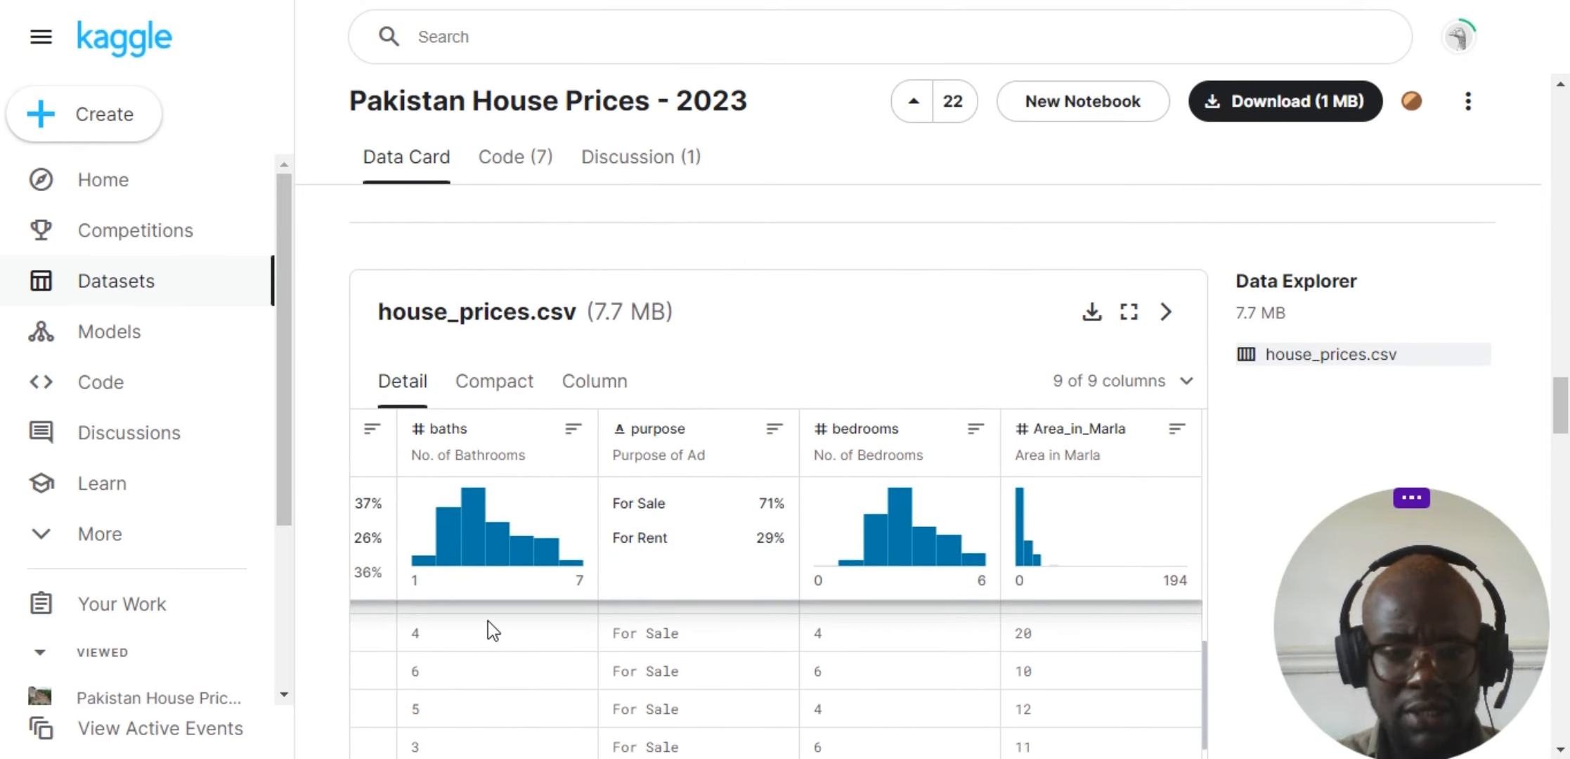
{"action": "scroll", "coordinate": [488, 621], "scroll_direction": "left", "scroll_amount": 5}
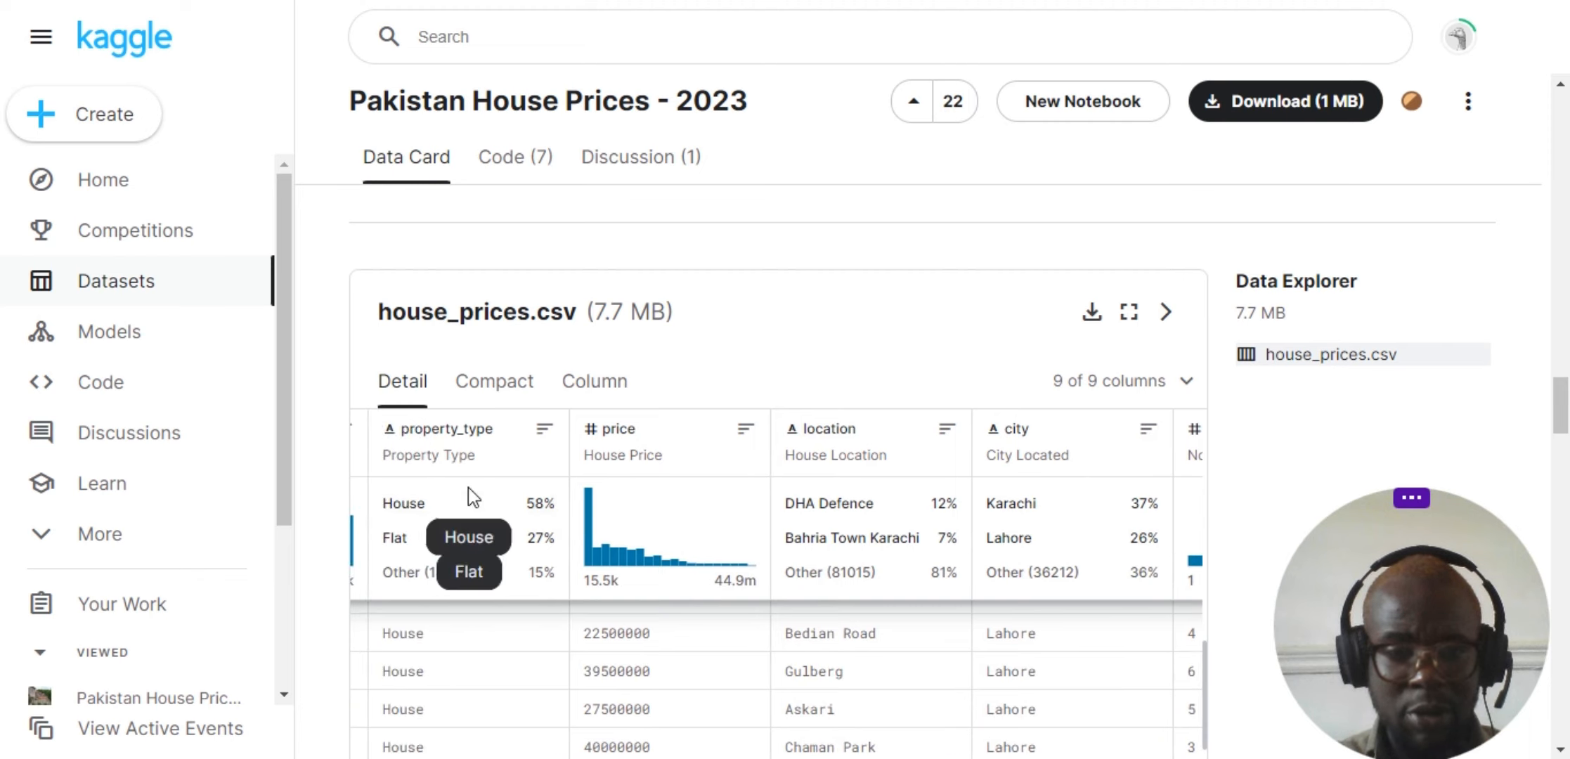
{"action": "scroll", "coordinate": [464, 527], "scroll_direction": "left", "scroll_amount": 3}
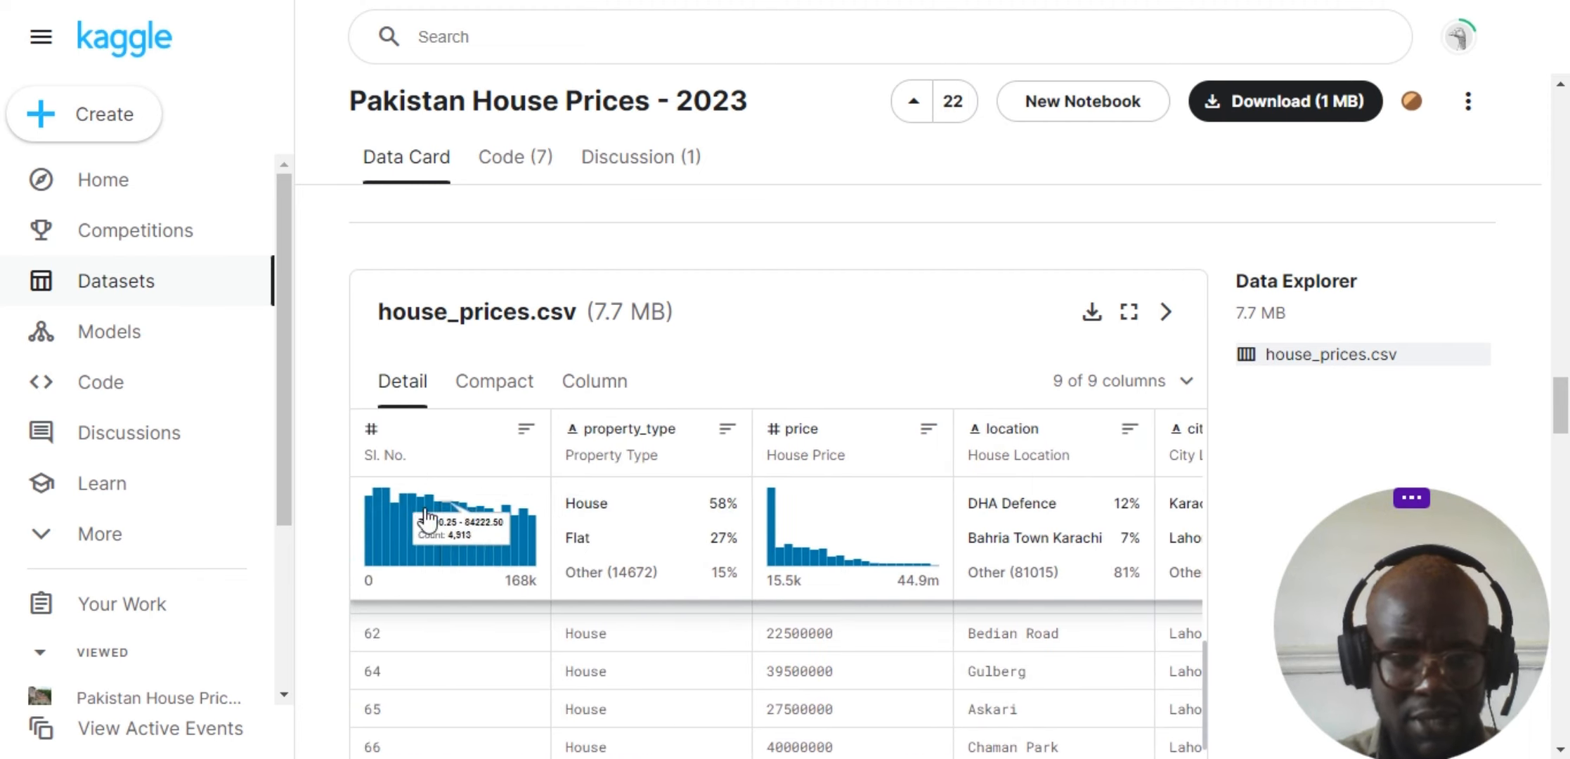
{"action": "scroll", "coordinate": [749, 477], "scroll_direction": "right", "scroll_amount": 2}
{"action": "scroll", "coordinate": [749, 478], "scroll_direction": "up", "scroll_amount": 1}
{"action": "scroll", "coordinate": [749, 478], "scroll_direction": "right", "scroll_amount": 1}
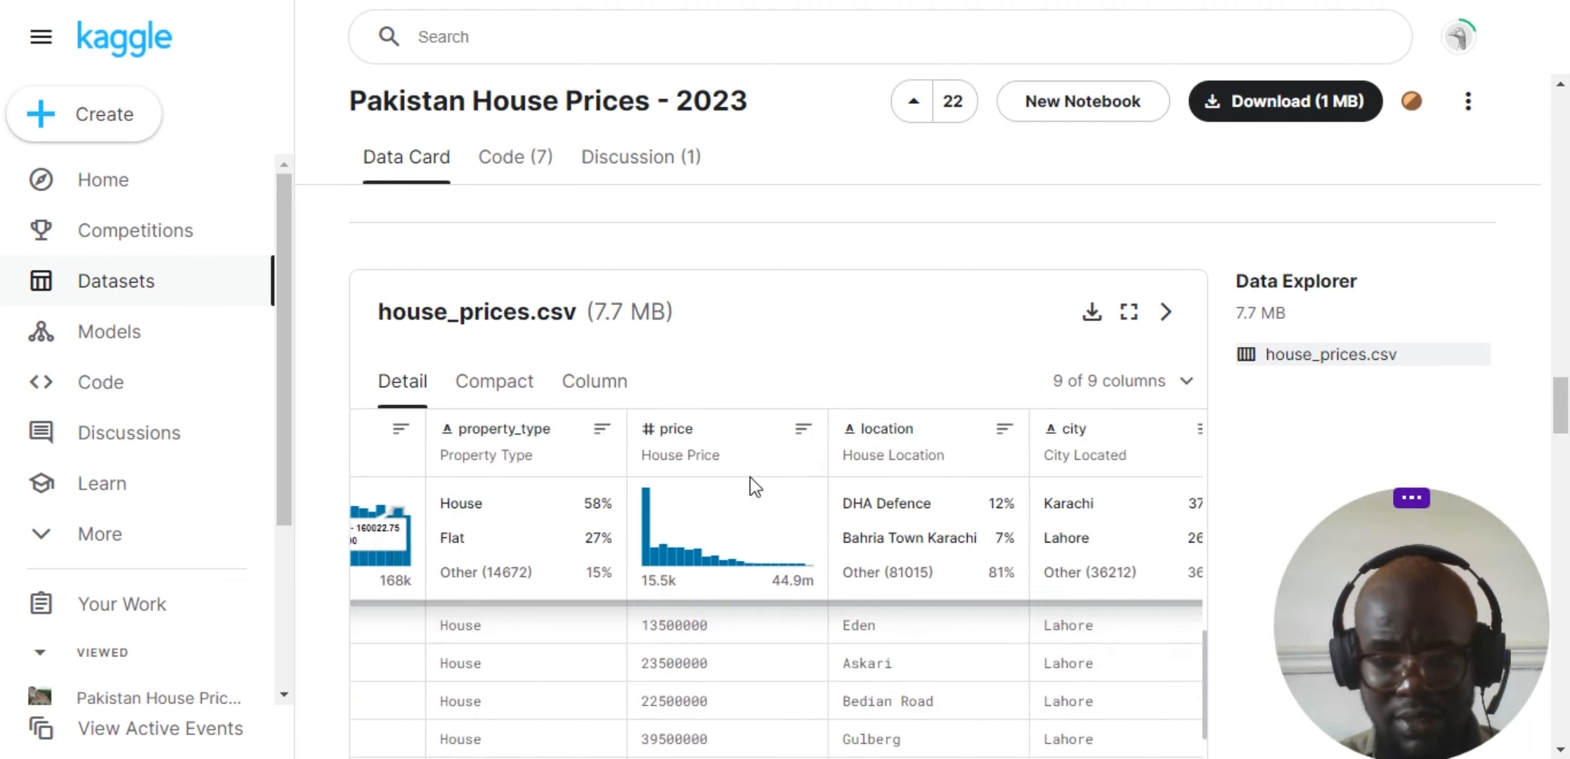
{"action": "scroll", "coordinate": [699, 609], "scroll_direction": "down", "scroll_amount": 3}
{"action": "scroll", "coordinate": [696, 619], "scroll_direction": "up", "scroll_amount": 2}
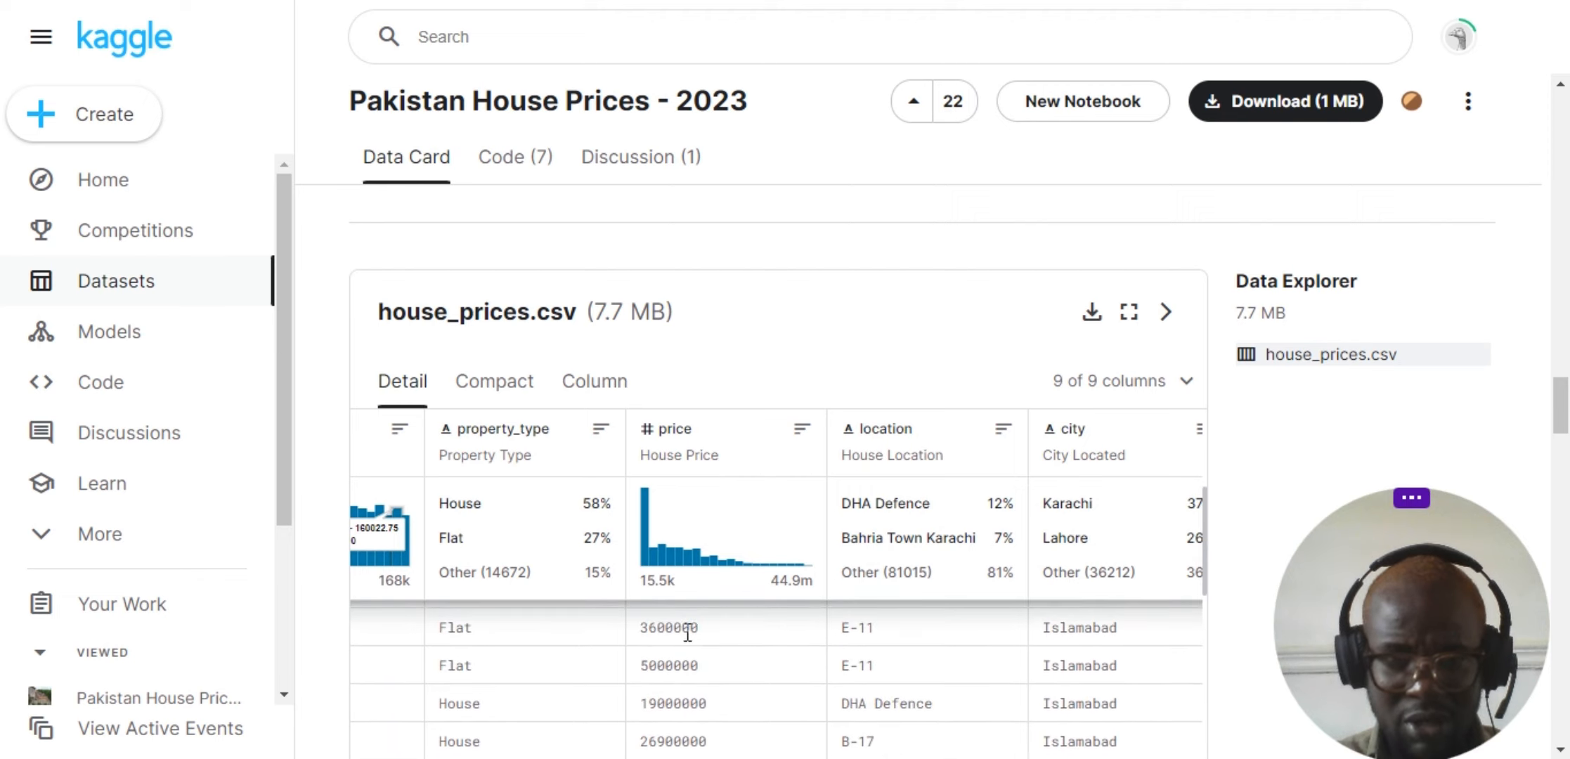
Examine the location, city, baths and purpose columns of house_prices.csv across sample rows for Islamabad and Lahore
{"action": "scroll", "coordinate": [726, 519], "scroll_direction": "right", "scroll_amount": 2}
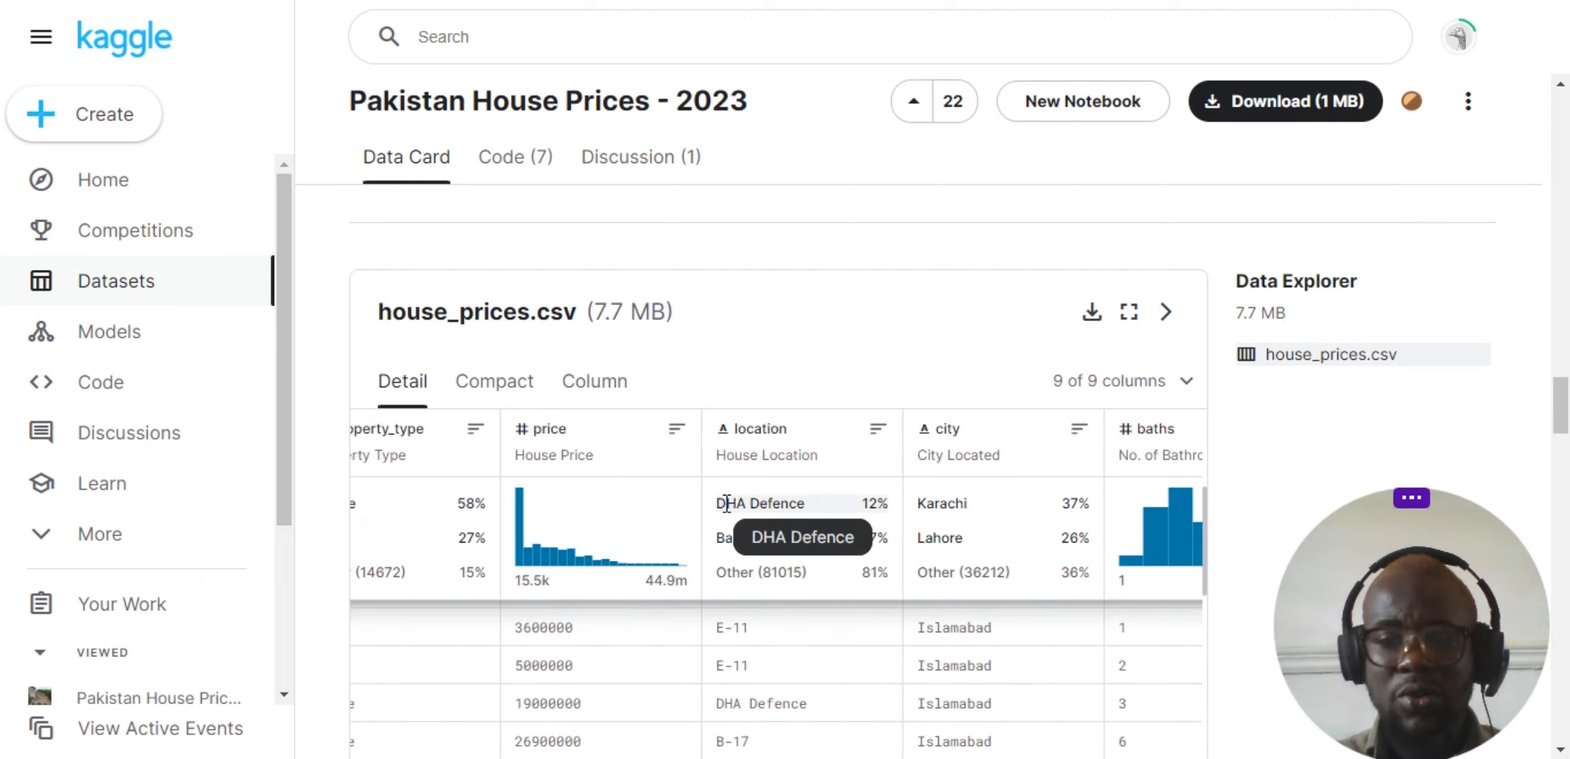
{"action": "scroll", "coordinate": [726, 503], "scroll_direction": "right", "scroll_amount": 3}
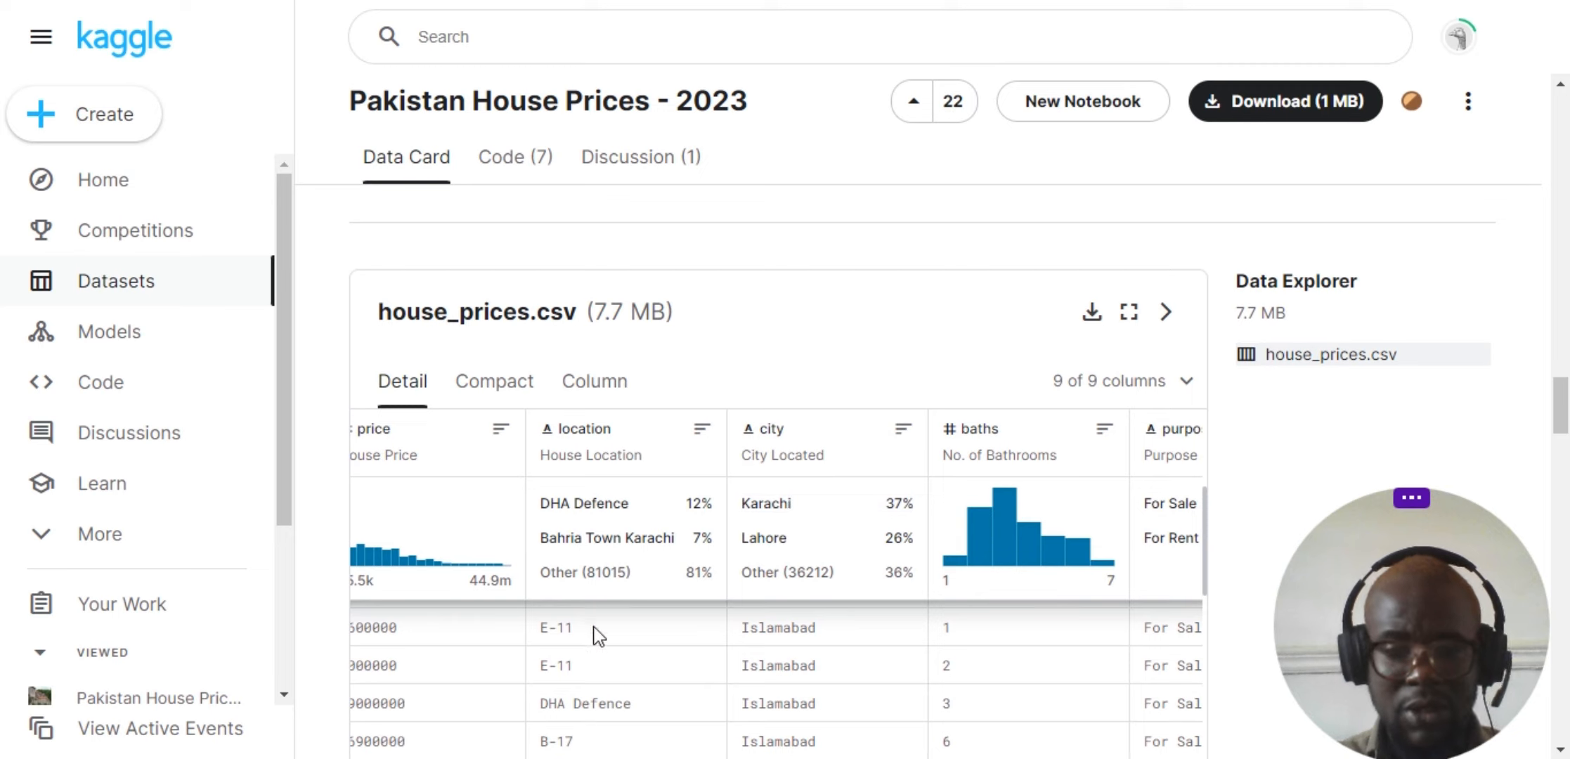
{"action": "scroll", "coordinate": [596, 636], "scroll_direction": "down", "scroll_amount": 3}
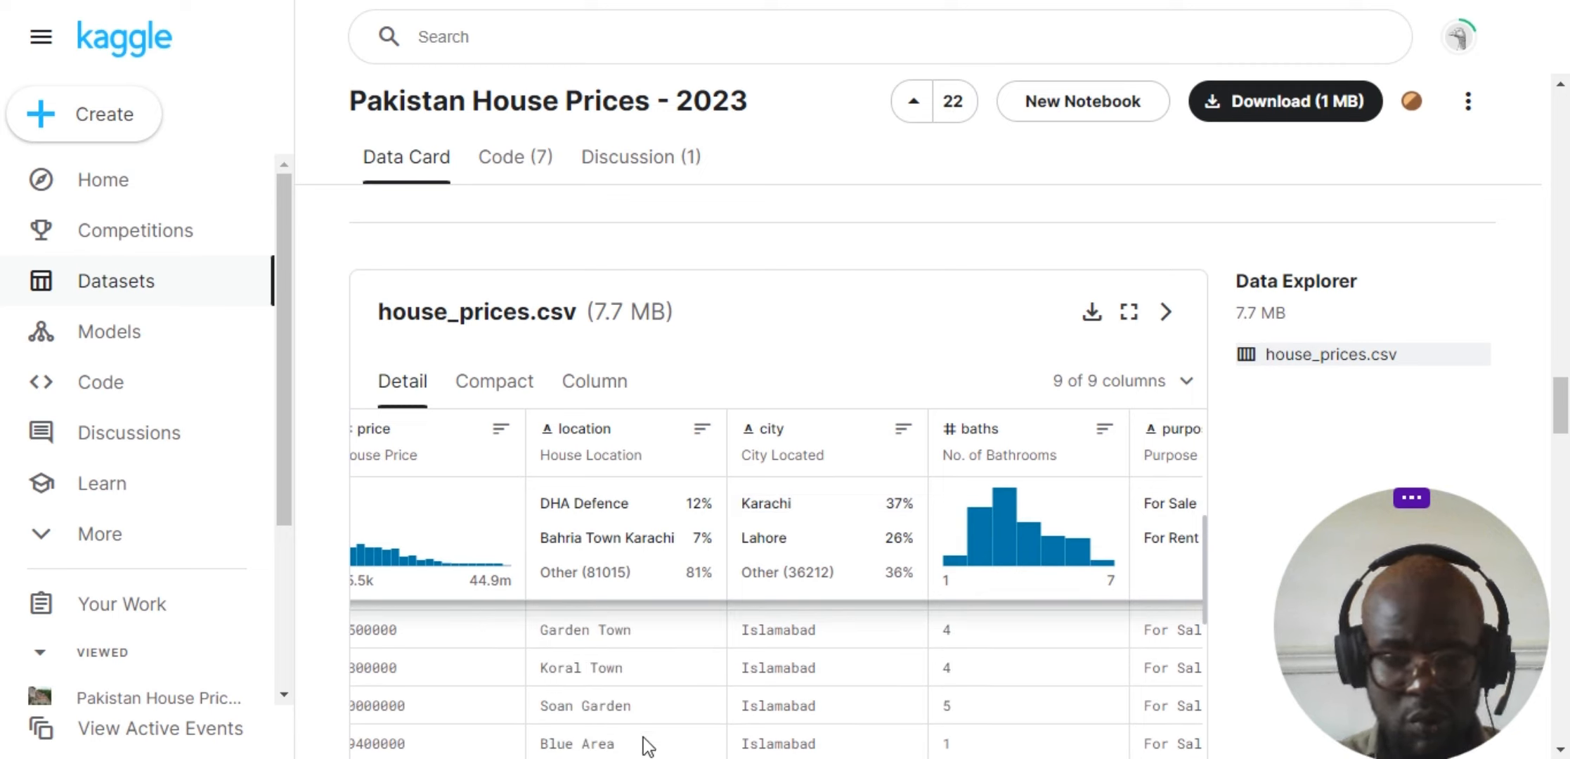
{"action": "scroll", "coordinate": [616, 692], "scroll_direction": "down", "scroll_amount": 3}
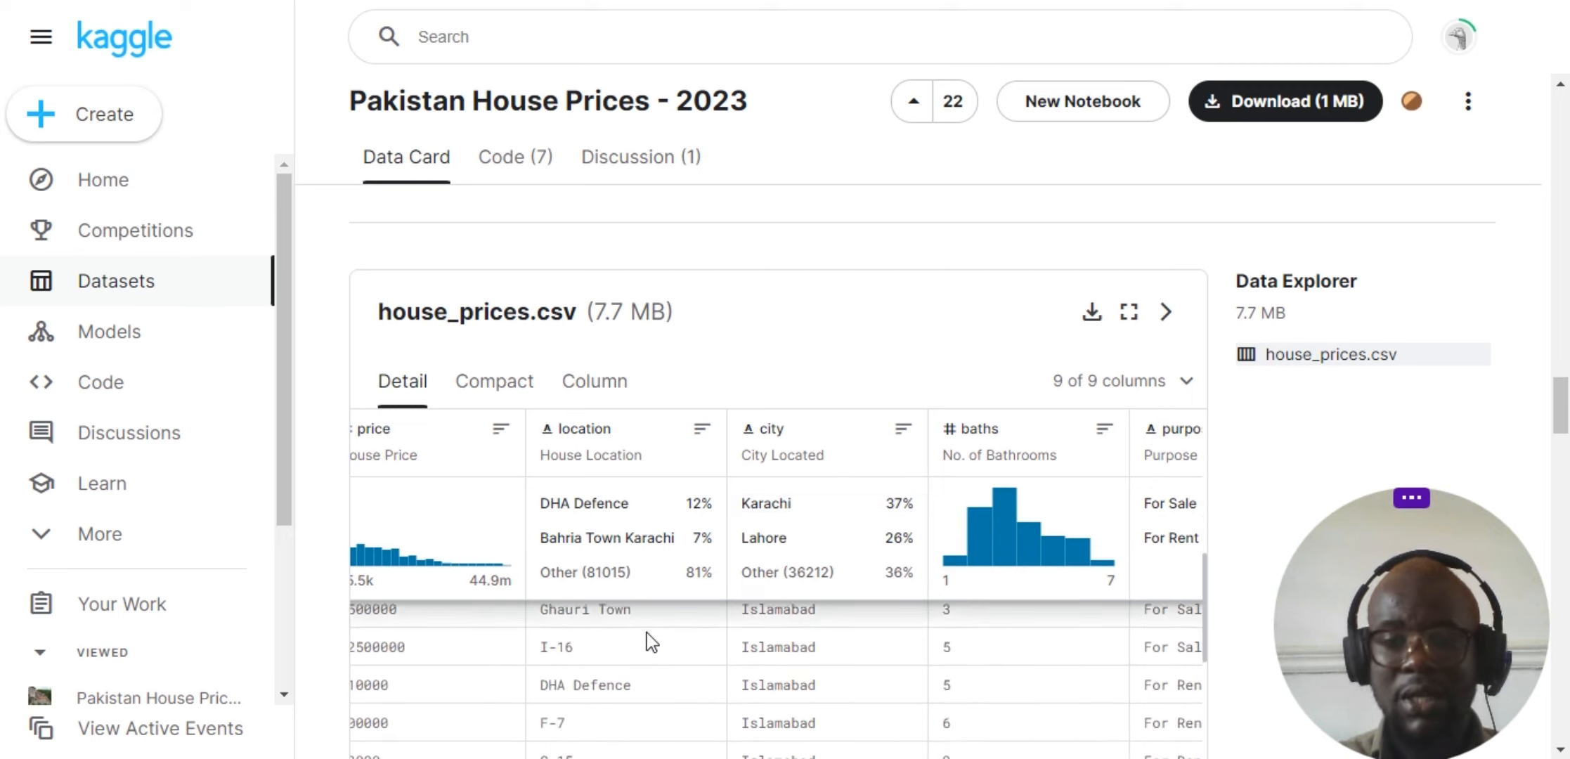
{"action": "scroll", "coordinate": [647, 633], "scroll_direction": "right", "scroll_amount": 1}
{"action": "scroll", "coordinate": [646, 633], "scroll_direction": "right", "scroll_amount": 3}
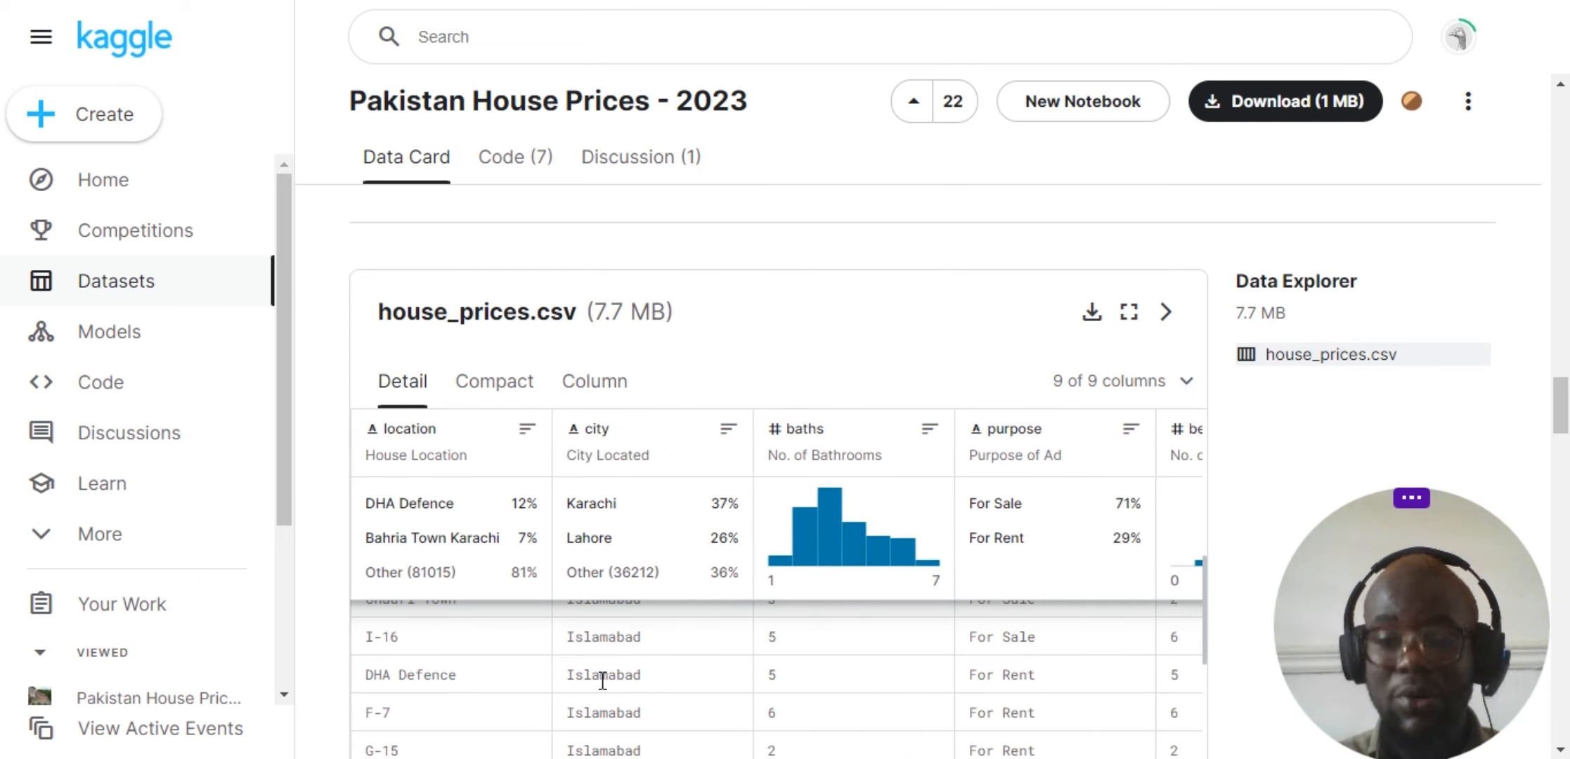
{"action": "scroll", "coordinate": [619, 633], "scroll_direction": "down", "scroll_amount": 5}
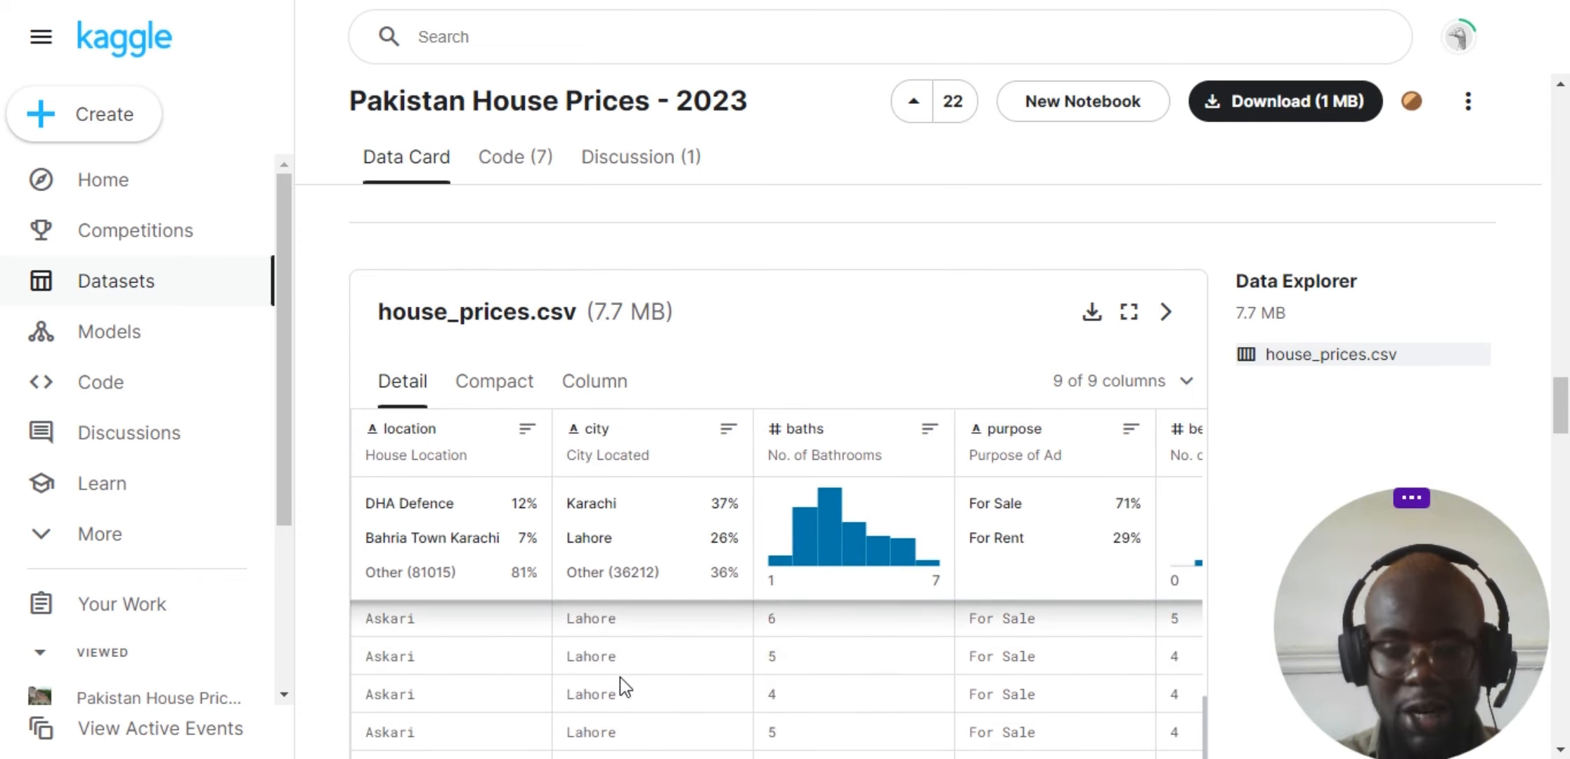
{"action": "scroll", "coordinate": [627, 676], "scroll_direction": "down", "scroll_amount": 3}
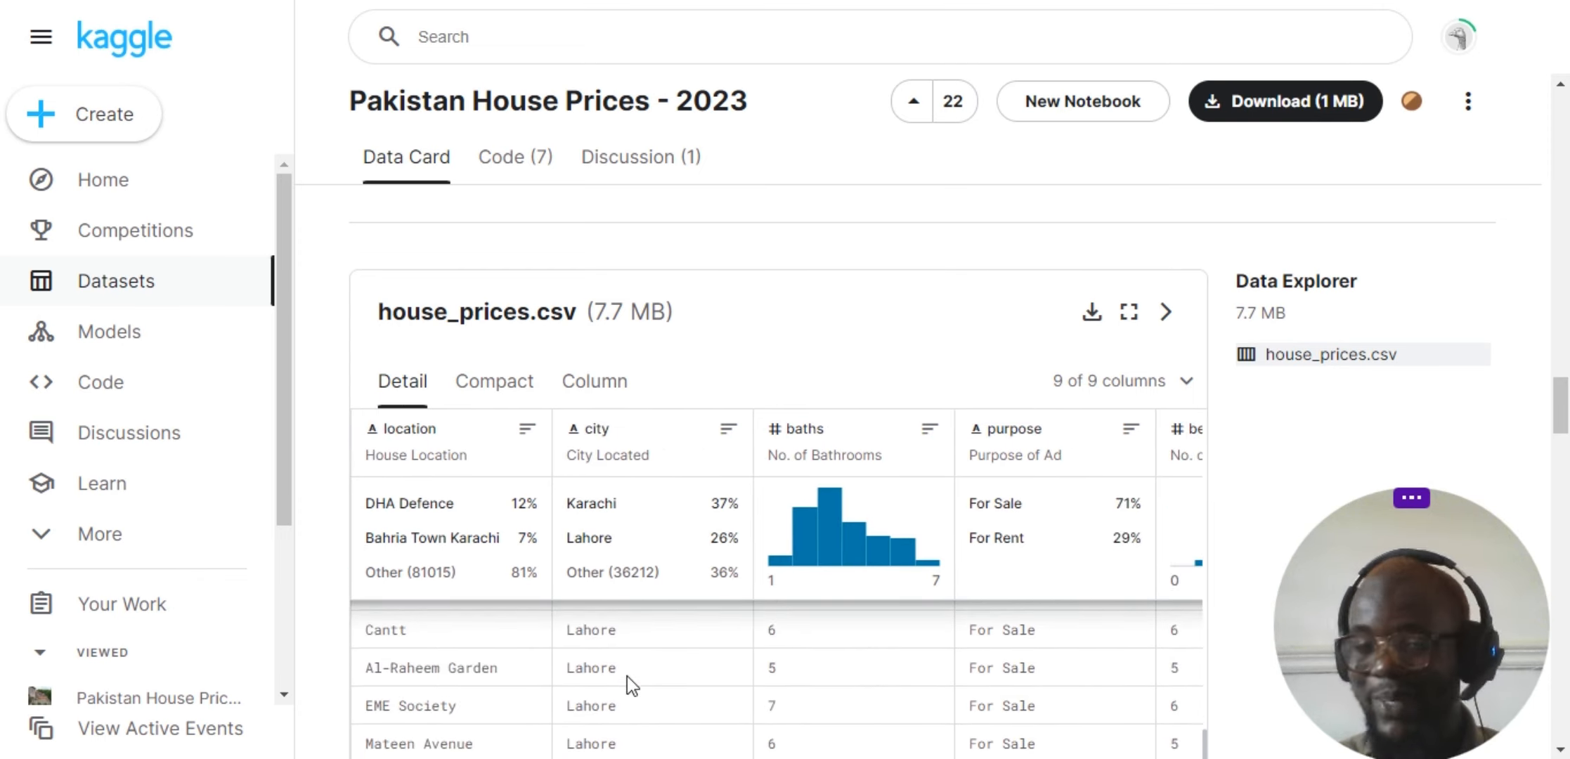
Look through further house_prices.csv rows, comparing baths, purpose of ad, bedrooms and area values
{"action": "scroll", "coordinate": [697, 507], "scroll_direction": "right", "scroll_amount": 4}
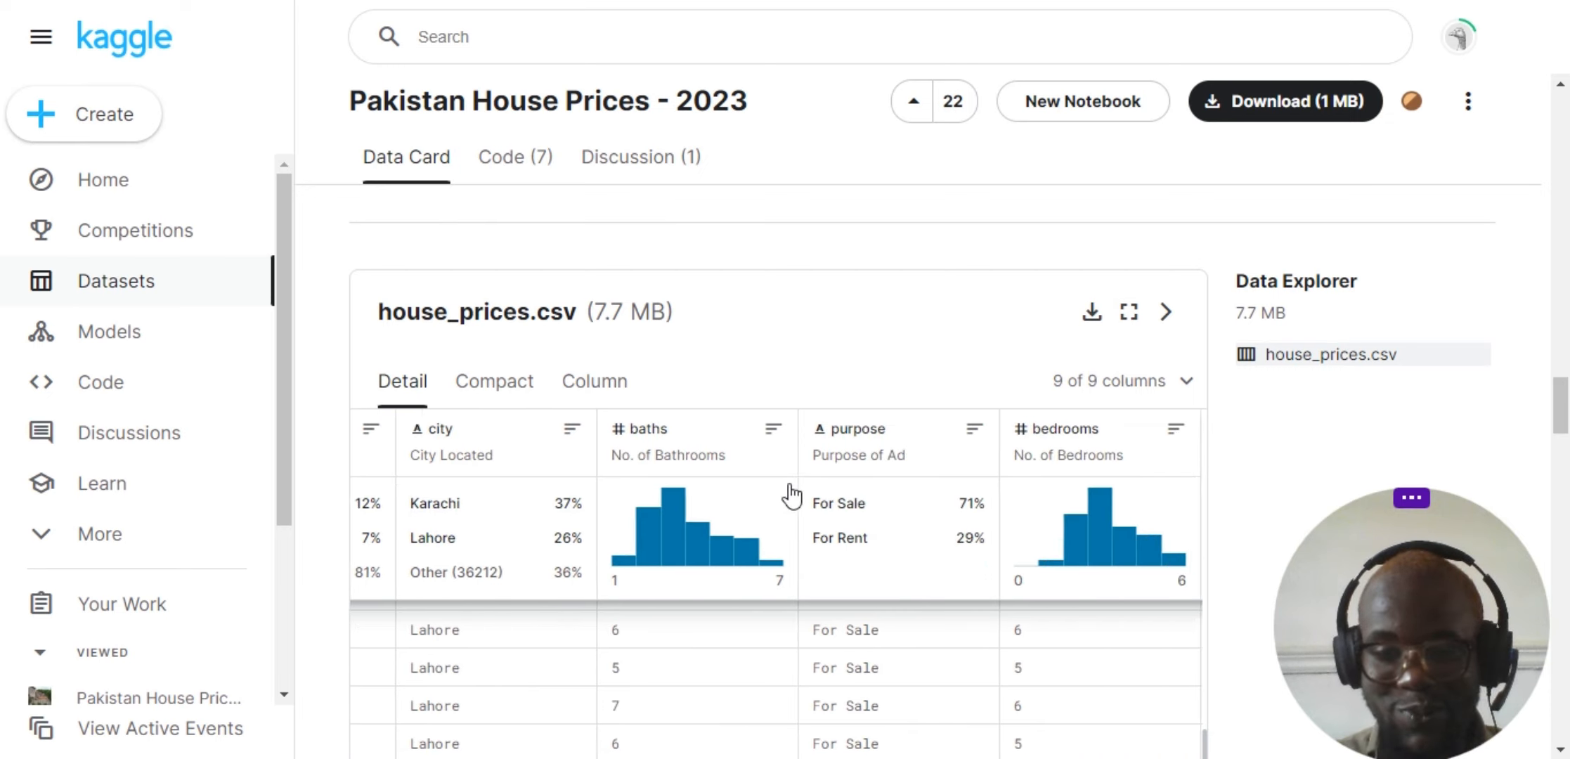
{"action": "scroll", "coordinate": [791, 496], "scroll_direction": "right", "scroll_amount": 2}
{"action": "scroll", "coordinate": [707, 686], "scroll_direction": "down", "scroll_amount": 2}
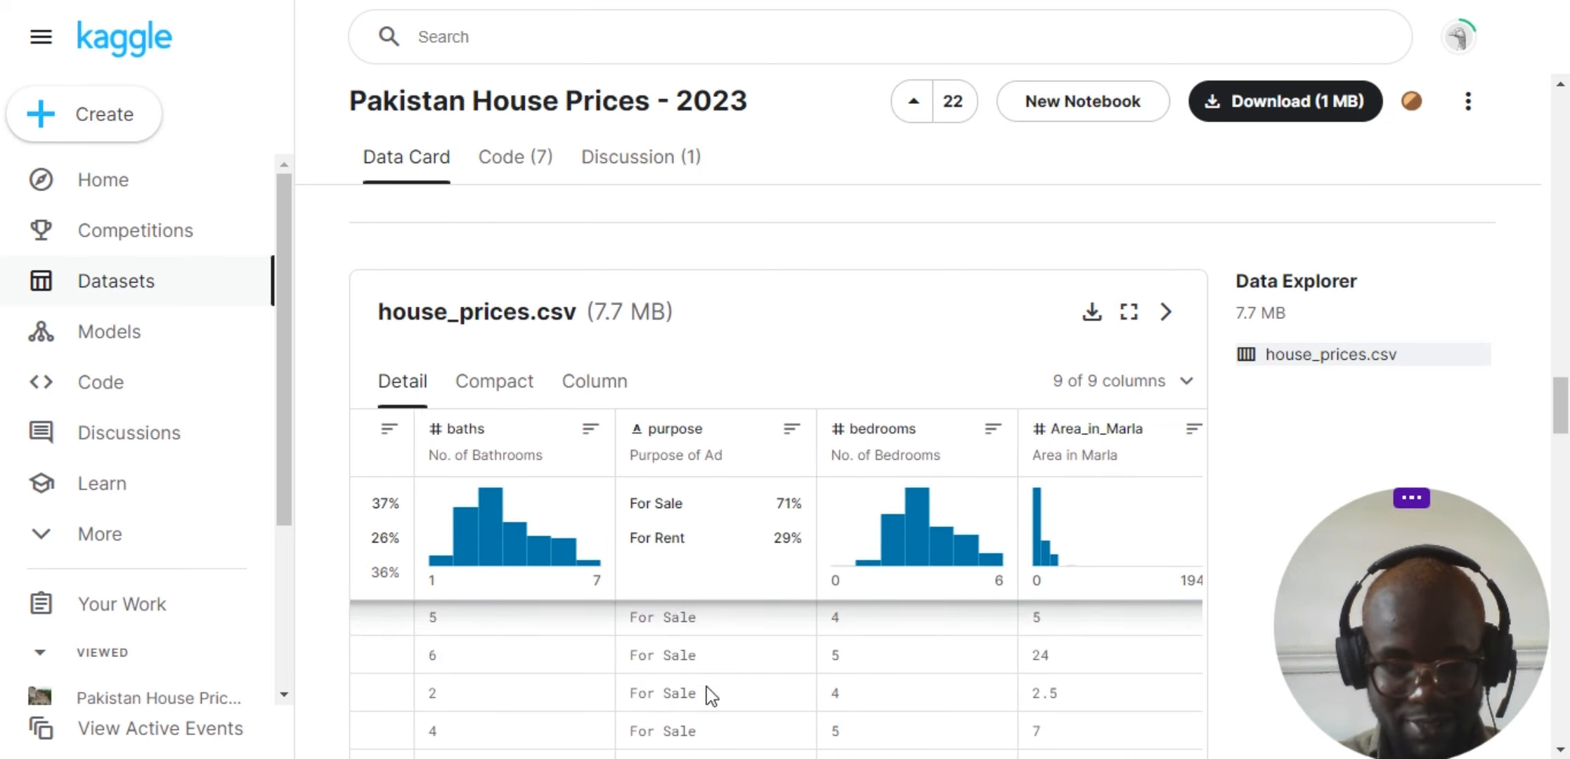
{"action": "scroll", "coordinate": [706, 687], "scroll_direction": "down", "scroll_amount": 5}
{"action": "scroll", "coordinate": [714, 364], "scroll_direction": "down", "scroll_amount": 3}
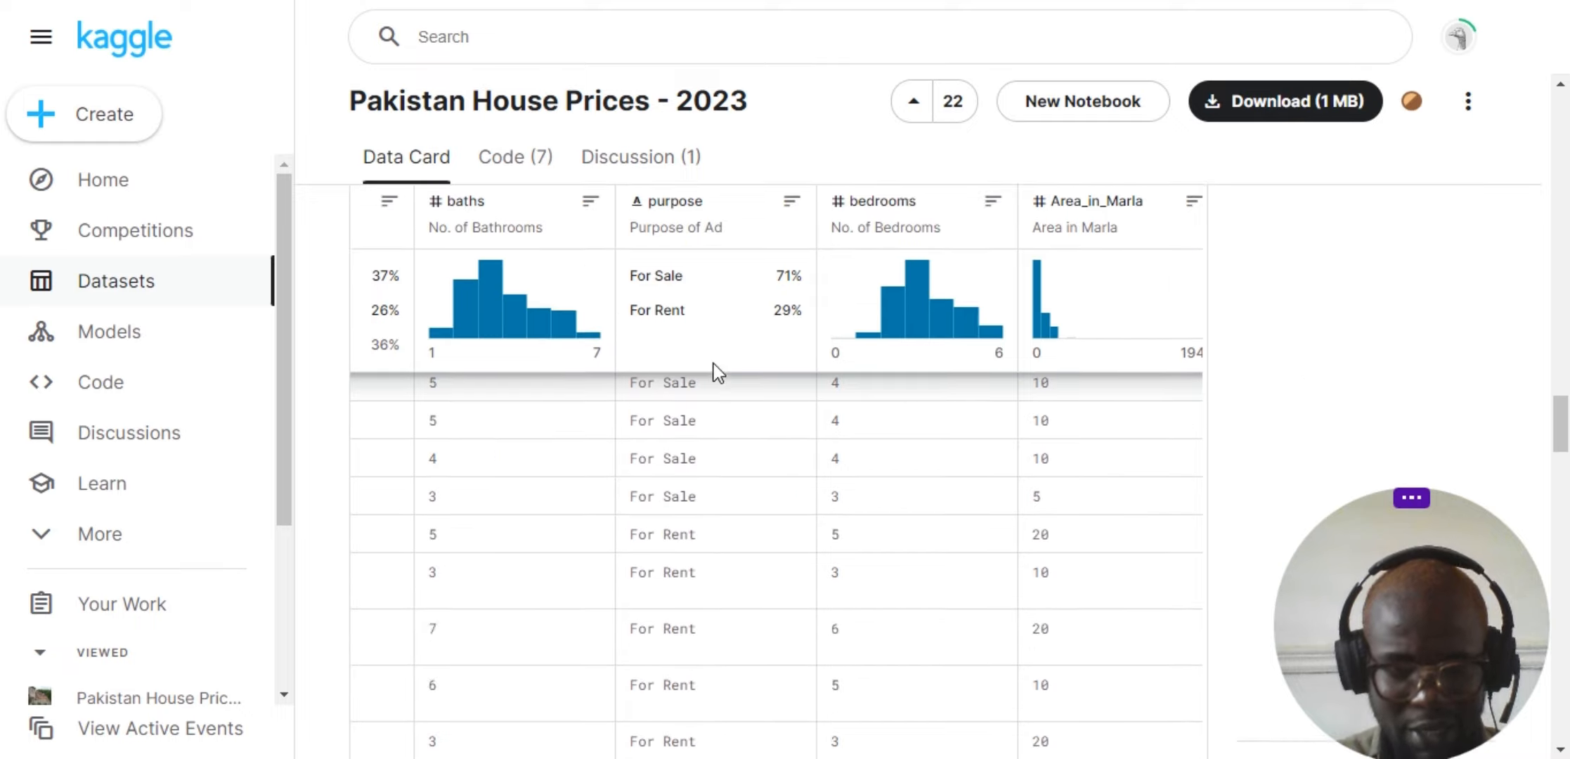
{"action": "scroll", "coordinate": [694, 518], "scroll_direction": "down", "scroll_amount": 6}
{"action": "scroll", "coordinate": [694, 522], "scroll_direction": "up", "scroll_amount": 4}
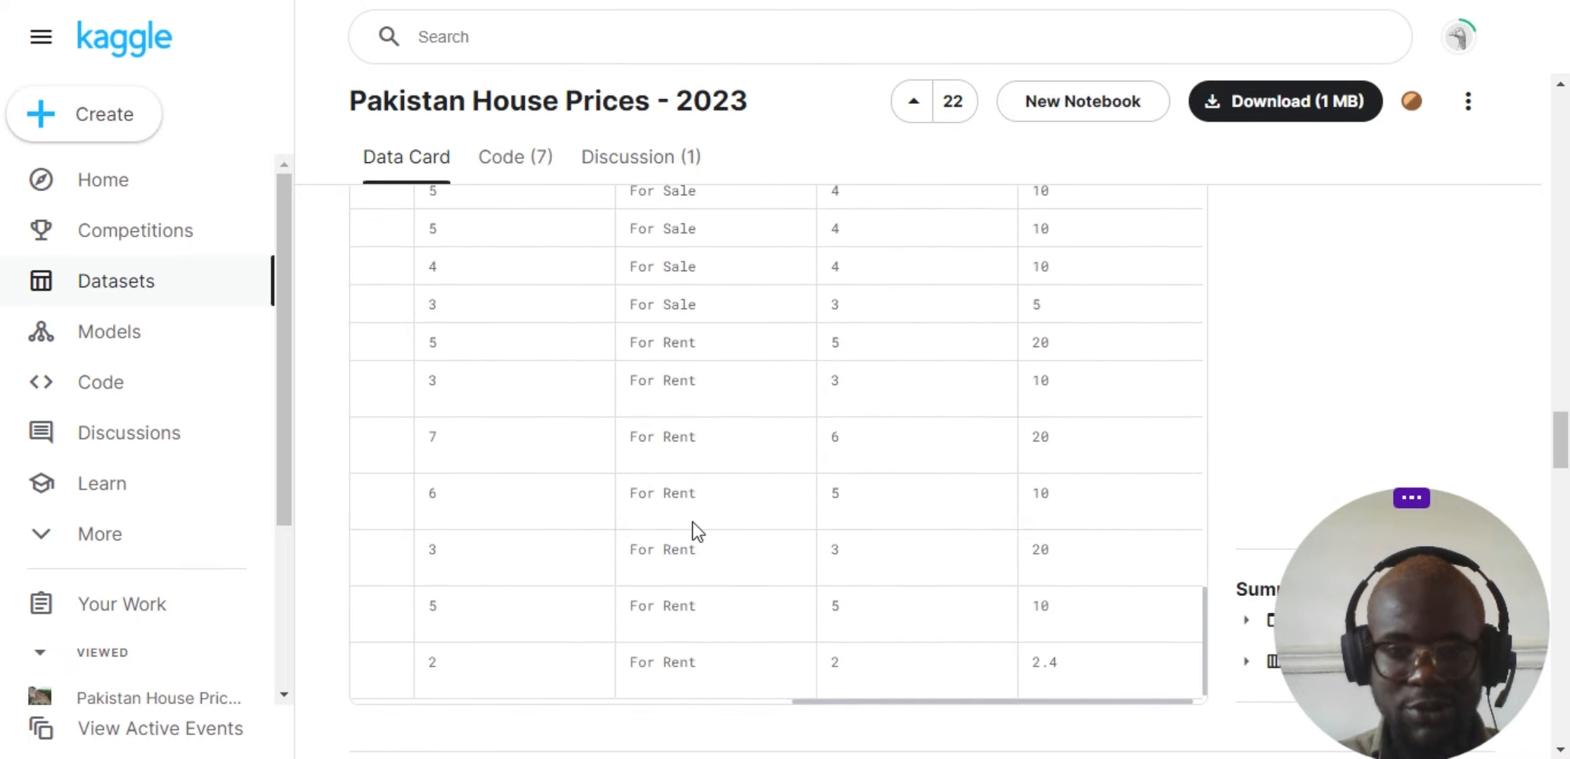
{"action": "scroll", "coordinate": [693, 522], "scroll_direction": "down", "scroll_amount": 8}
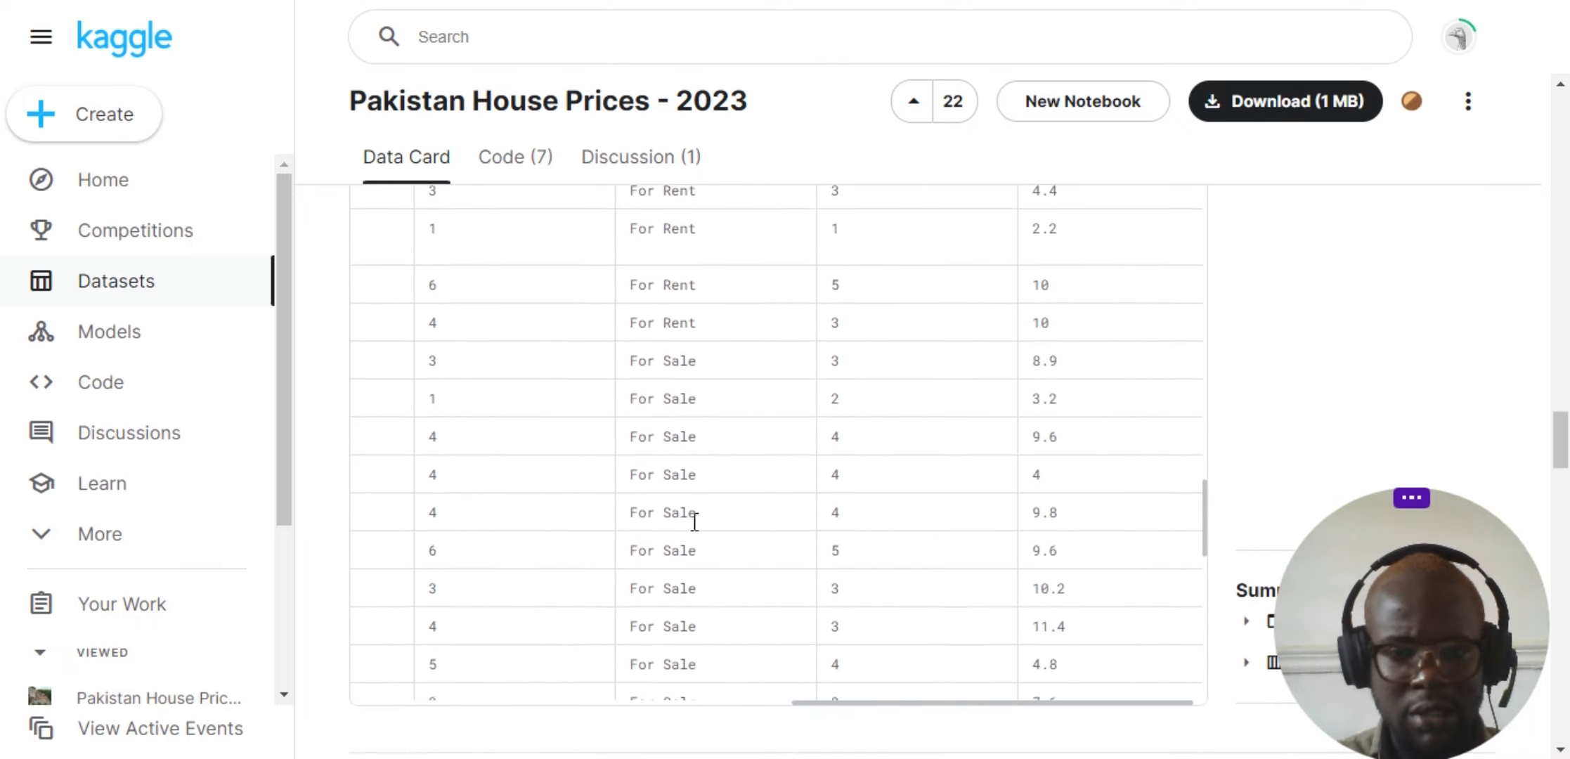
{"action": "scroll", "coordinate": [693, 521], "scroll_direction": "up", "scroll_amount": 10}
{"action": "scroll", "coordinate": [693, 522], "scroll_direction": "left", "scroll_amount": 5}
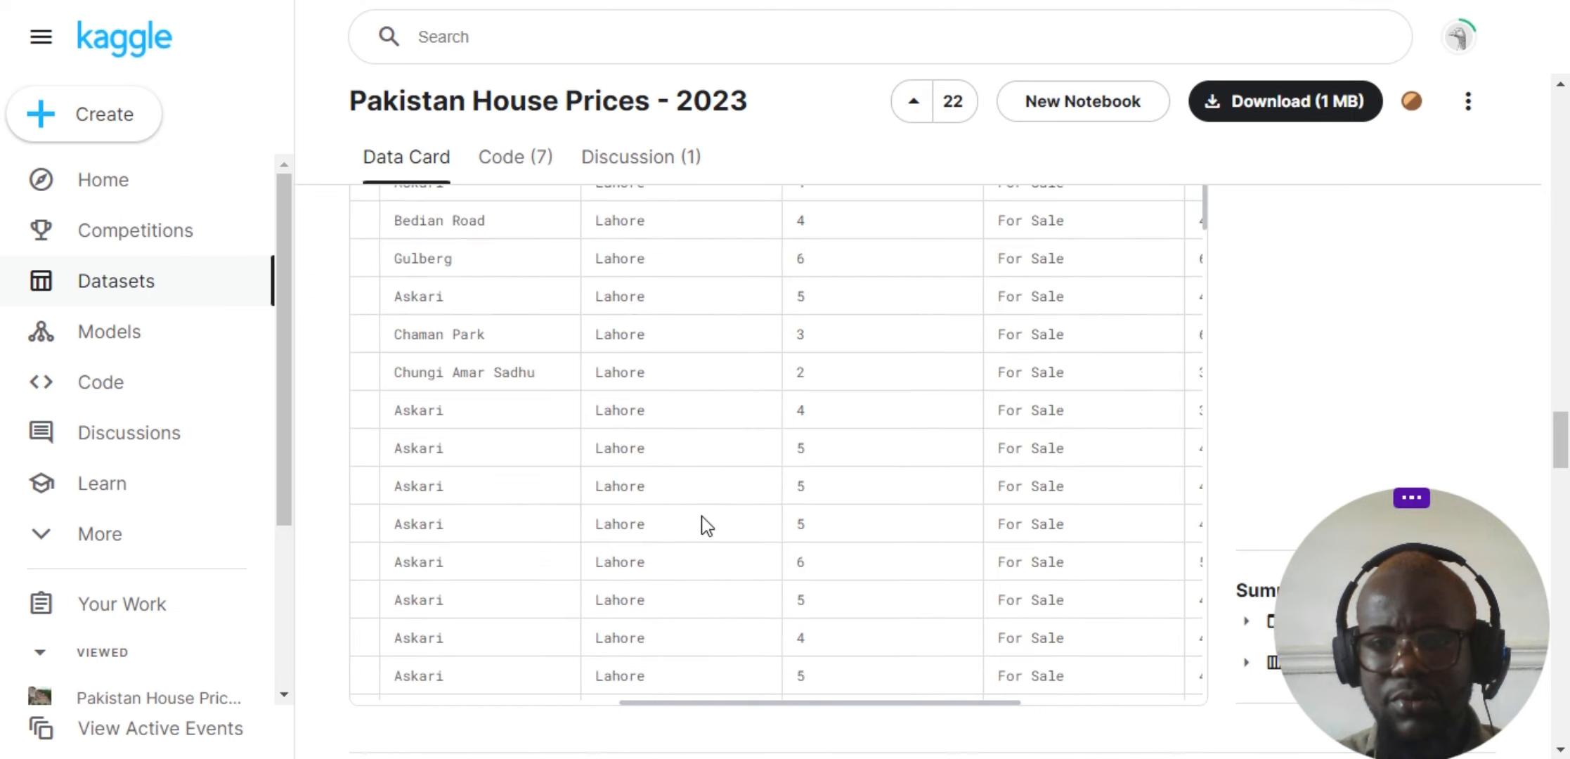
Review the column summaries from location to Area_in_Marla, checking the area values against the first sample rows
{"action": "scroll", "coordinate": [1300, 365], "scroll_direction": "up", "scroll_amount": 4}
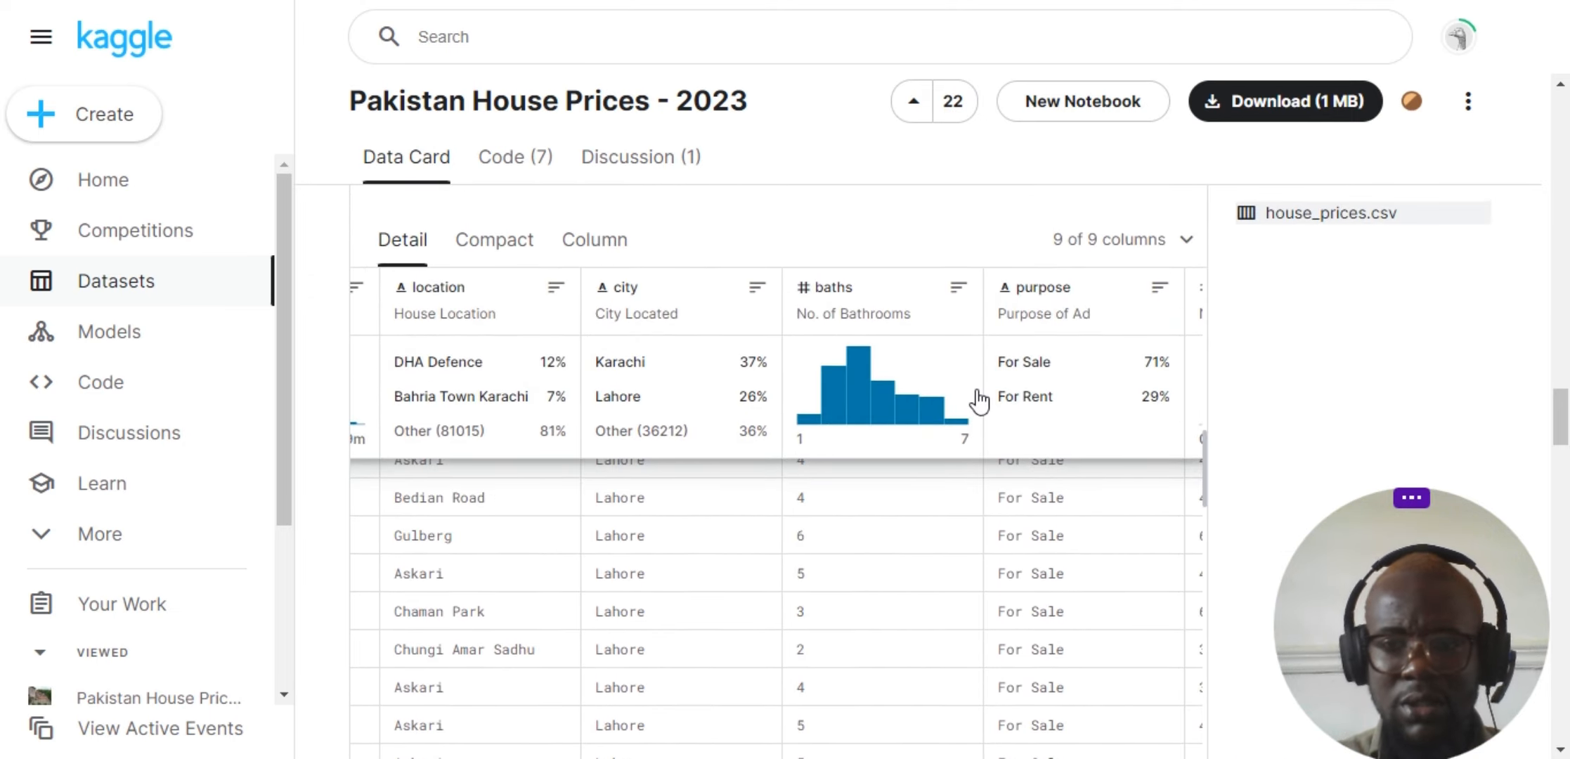
{"action": "scroll", "coordinate": [978, 399], "scroll_direction": "right", "scroll_amount": 2}
{"action": "scroll", "coordinate": [978, 400], "scroll_direction": "right", "scroll_amount": 3}
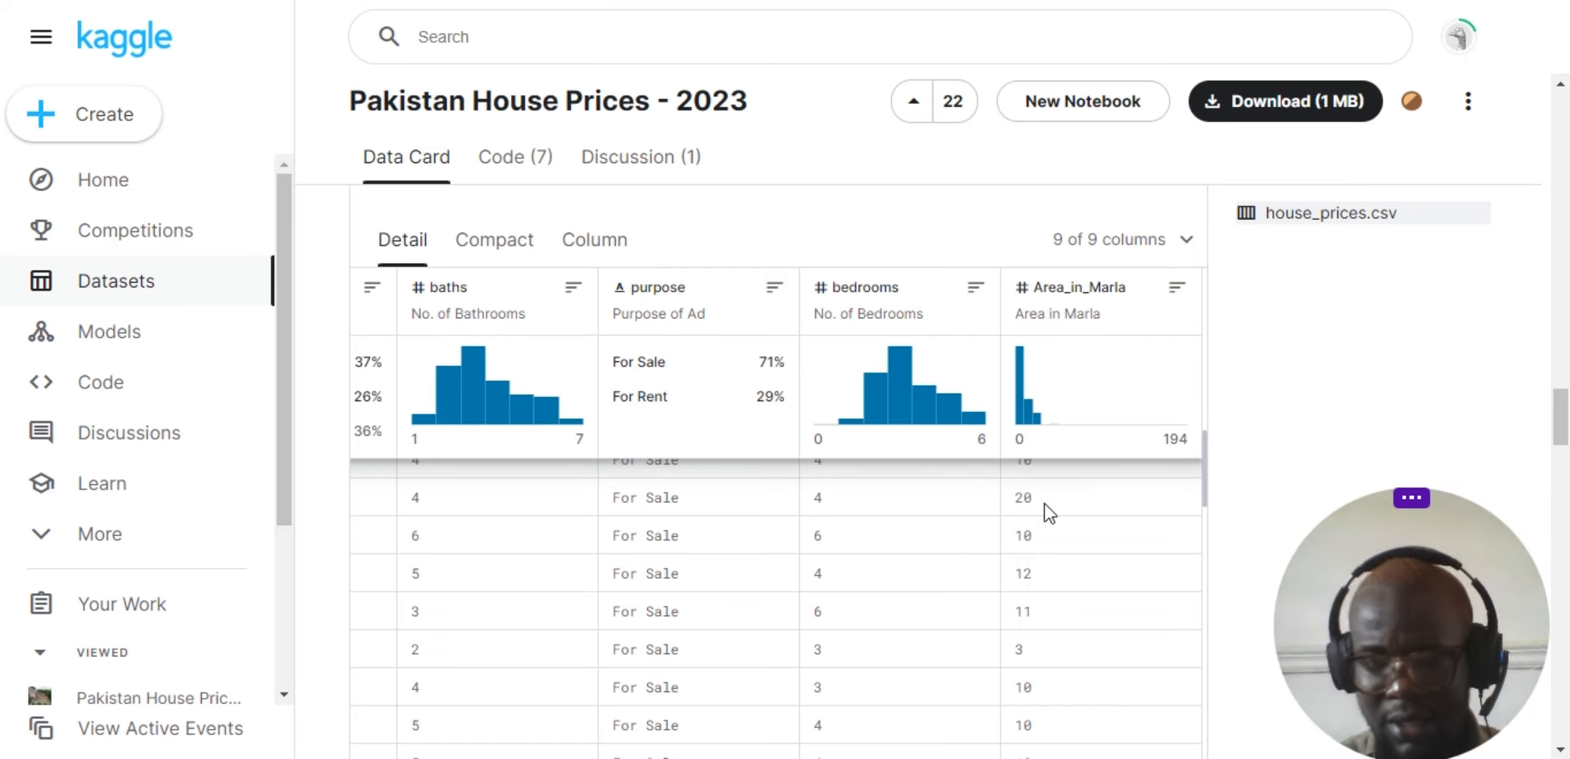
{"action": "scroll", "coordinate": [1044, 503], "scroll_direction": "up", "scroll_amount": 3}
{"action": "scroll", "coordinate": [1044, 503], "scroll_direction": "up", "scroll_amount": 2}
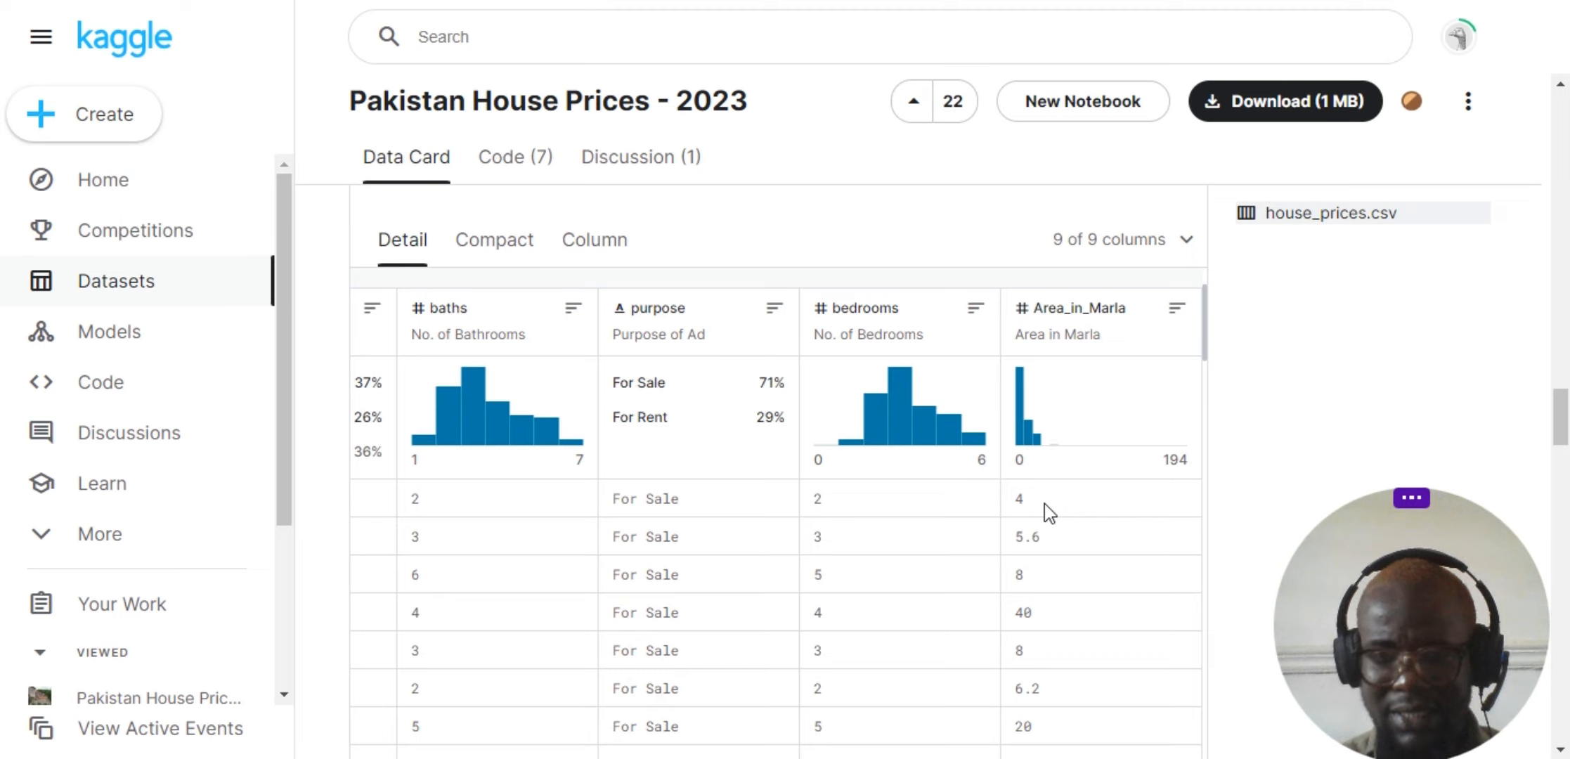
{"action": "scroll", "coordinate": [1045, 504], "scroll_direction": "down", "scroll_amount": 10}
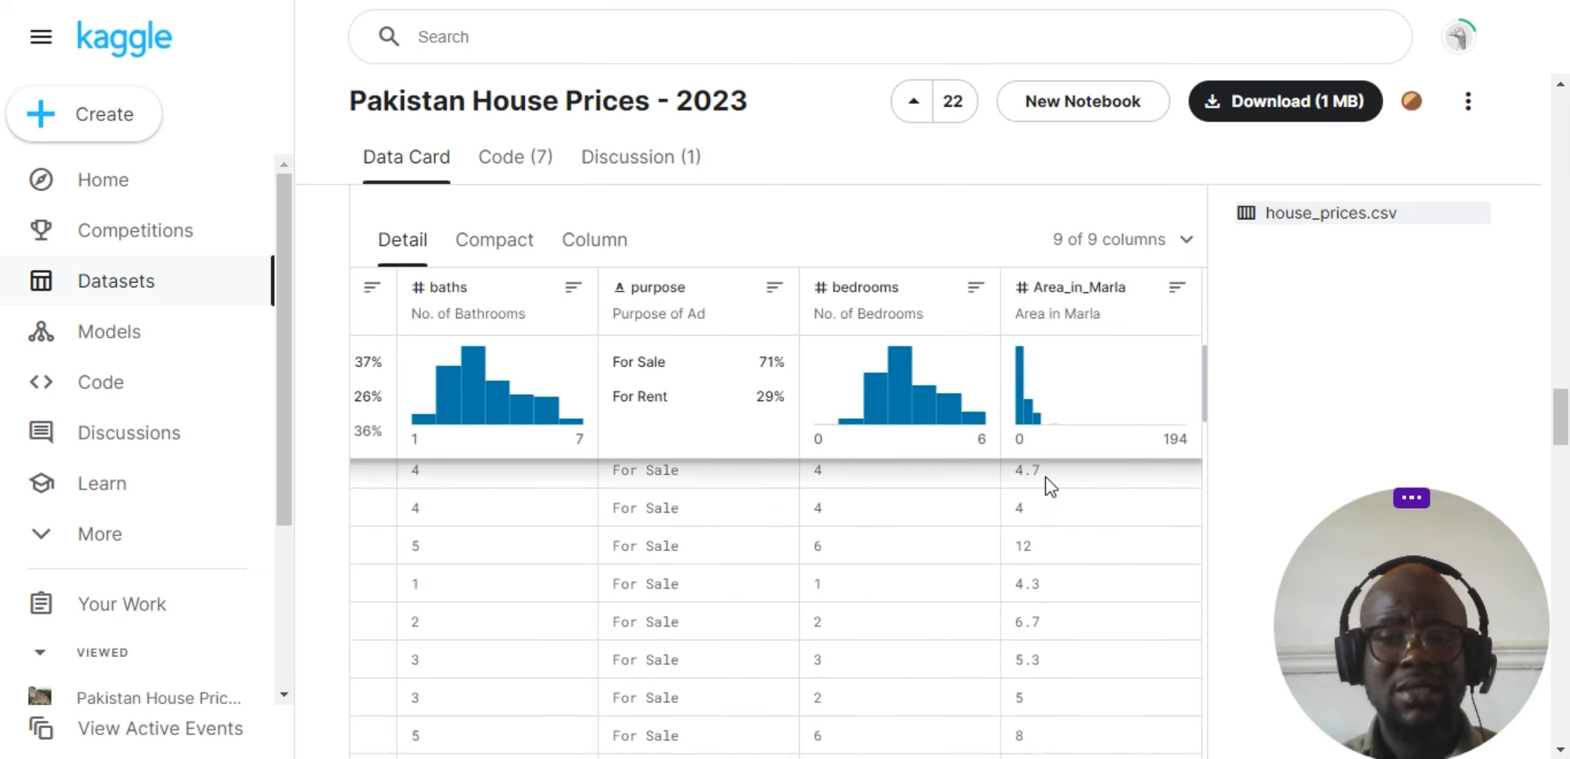
{"action": "mouse_move", "coordinate": [914, 349]}
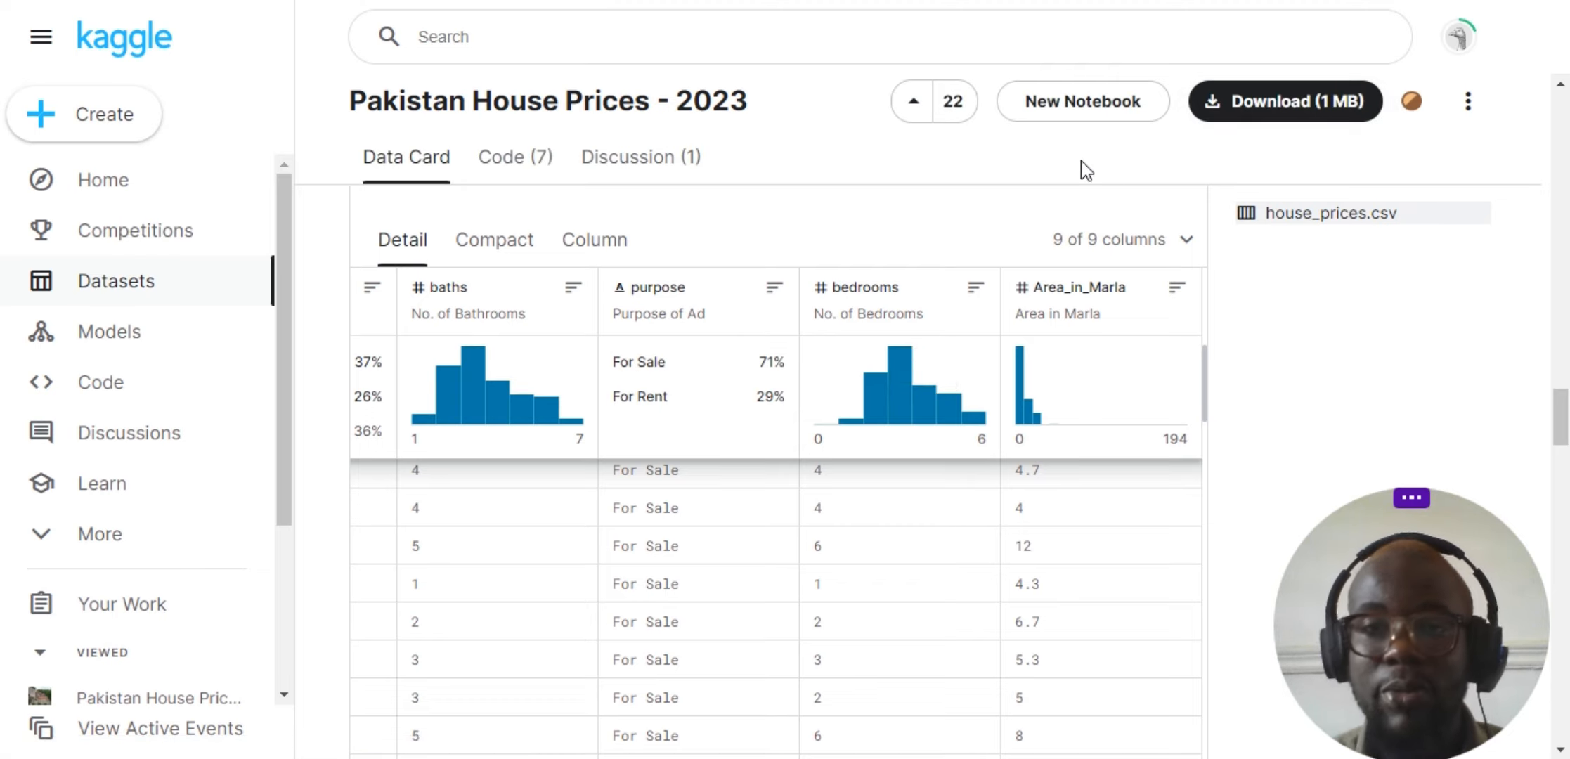
Switch to the Autogon console and start creating a new dataset from the Datasets page
{"action": "left_click", "coordinate": [829, 1]}
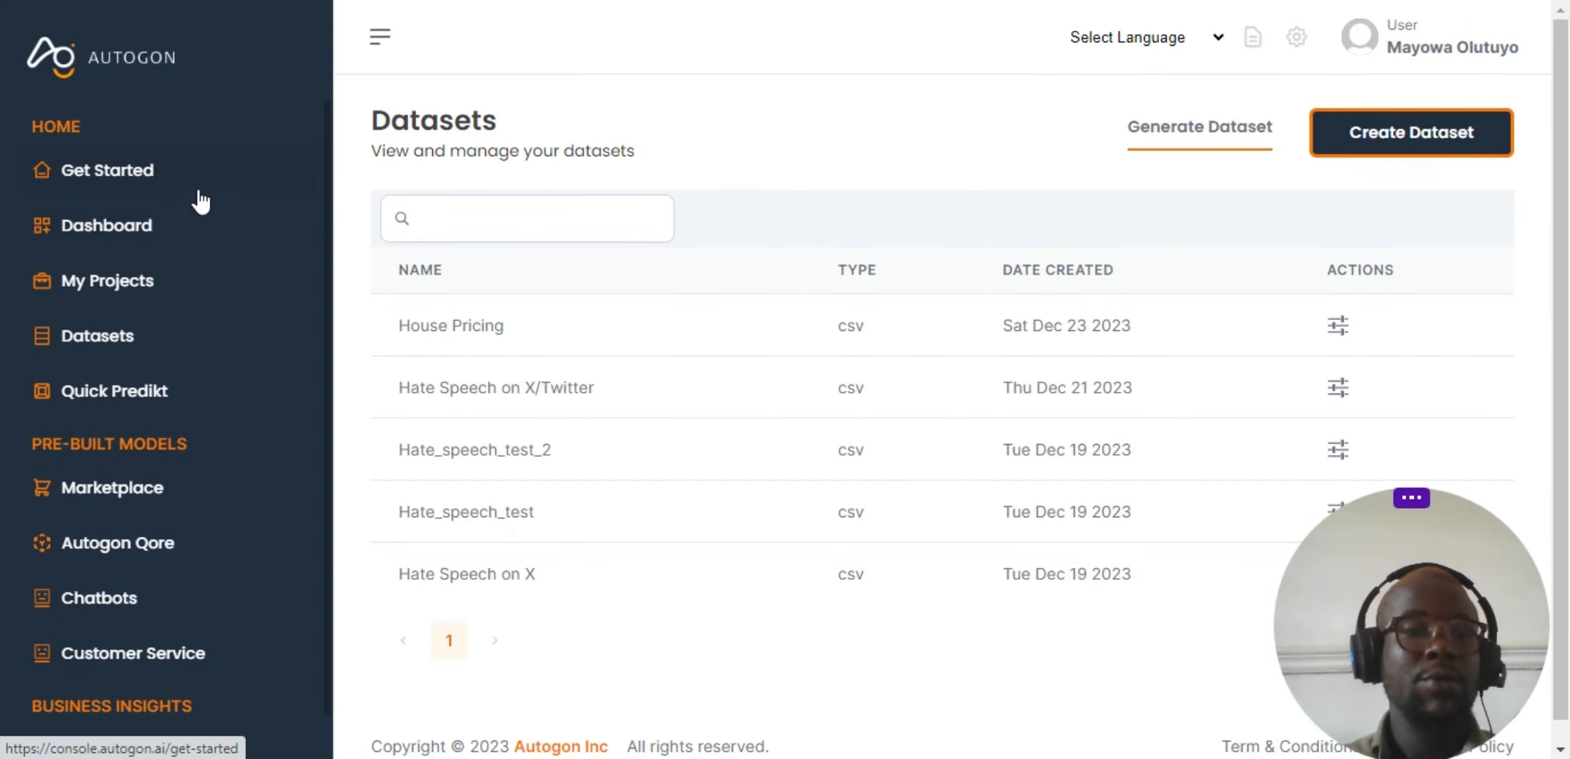
{"action": "left_click", "coordinate": [146, 184]}
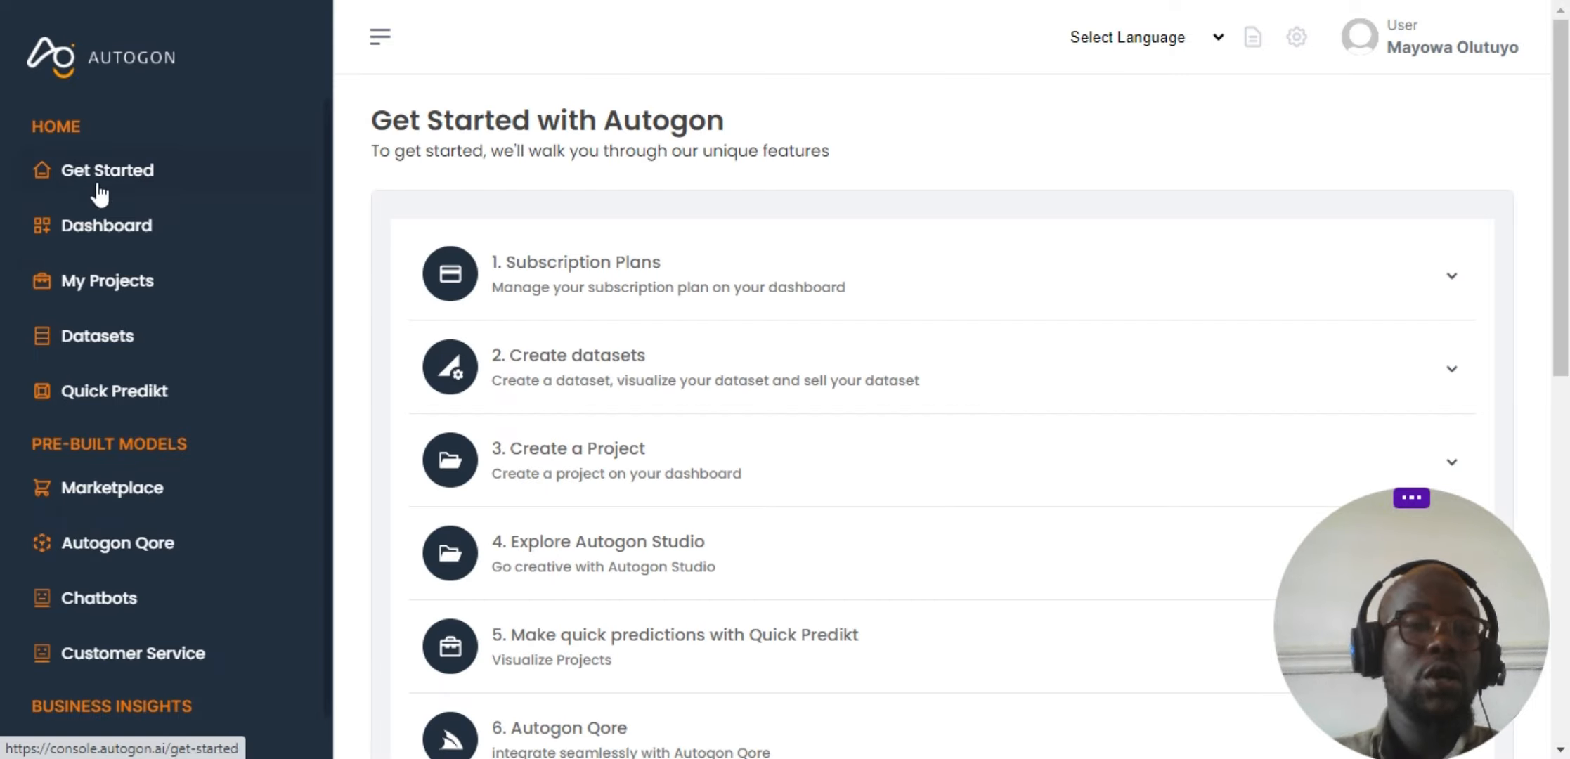
{"action": "left_click", "coordinate": [123, 357]}
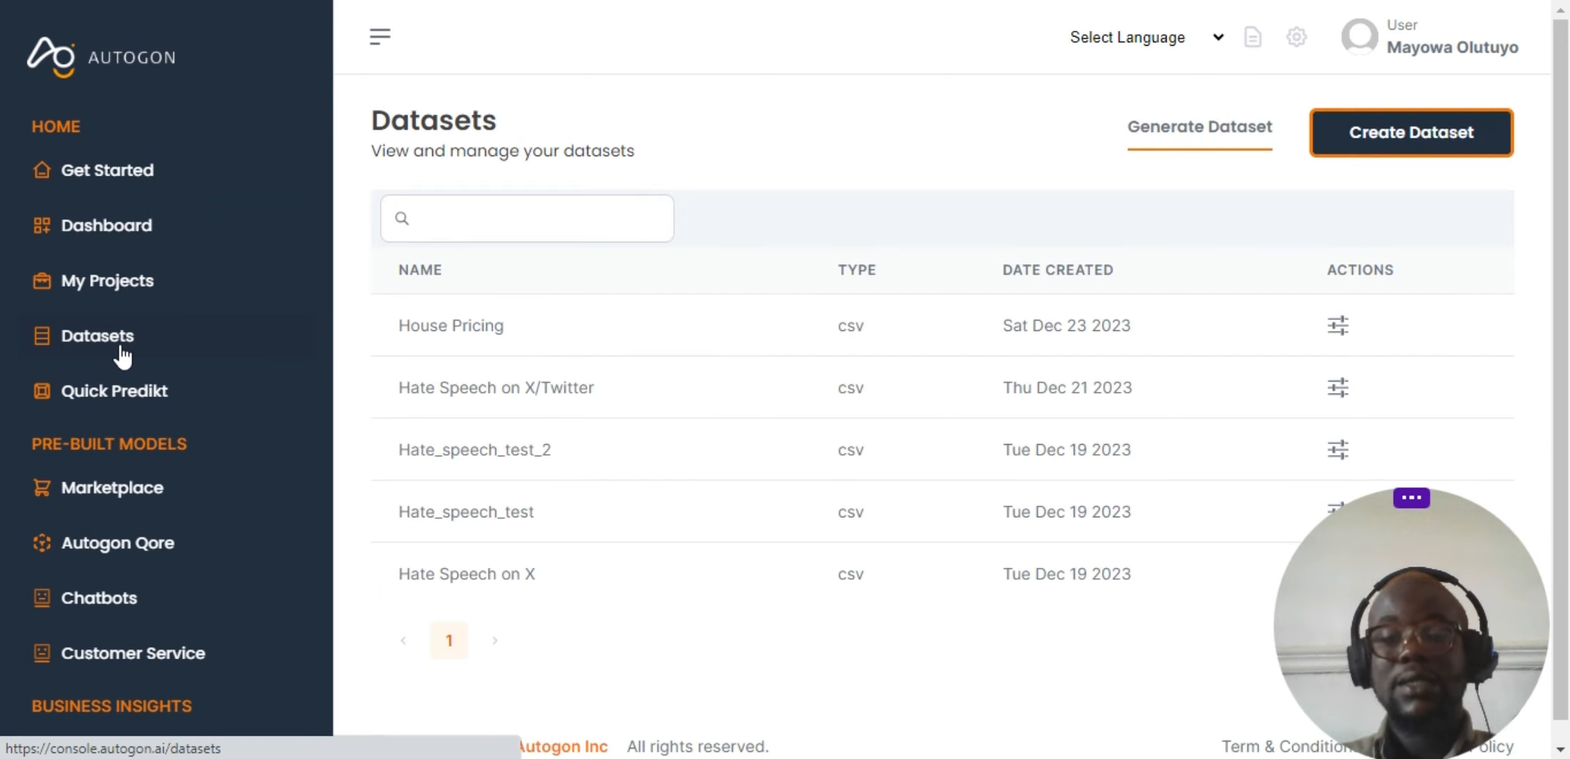
{"action": "left_click", "coordinate": [1314, 134]}
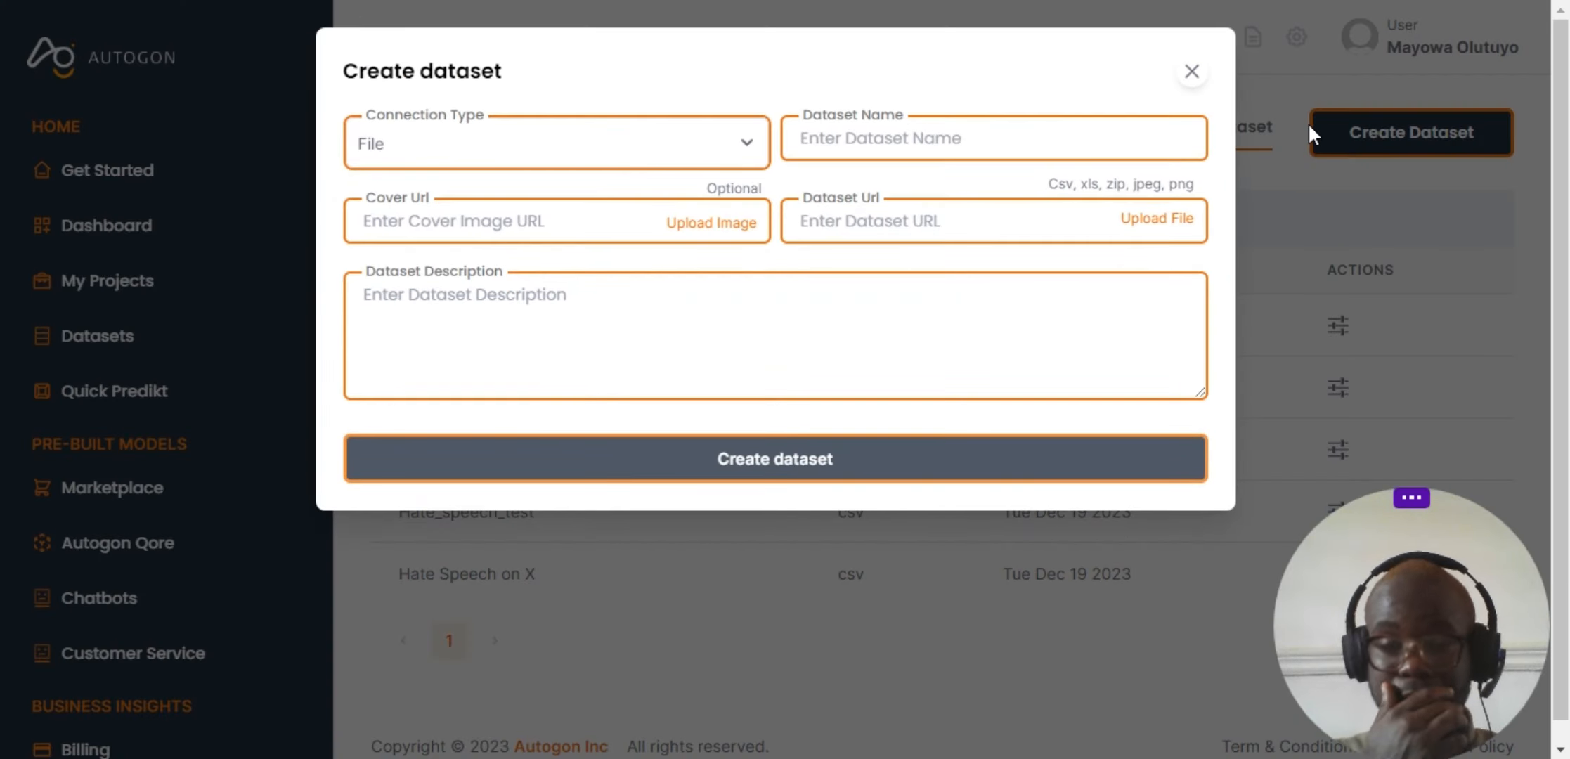
Name the dataset "House prices in Pakistan" and keep File as its connection type
{"action": "left_click", "coordinate": [953, 146]}
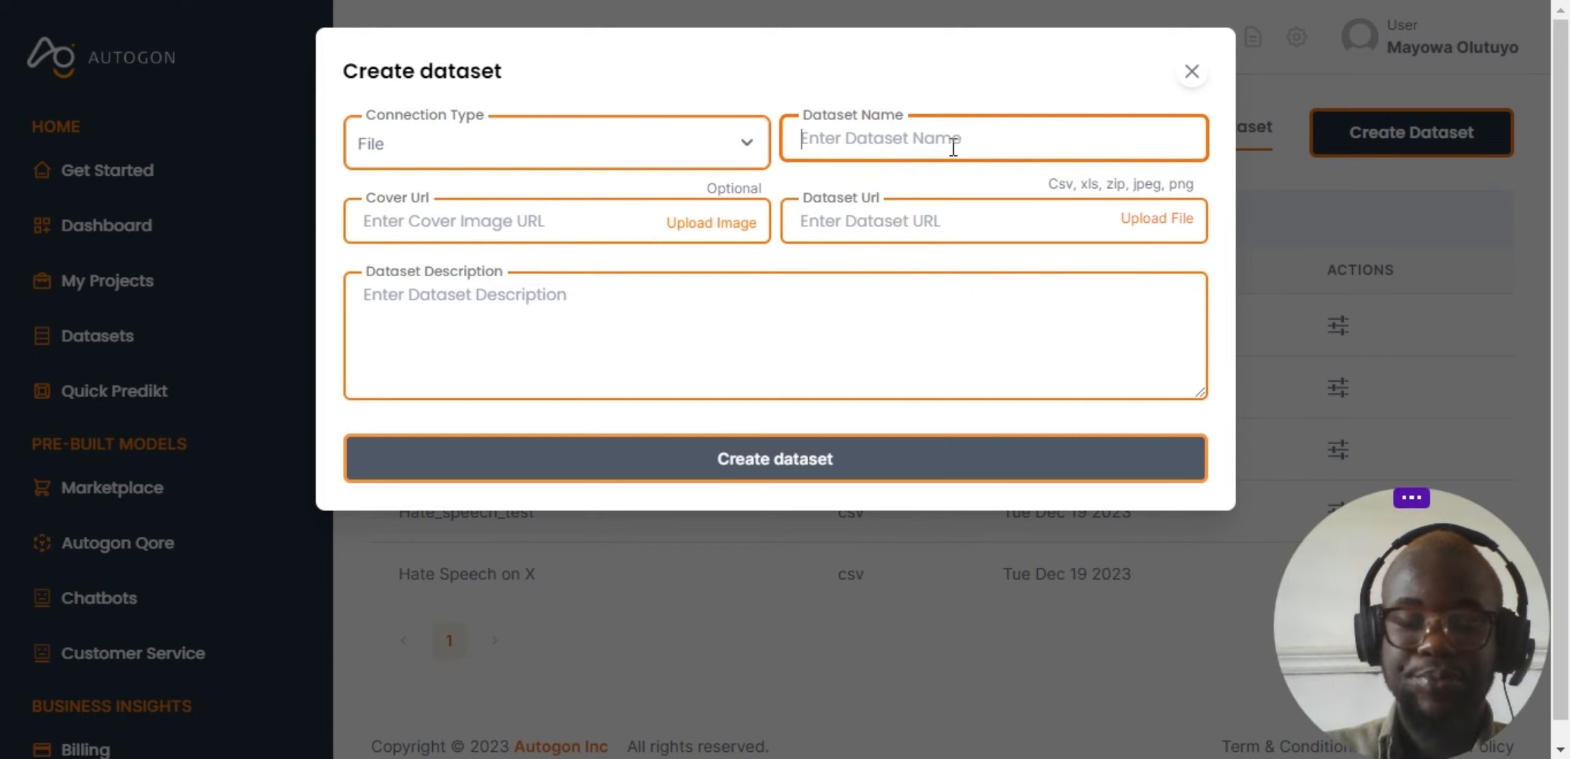
{"action": "type", "text": "House "}
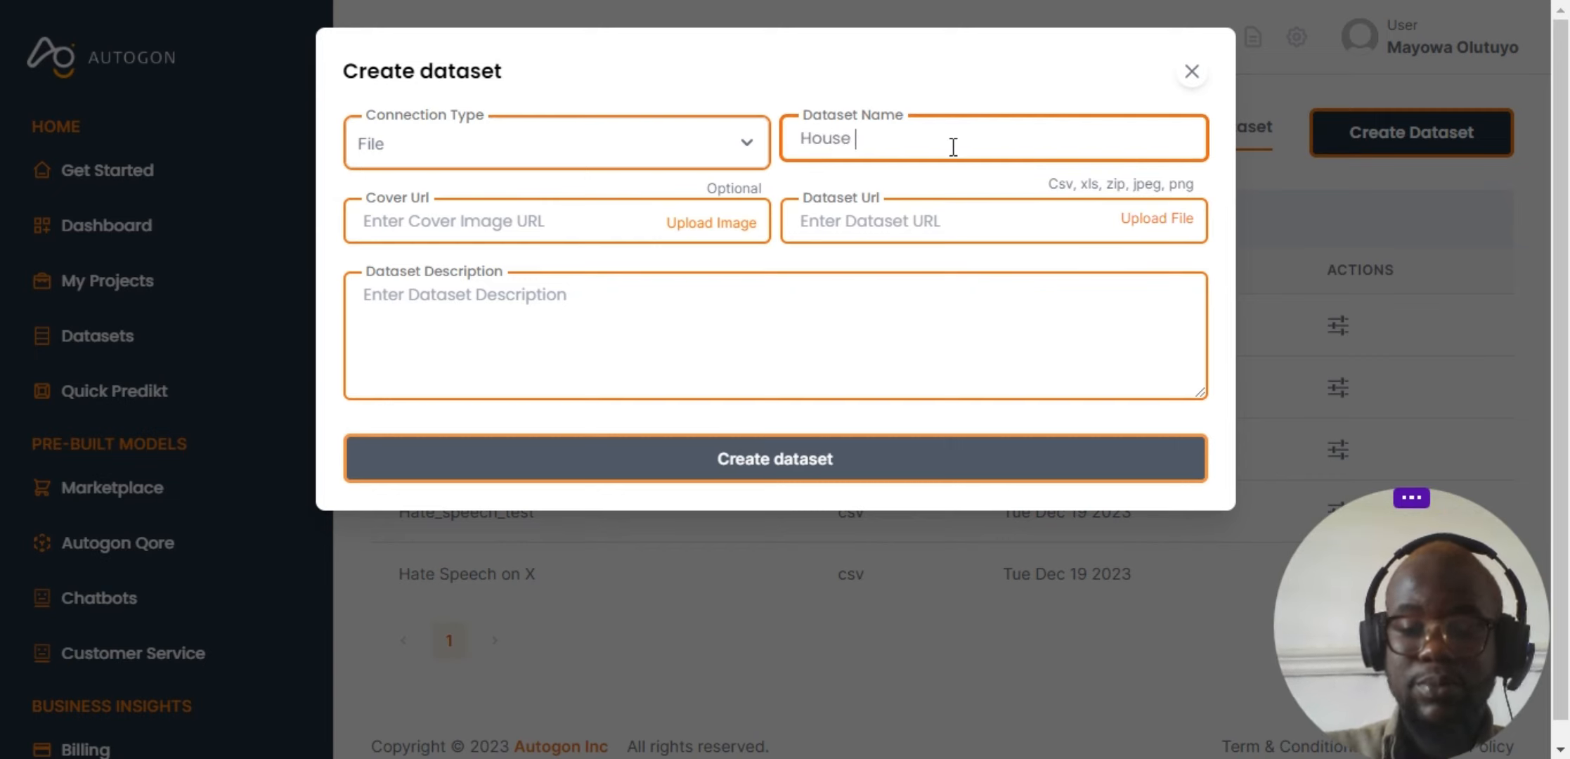
{"action": "type", "text": "pricr"}
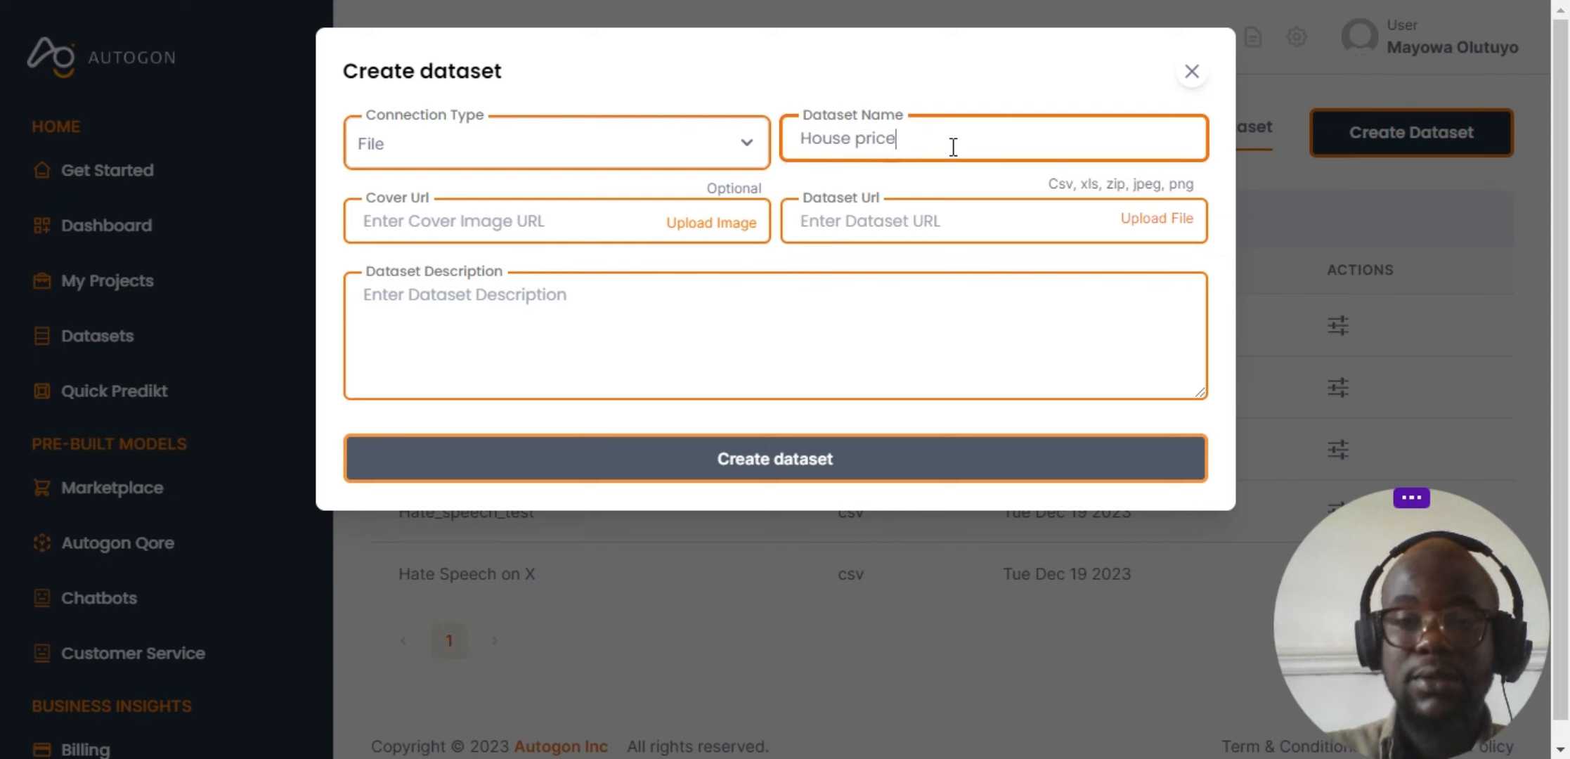
{"action": "type", "text": "s in Pak"}
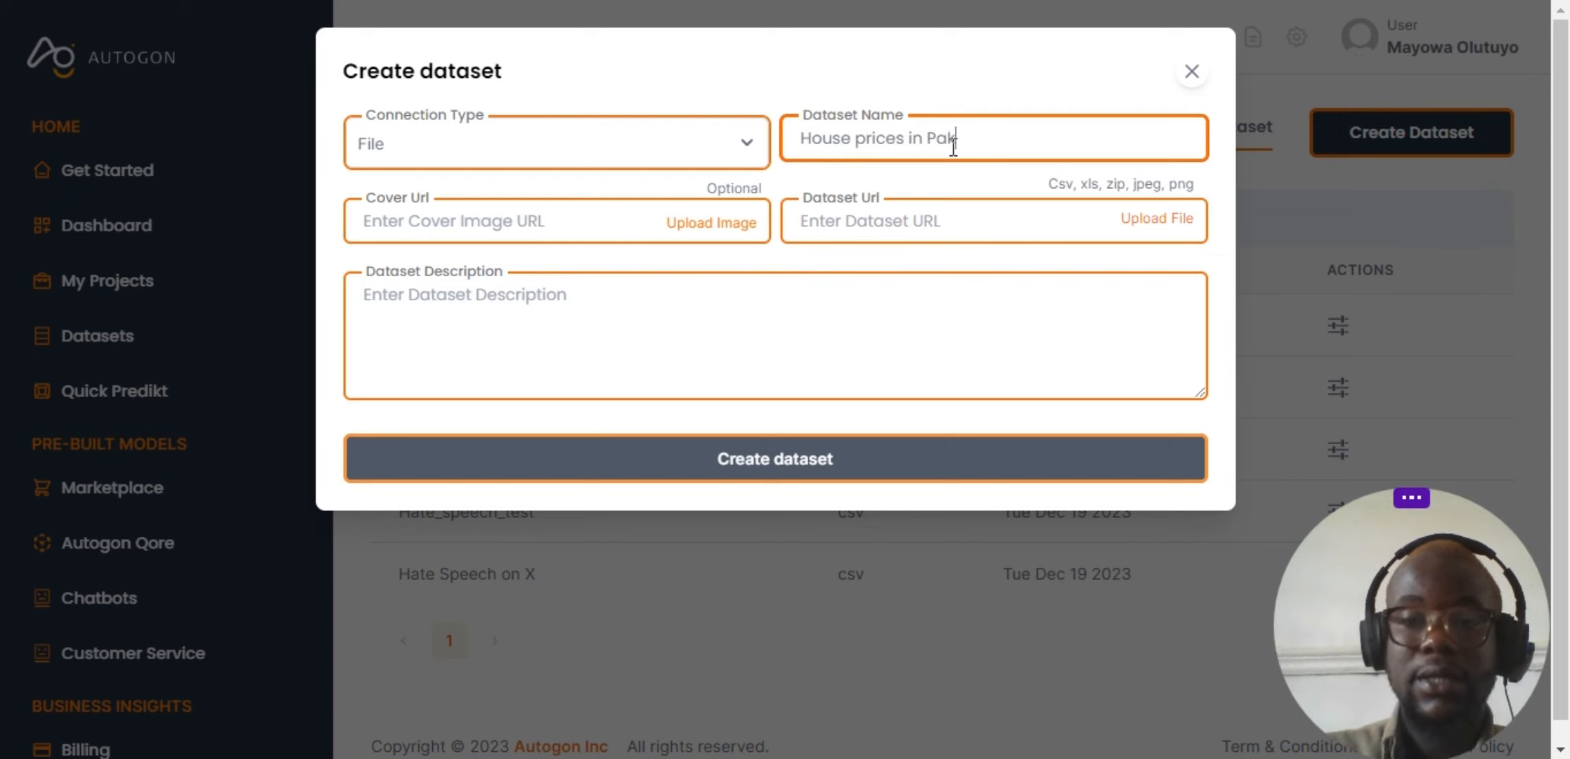
{"action": "type", "text": "istan"}
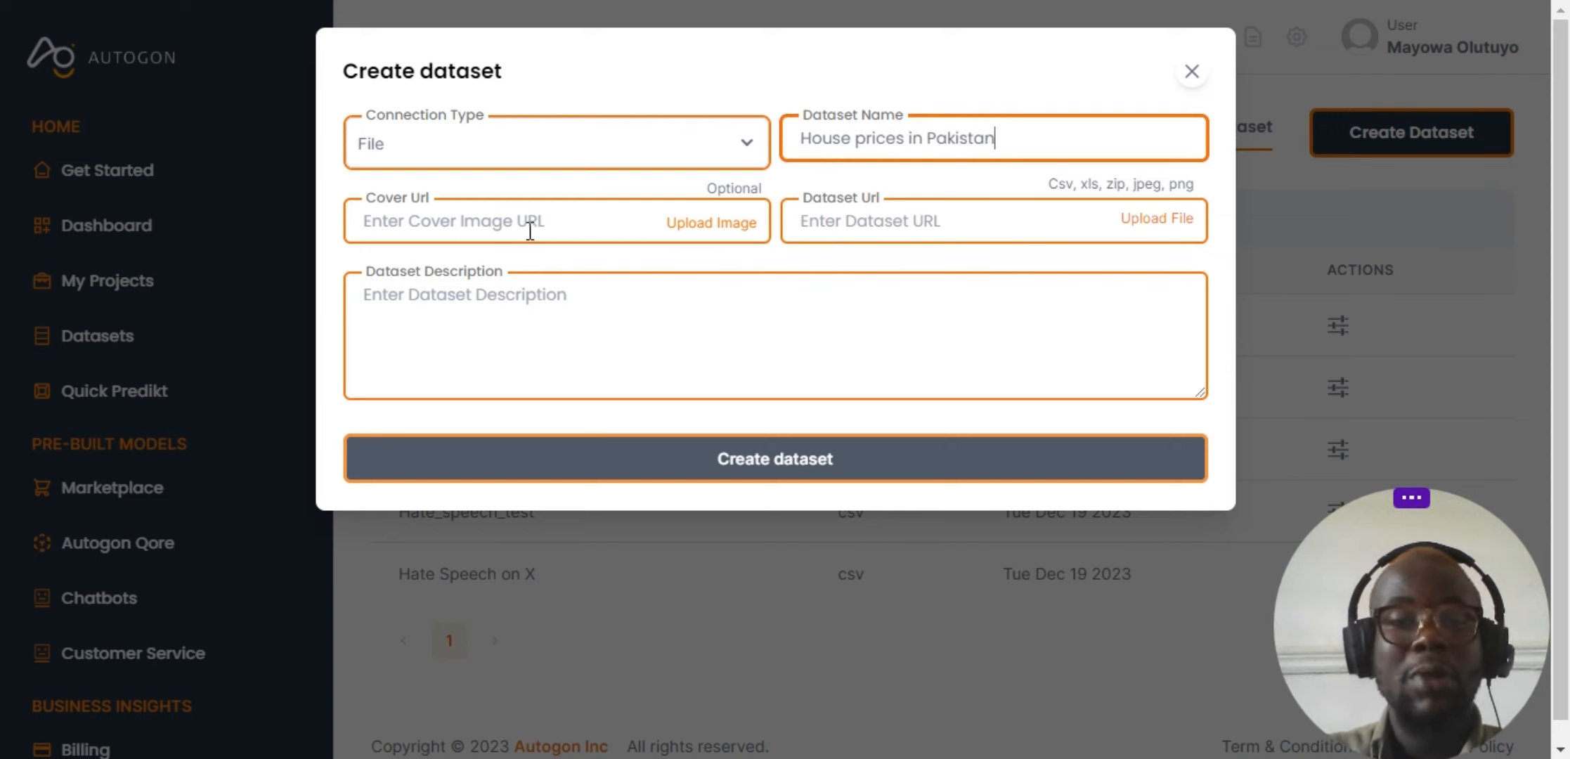
{"action": "left_click", "coordinate": [602, 171]}
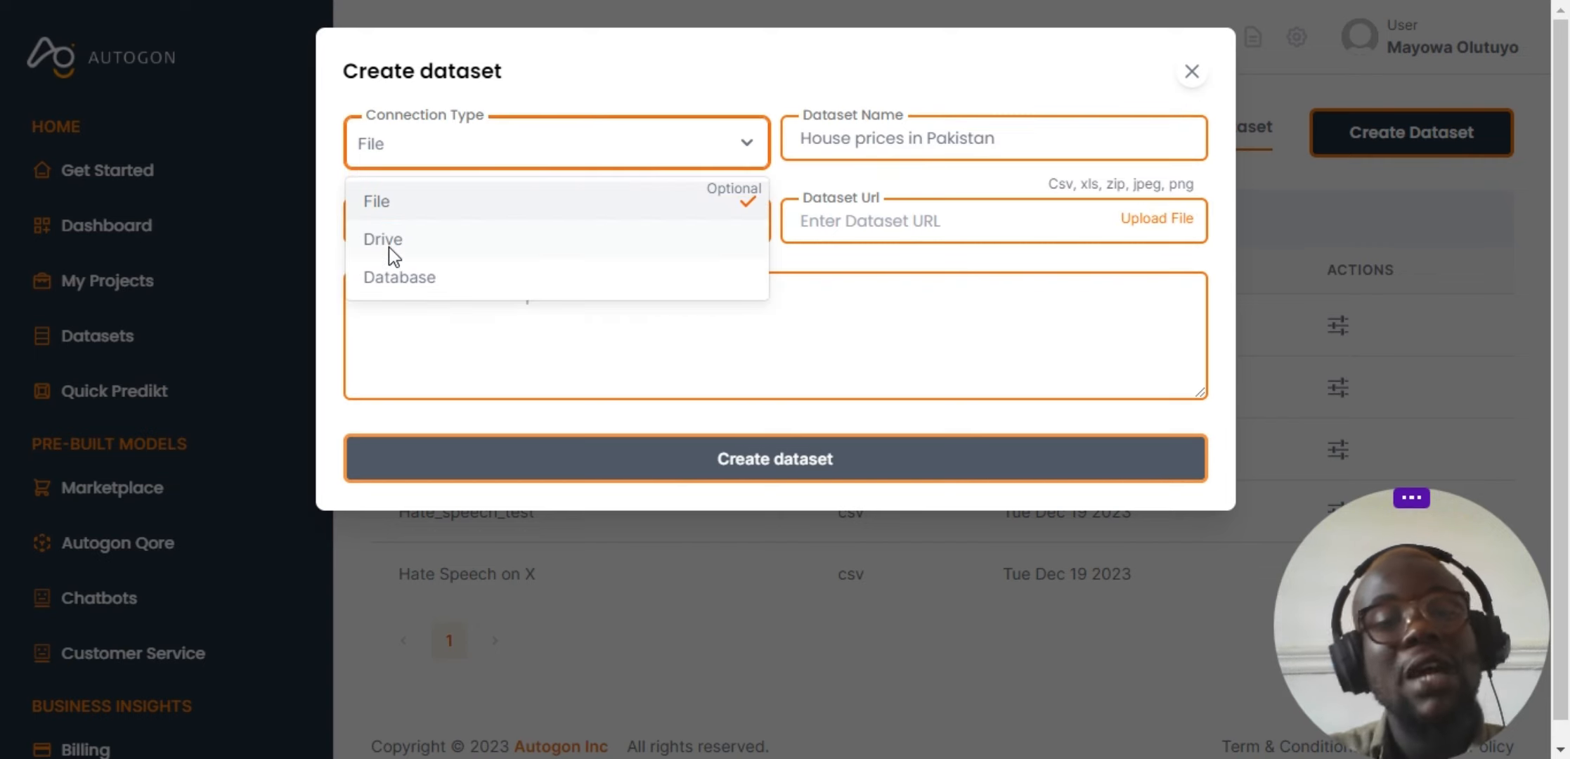
{"action": "left_click", "coordinate": [469, 206]}
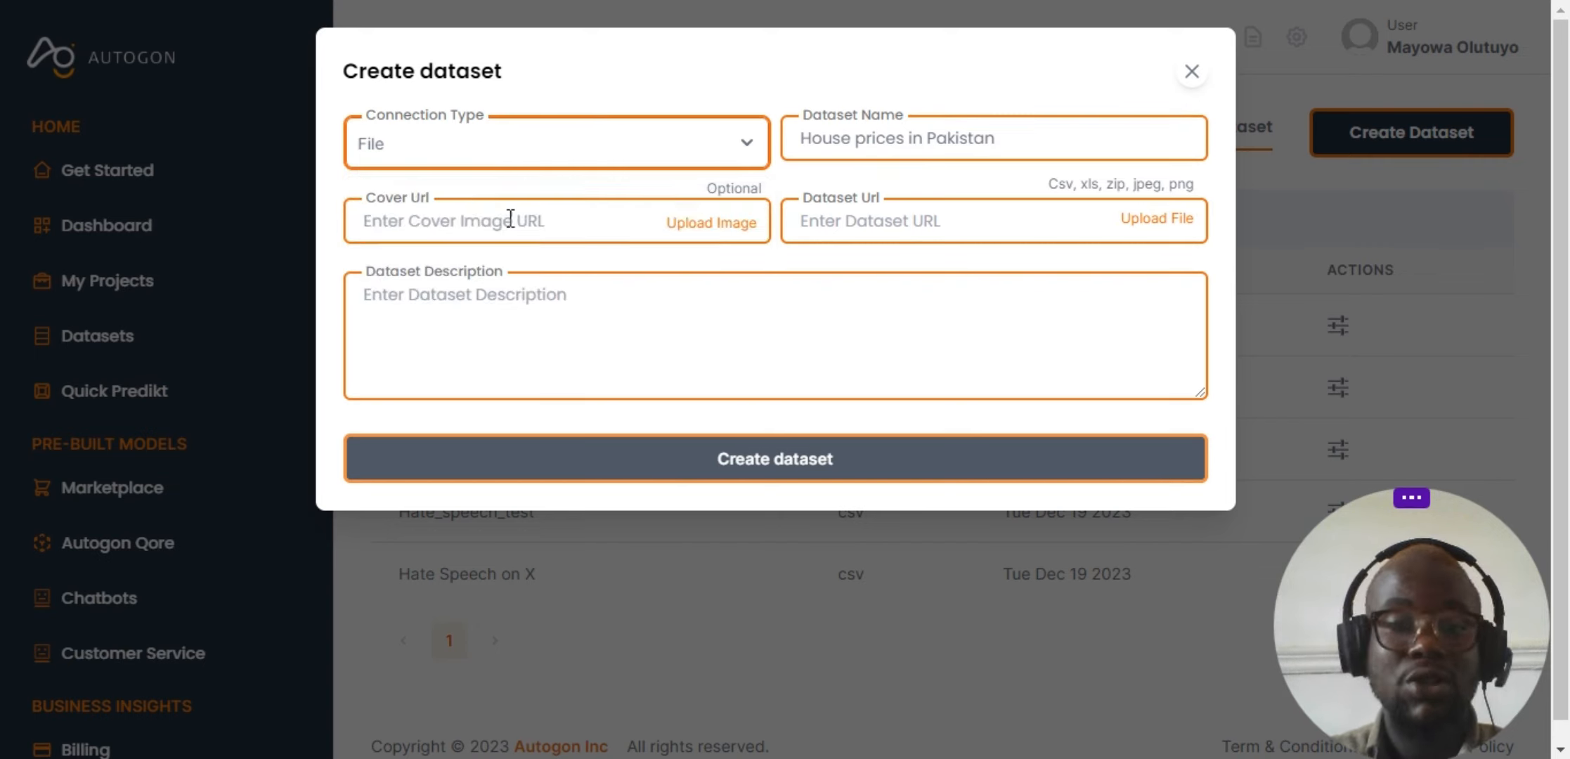
Start the dataset file upload and extract pakistan home prices.zip from Downloads' Datasets folder into its own "pakistan home prices" folder with 7-Zip
{"action": "left_click", "coordinate": [872, 223]}
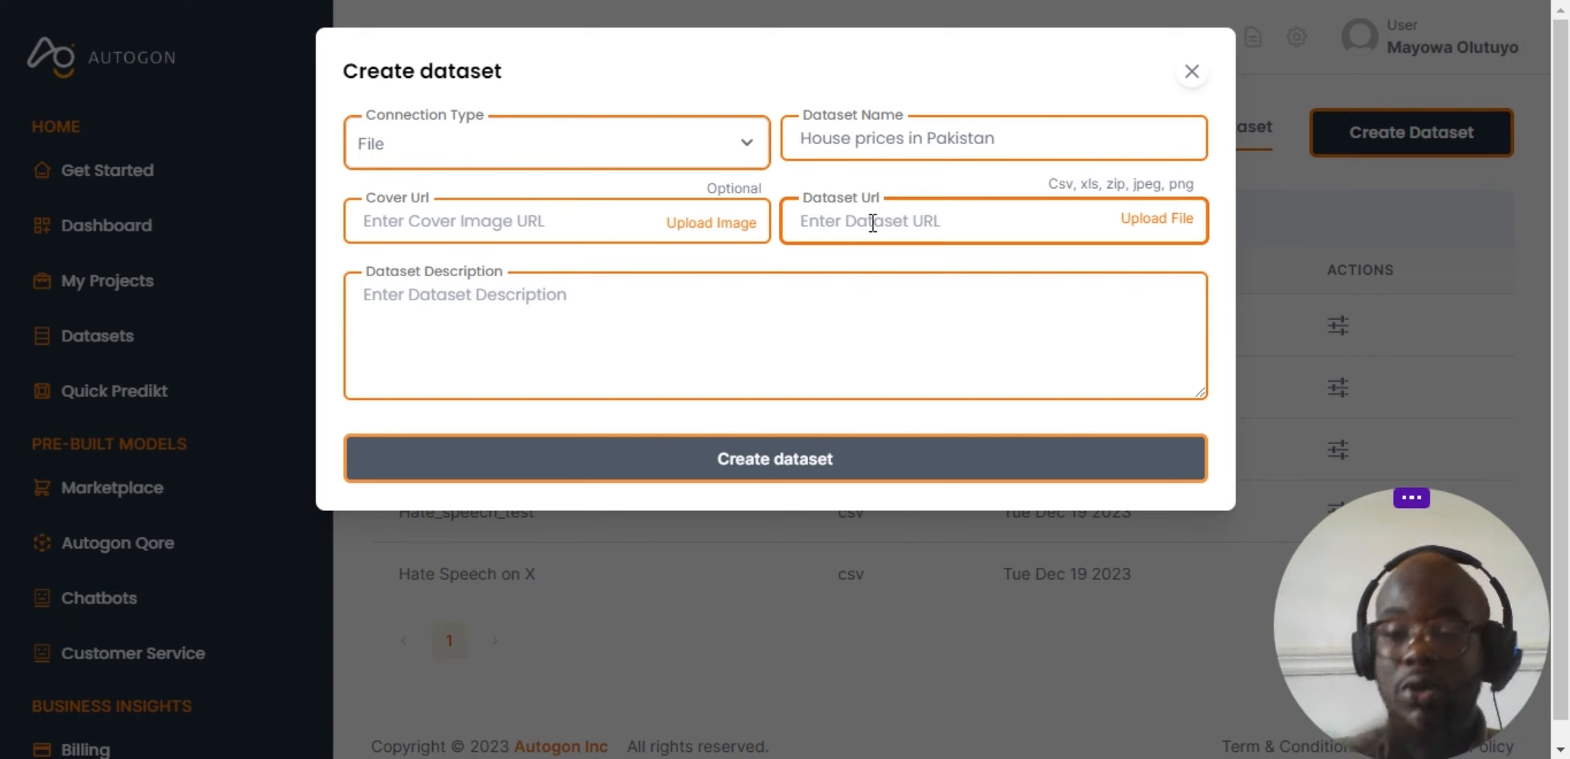
{"action": "left_click", "coordinate": [1147, 227]}
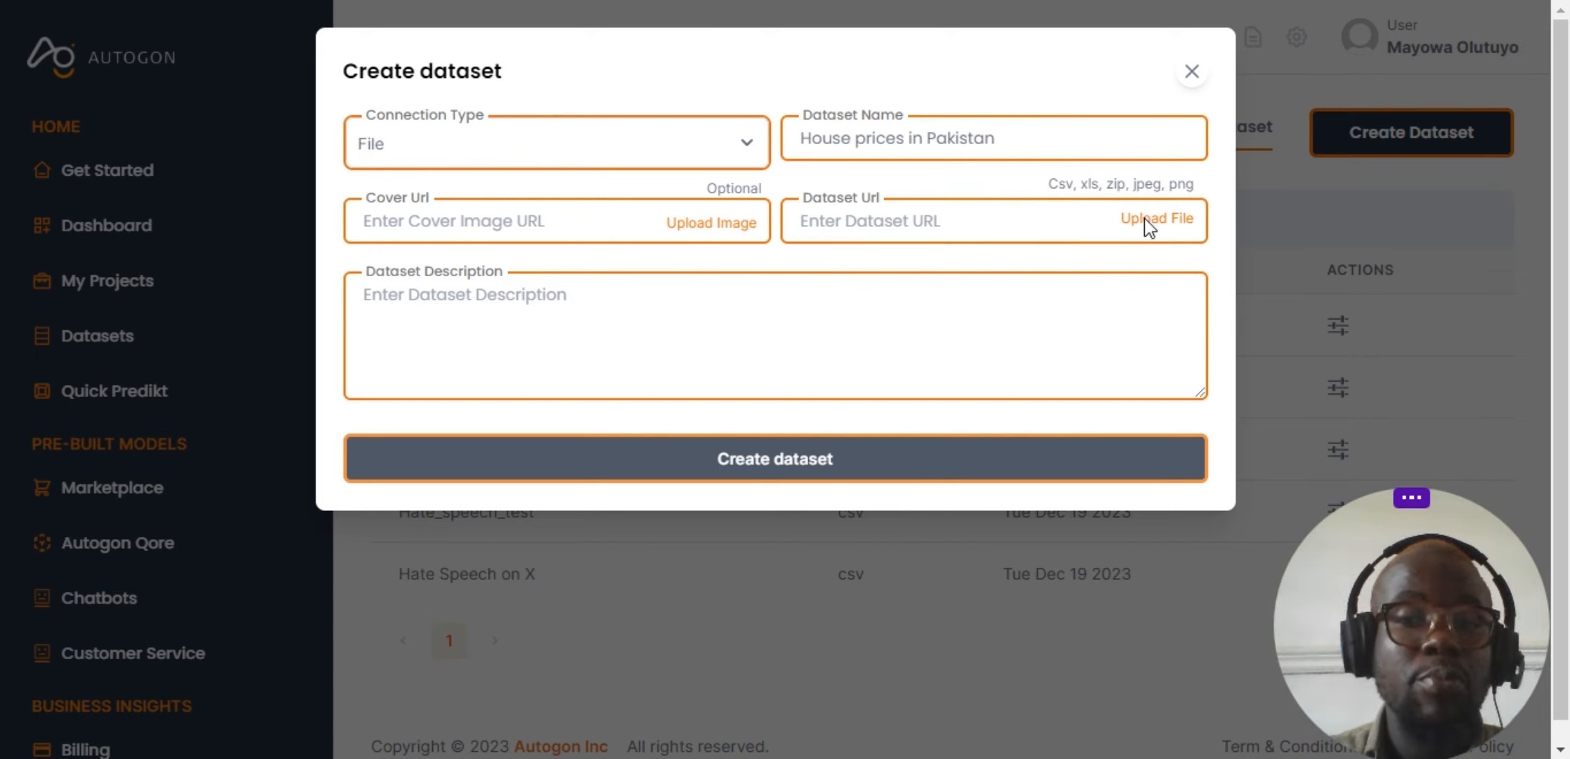
{"action": "left_click", "coordinate": [313, 86]}
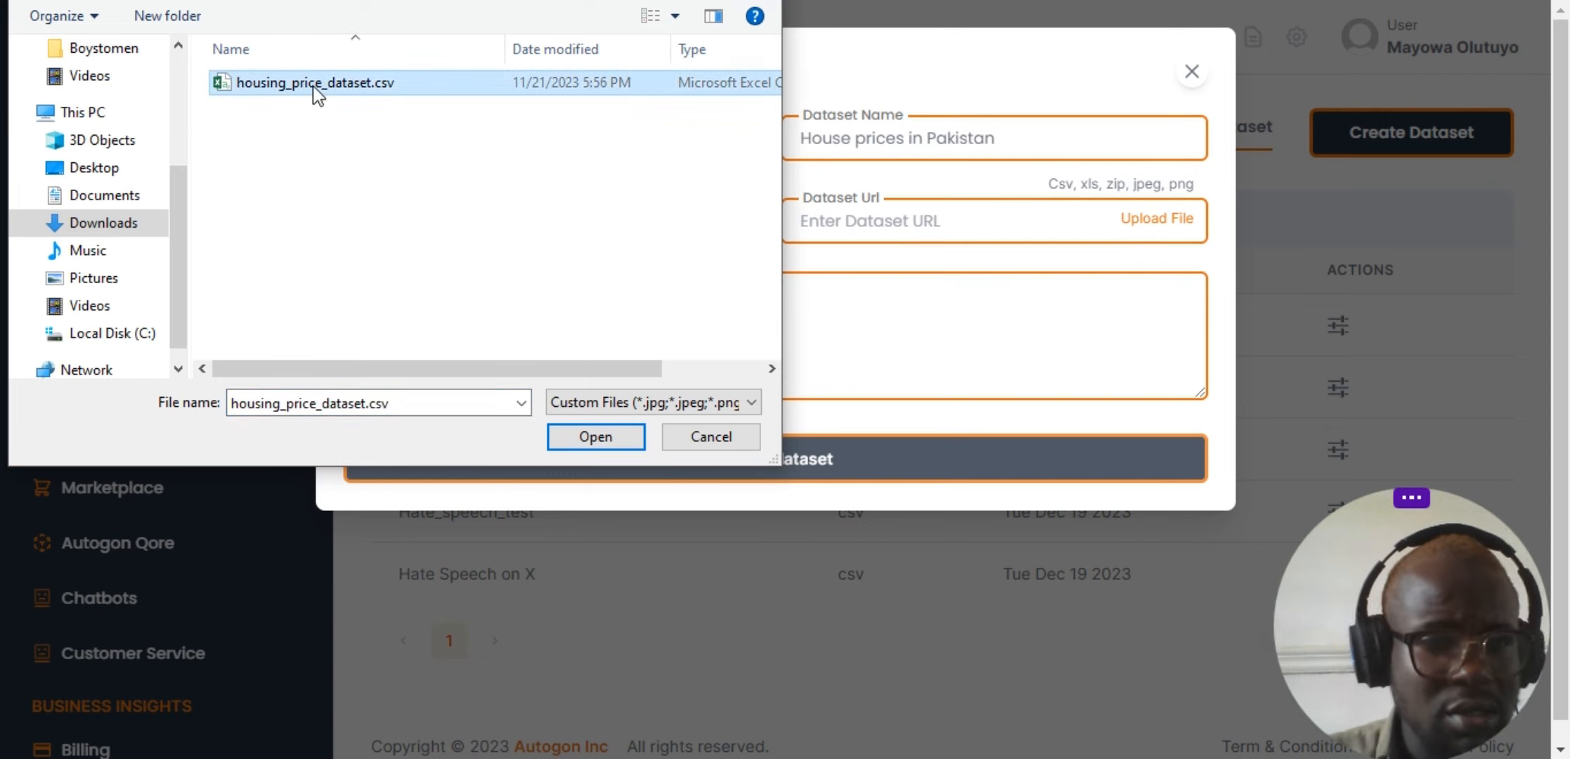
{"action": "left_click", "coordinate": [153, 232]}
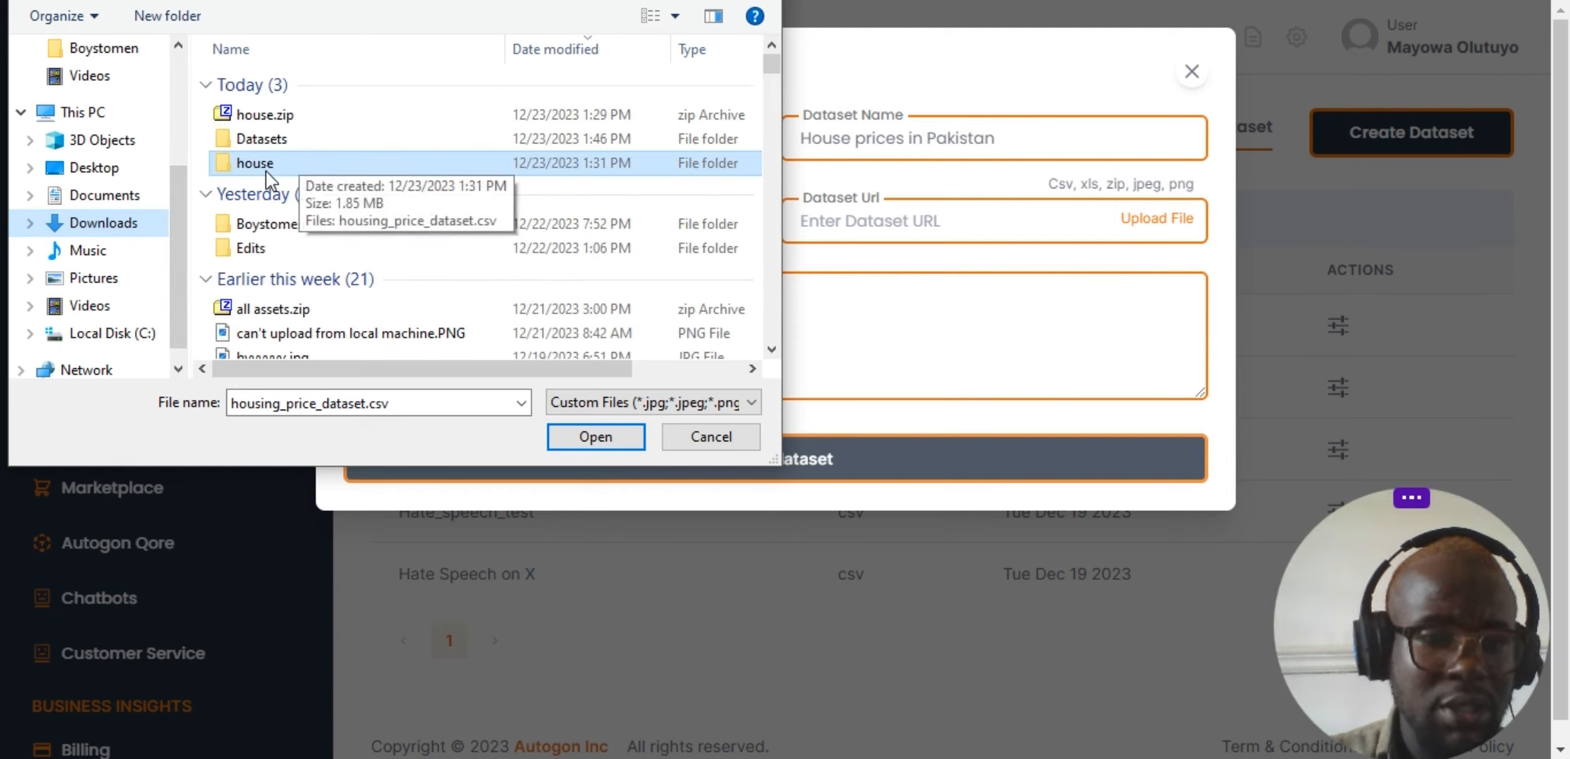
{"action": "double_click", "coordinate": [307, 144]}
{"action": "left_click", "coordinate": [360, 101]}
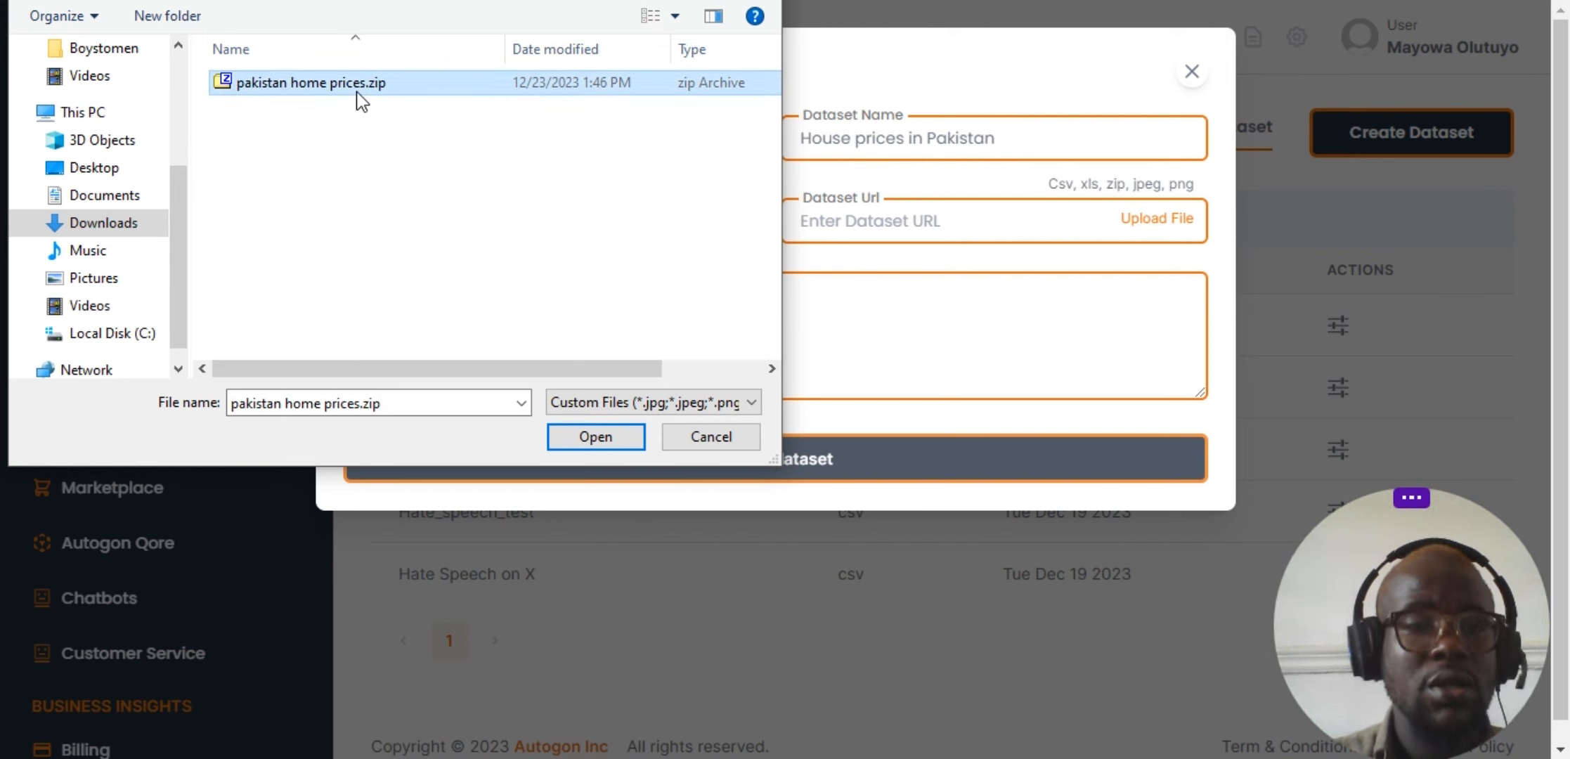
{"action": "right_click", "coordinate": [357, 92]}
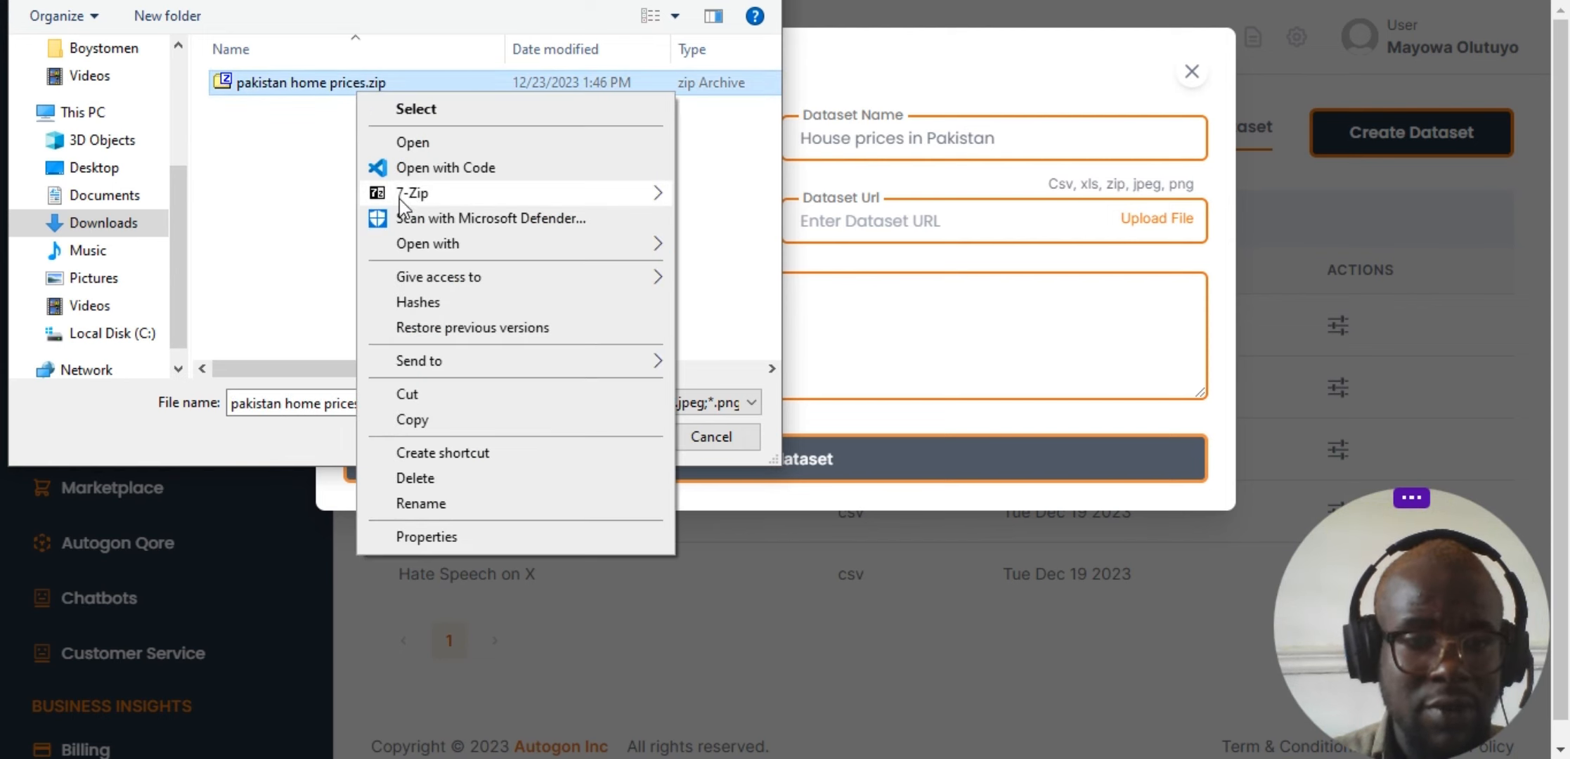
{"action": "mouse_move", "coordinate": [422, 203]}
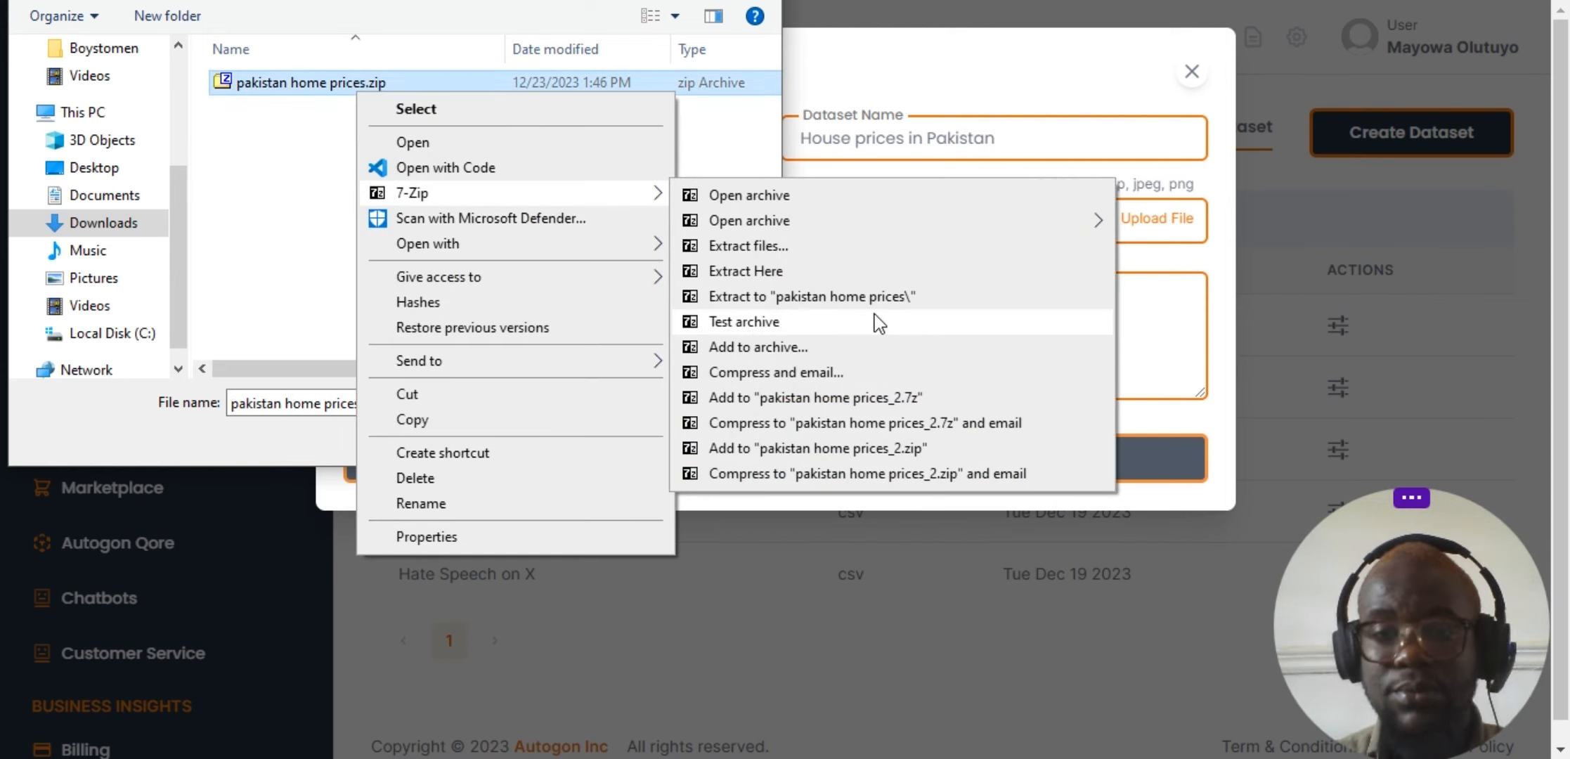
{"action": "left_click", "coordinate": [912, 296]}
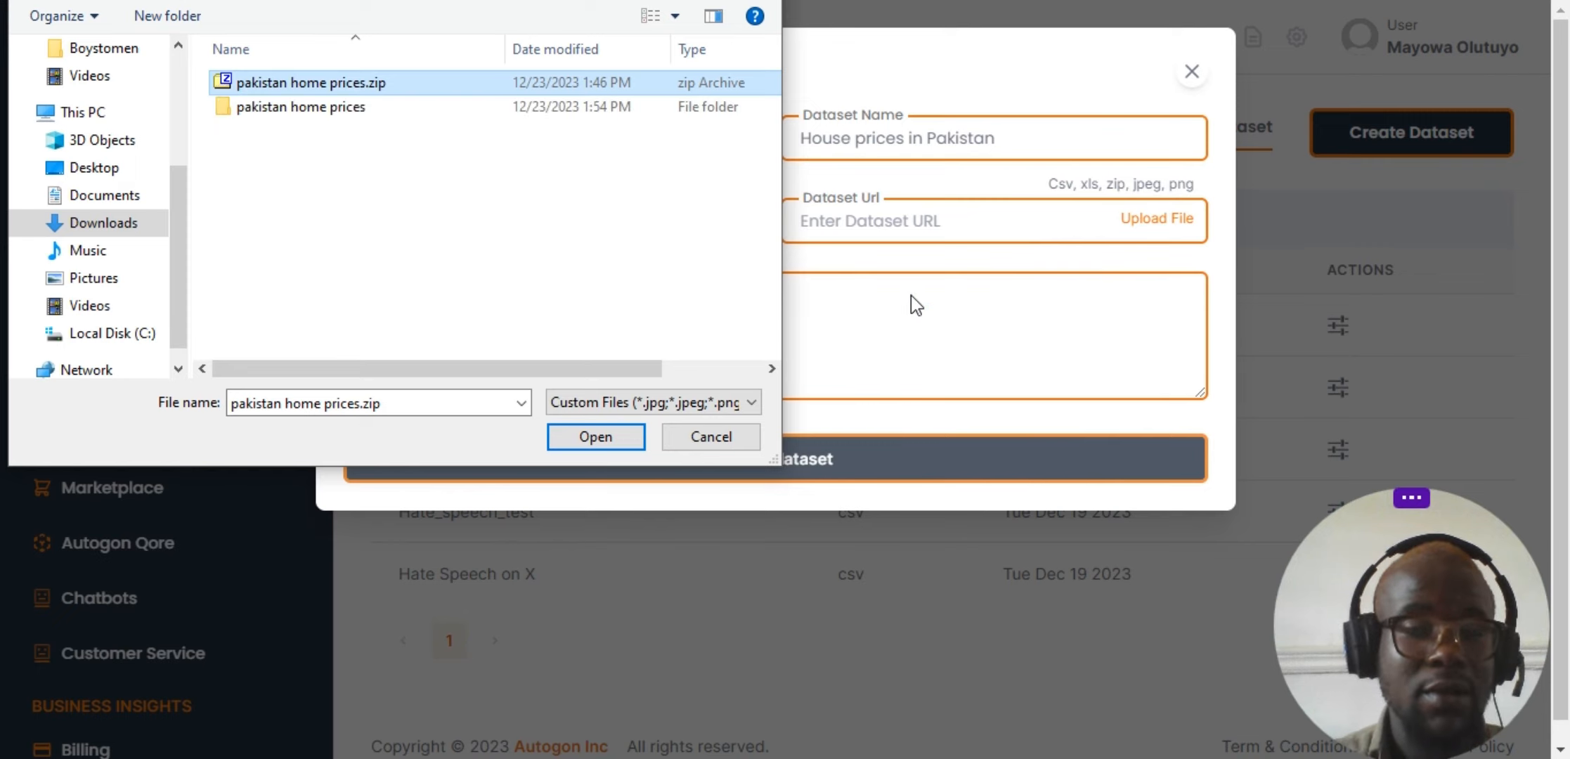
Upload house_prices.csv from the extracted "pakistan home prices" folder as the dataset file
{"action": "double_click", "coordinate": [299, 81]}
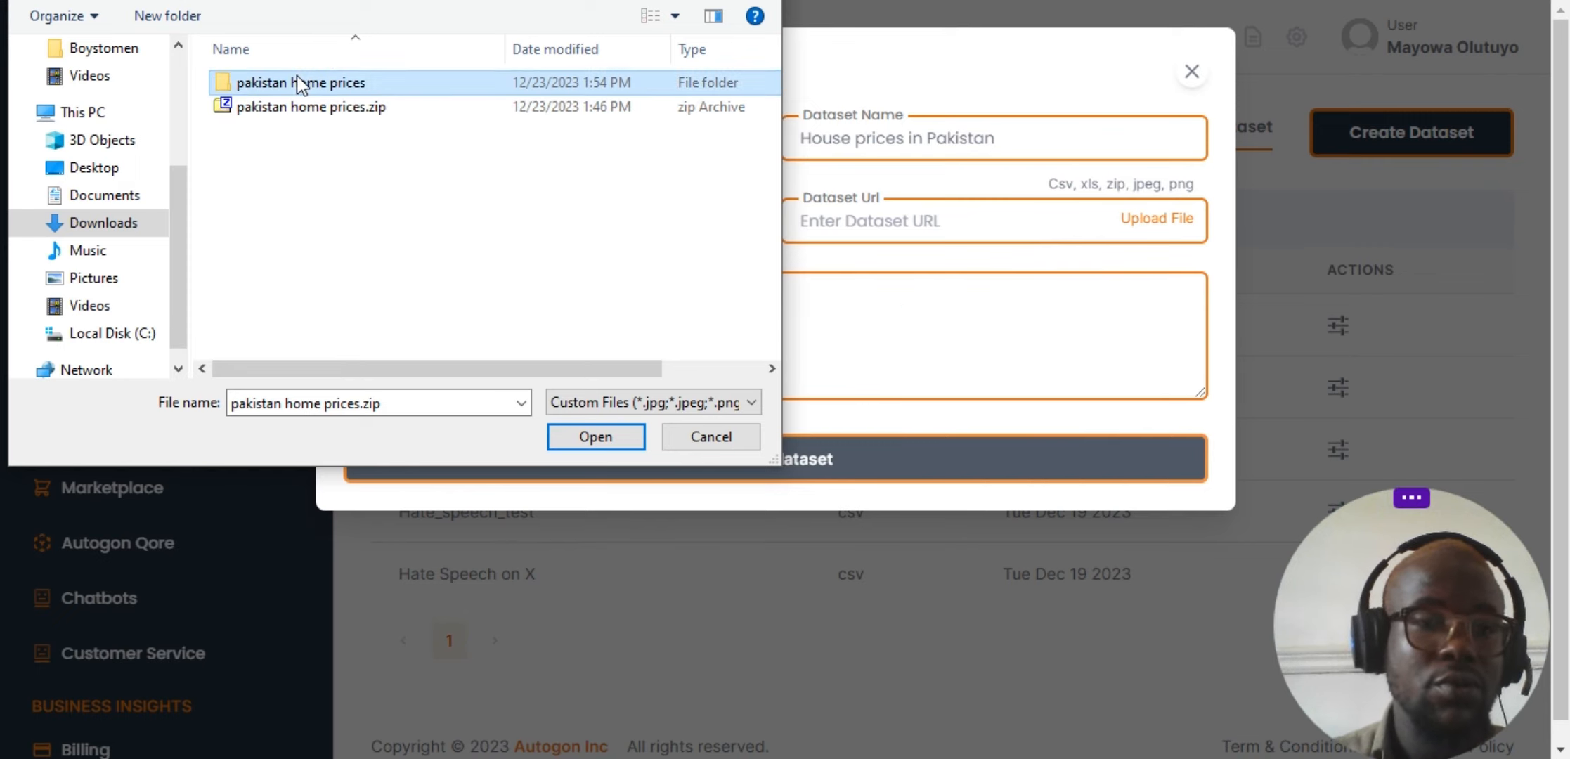
{"action": "left_click", "coordinate": [297, 76]}
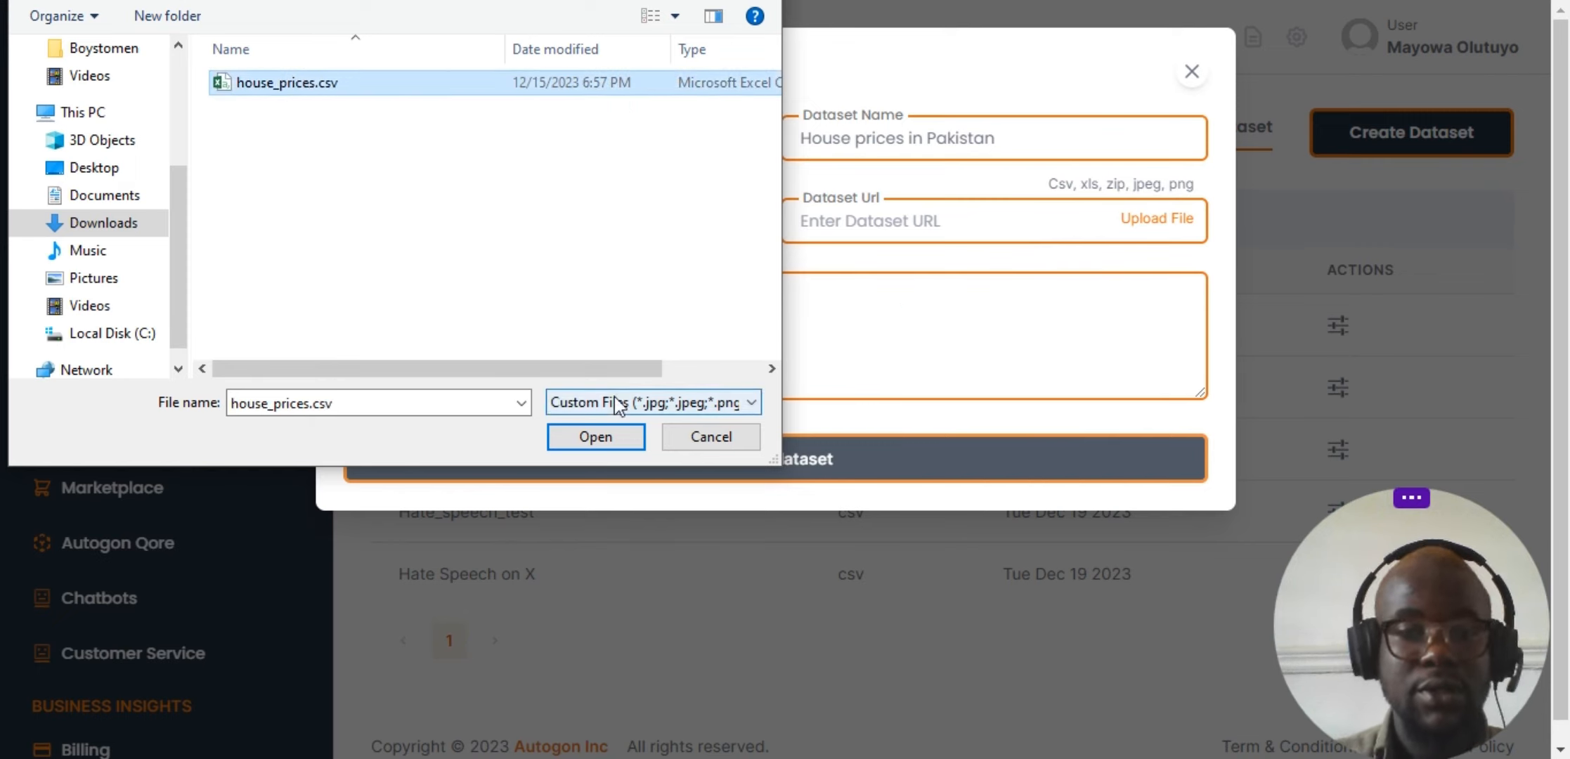
{"action": "left_click", "coordinate": [615, 439]}
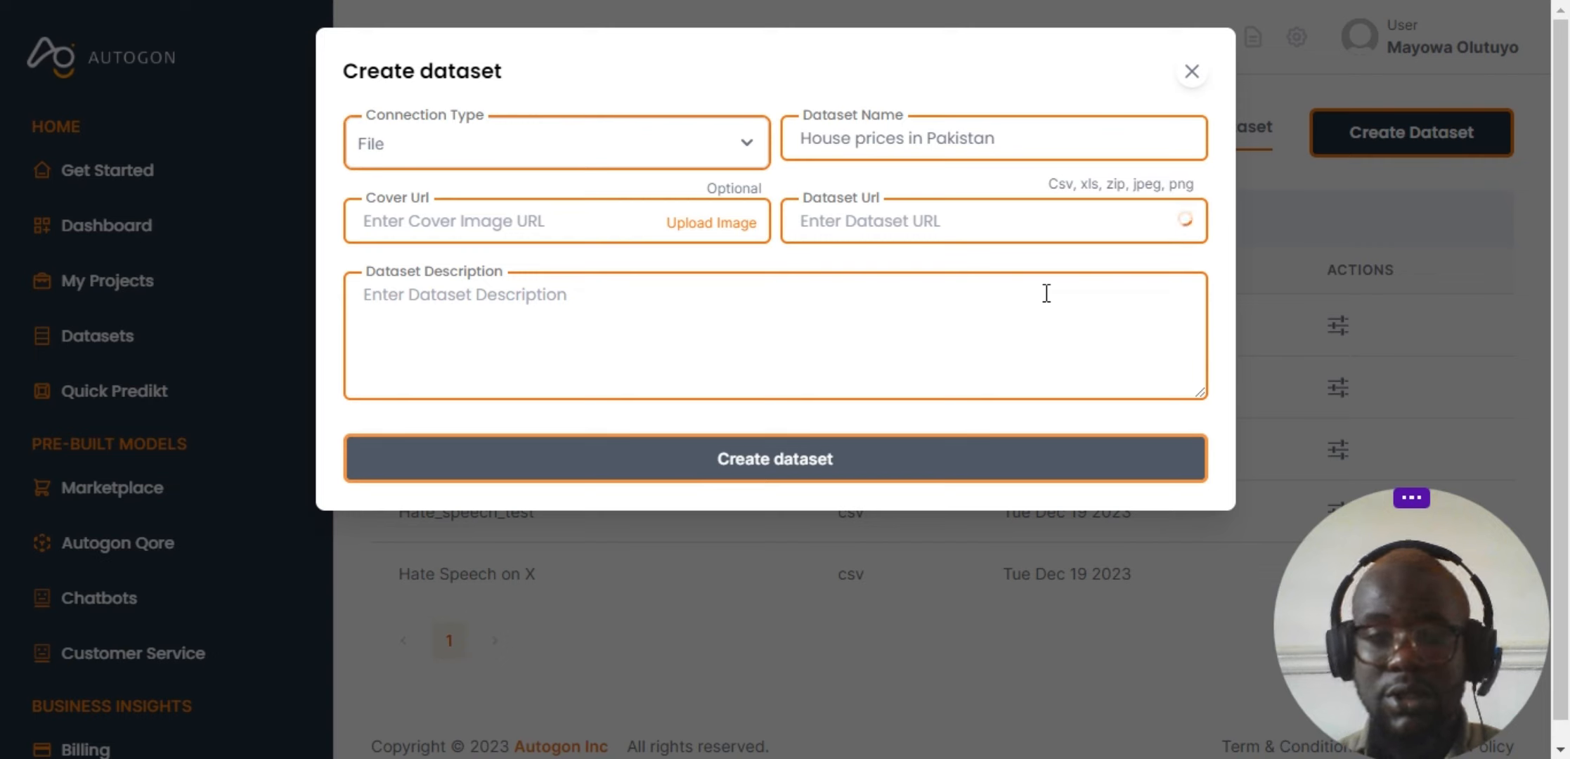
Enter "Housing prices in Pakistan" as the dataset description and create the dataset once its file has uploaded
{"action": "left_click", "coordinate": [561, 329]}
{"action": "type", "text": "H"}
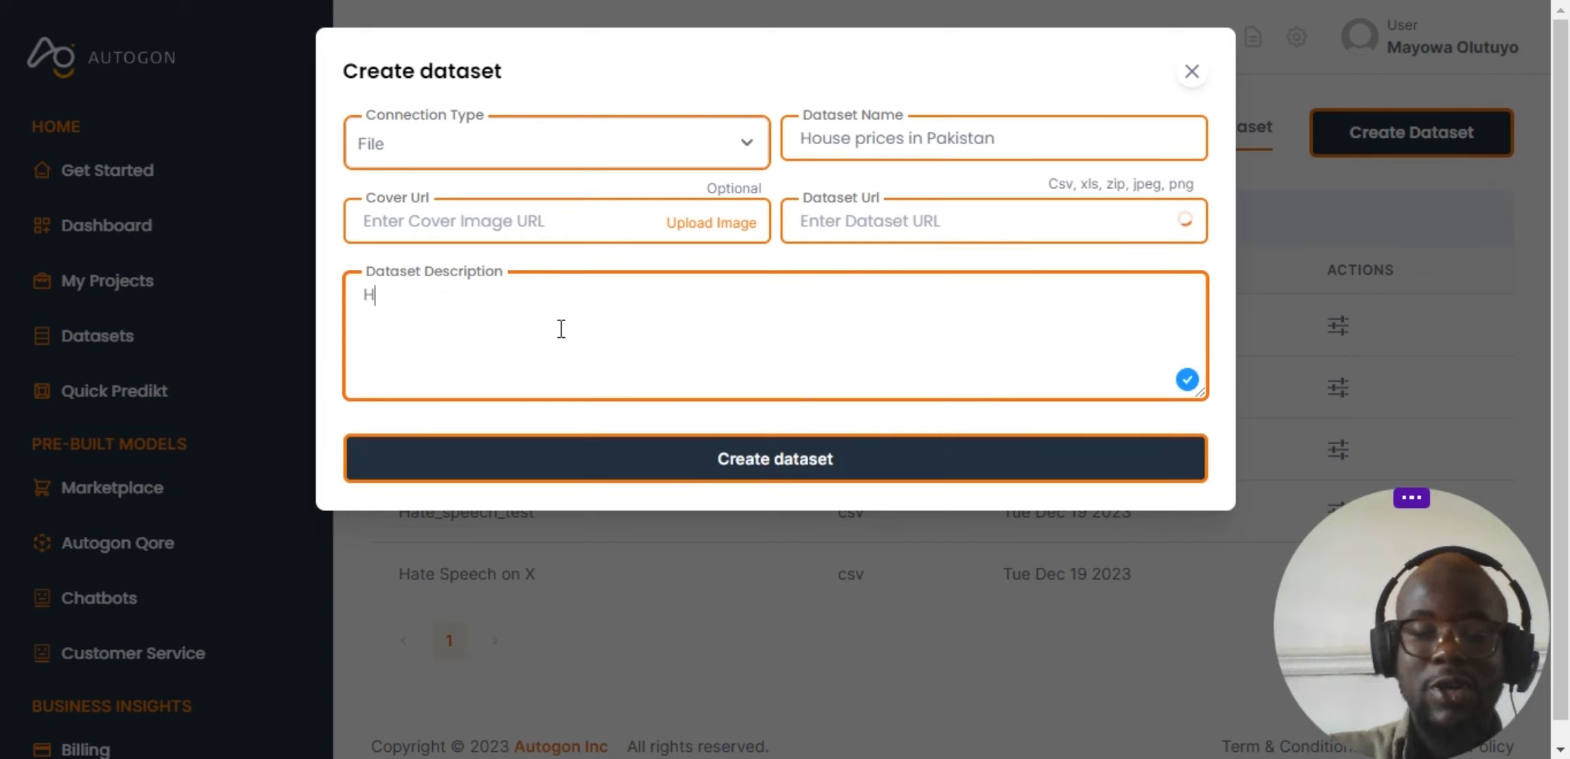
{"action": "type", "text": "Ou"}
{"action": "key", "text": "BackSpace"}
{"action": "key", "text": "BackSpace"}
{"action": "type", "text": "ou"}
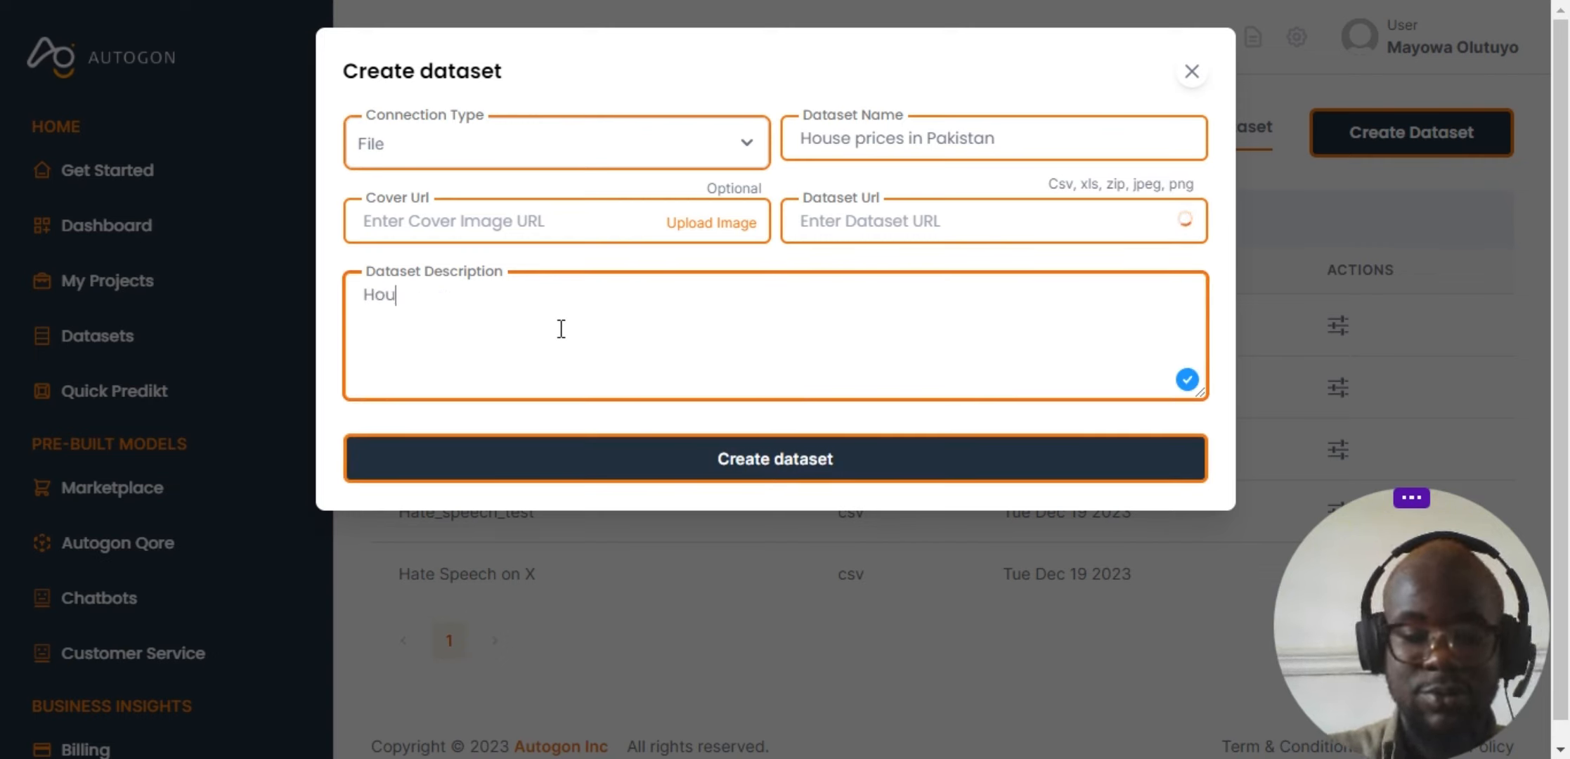
{"action": "type", "text": "sing prices in Pakistan"}
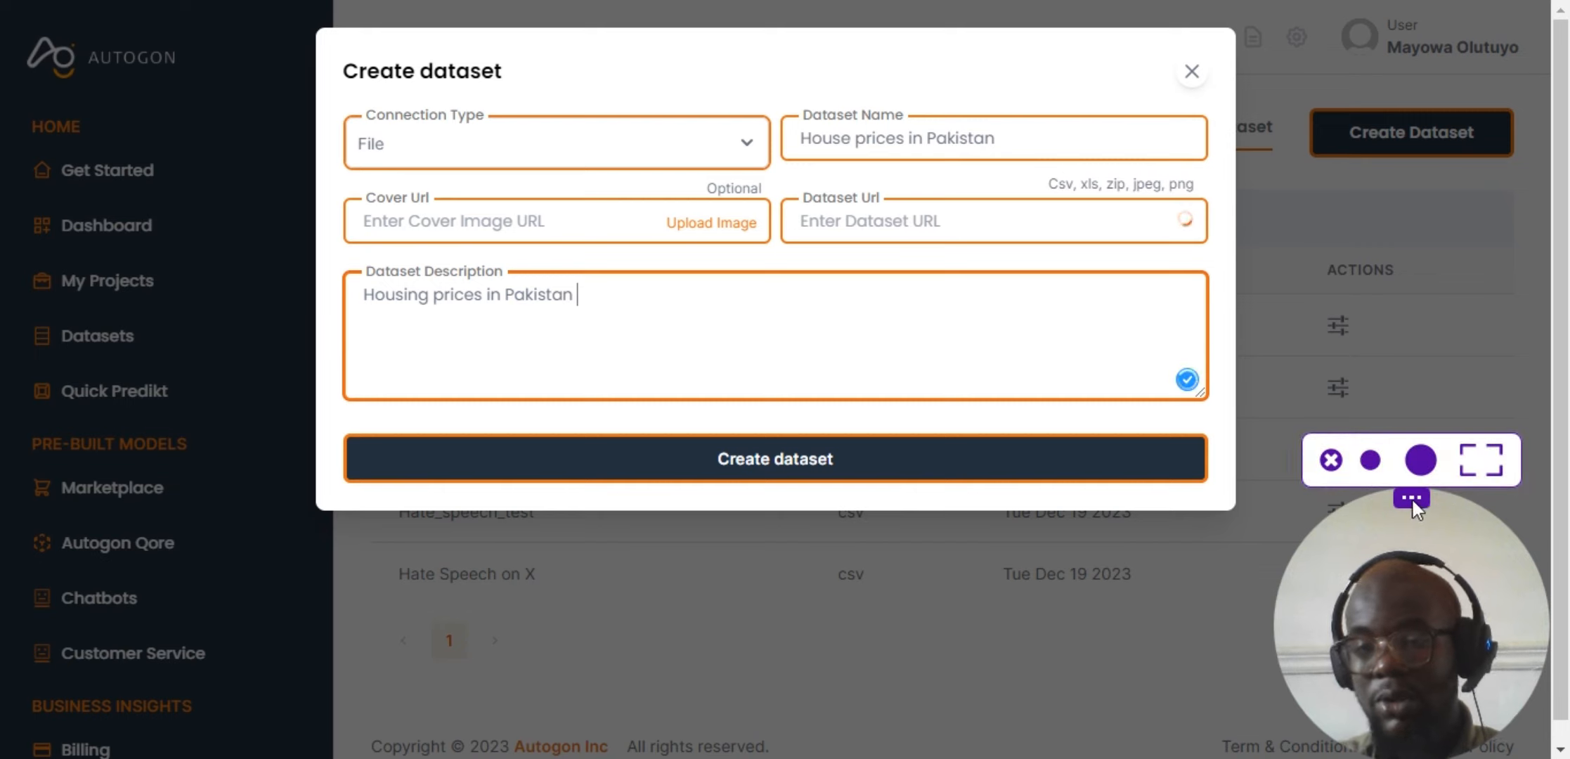
{"action": "left_click_drag", "start_coordinate": [1406, 509], "coordinate": [1427, 15]}
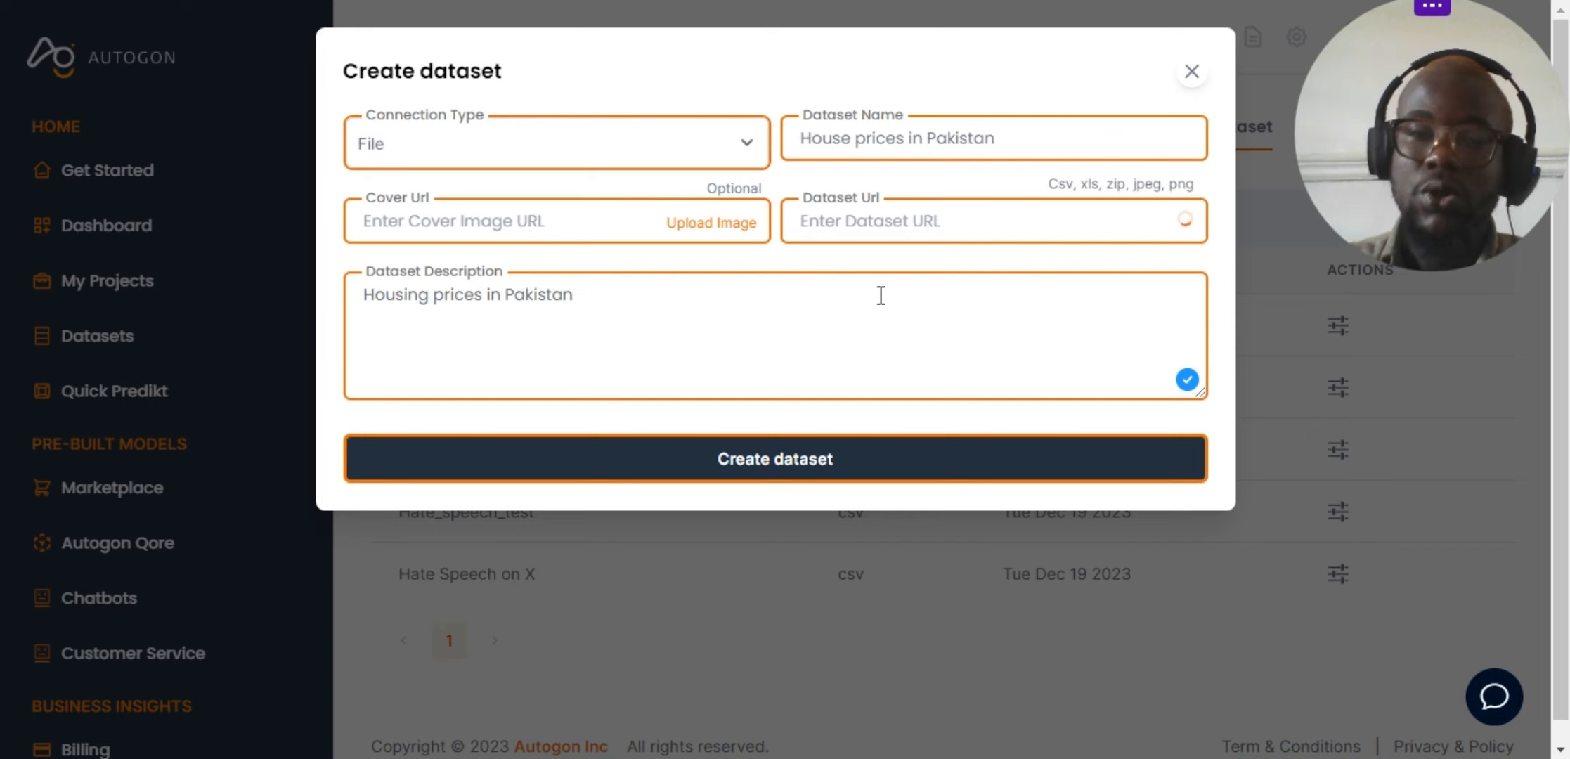
{"action": "left_click", "coordinate": [792, 312]}
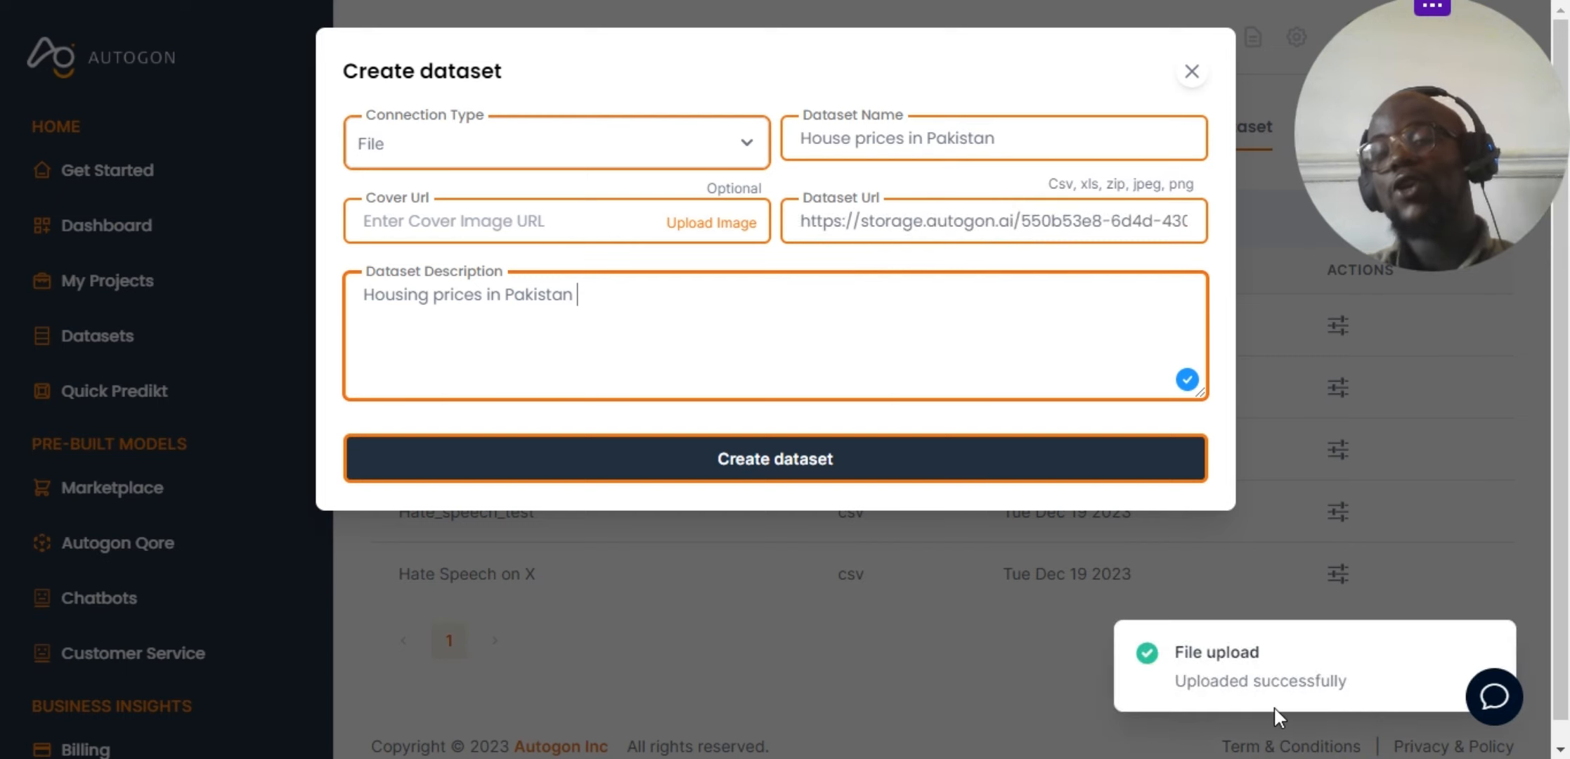
{"action": "left_click", "coordinate": [673, 471]}
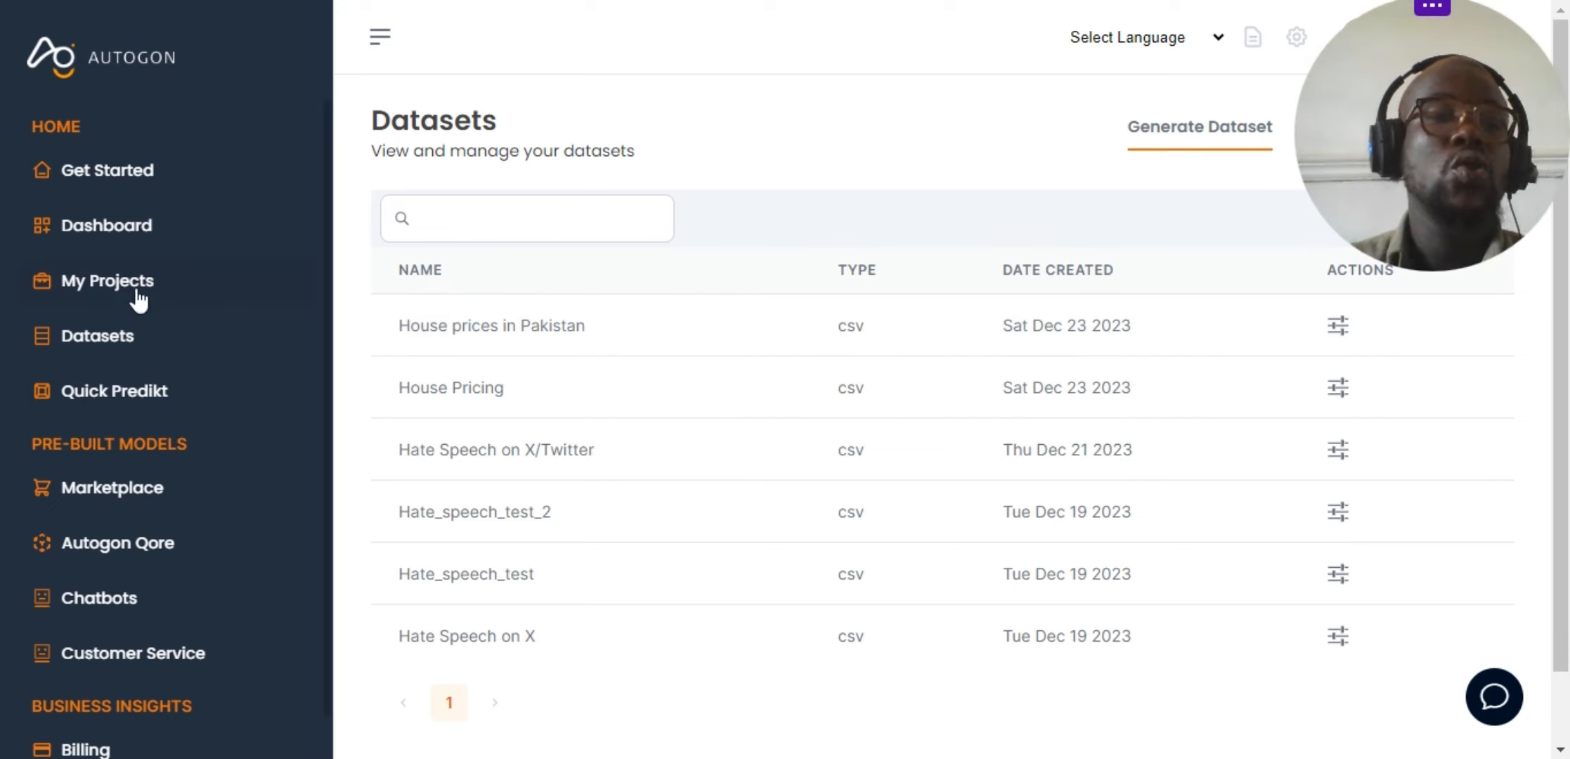
Start a new project from My Projects and name it "House price prediction in Pakistan"
{"action": "left_click", "coordinate": [104, 288]}
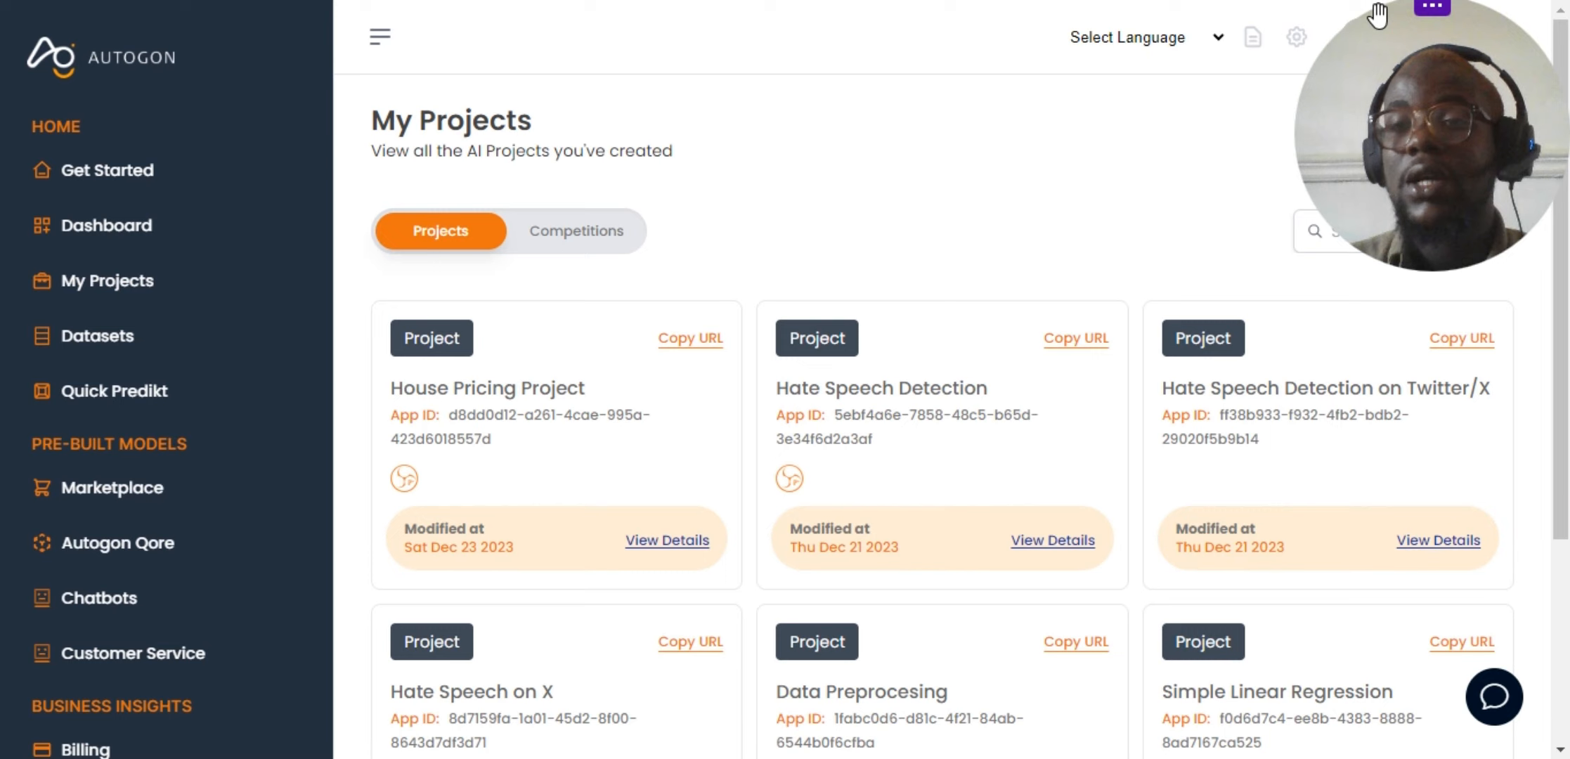
{"action": "left_click_drag", "start_coordinate": [1377, 14], "coordinate": [113, 496]}
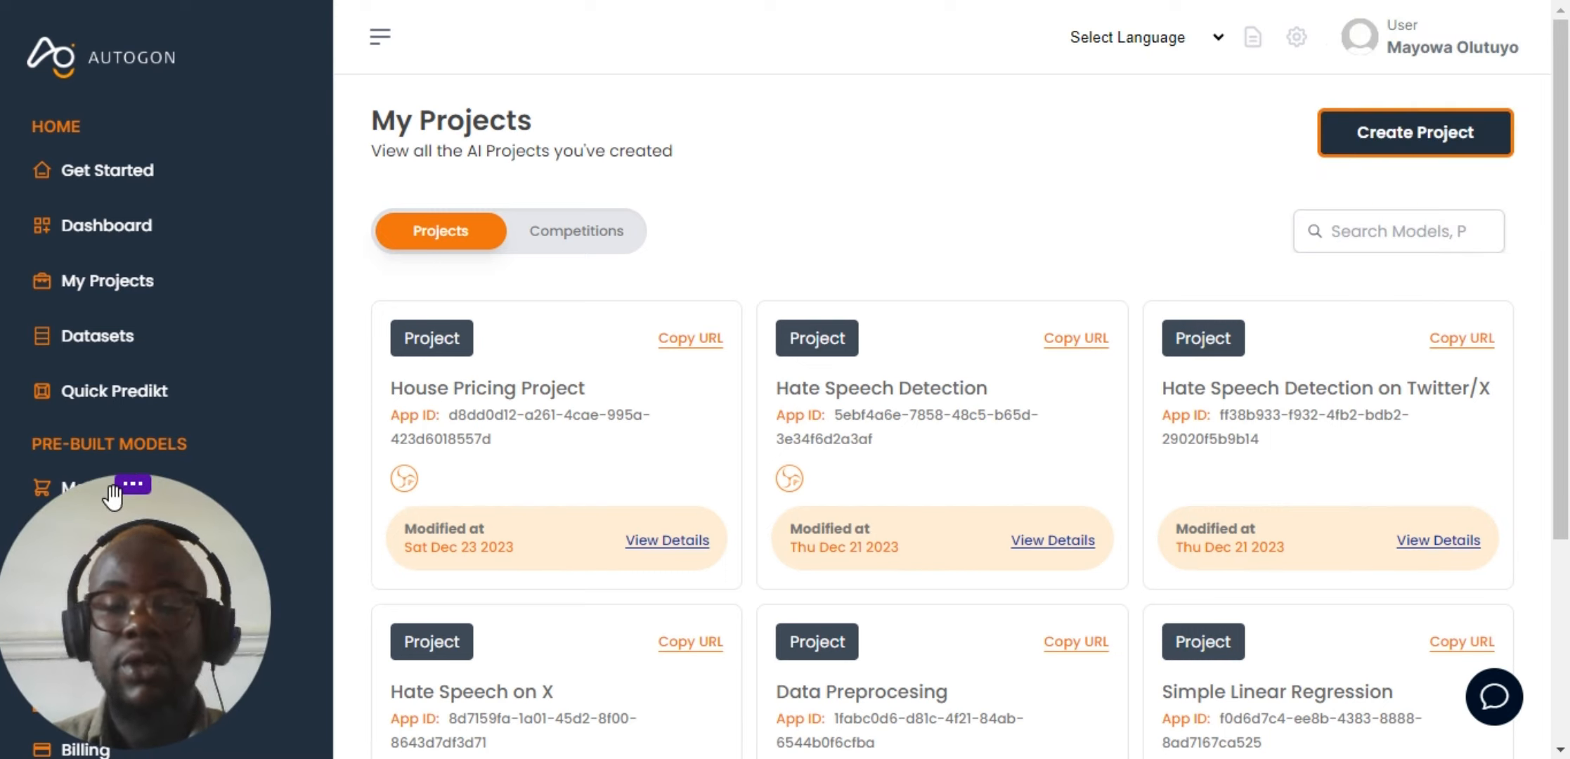
{"action": "left_click", "coordinate": [1434, 143]}
{"action": "left_click", "coordinate": [763, 203]}
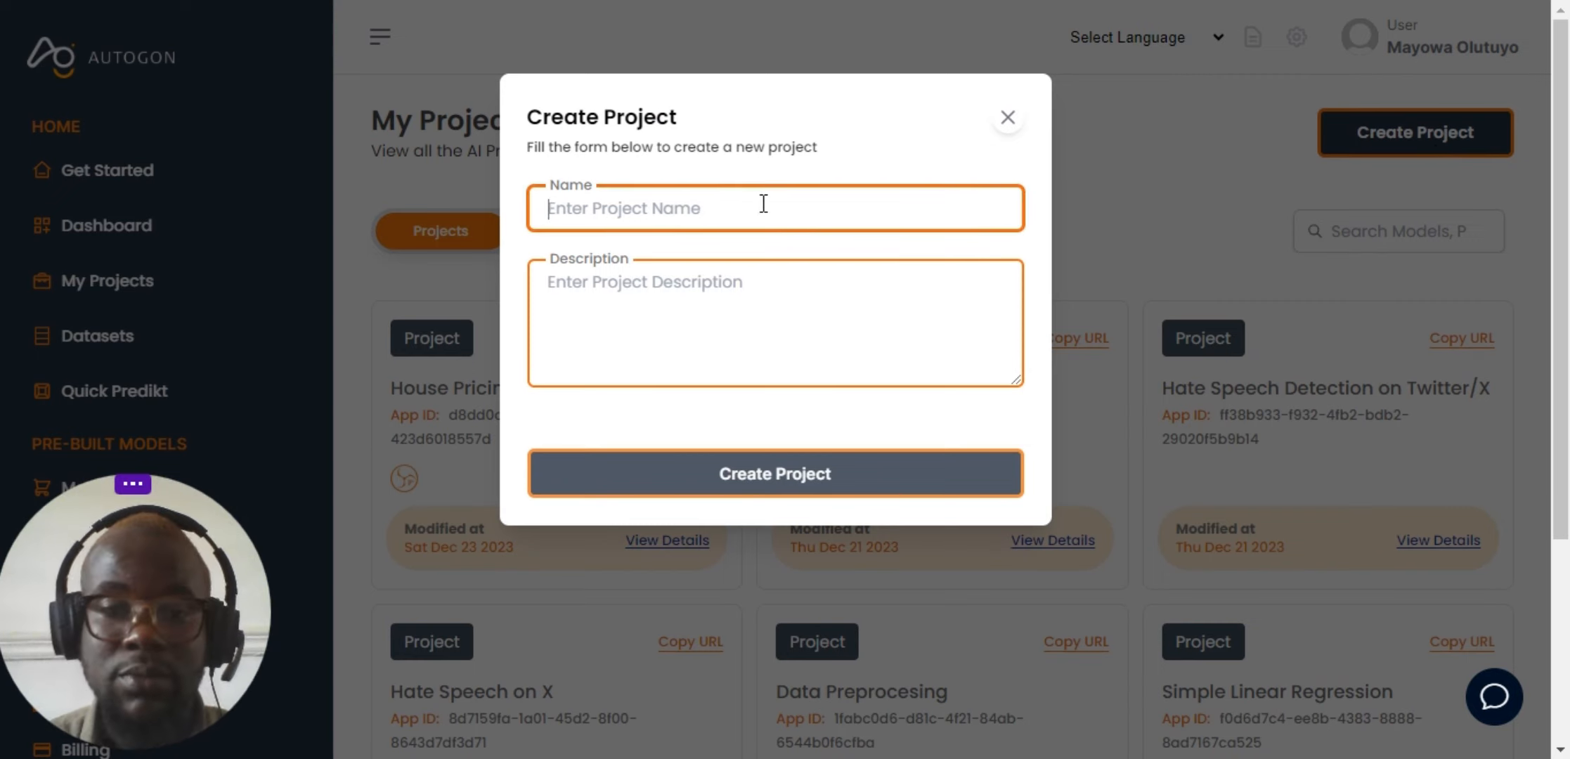
{"action": "type", "text": "Hose"}
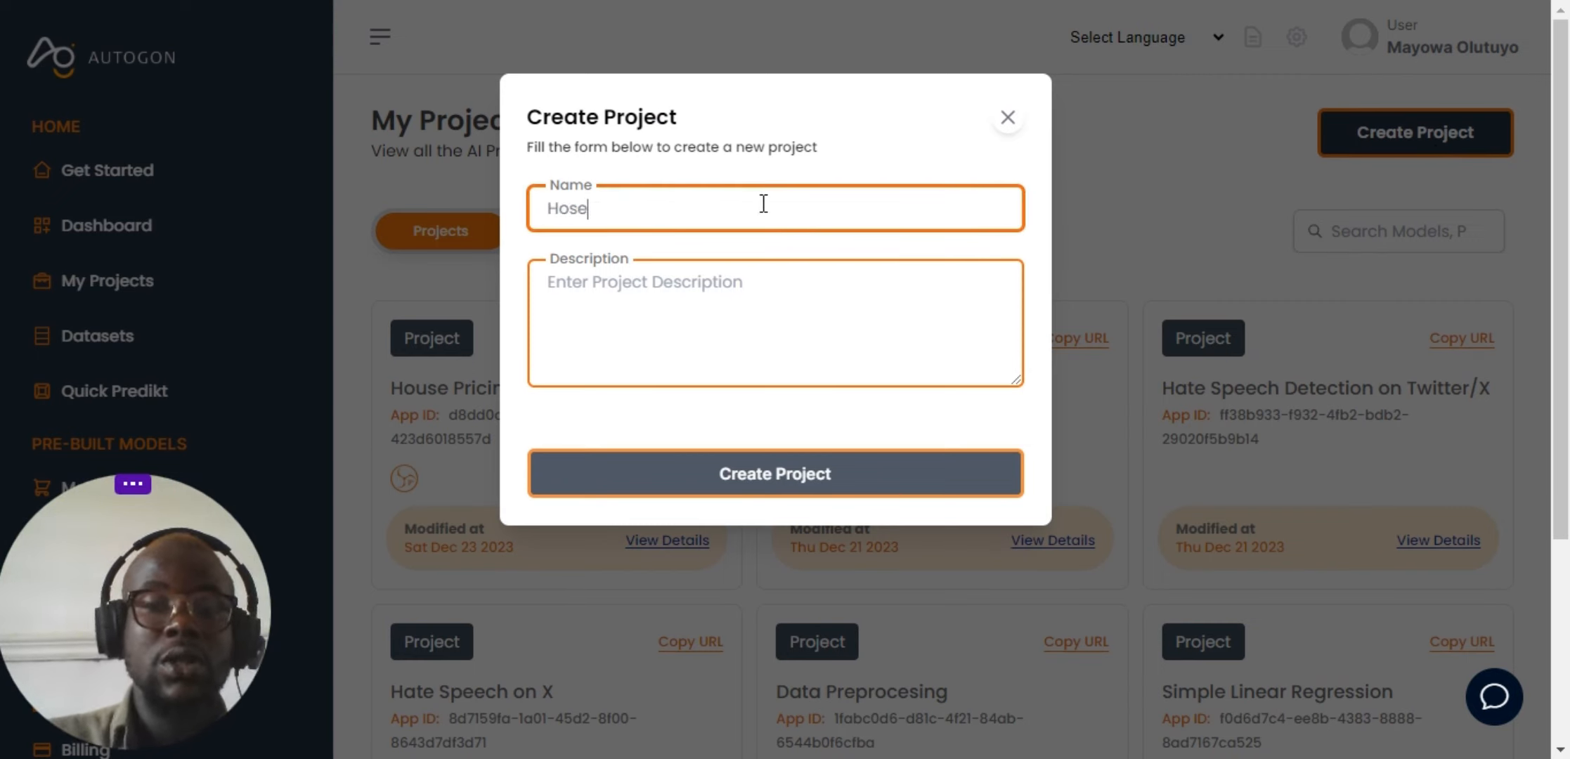
{"action": "type", "text": "ue"}
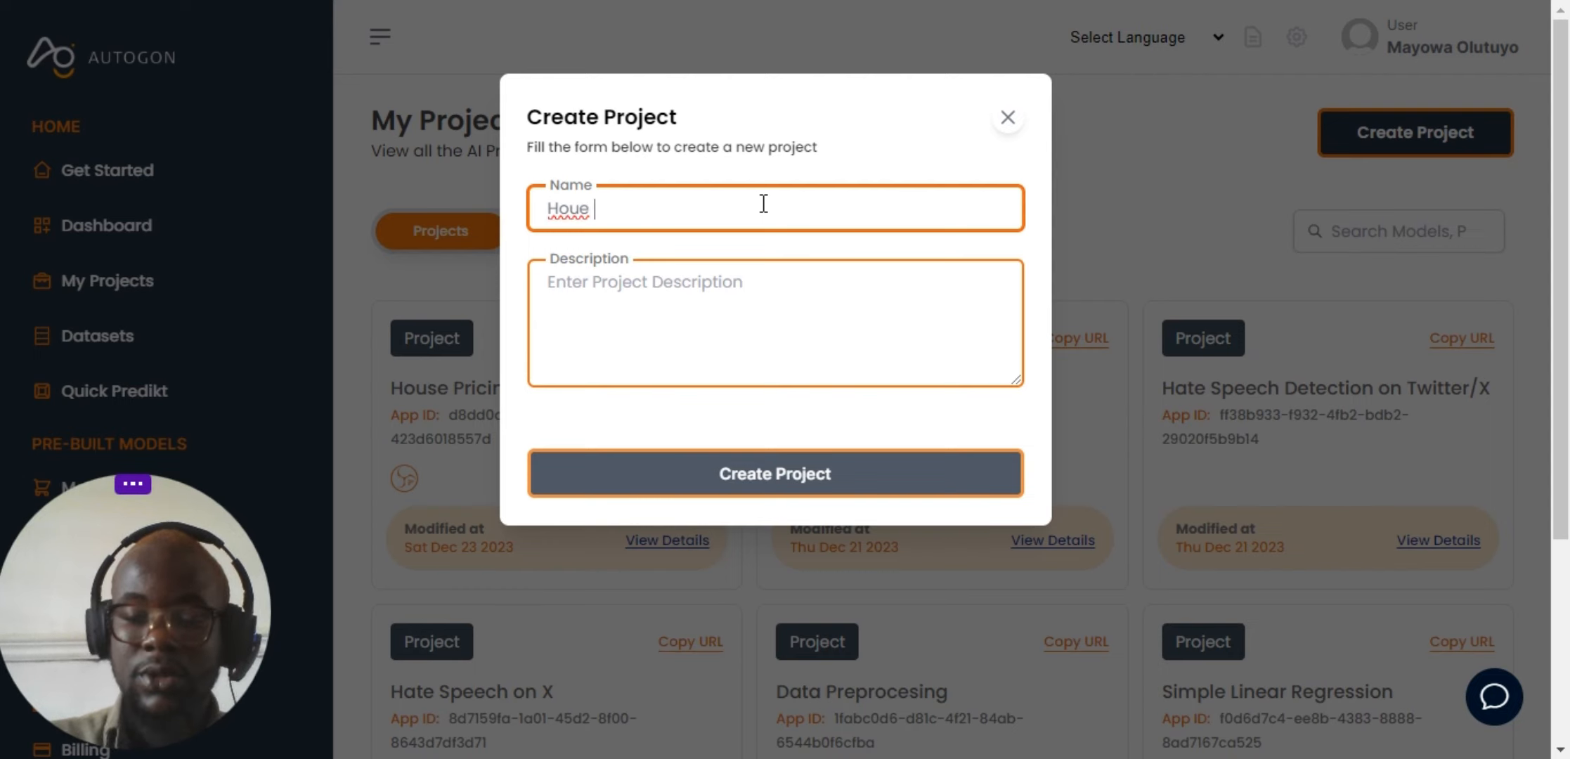
{"action": "key", "text": "BackSpace"}
{"action": "key", "text": "BackSpace"}
{"action": "type", "text": "se pric"}
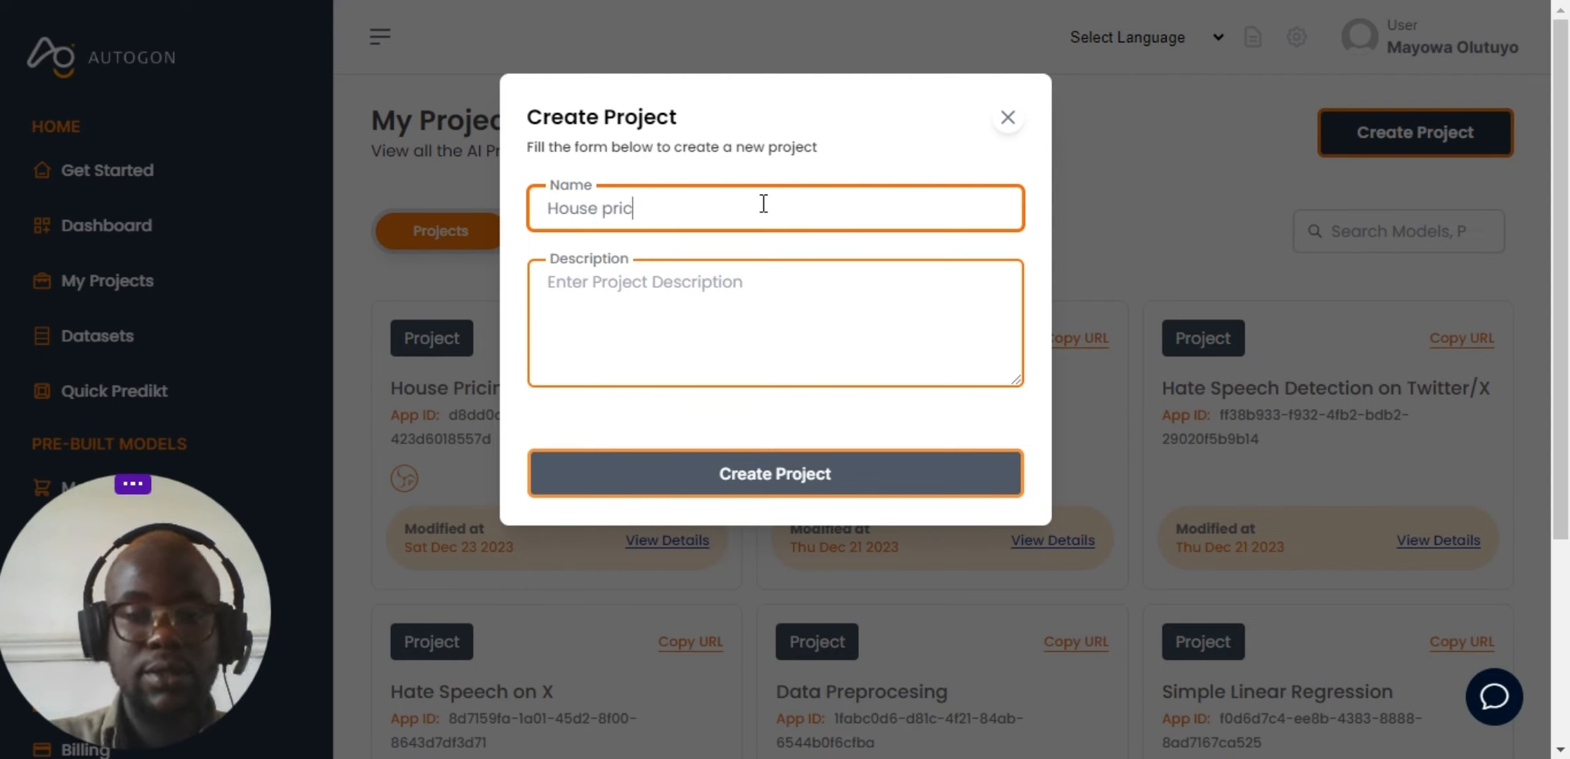
{"action": "type", "text": "e predic"}
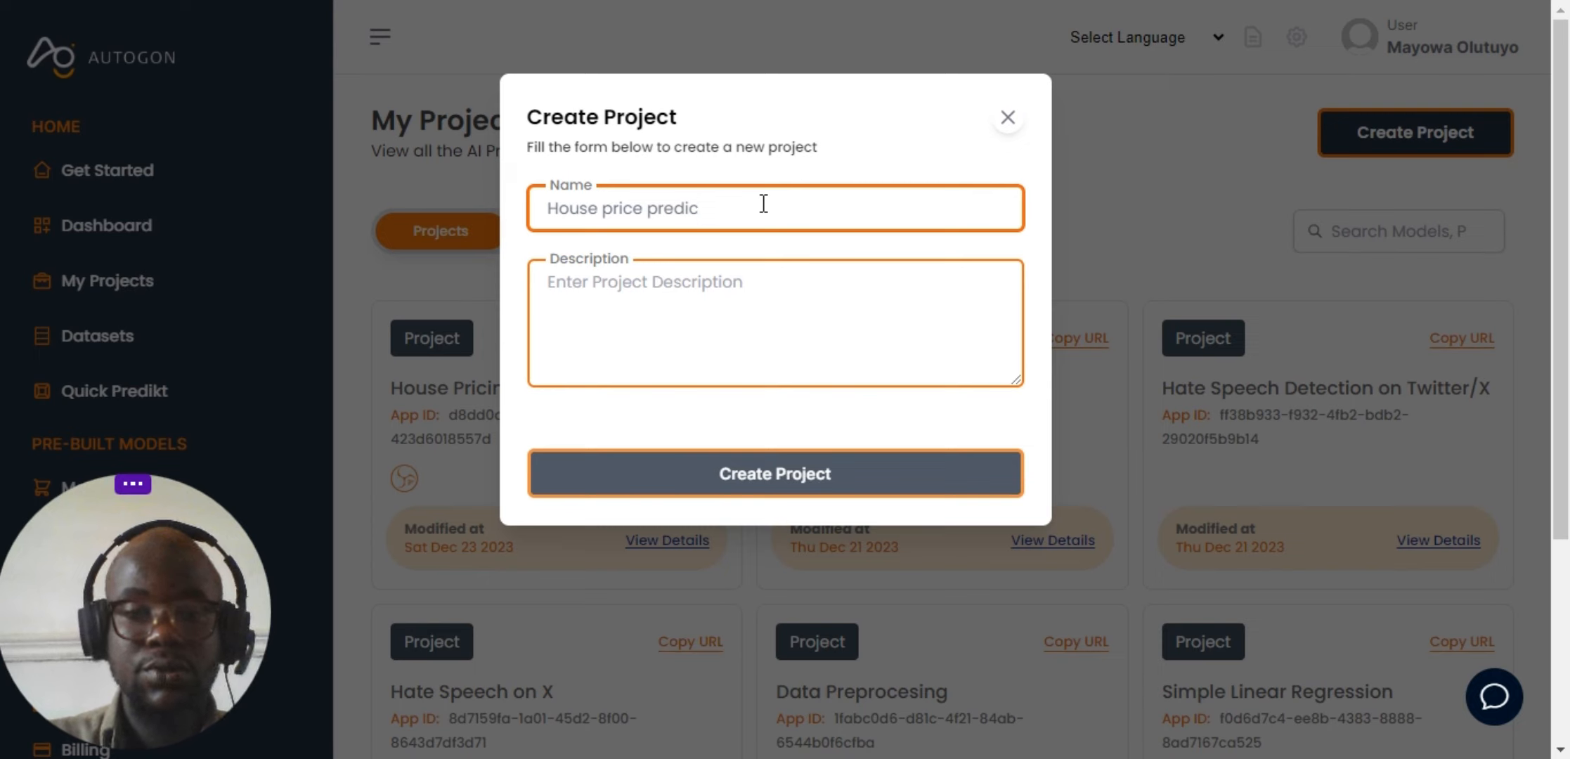
{"action": "type", "text": "tion in Pakistan"}
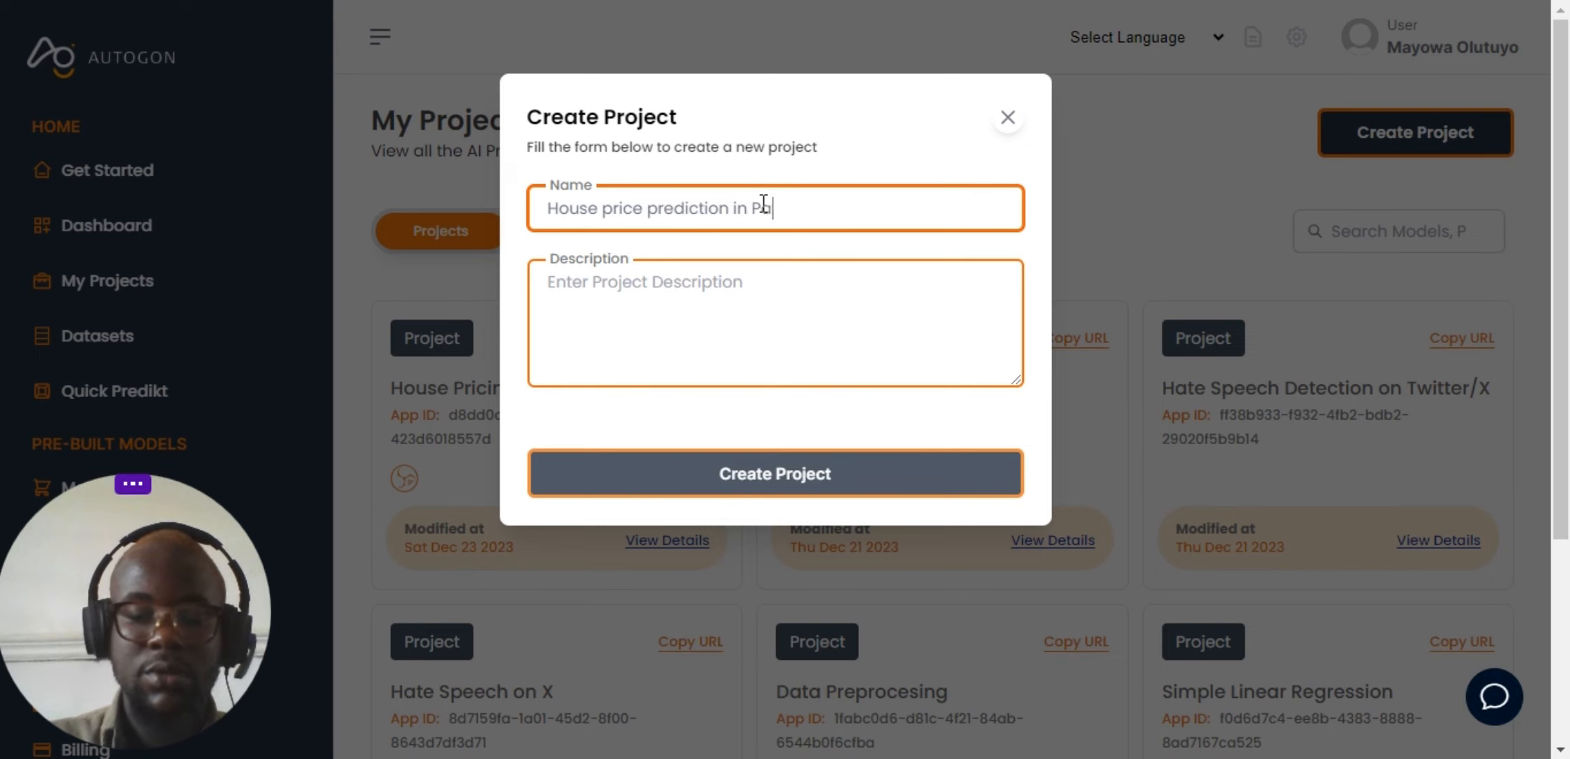
Enter "House pricing prediction in pakistan" as the project description and create the project
{"action": "left_click", "coordinate": [664, 326]}
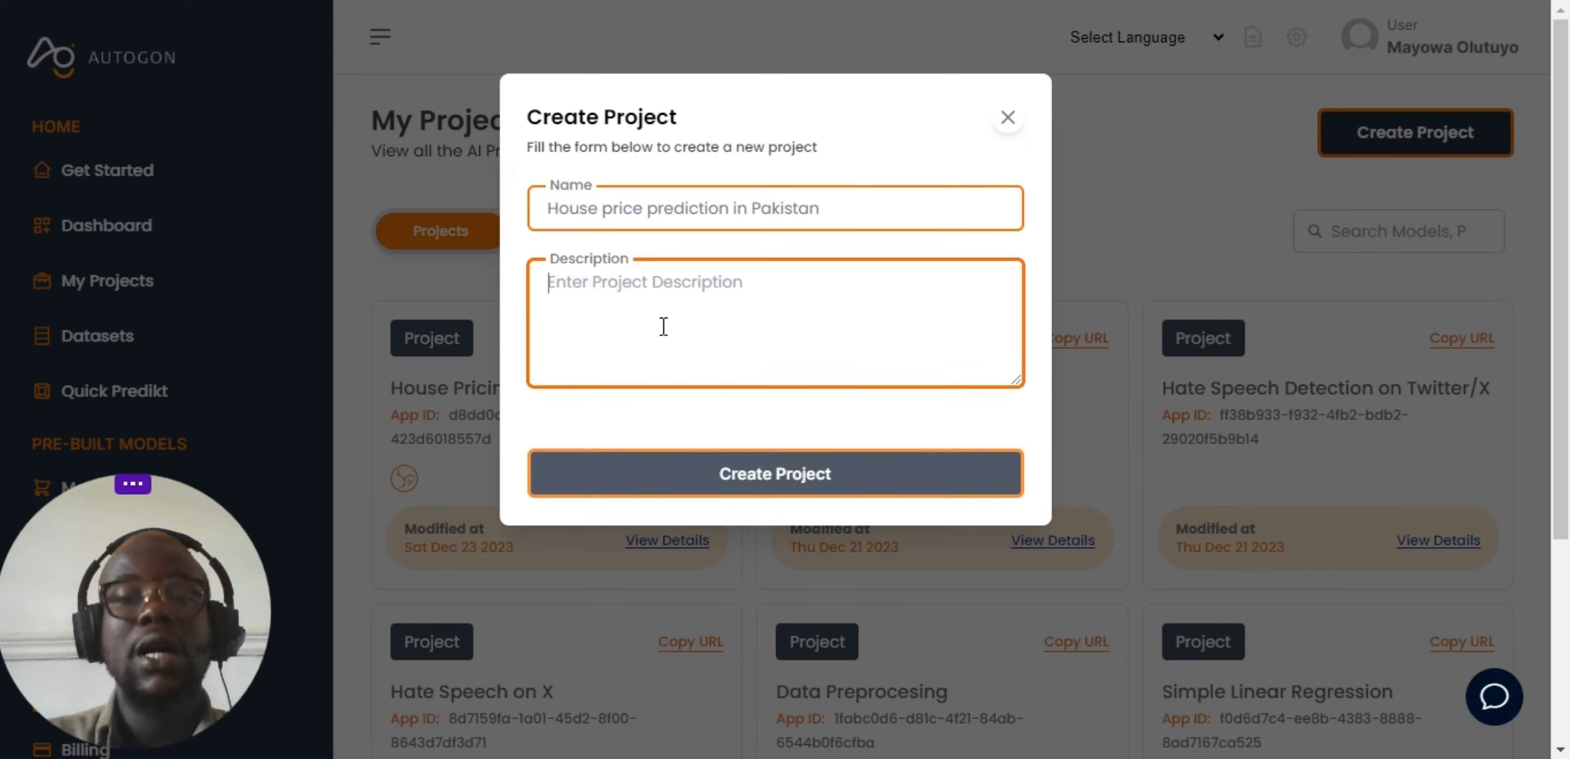
{"action": "type", "text": "House "}
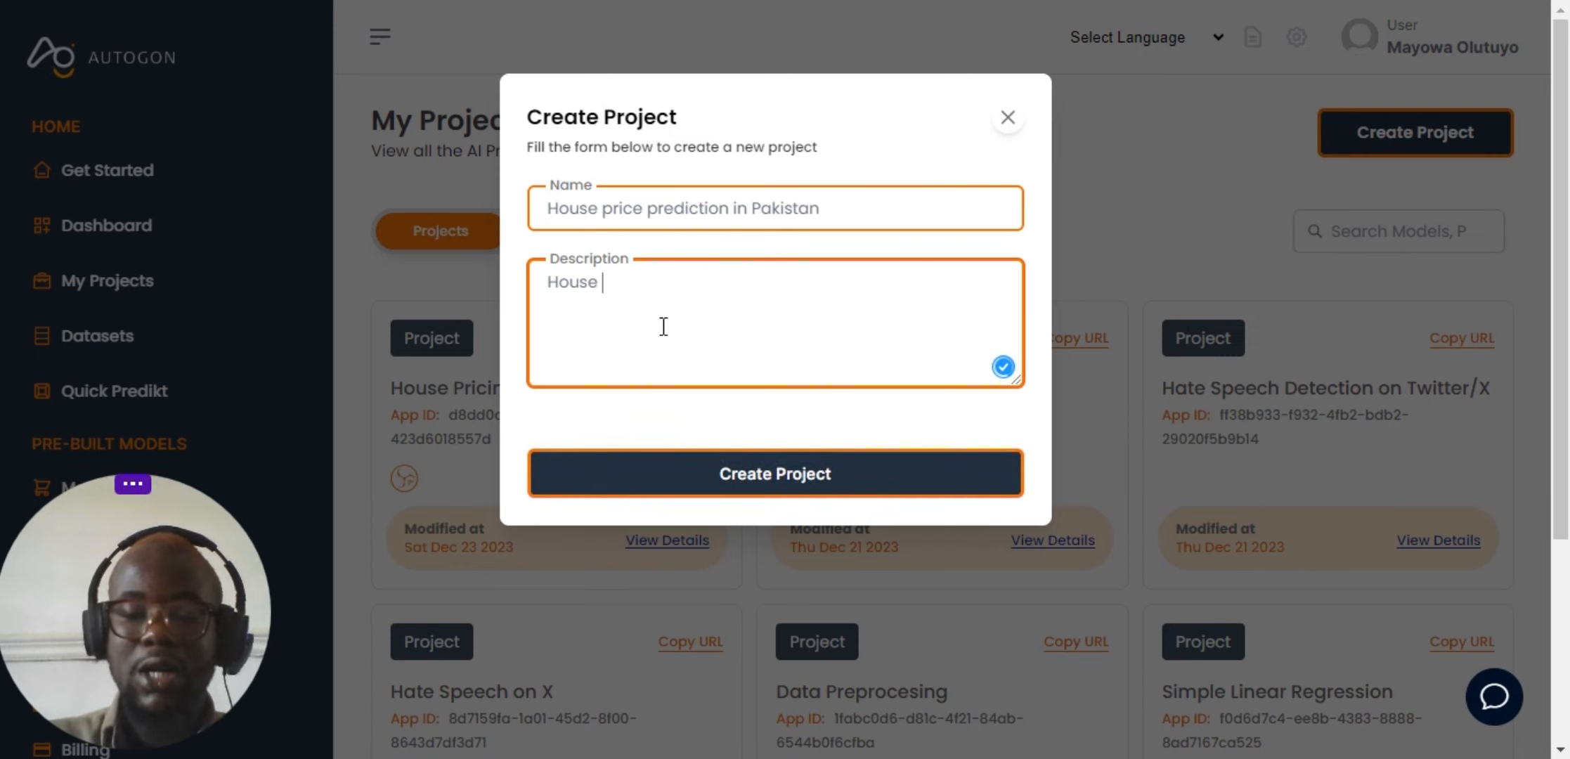
{"action": "type", "text": "pricing predi"}
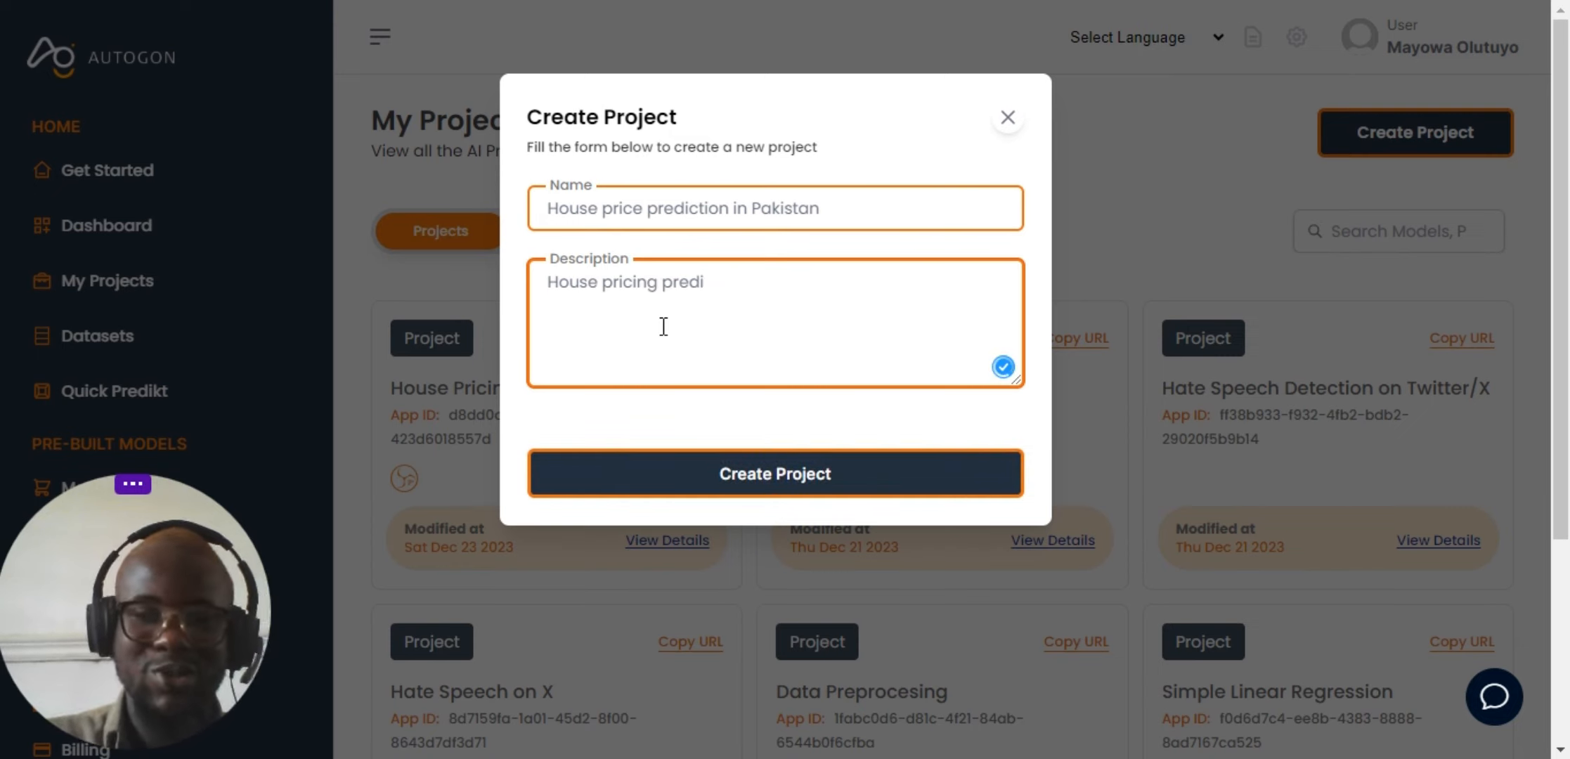
{"action": "type", "text": "ct"}
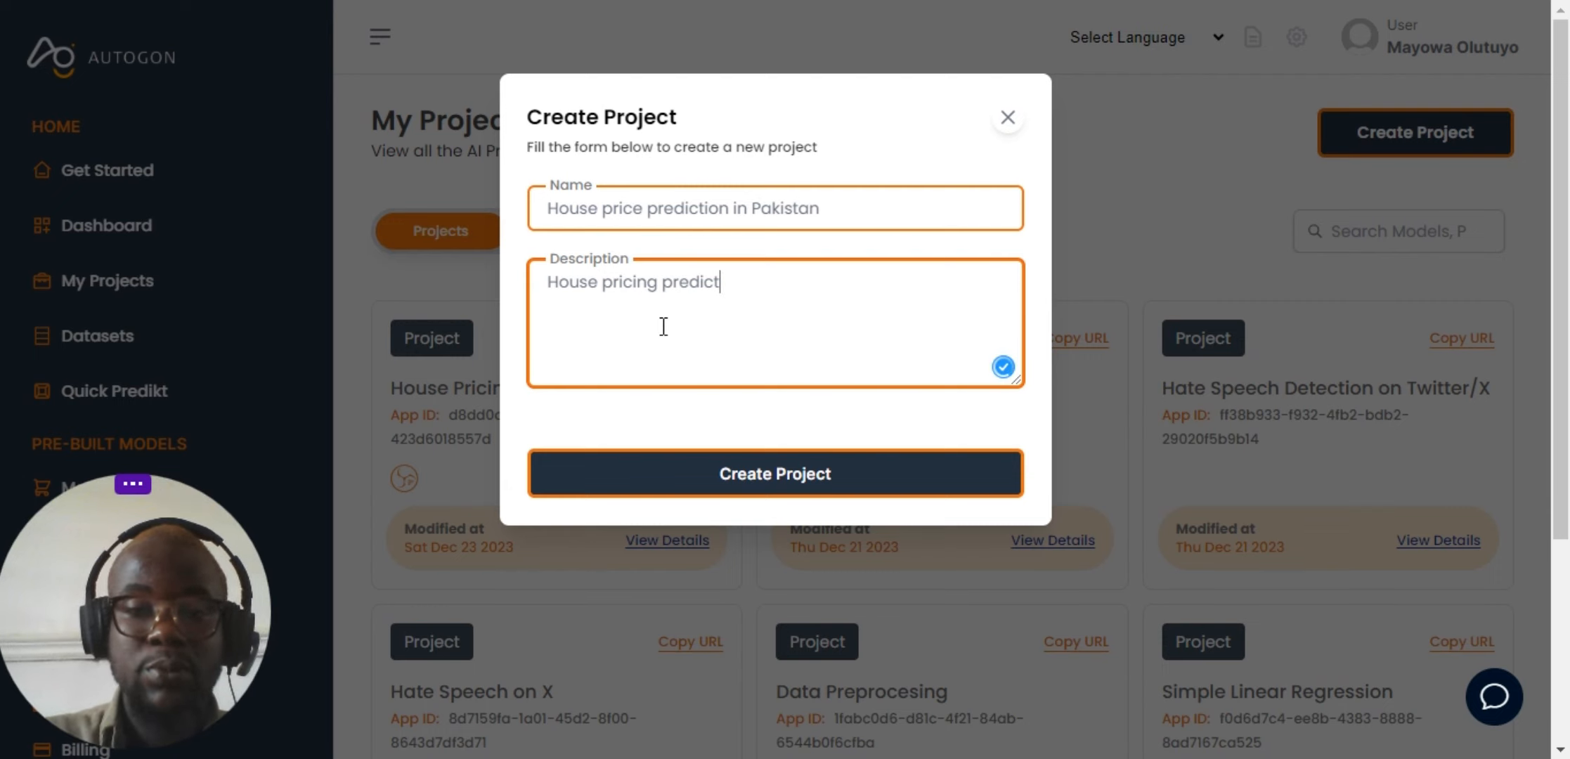
{"action": "type", "text": "ion in"}
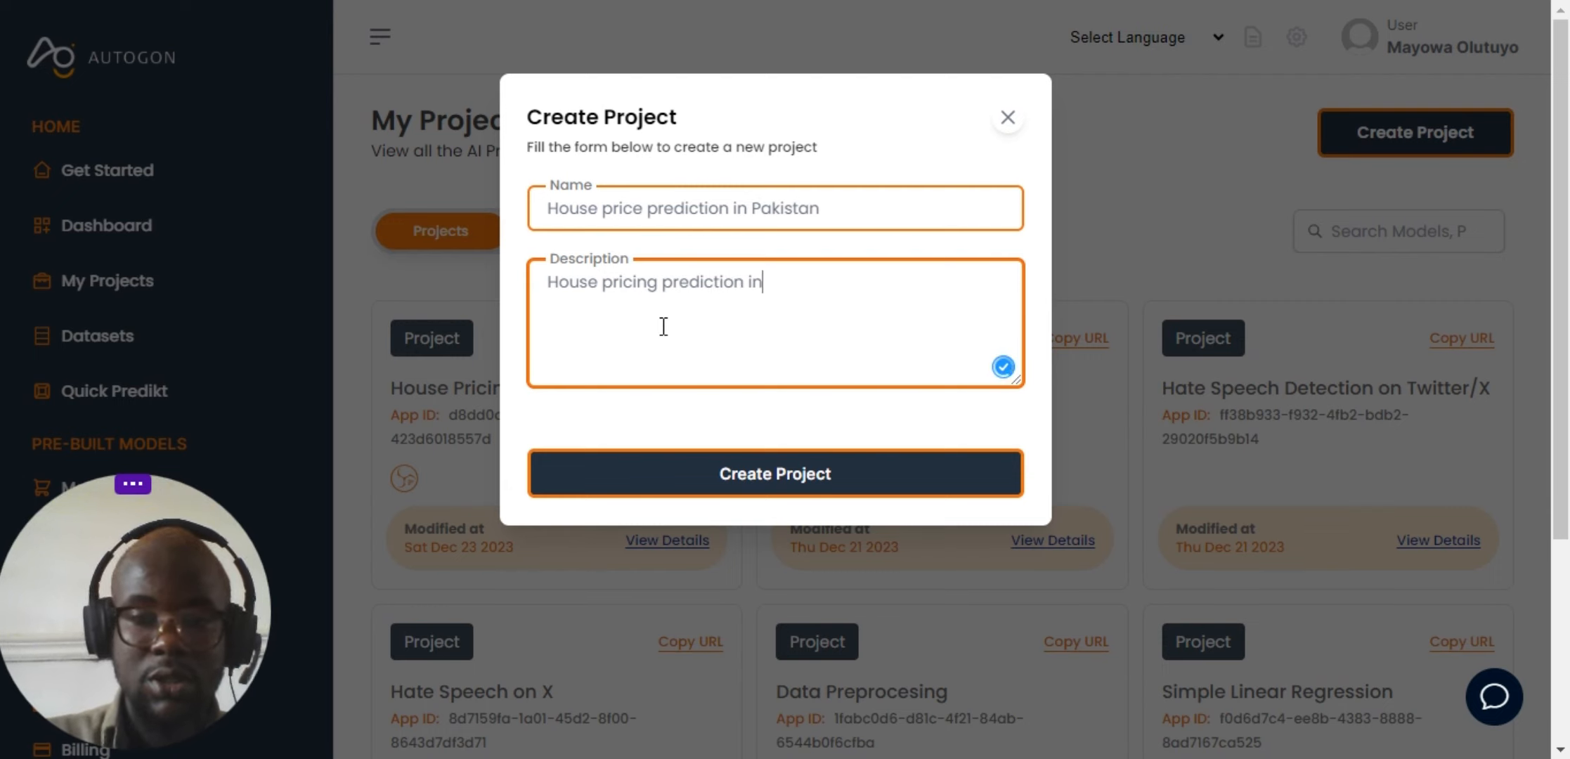
{"action": "type", "text": " pakista"}
{"action": "type", "text": "n"}
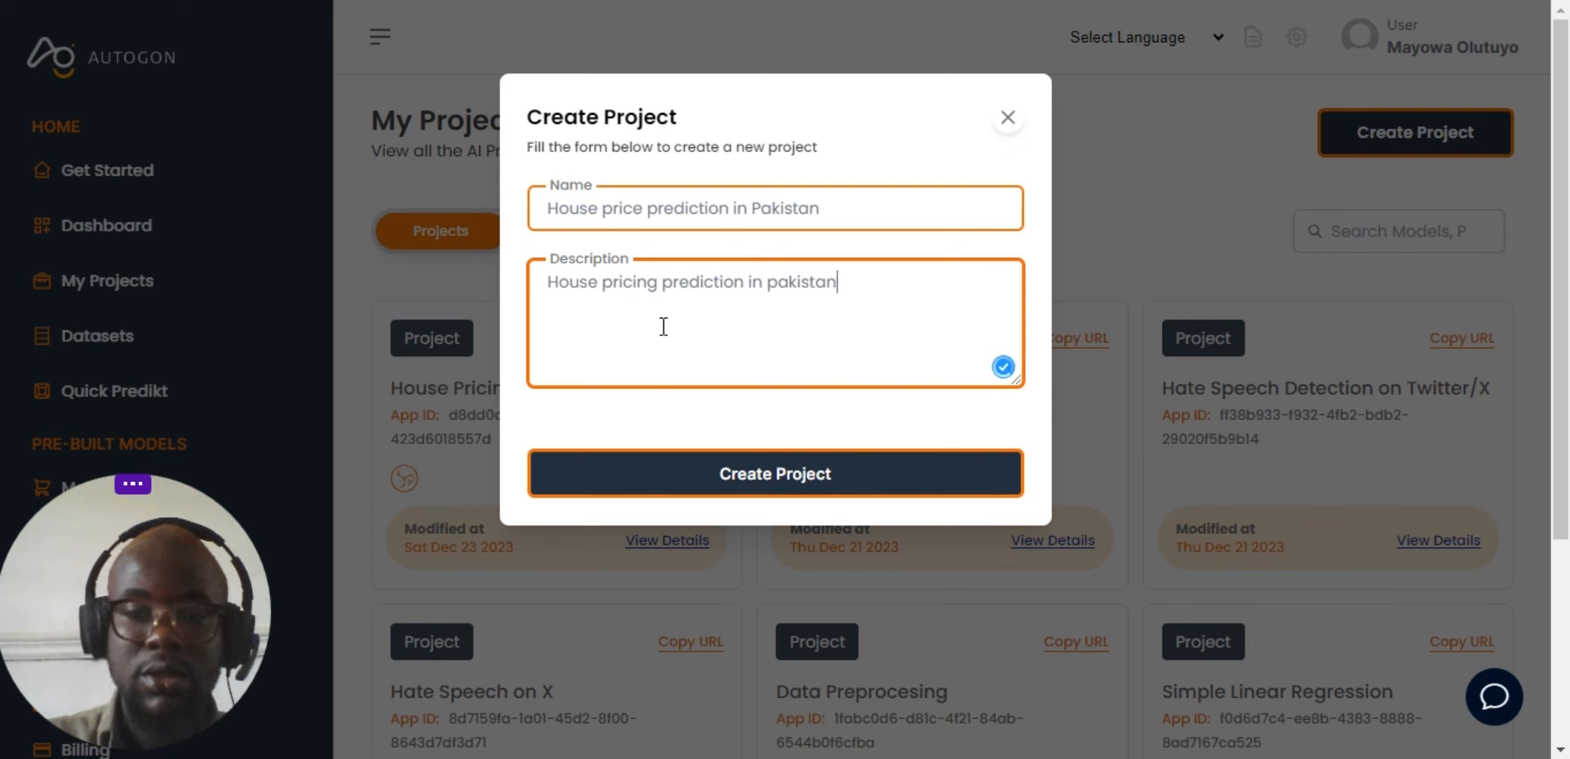
{"action": "left_click", "coordinate": [634, 470]}
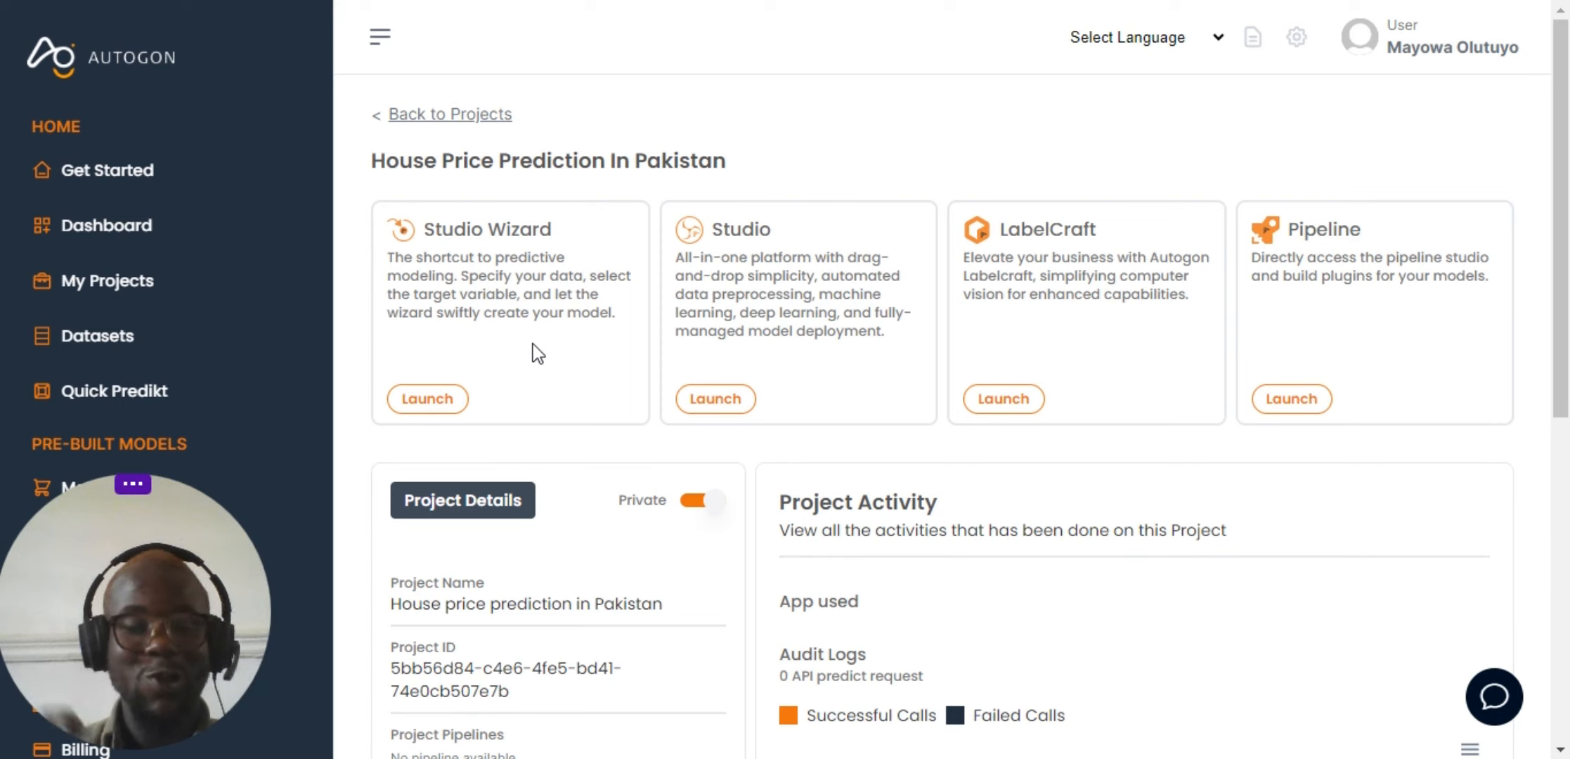
Launch Studio Wizard for the project and load the existing House Prices In Pakistan dataset
{"action": "left_click", "coordinate": [428, 406]}
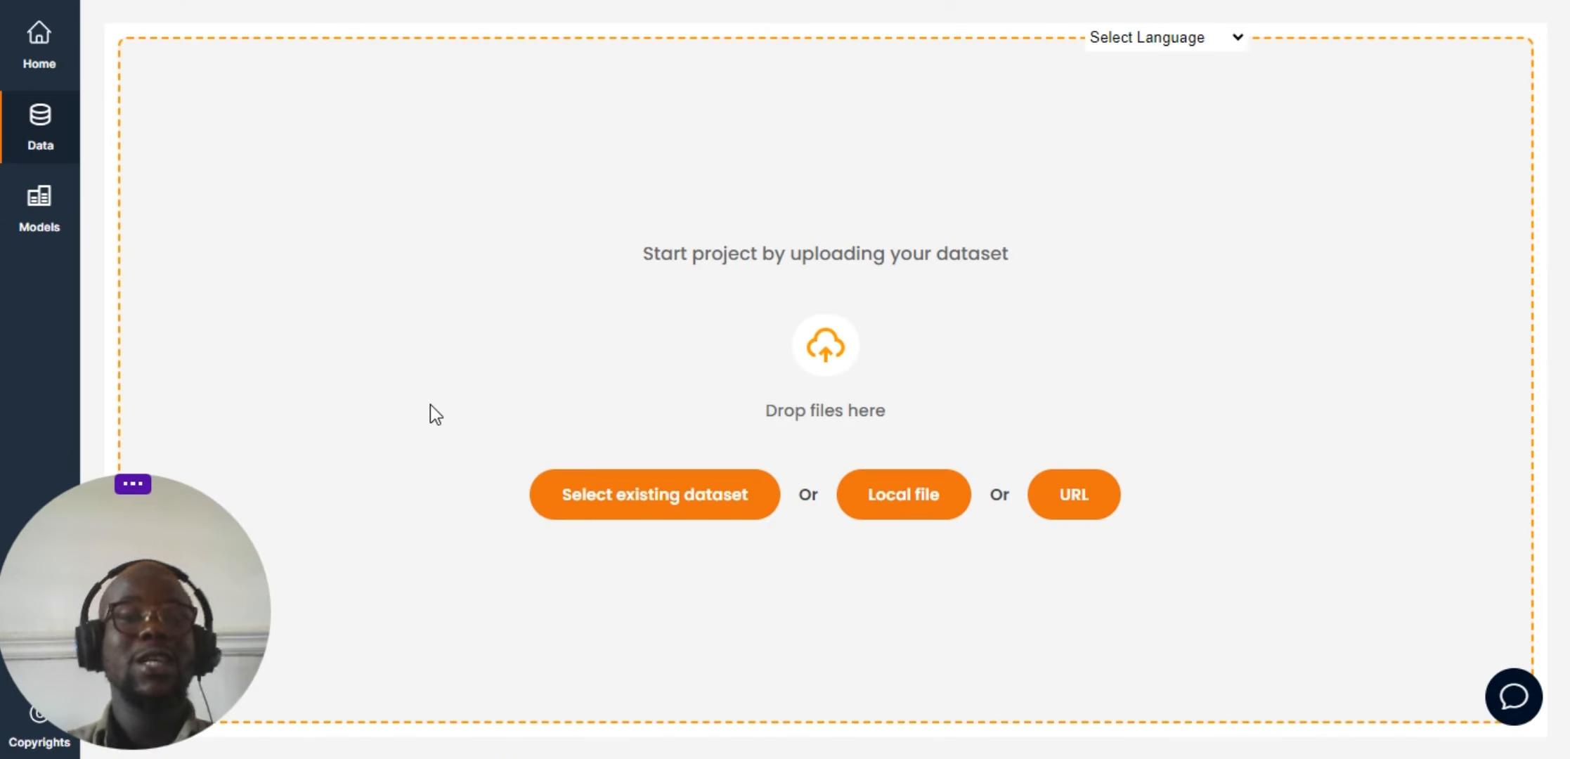
{"action": "left_click", "coordinate": [616, 487]}
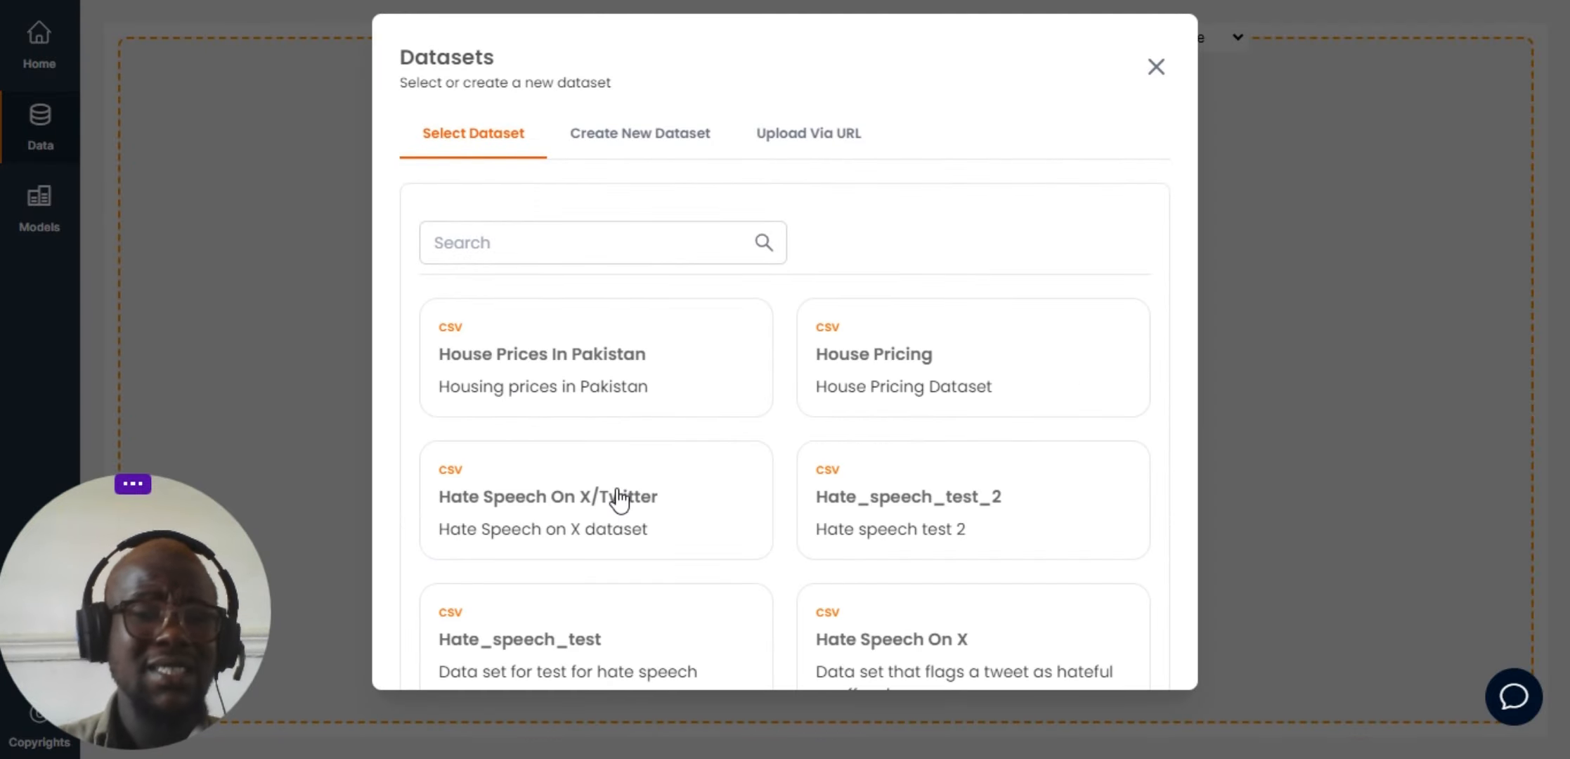
{"action": "left_click", "coordinate": [602, 386]}
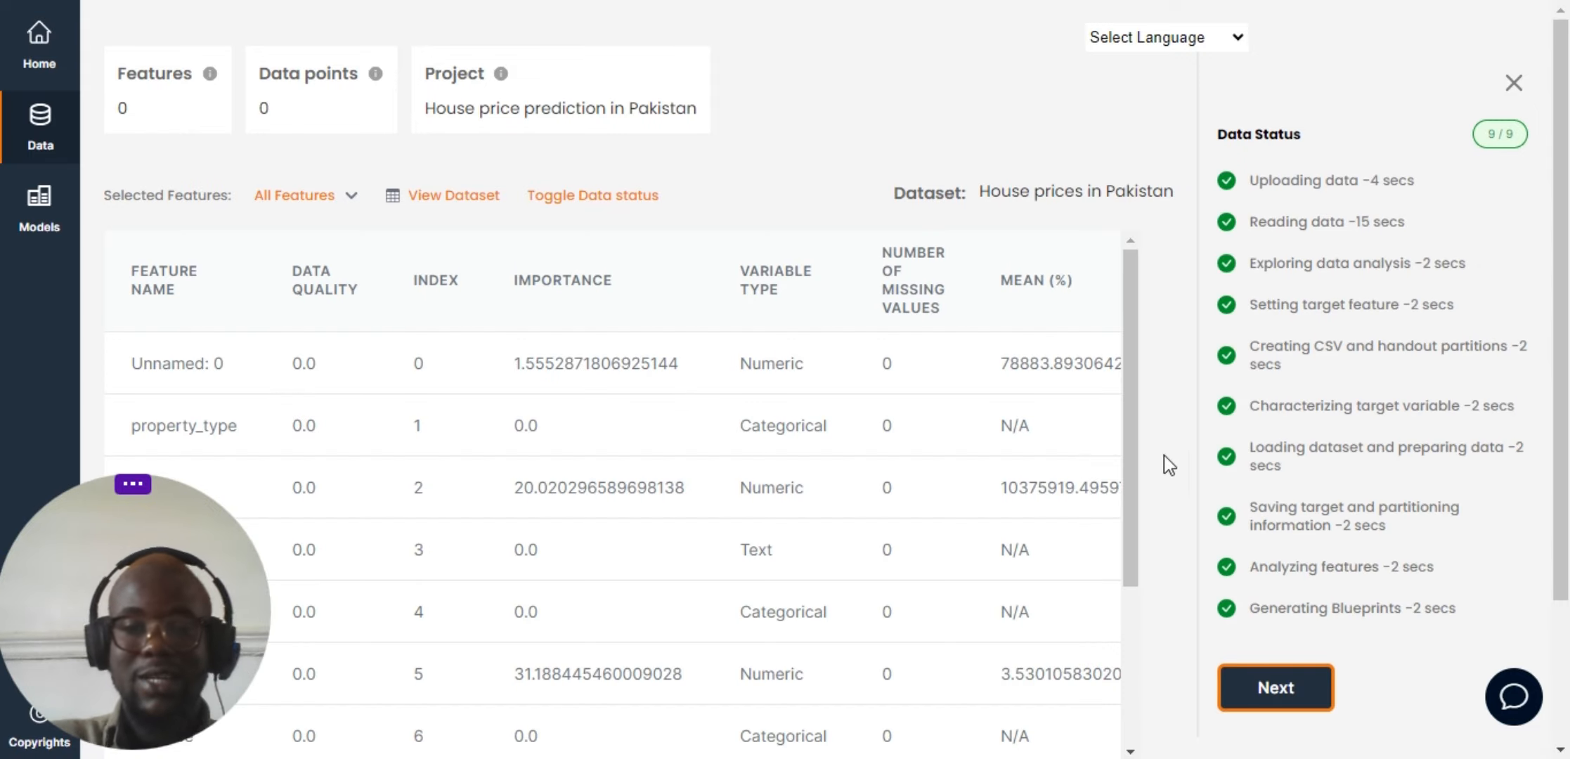
Open the house prices file in Excel from the pakistan home prices folder inside Downloads > Datasets
{"action": "scroll", "coordinate": [603, 440], "scroll_direction": "down", "scroll_amount": 4}
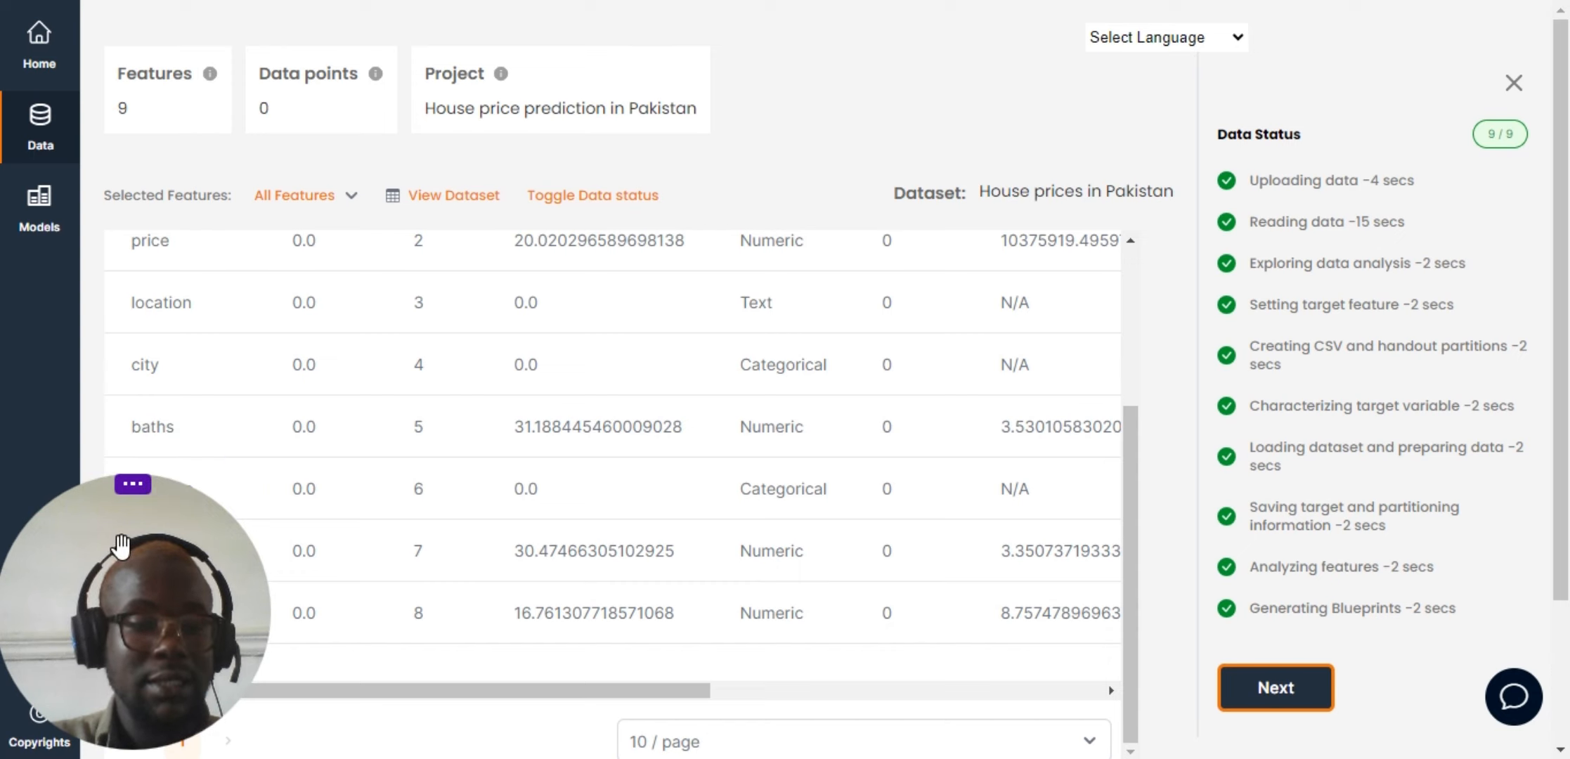
{"action": "left_click_drag", "start_coordinate": [121, 544], "coordinate": [1424, 67]}
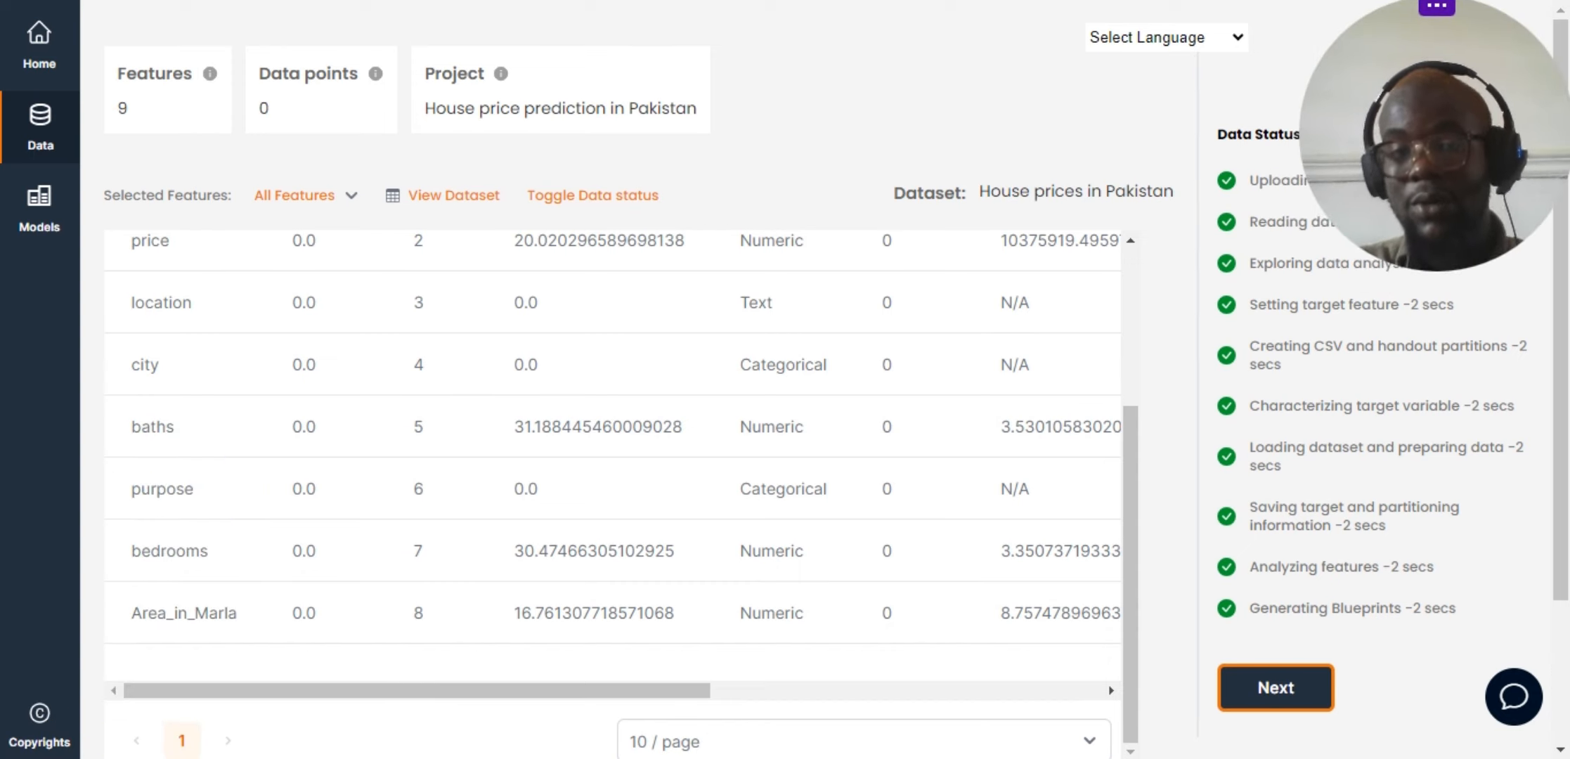
{"action": "scroll", "coordinate": [370, 428], "scroll_direction": "up", "scroll_amount": 4}
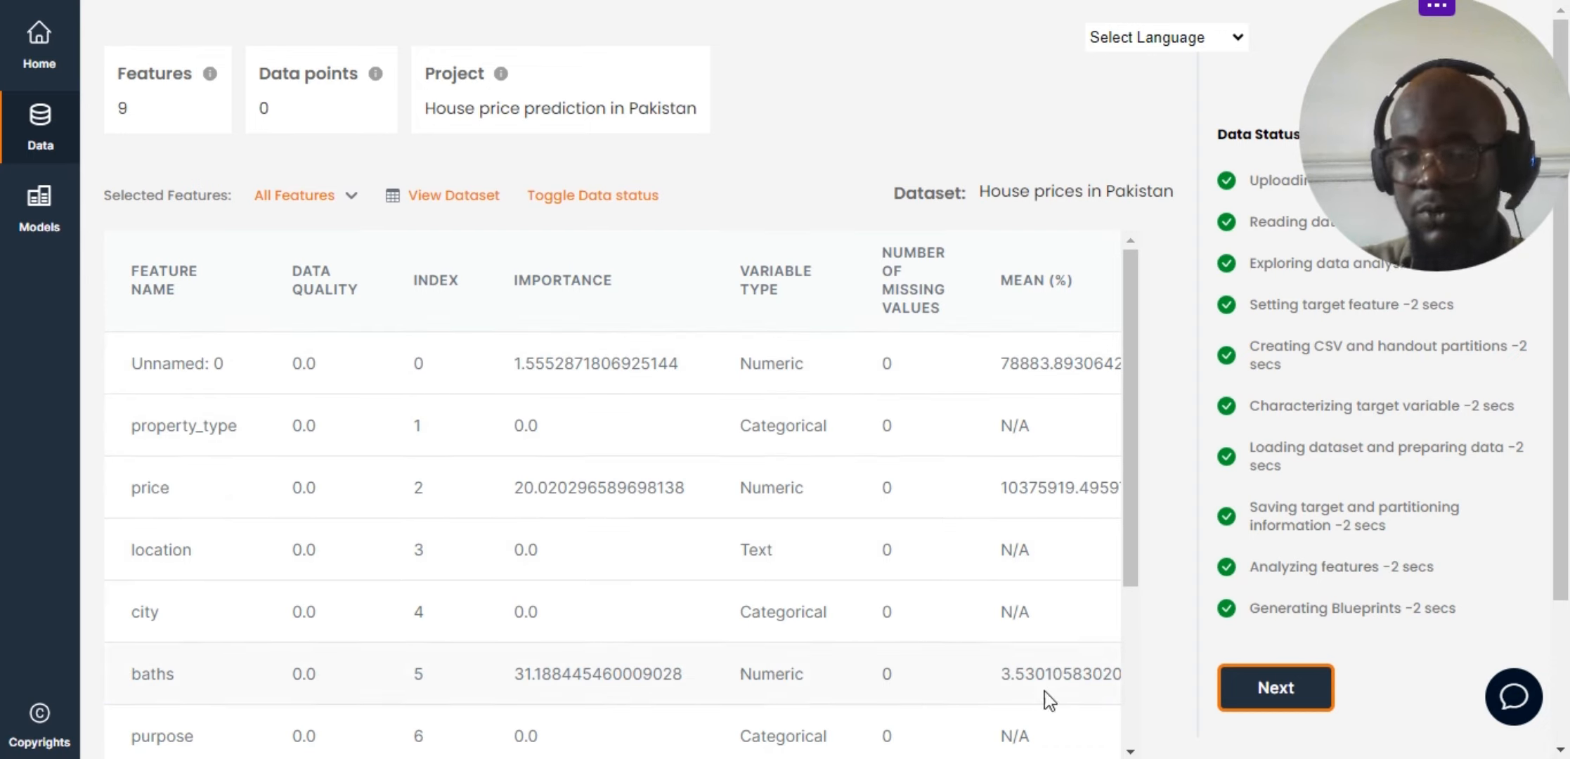
{"action": "left_click", "coordinate": [1082, 758]}
{"action": "left_click", "coordinate": [1083, 758]}
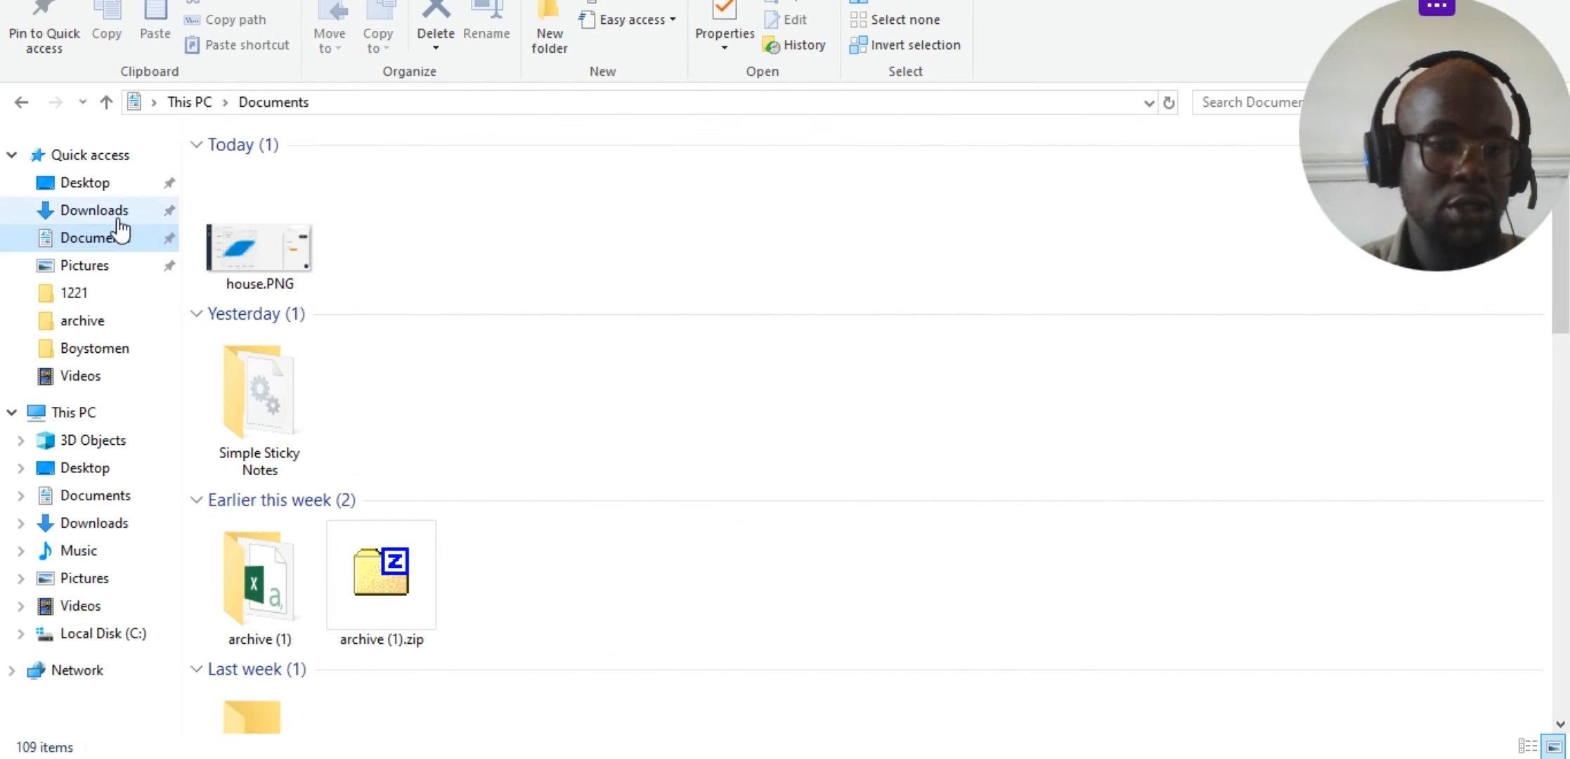
{"action": "left_click", "coordinate": [103, 210]}
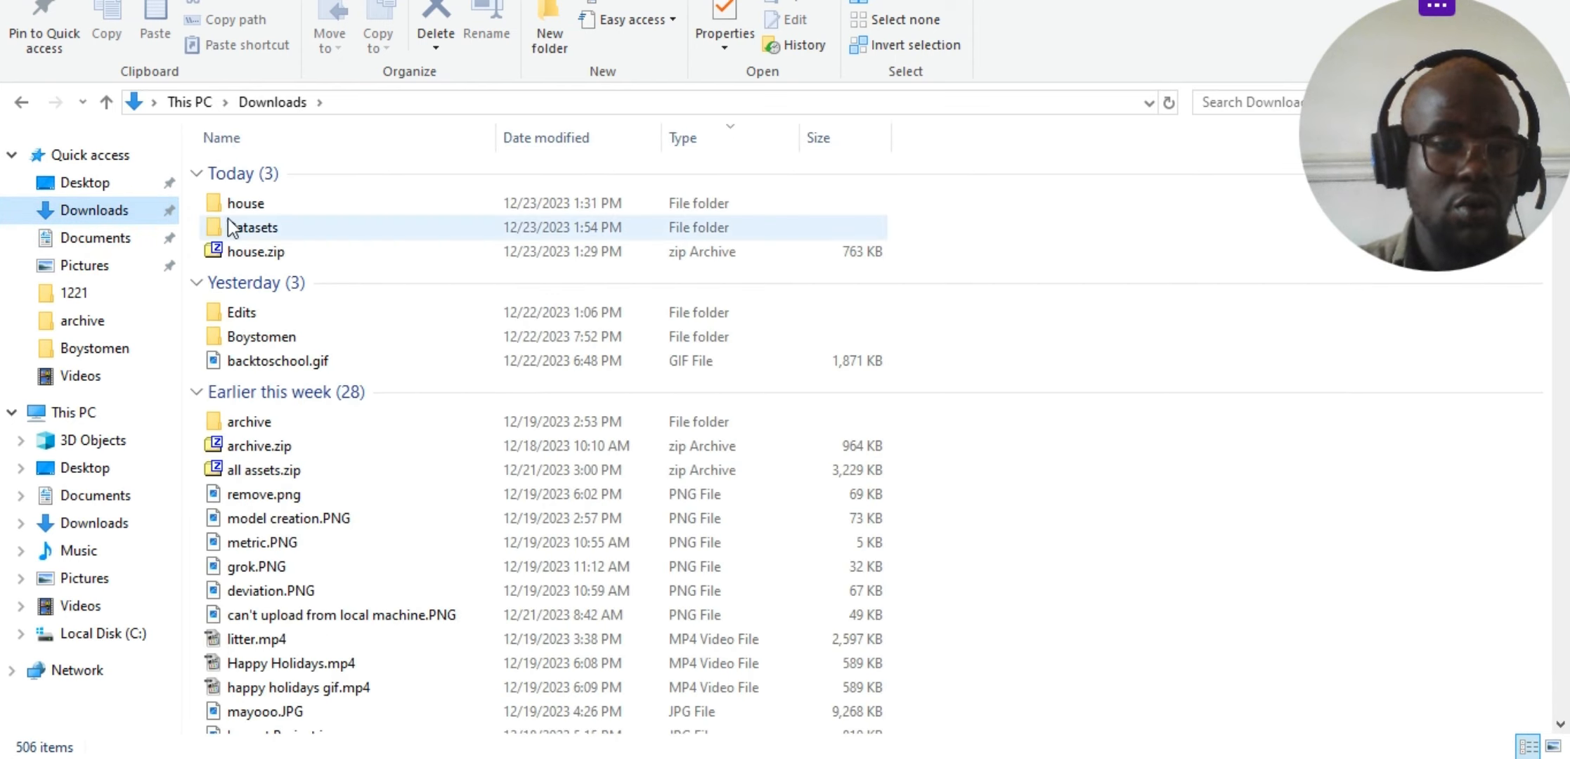
{"action": "left_click", "coordinate": [260, 232]}
{"action": "double_click", "coordinate": [260, 232]}
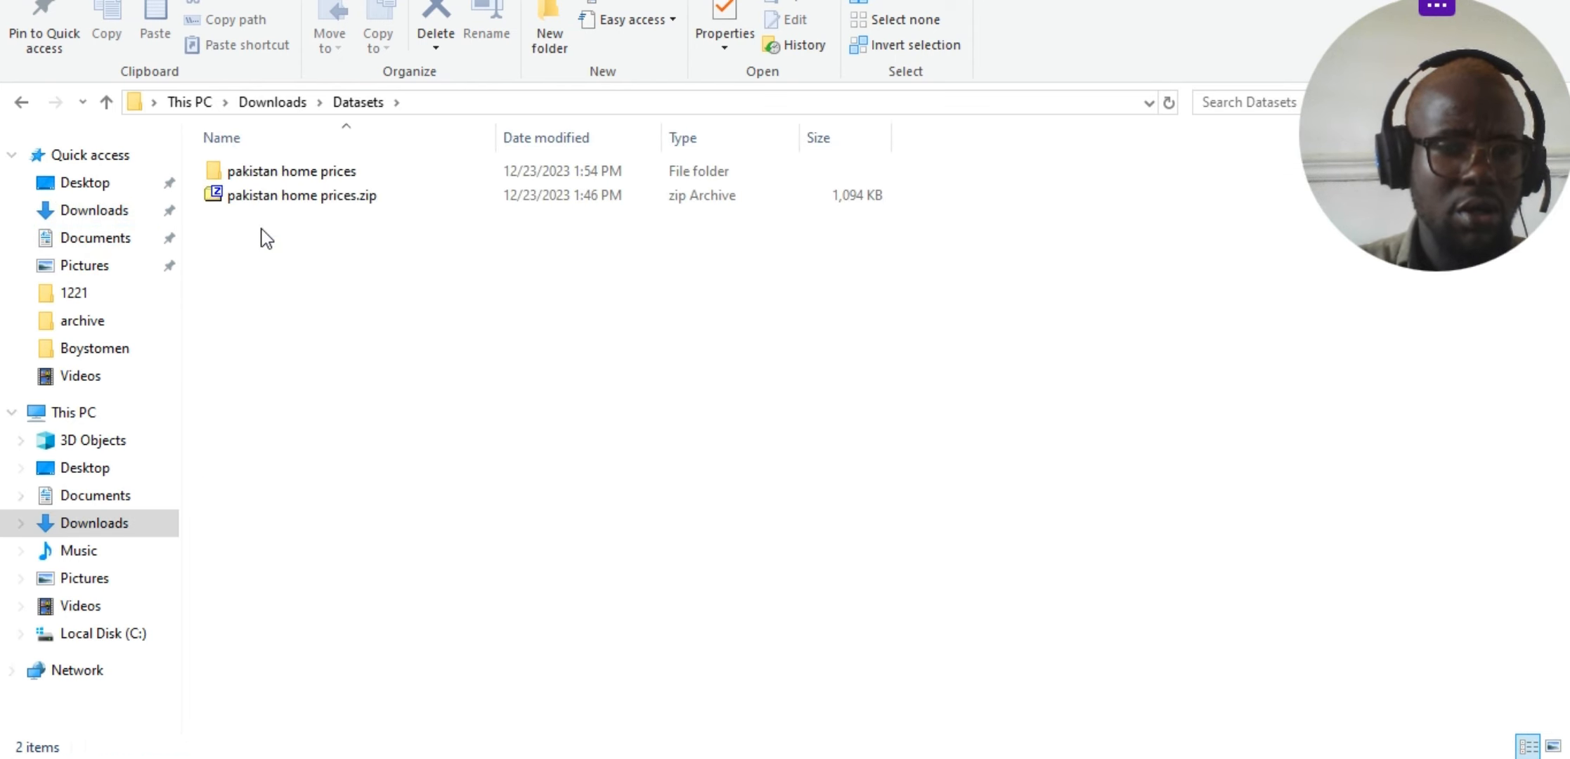
{"action": "double_click", "coordinate": [320, 184]}
{"action": "double_click", "coordinate": [336, 177]}
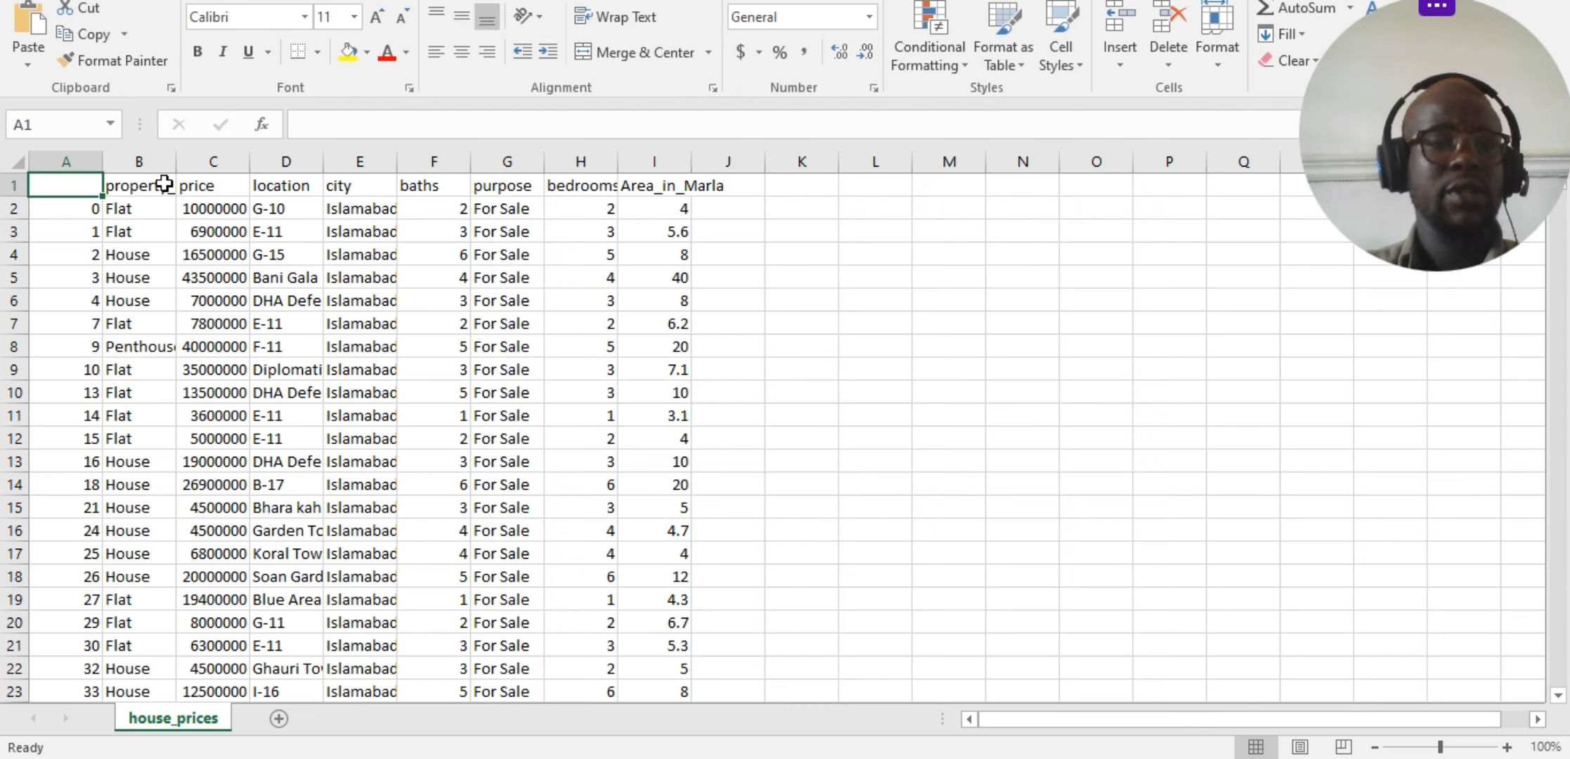
Switch to the house_prices sheet in Excel and examine its unnamed index column and blank header cell
{"action": "left_click", "coordinate": [55, 249]}
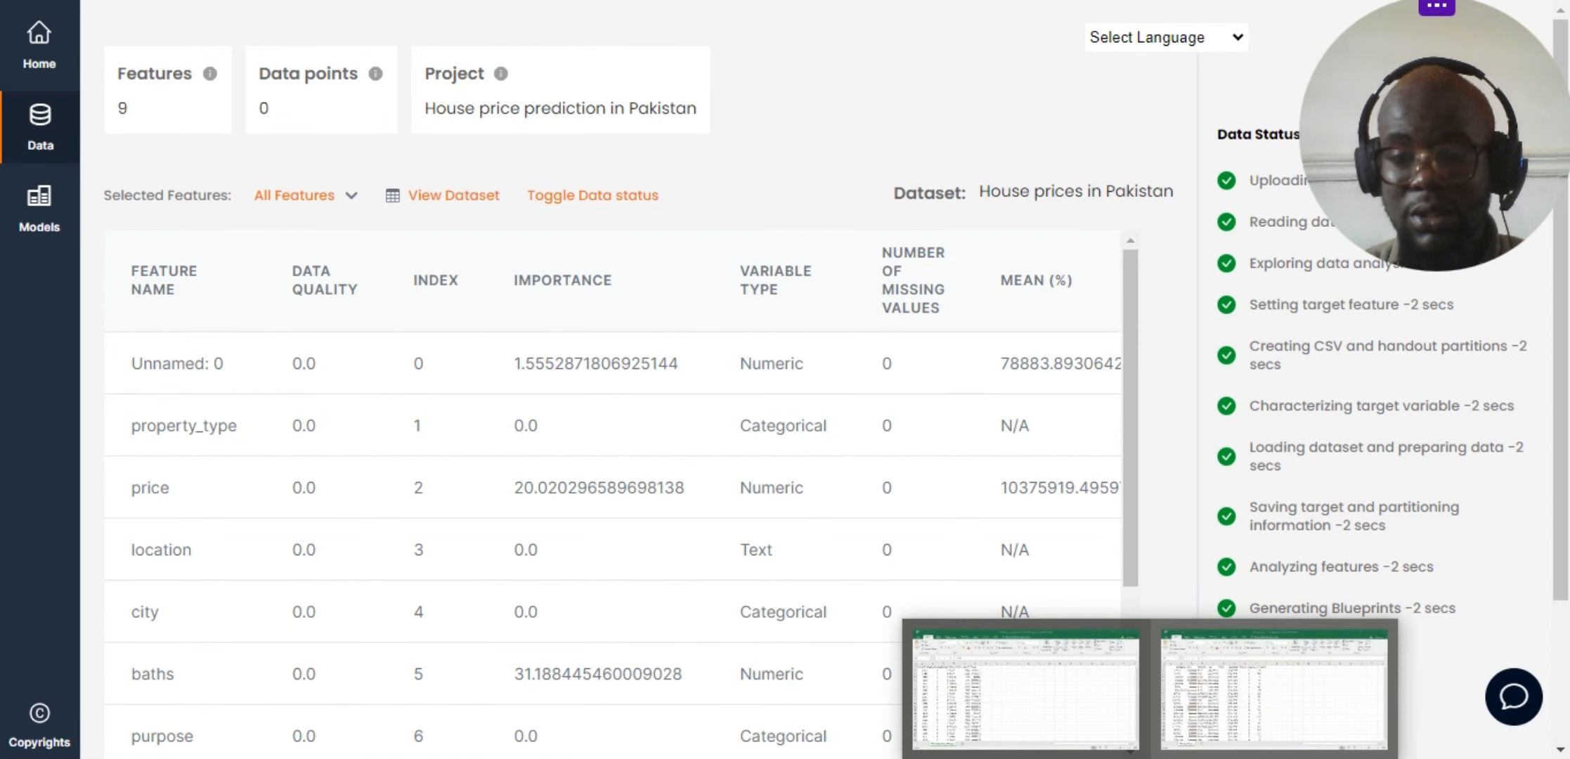
{"action": "left_click", "coordinate": [1193, 729]}
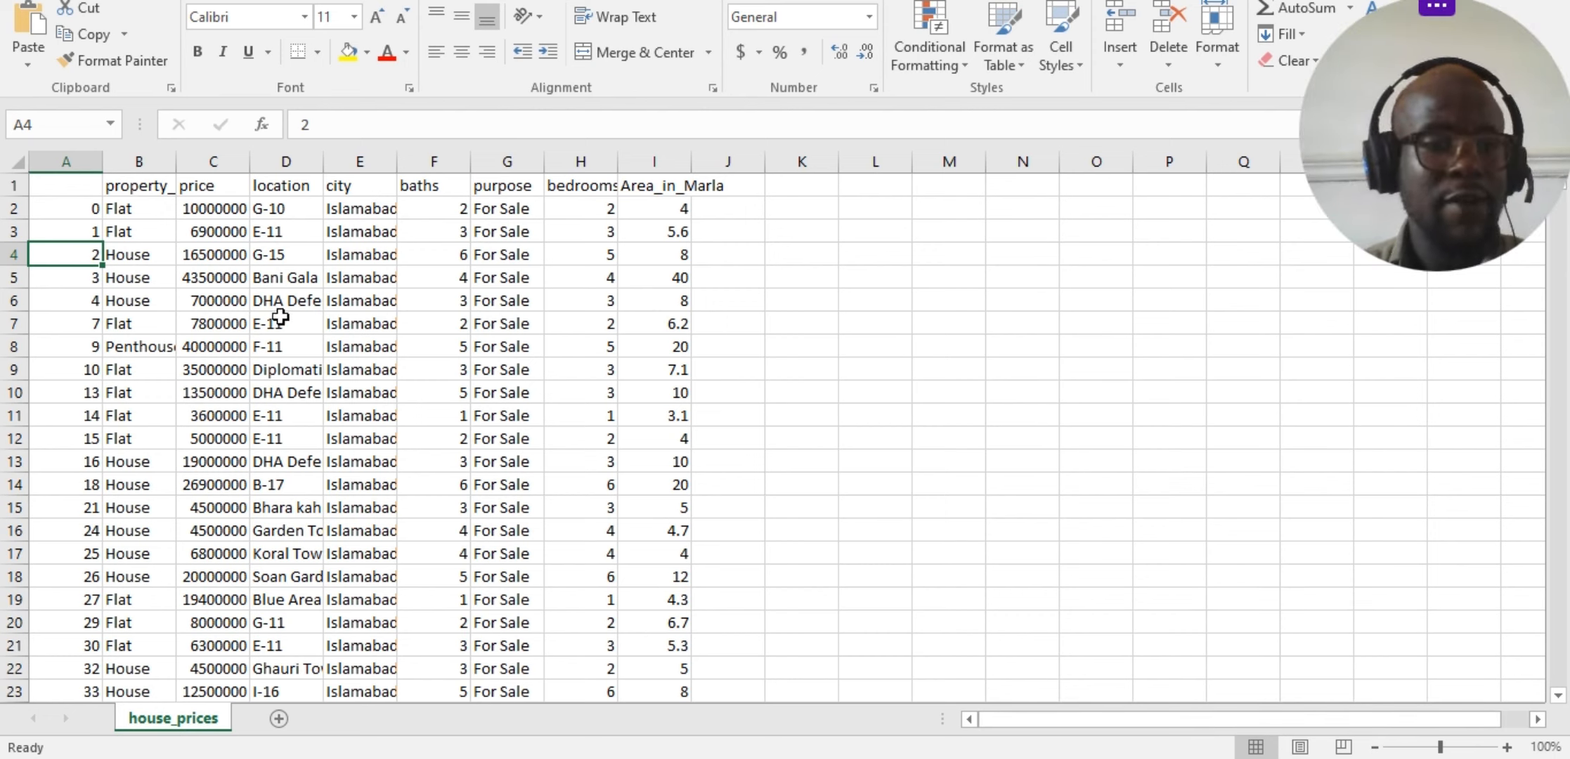
{"action": "left_click", "coordinate": [62, 190]}
{"action": "left_click", "coordinate": [67, 291]}
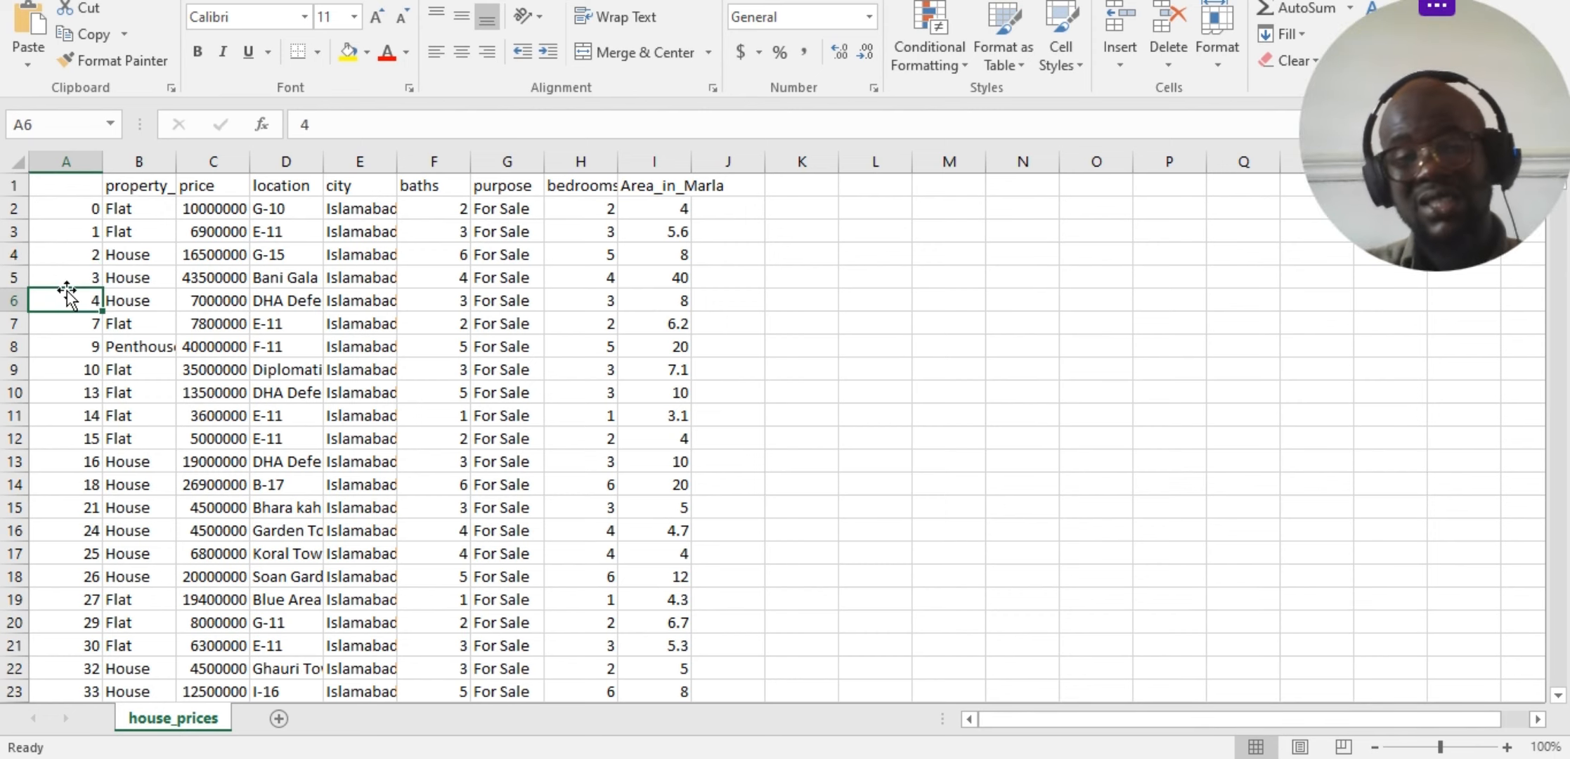
{"action": "left_click", "coordinate": [66, 236]}
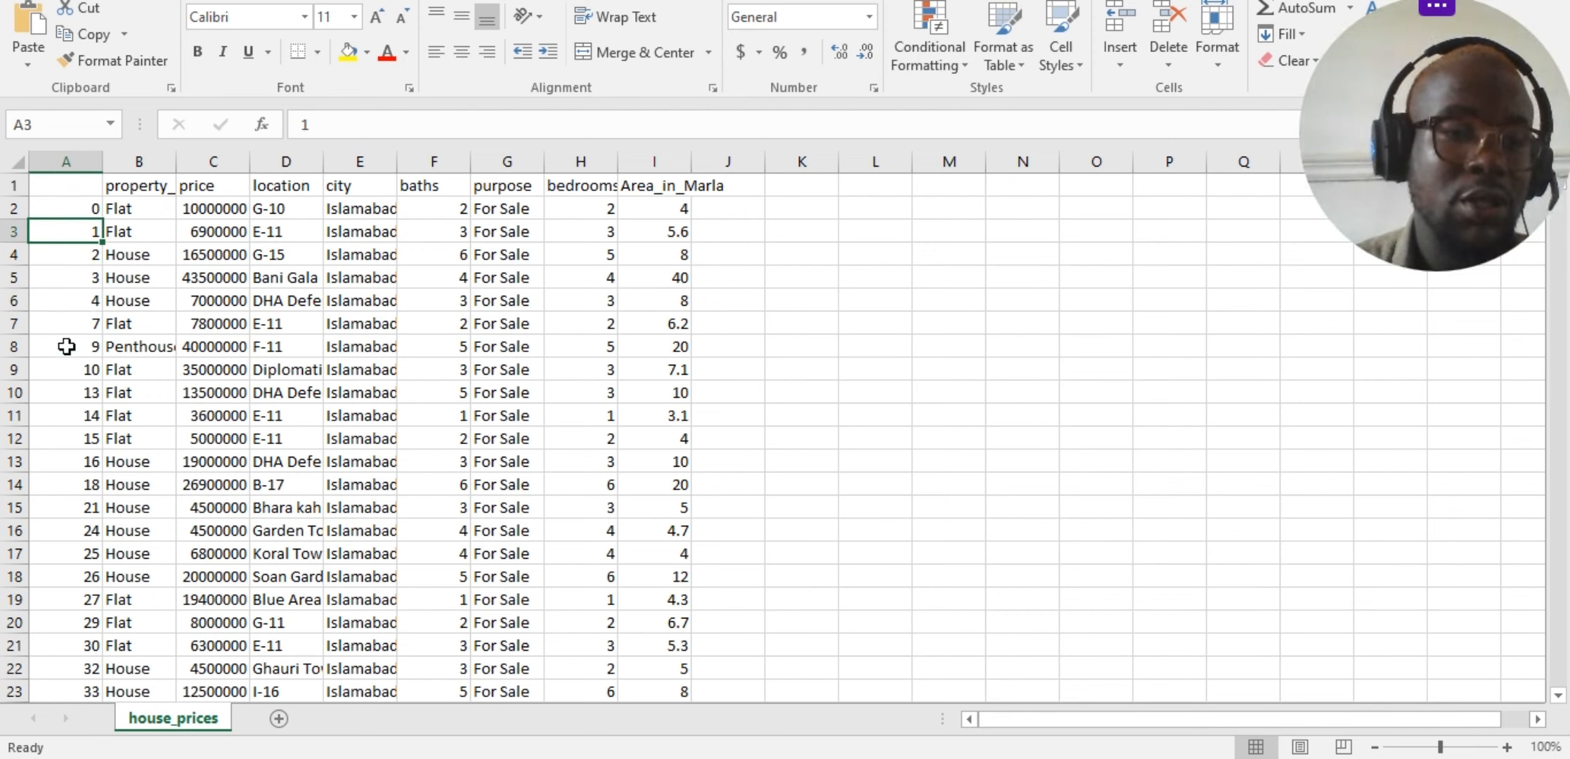
Examine each column heading of the house_prices sheet from property_type through Area_in_Marla, and the rows below
{"action": "left_click", "coordinate": [140, 184]}
{"action": "left_click", "coordinate": [219, 187]}
{"action": "left_click", "coordinate": [294, 199]}
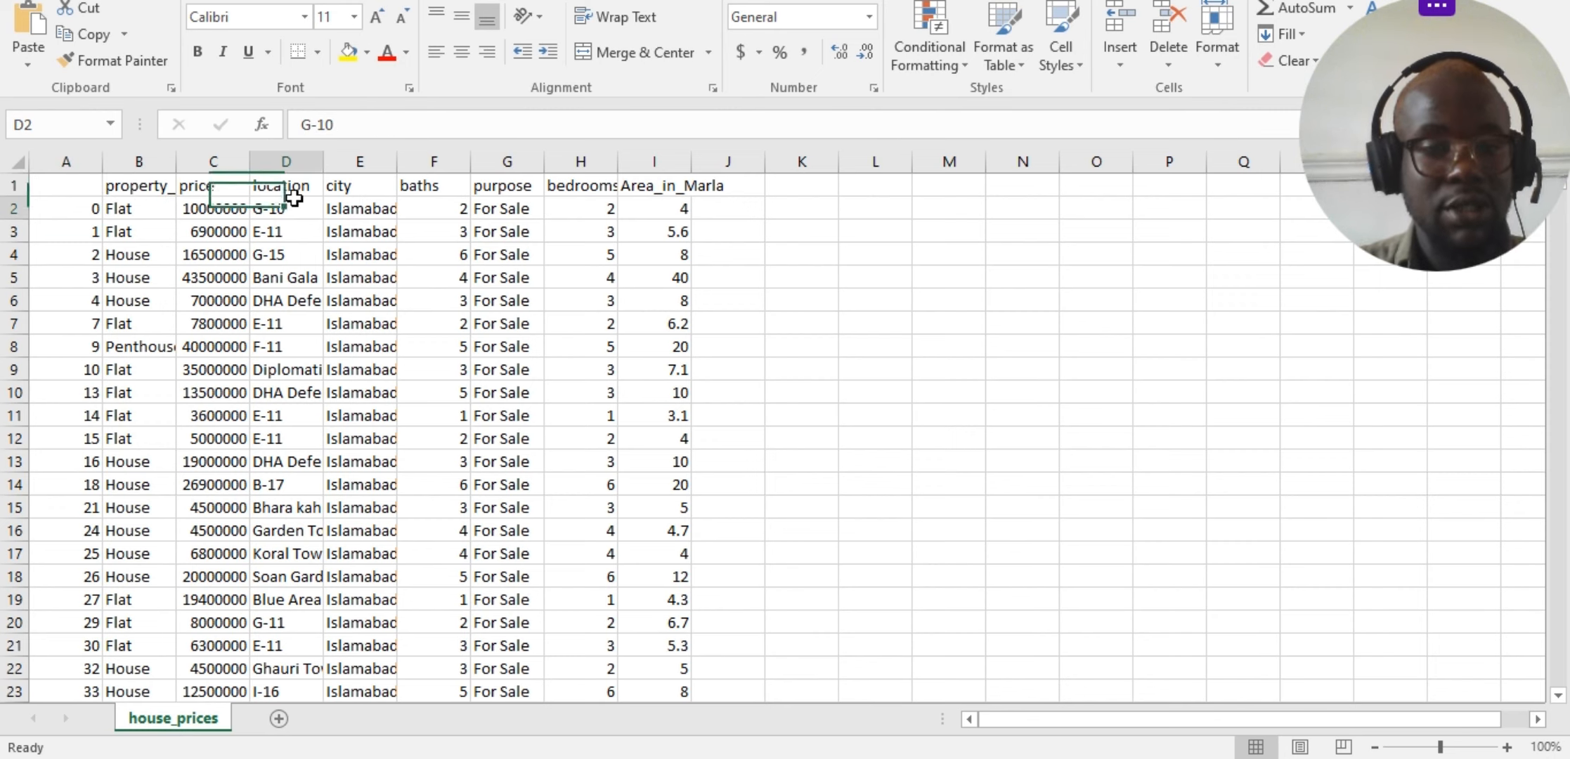
{"action": "left_click", "coordinate": [358, 185]}
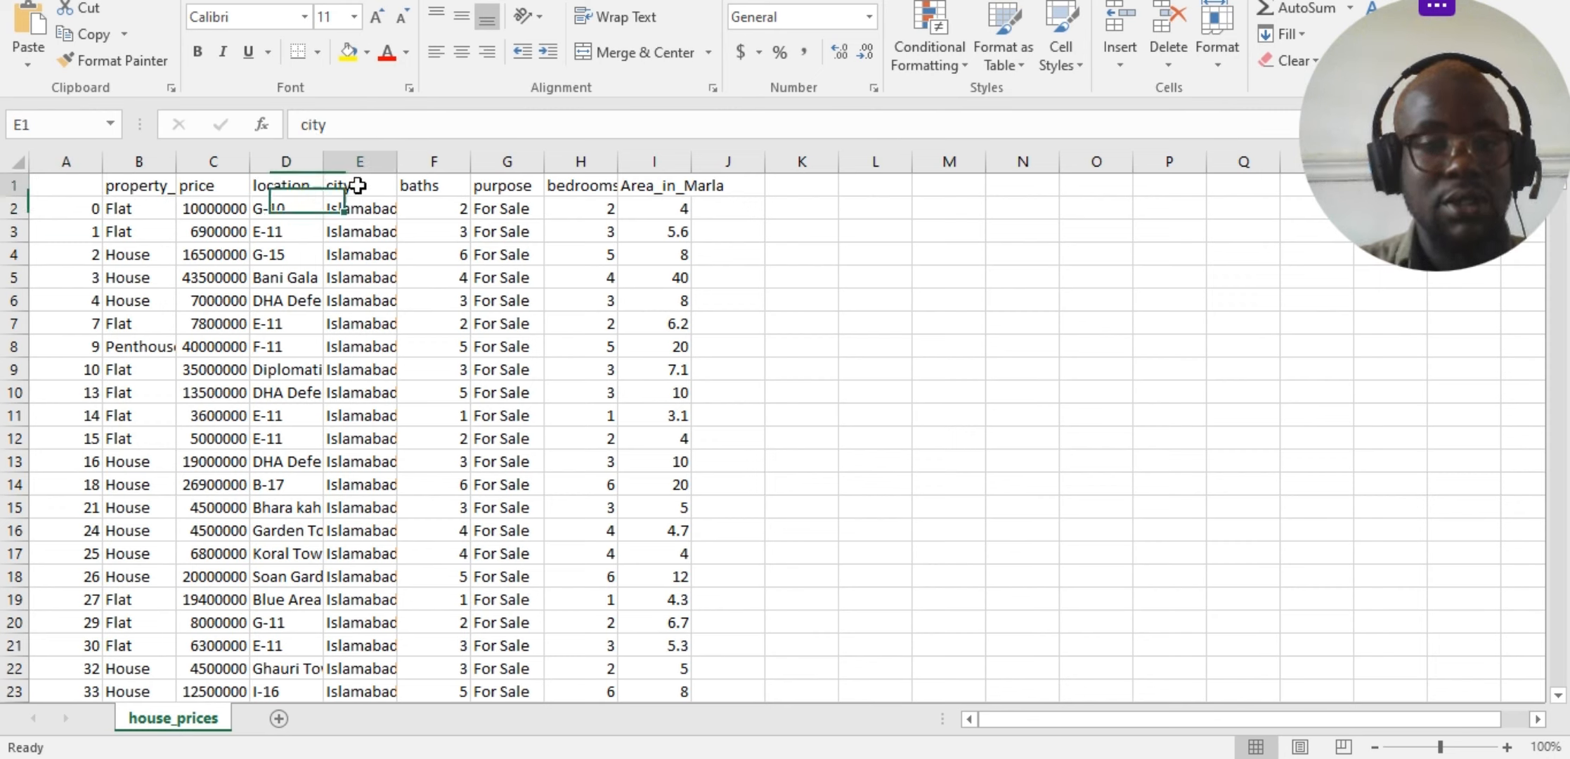
{"action": "left_click", "coordinate": [429, 187]}
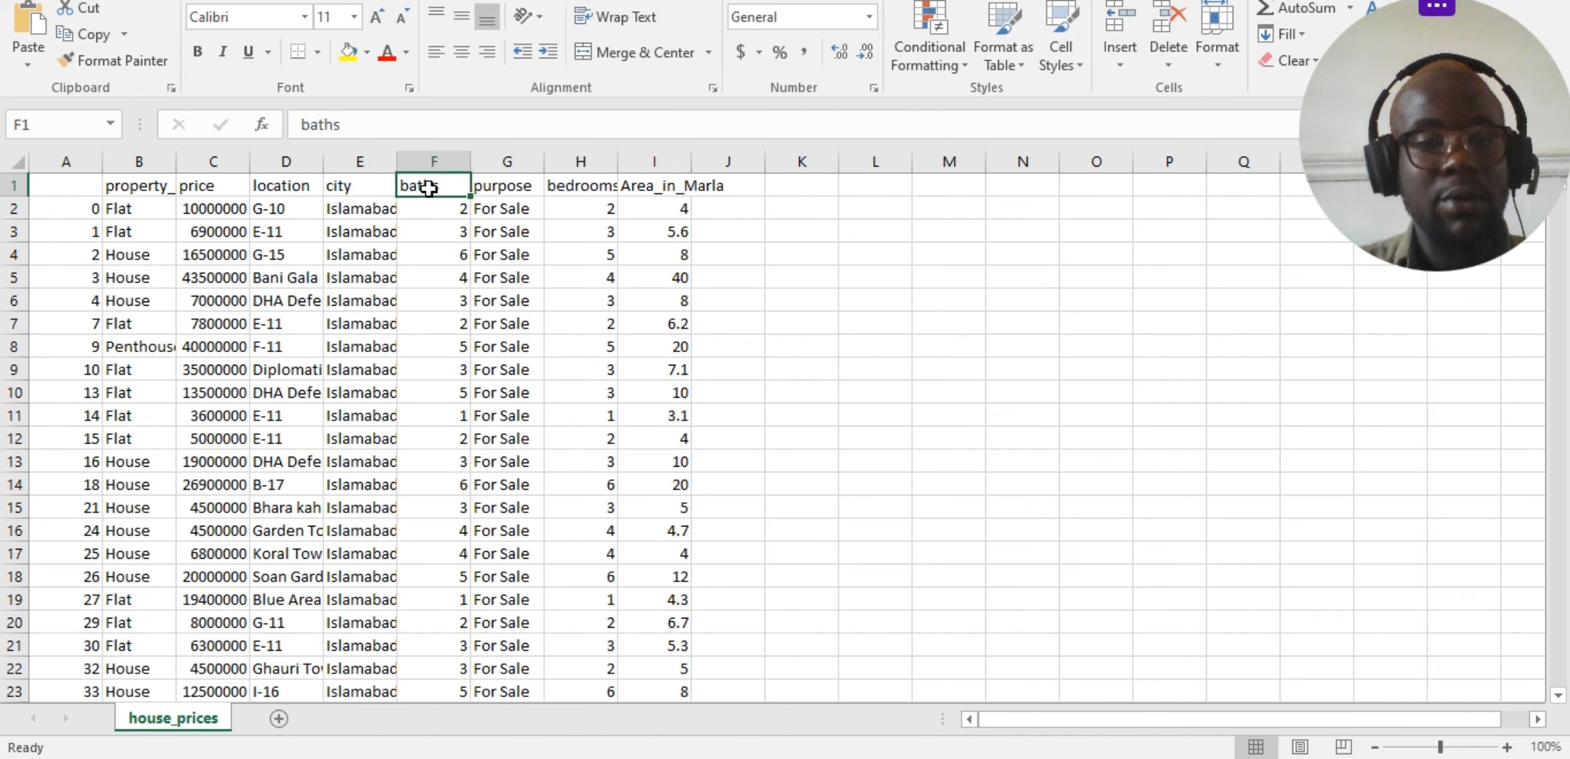
{"action": "left_click", "coordinate": [521, 190]}
{"action": "left_click", "coordinate": [590, 184]}
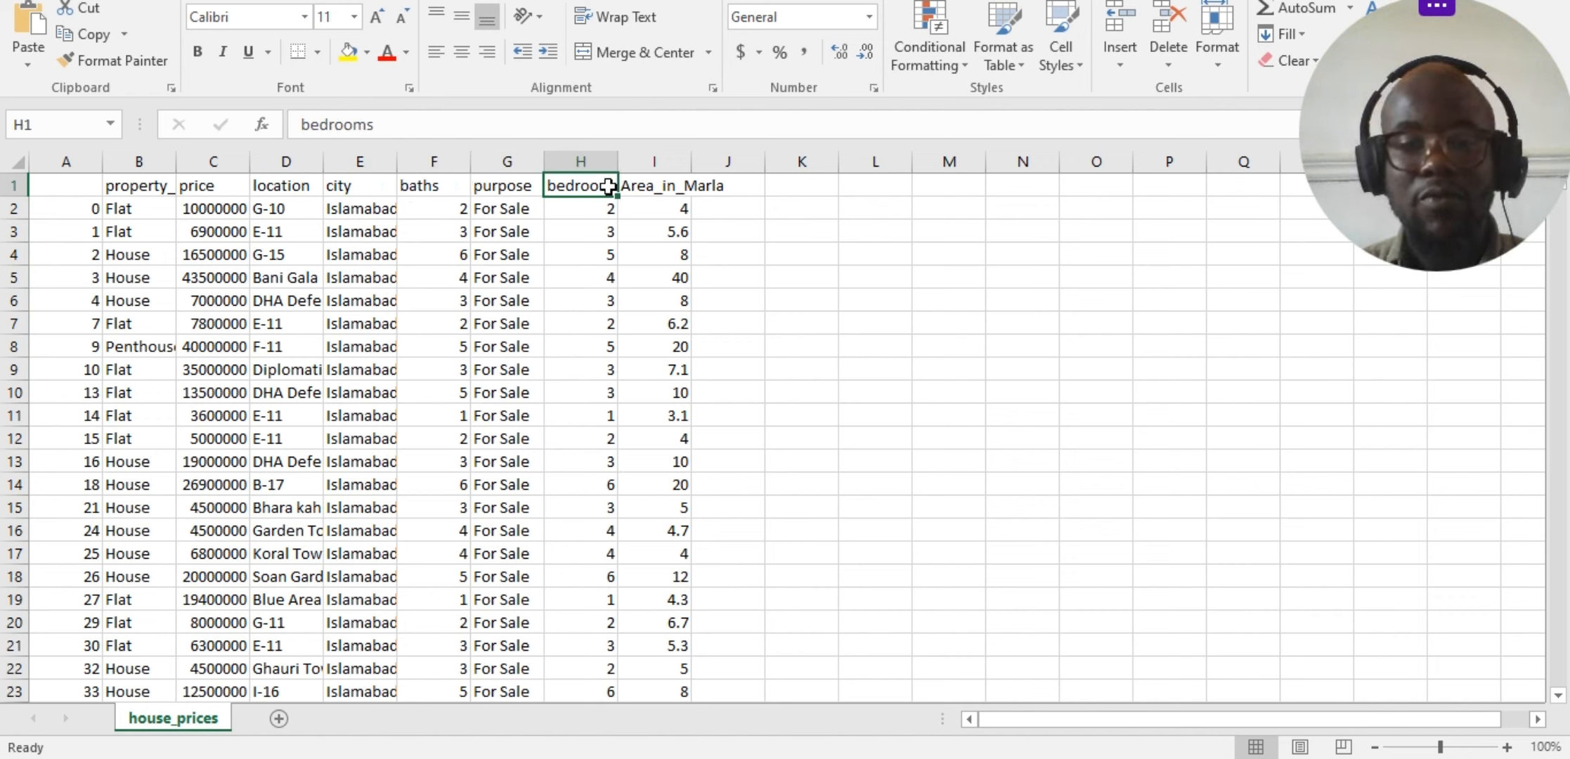
{"action": "left_click", "coordinate": [684, 185]}
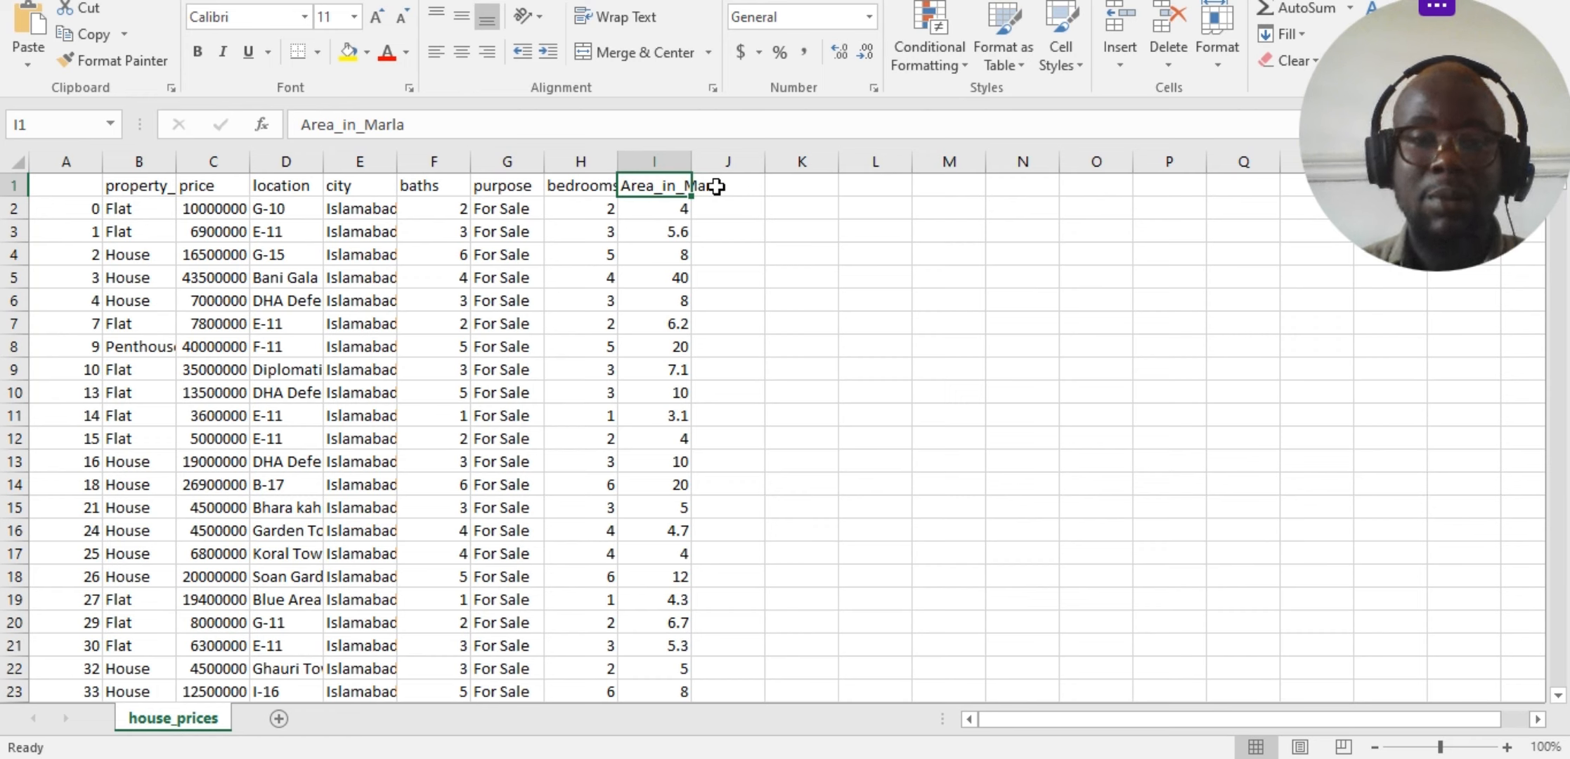
{"action": "left_click", "coordinate": [715, 186]}
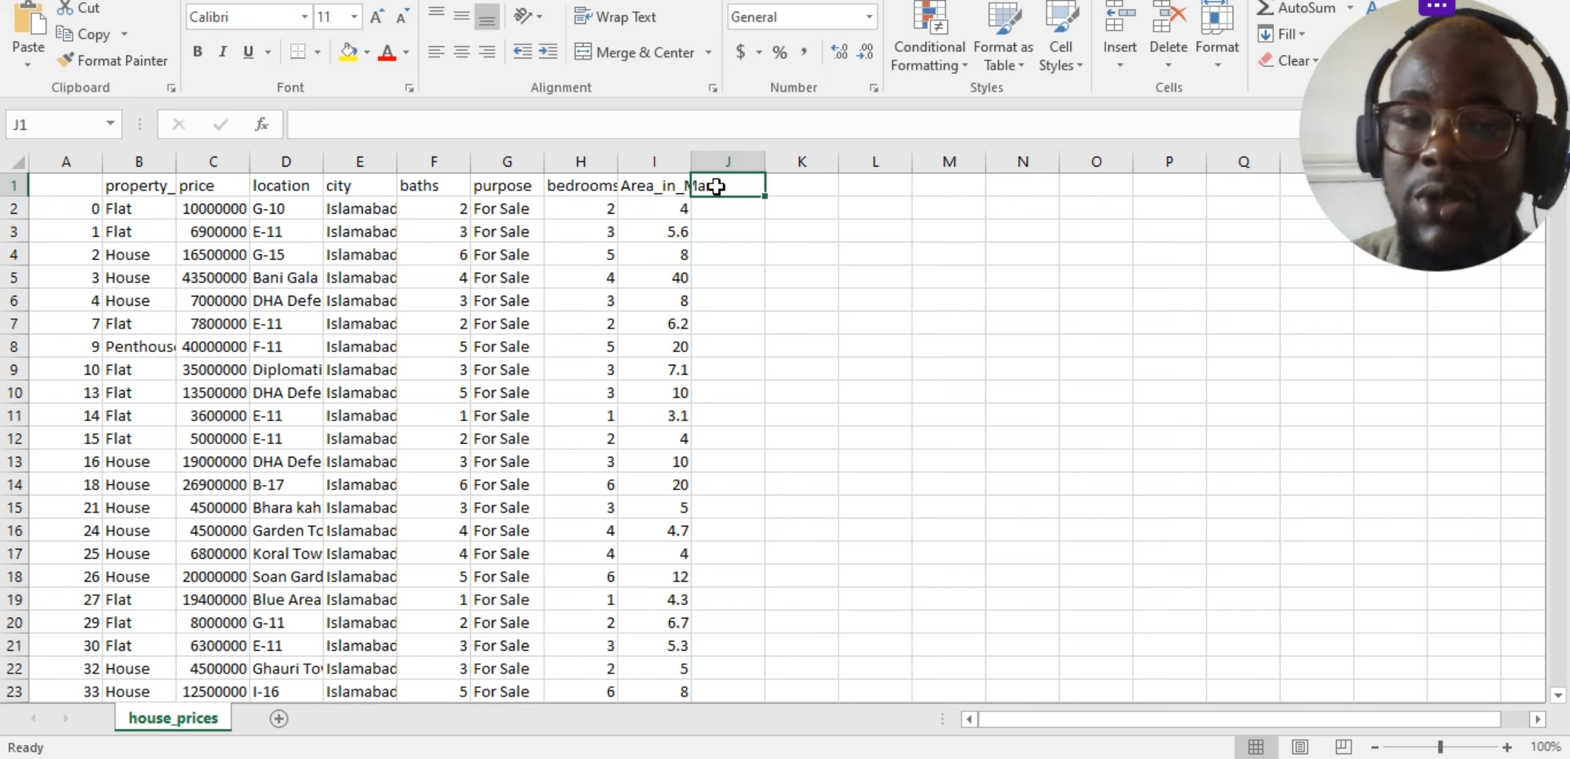
{"action": "left_click", "coordinate": [680, 186]}
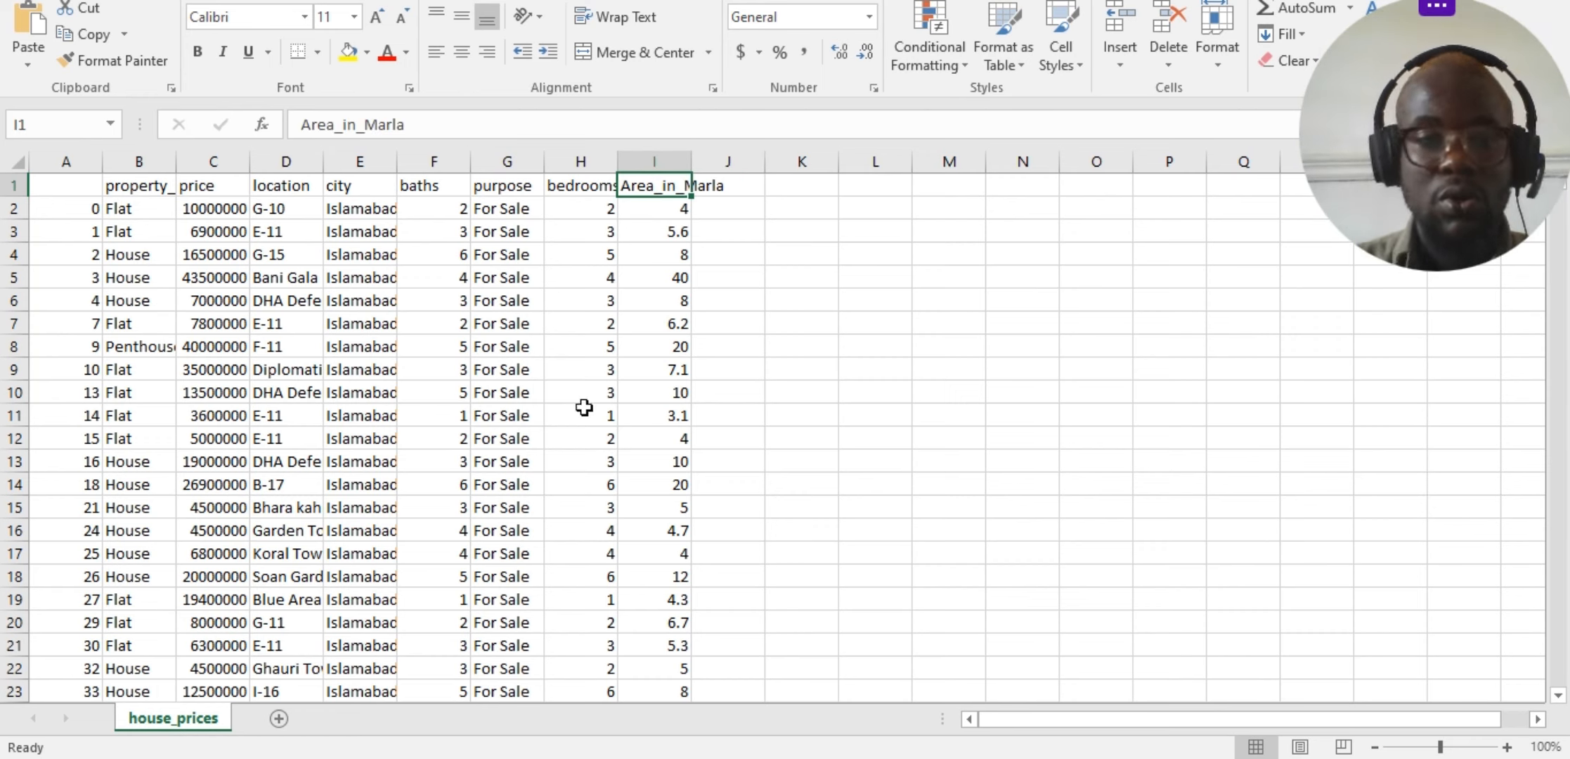
{"action": "scroll", "coordinate": [422, 454], "scroll_direction": "down", "scroll_amount": 2}
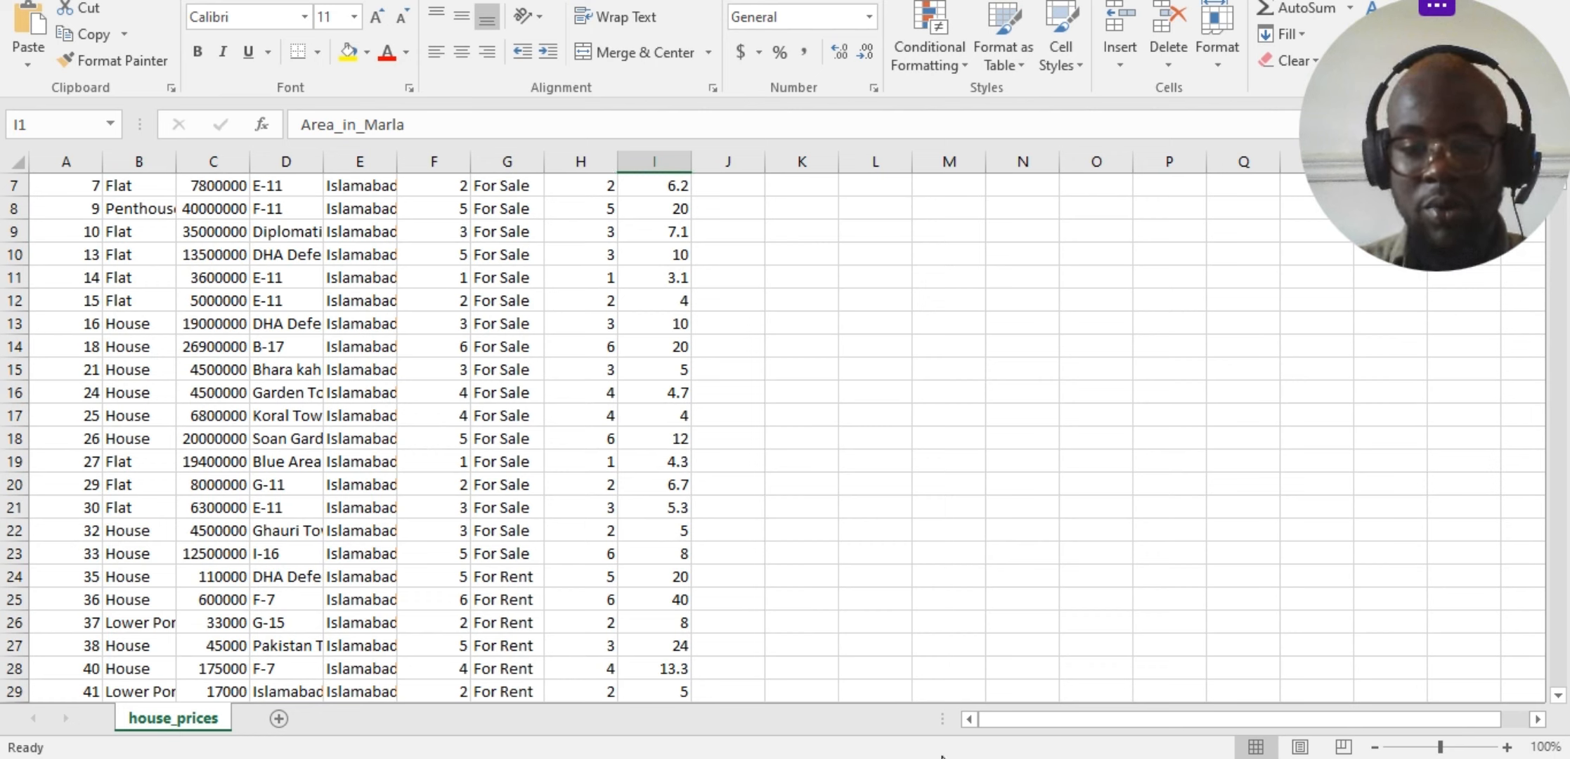
Check the variable types in Autogon's feature table, then return to Excel and examine the entries in the property_type column
{"action": "key", "text": "alt+Tab"}
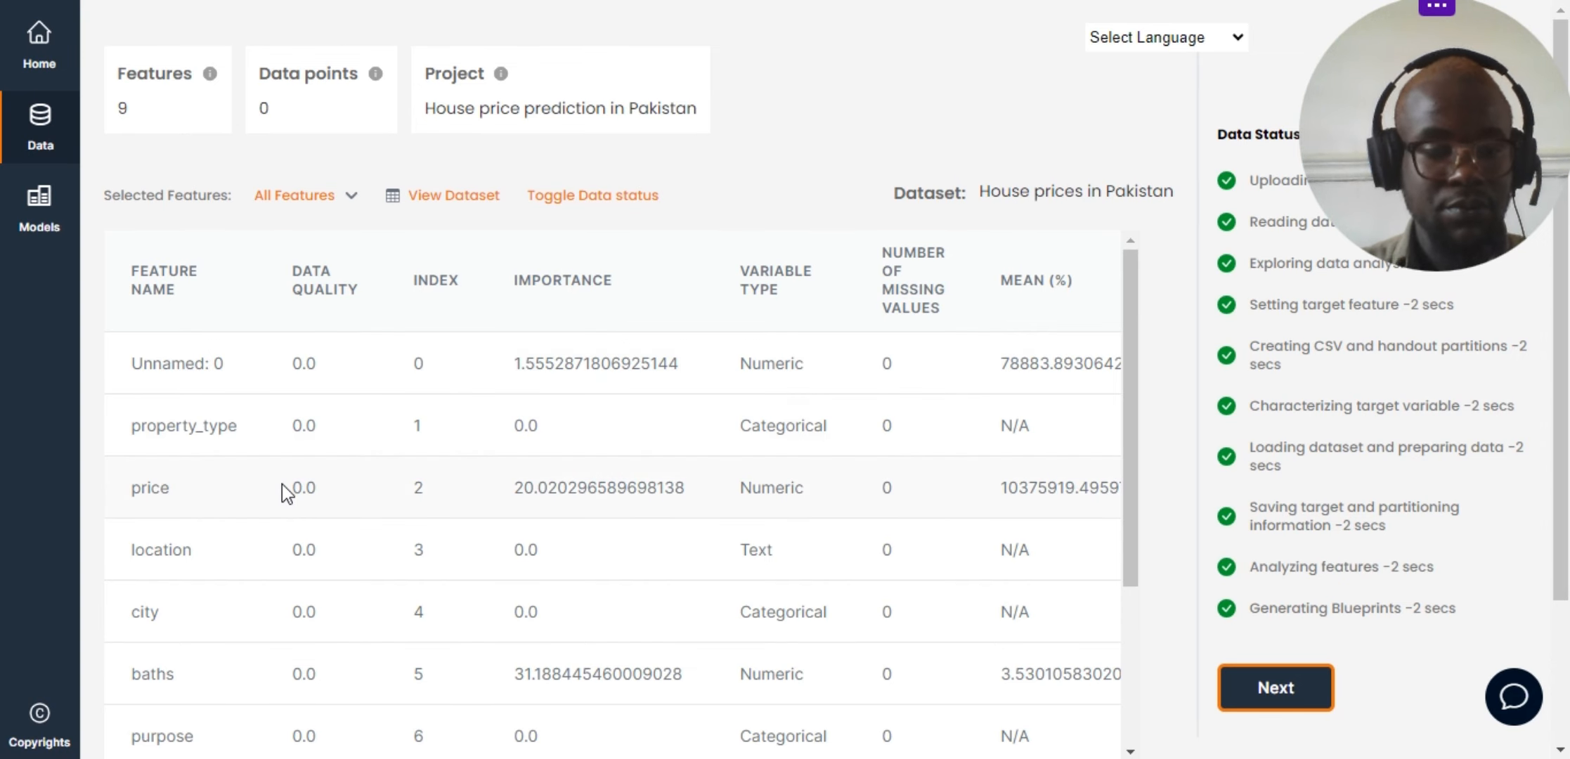
{"action": "scroll", "coordinate": [282, 483], "scroll_direction": "down", "scroll_amount": 1}
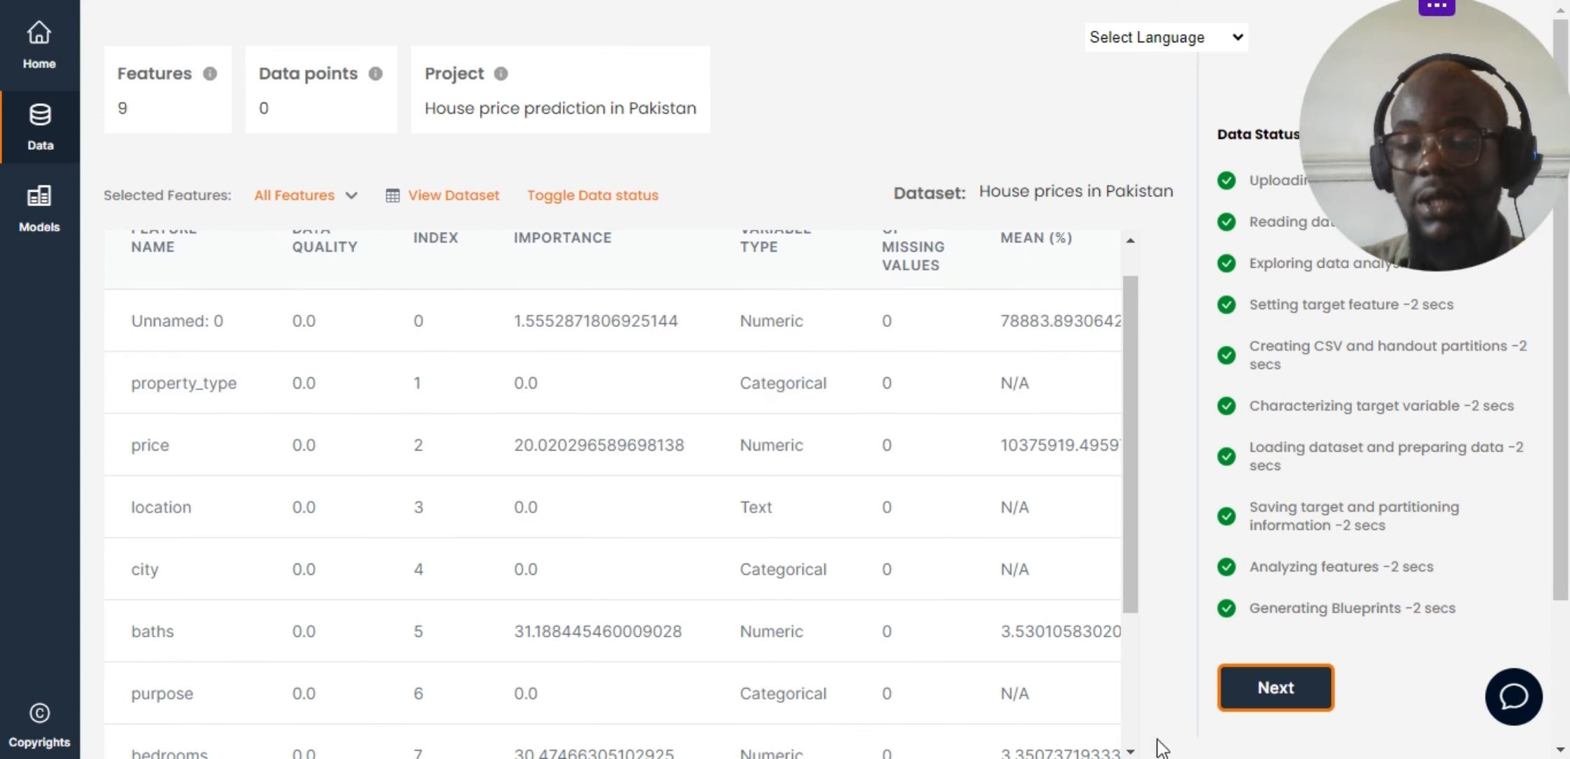
{"action": "key", "text": "alt+Tab"}
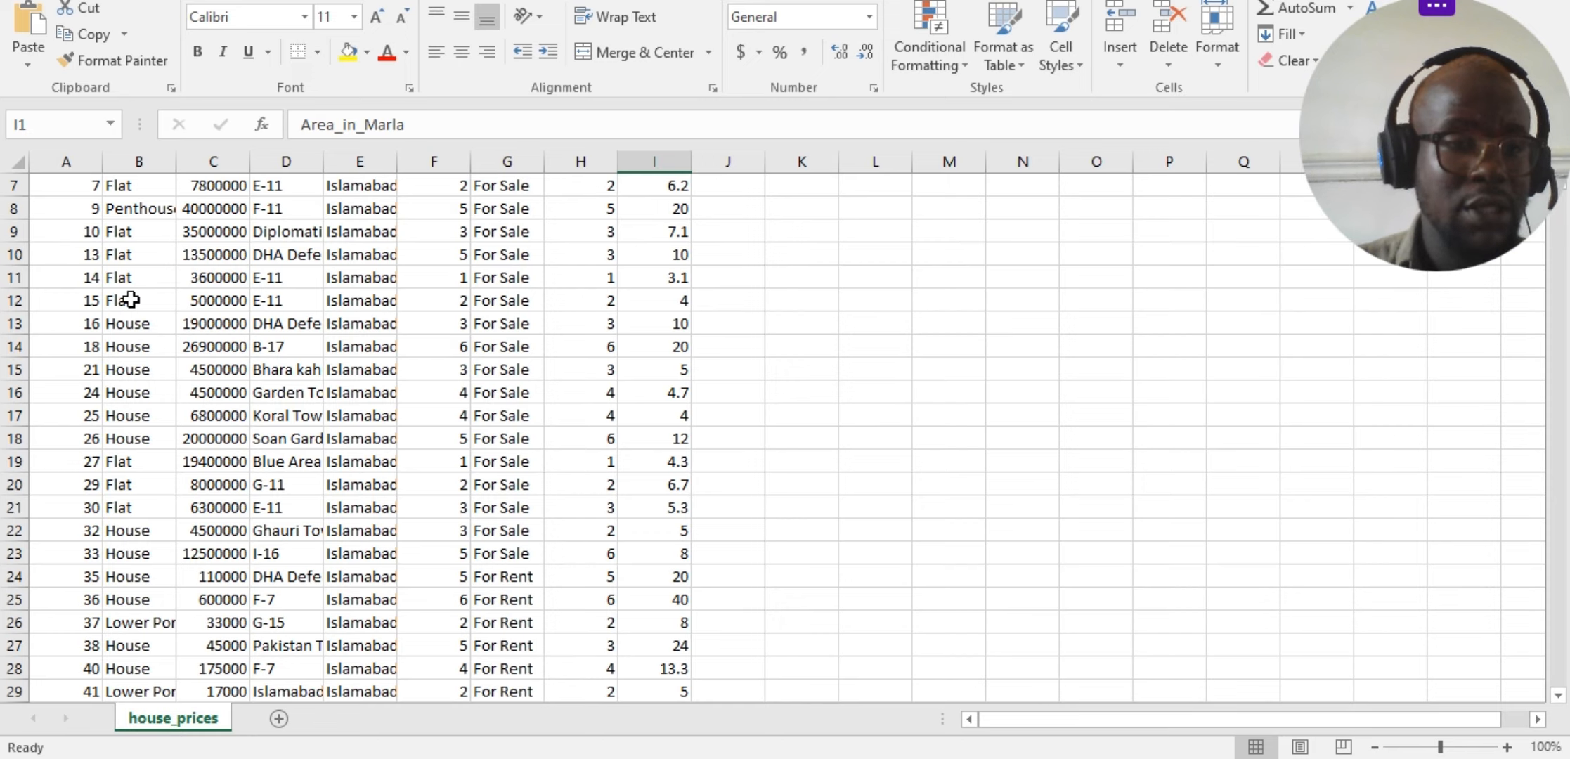
{"action": "scroll", "coordinate": [131, 299], "scroll_direction": "up", "scroll_amount": 2}
{"action": "left_click", "coordinate": [149, 351]}
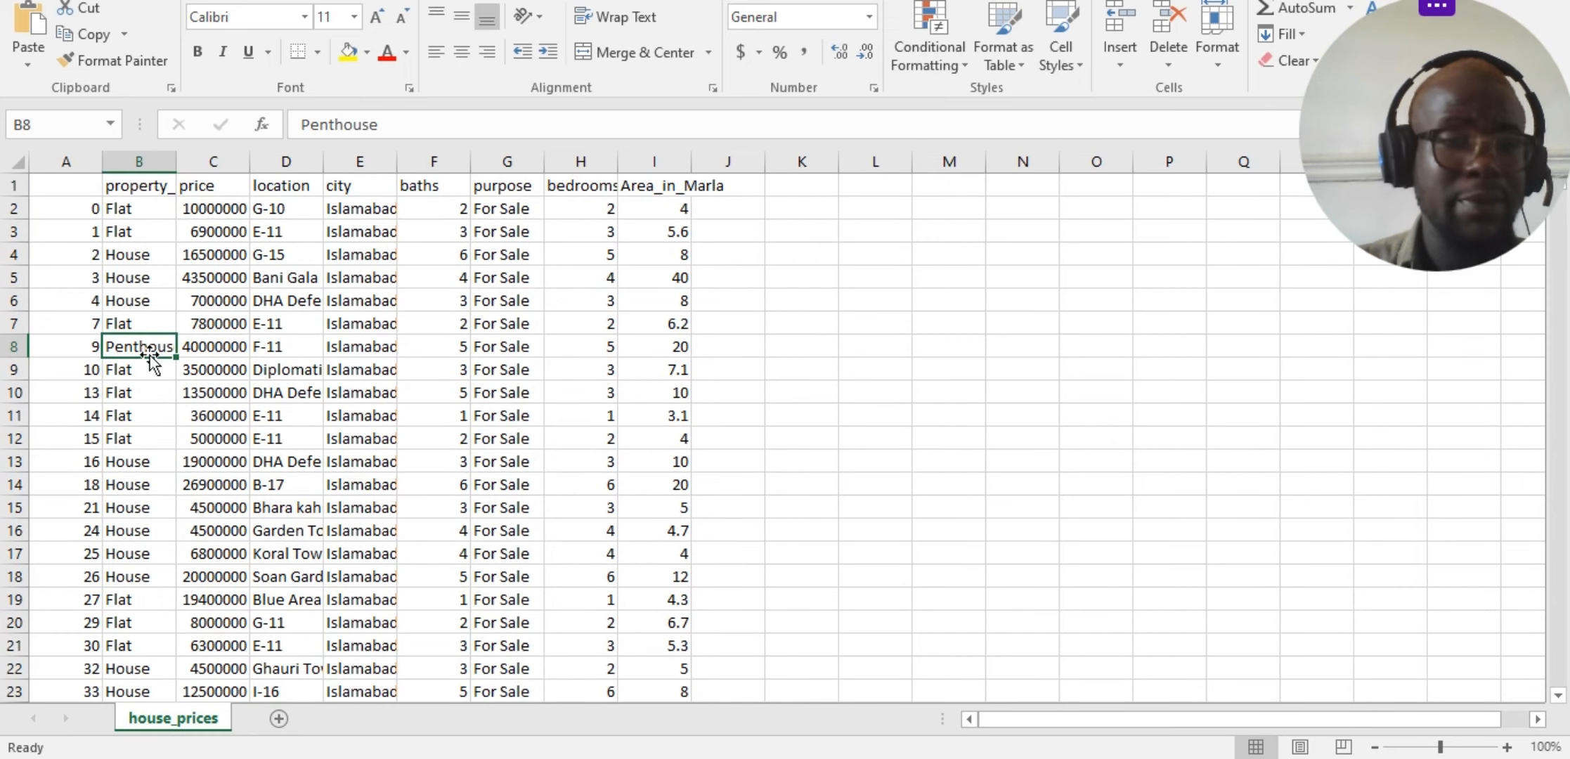
{"action": "scroll", "coordinate": [133, 442], "scroll_direction": "down", "scroll_amount": 4}
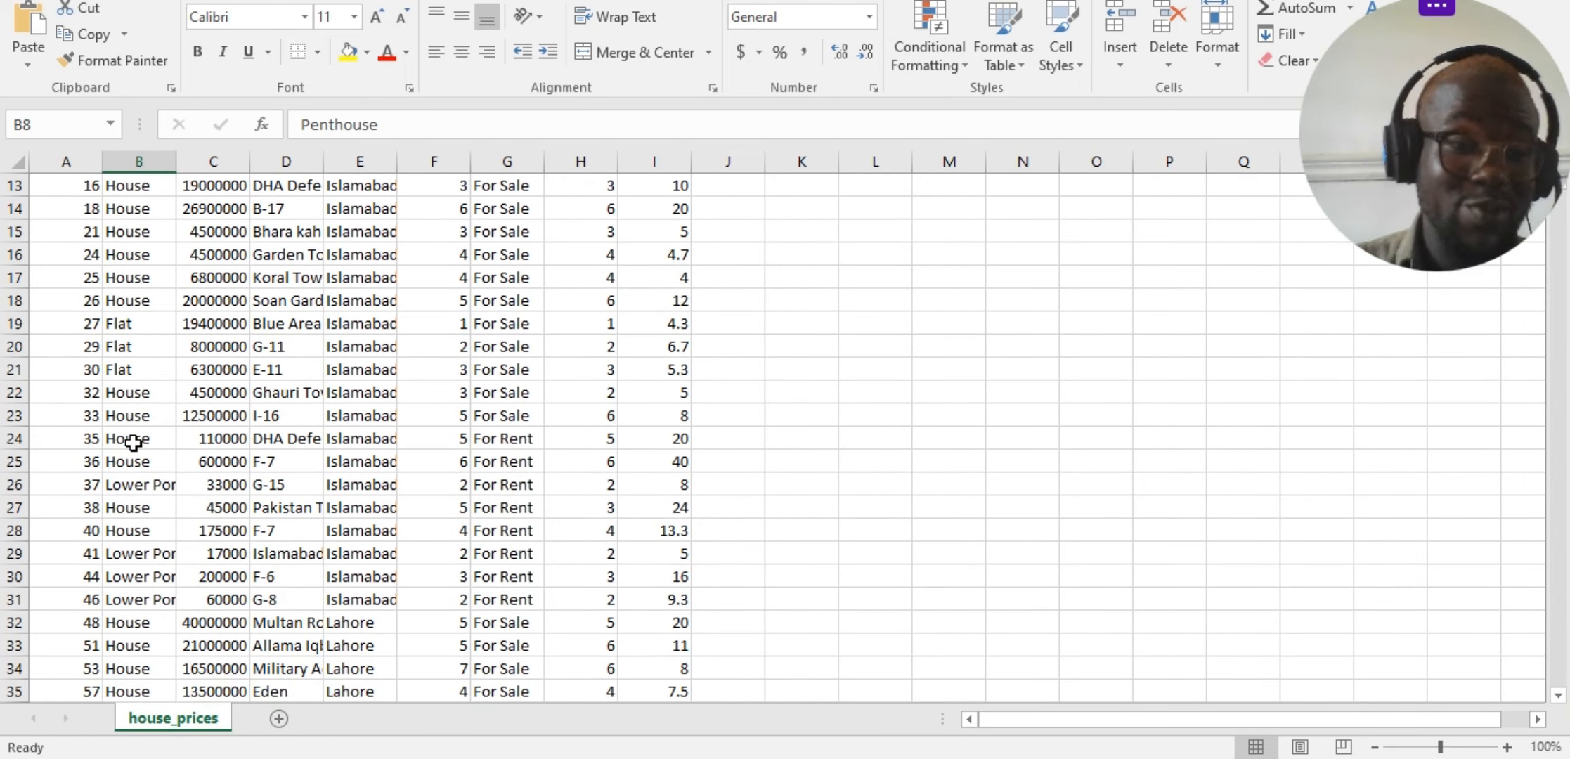
{"action": "left_click", "coordinate": [134, 505]}
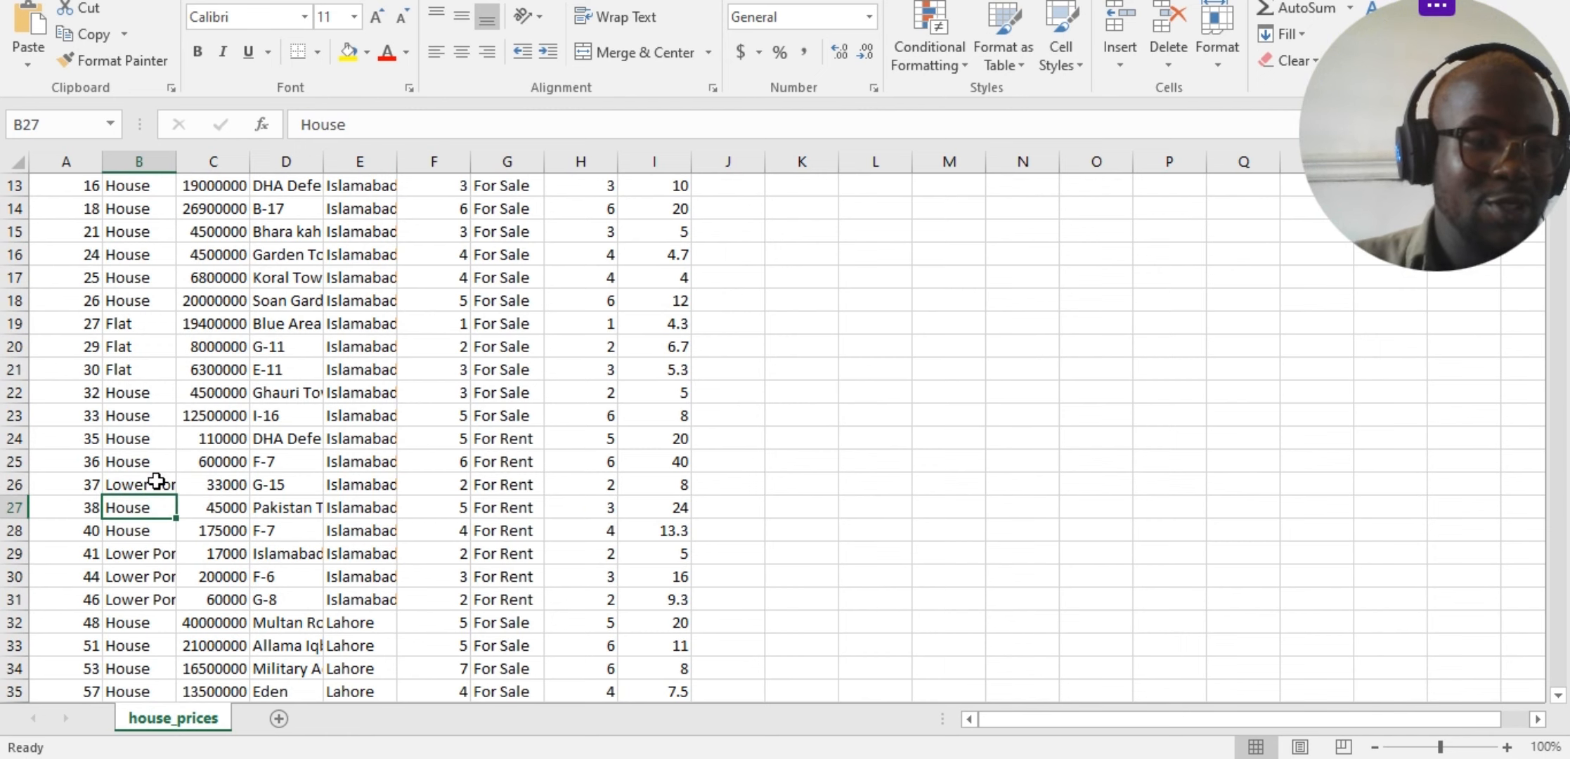
{"action": "left_click", "coordinate": [156, 483]}
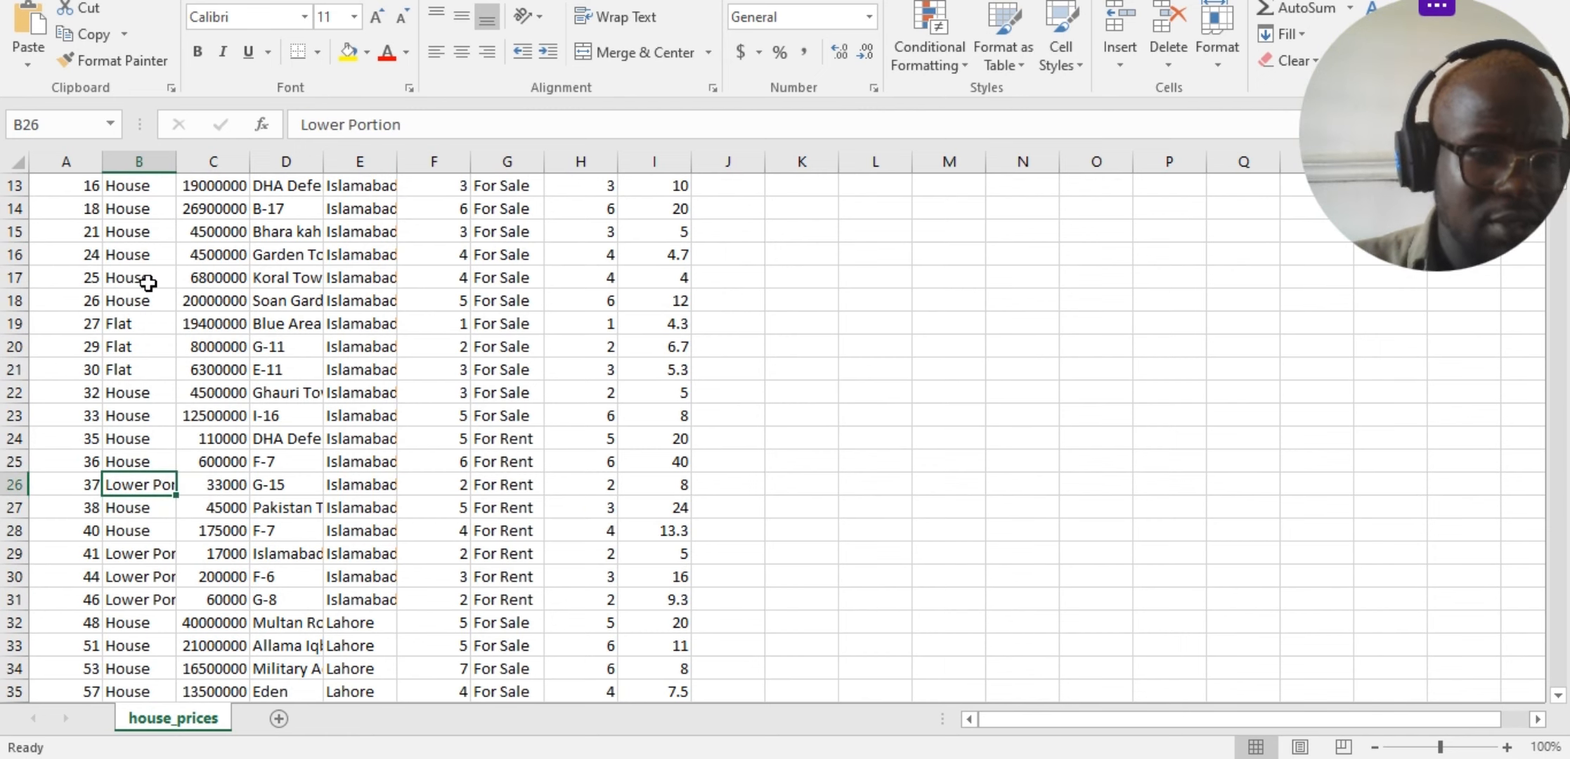
{"action": "scroll", "coordinate": [149, 290], "scroll_direction": "up", "scroll_amount": 4}
Widen the price and property_type columns of the house_prices sheet so their contents can be read in full
{"action": "left_click", "coordinate": [234, 191]}
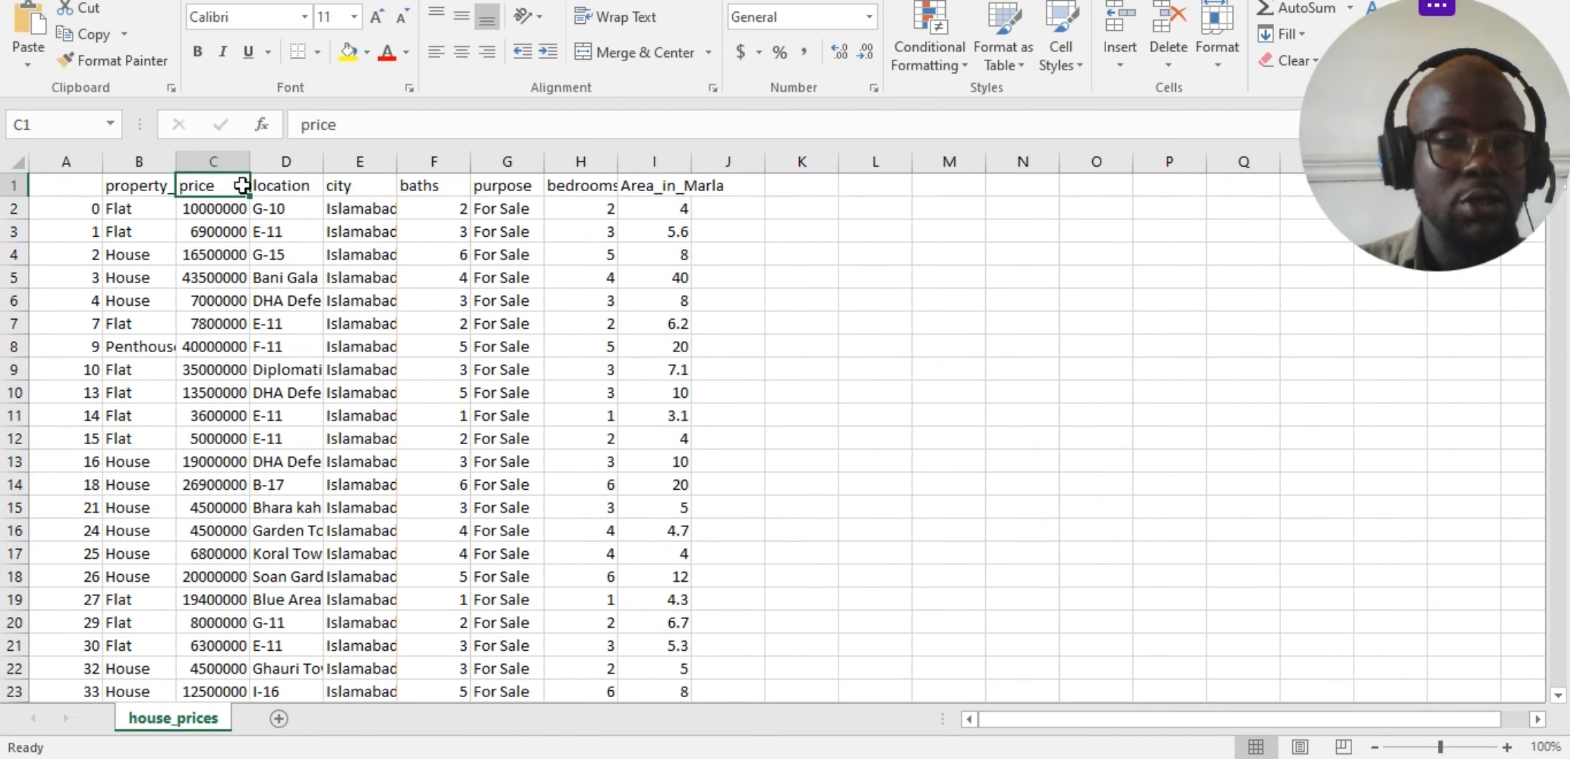
{"action": "left_click_drag", "start_coordinate": [250, 162], "coordinate": [346, 167]}
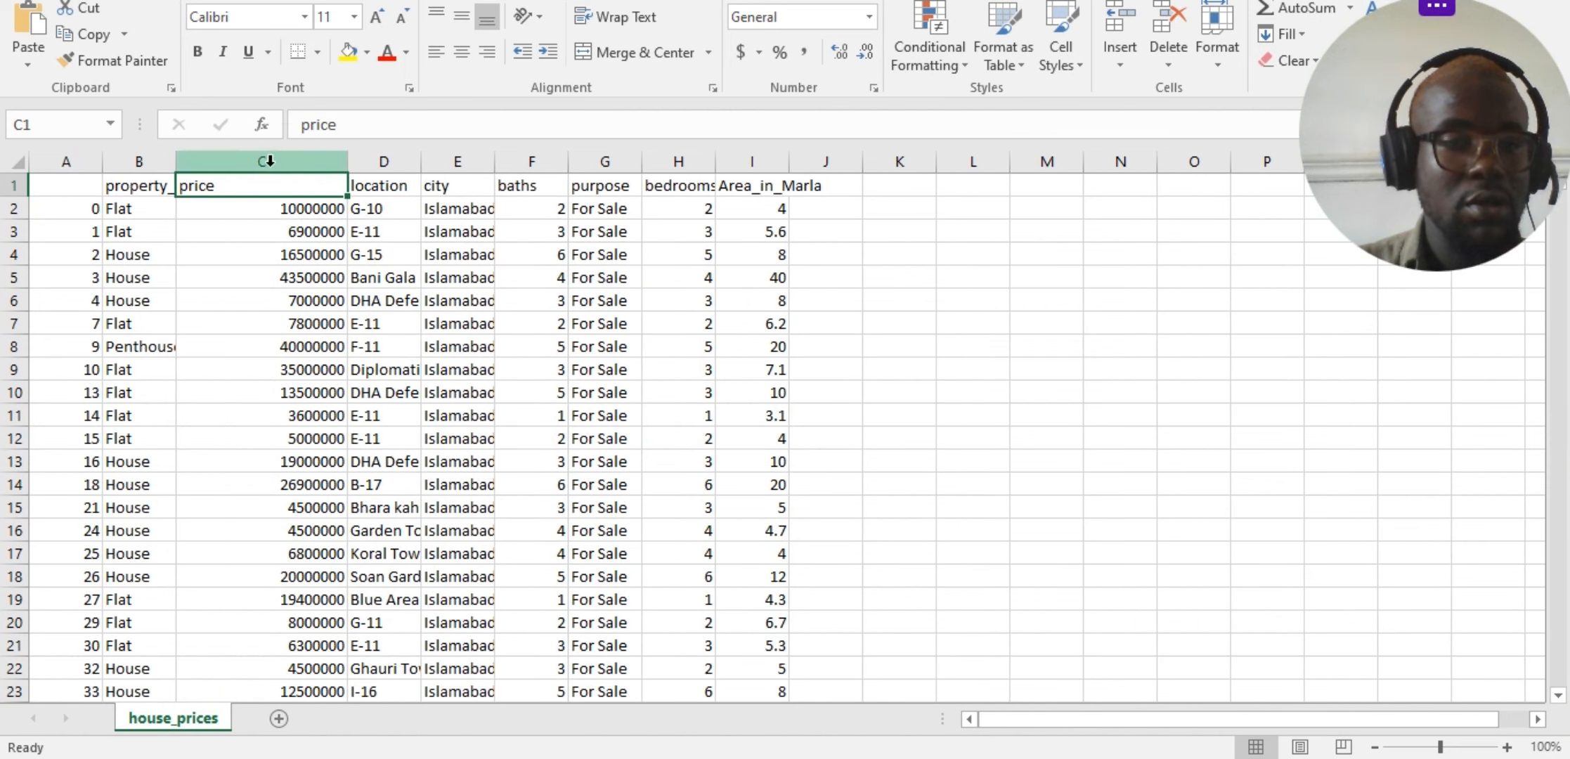
{"action": "left_click", "coordinate": [153, 184]}
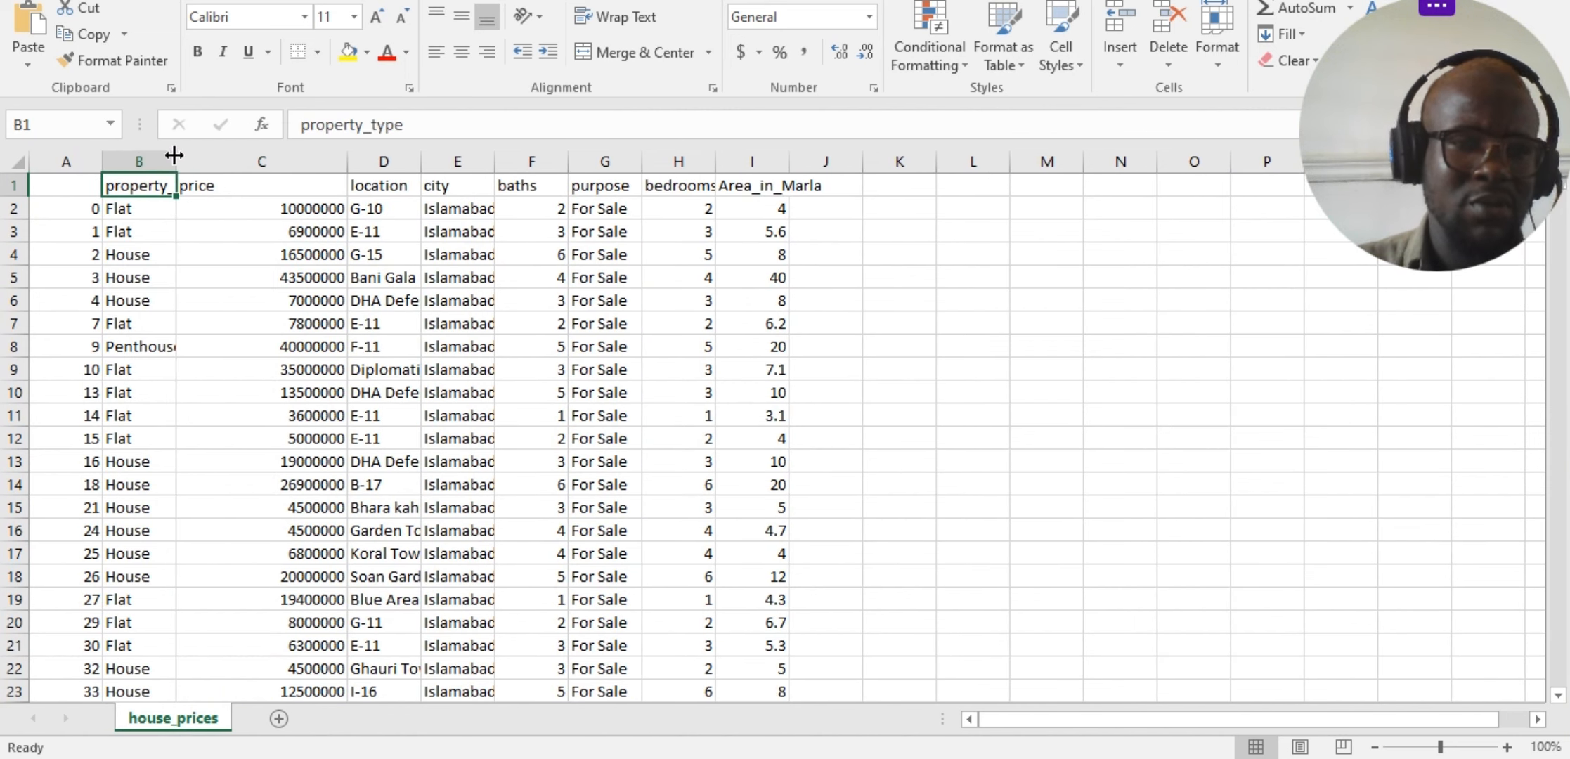
{"action": "left_click_drag", "start_coordinate": [167, 164], "coordinate": [281, 163]}
Look through the property types listed down the house_prices sheet to about row 124
{"action": "scroll", "coordinate": [203, 320], "scroll_direction": "down", "scroll_amount": 4}
{"action": "scroll", "coordinate": [203, 320], "scroll_direction": "down", "scroll_amount": 1}
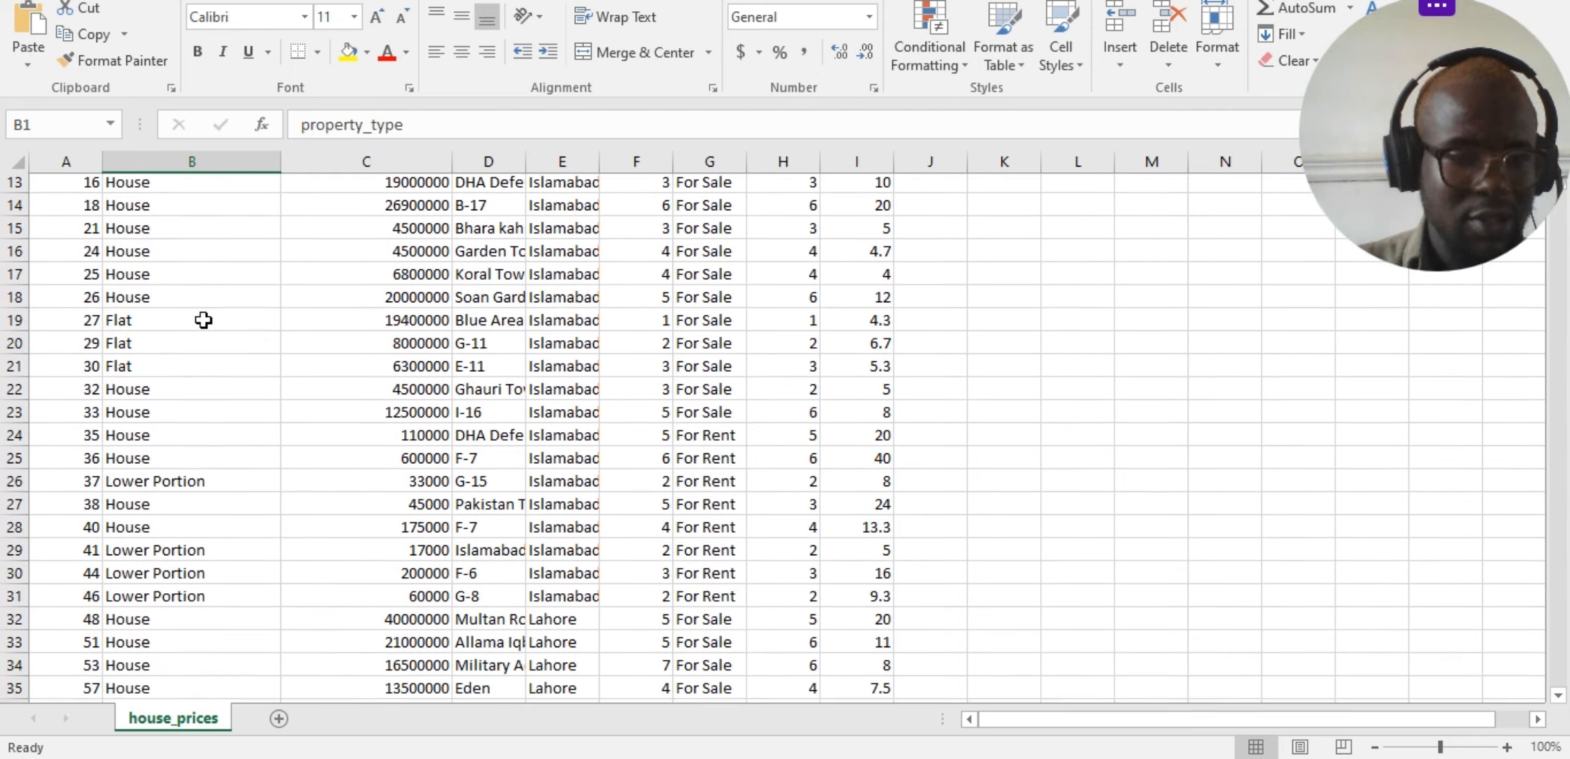
{"action": "scroll", "coordinate": [176, 603], "scroll_direction": "down", "scroll_amount": 11}
{"action": "scroll", "coordinate": [175, 602], "scroll_direction": "down", "scroll_amount": 14}
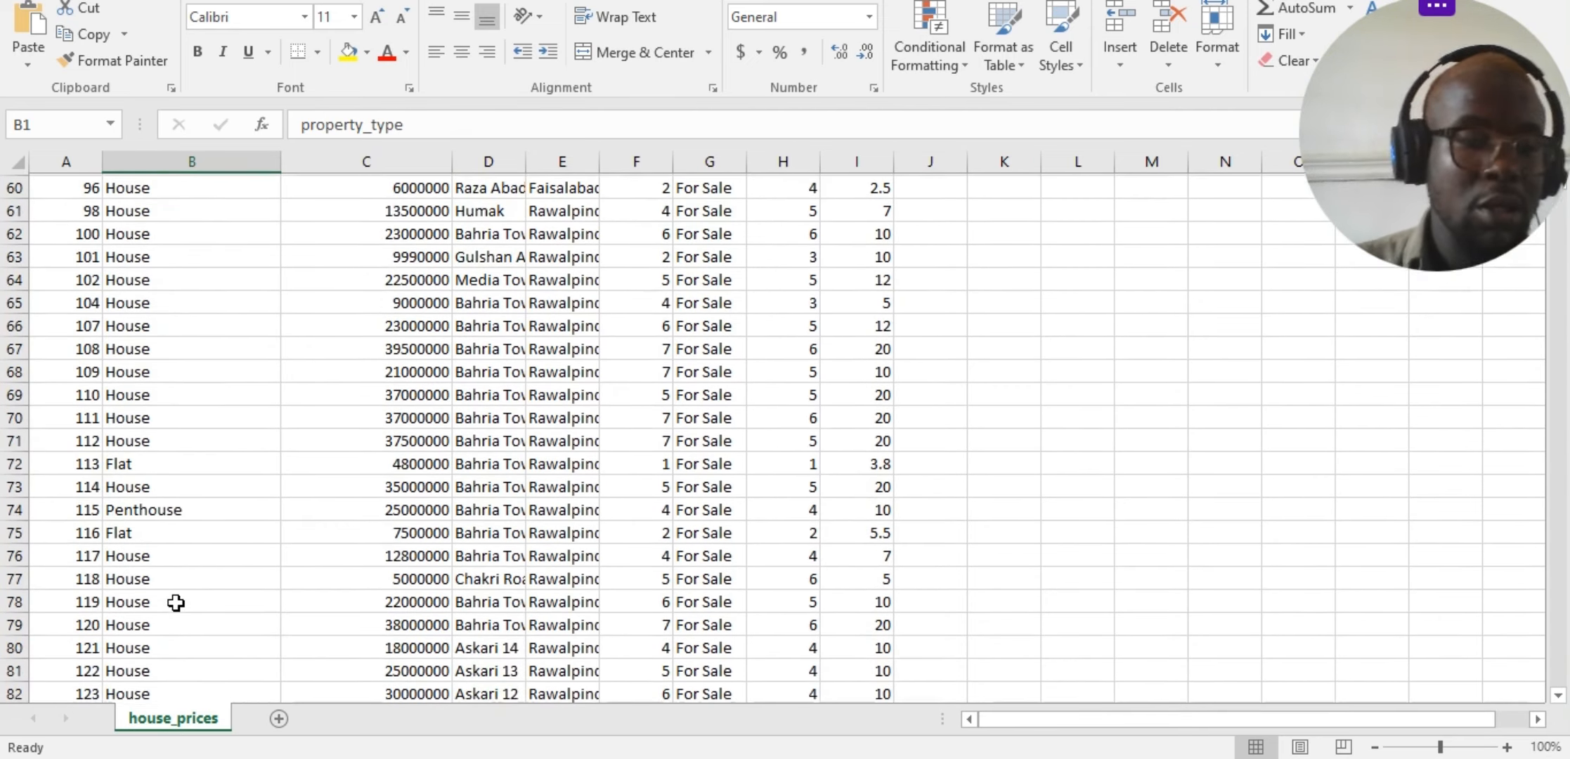
{"action": "scroll", "coordinate": [176, 602], "scroll_direction": "down", "scroll_amount": 4}
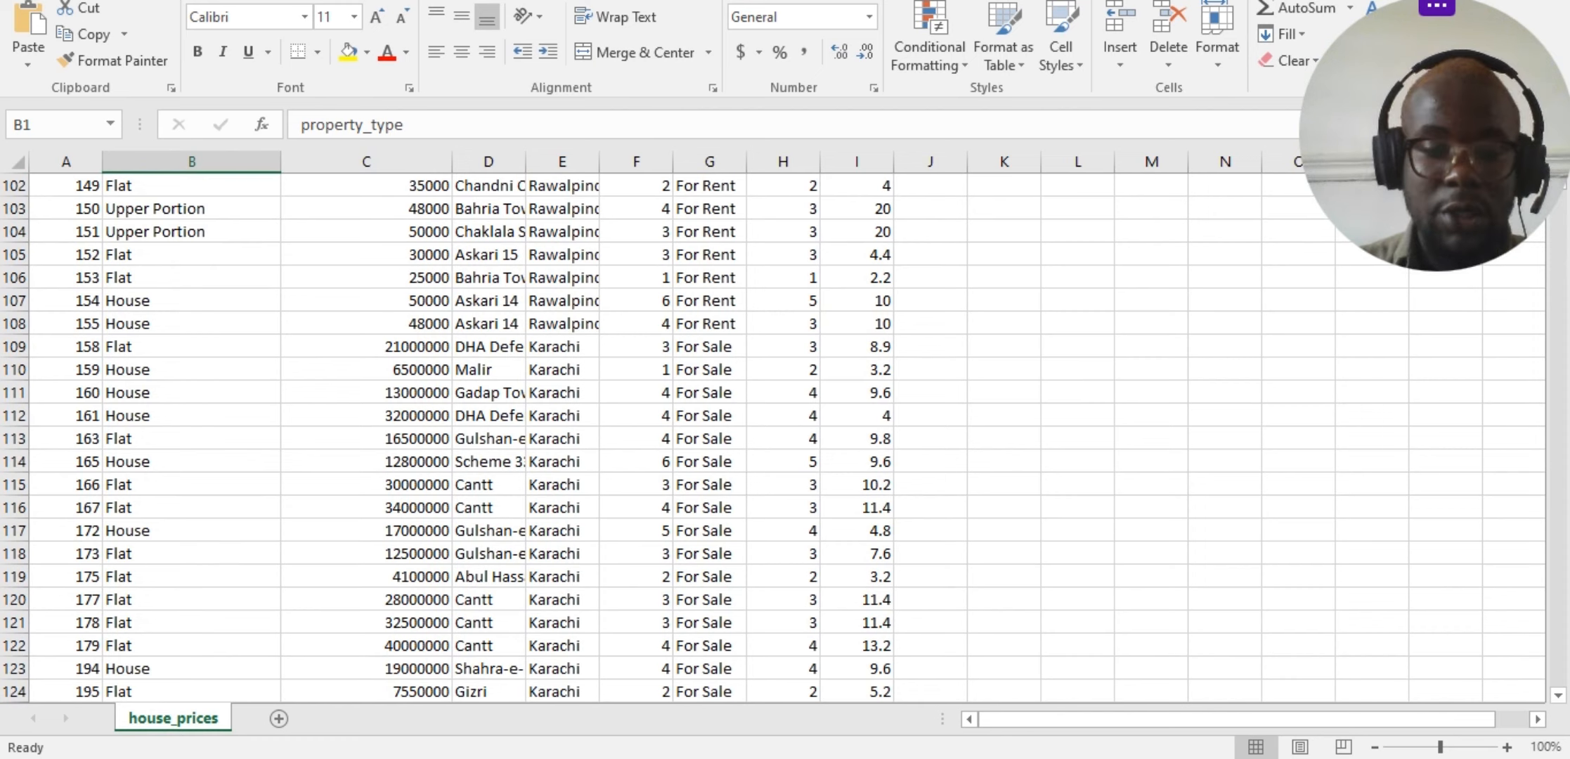
Check the city feature's variable type in Autogon's feature table, then return to Excel and examine the city column down to about row 156
{"action": "left_click", "coordinate": [667, 758]}
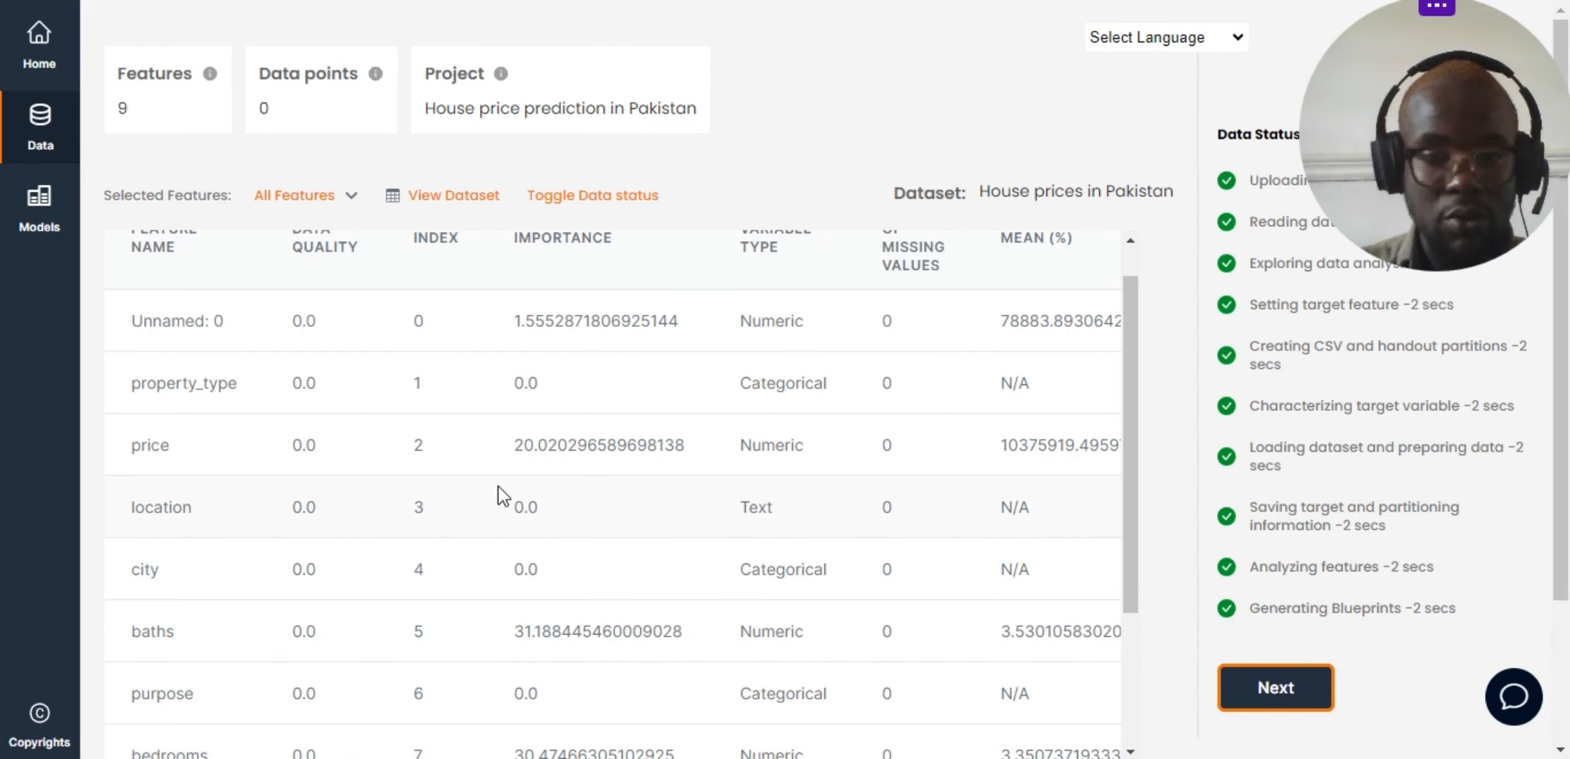
{"action": "scroll", "coordinate": [718, 543], "scroll_direction": "down", "scroll_amount": 3}
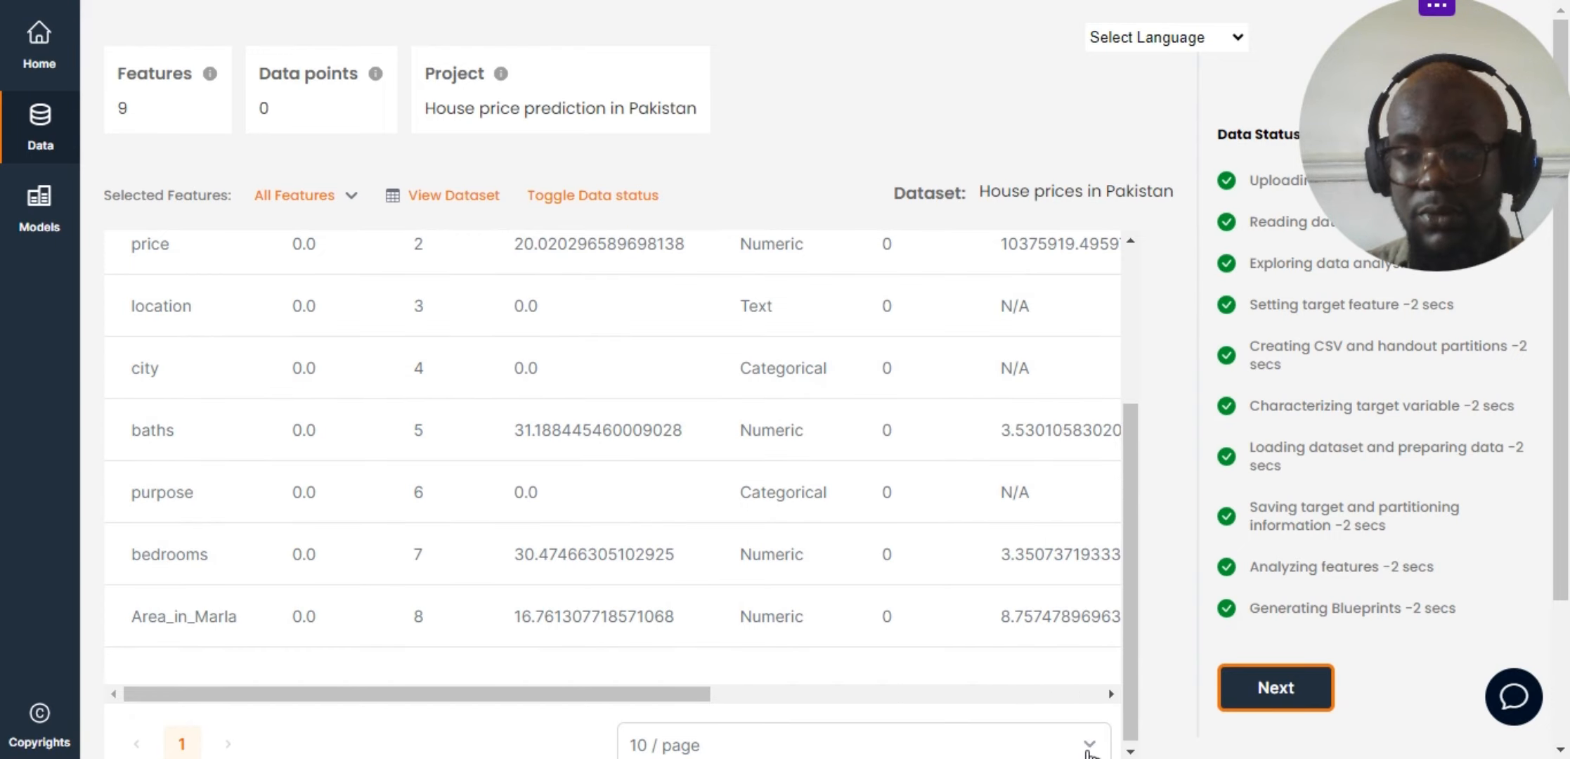
{"action": "key", "text": "alt+Tab"}
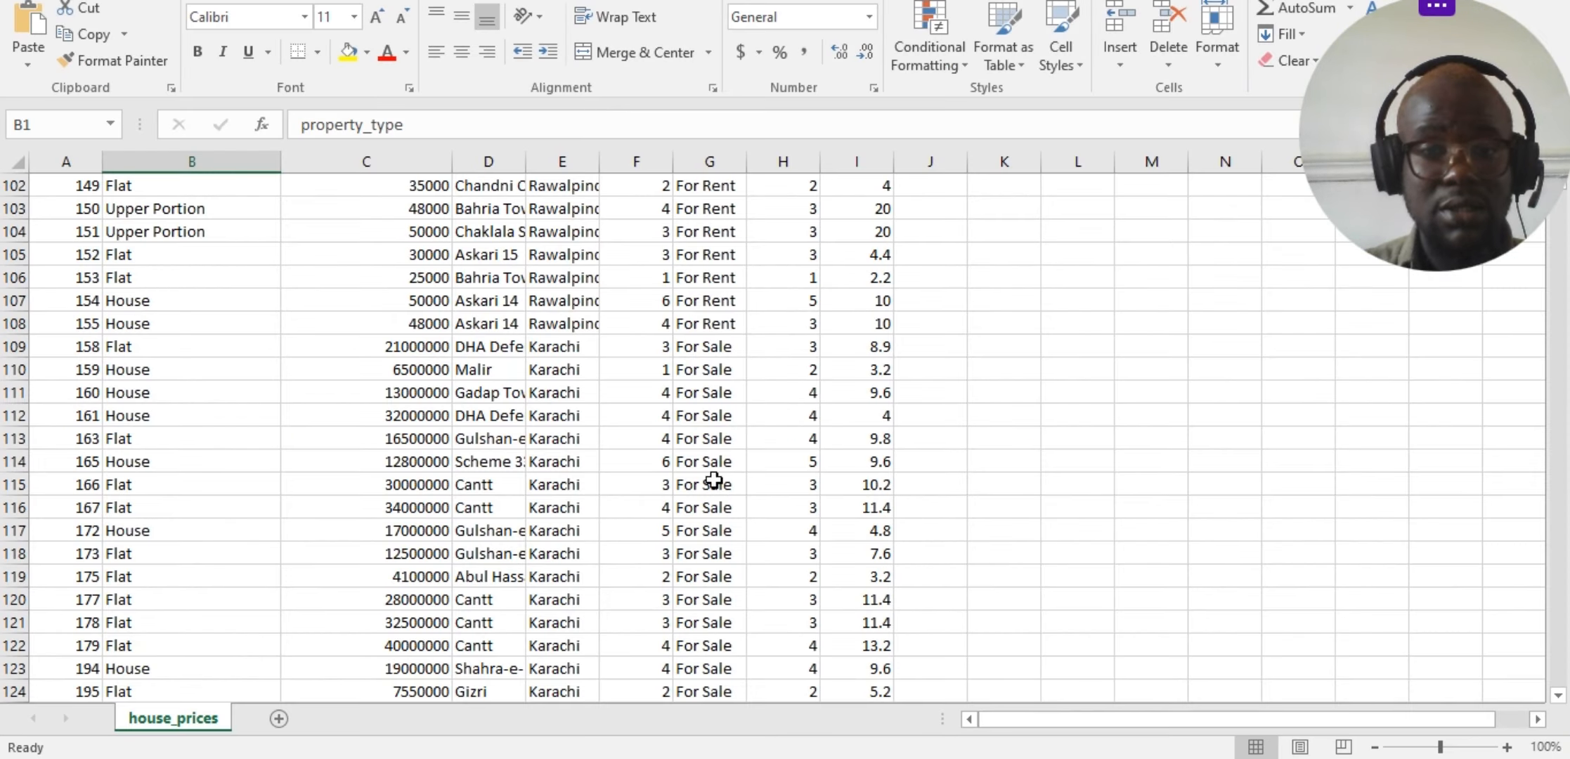
{"action": "scroll", "coordinate": [714, 481], "scroll_direction": "up", "scroll_amount": 20}
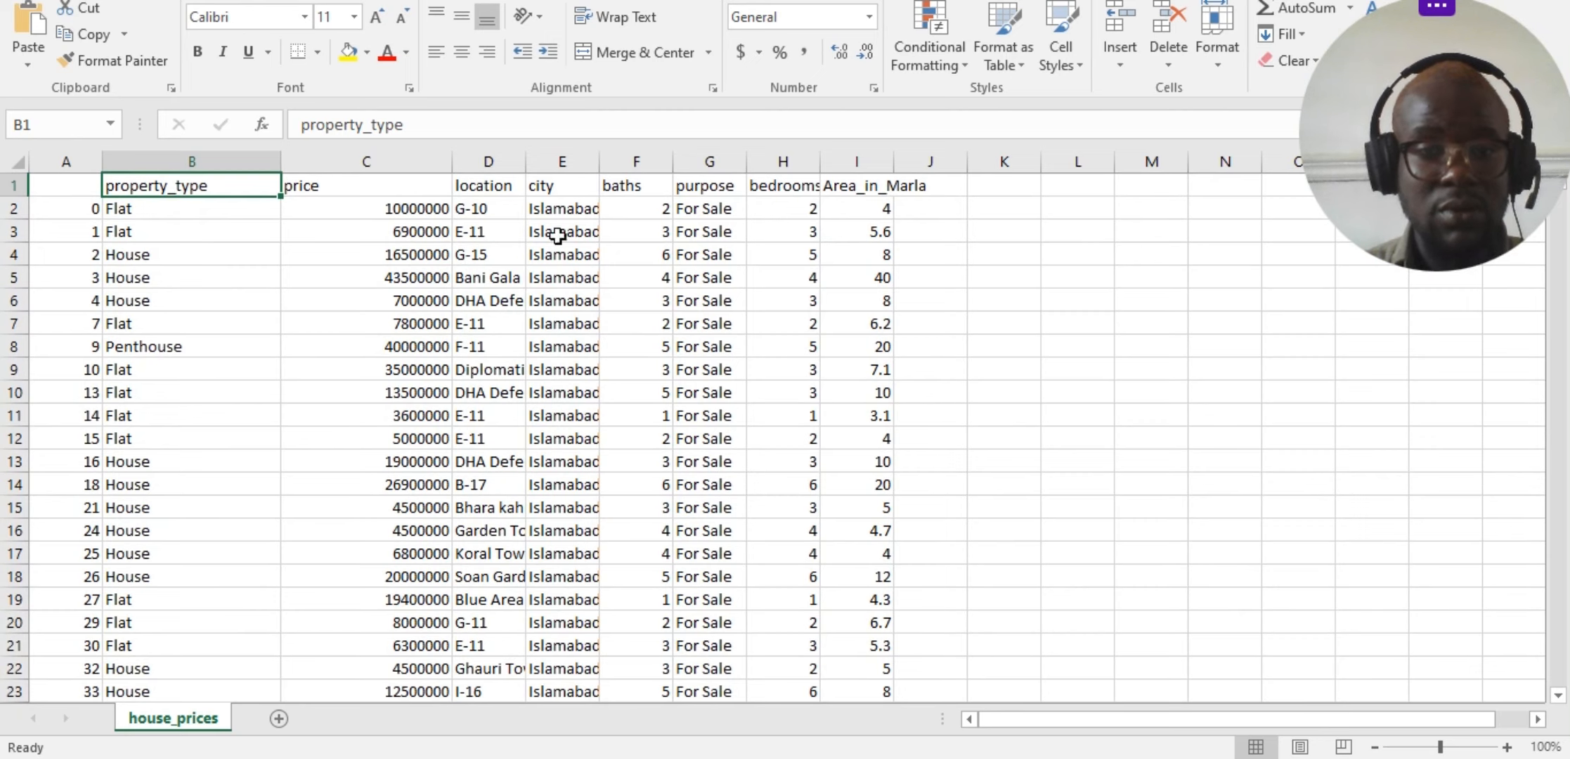
{"action": "scroll", "coordinate": [557, 451], "scroll_direction": "down", "scroll_amount": 8}
{"action": "scroll", "coordinate": [556, 451], "scroll_direction": "down", "scroll_amount": 15}
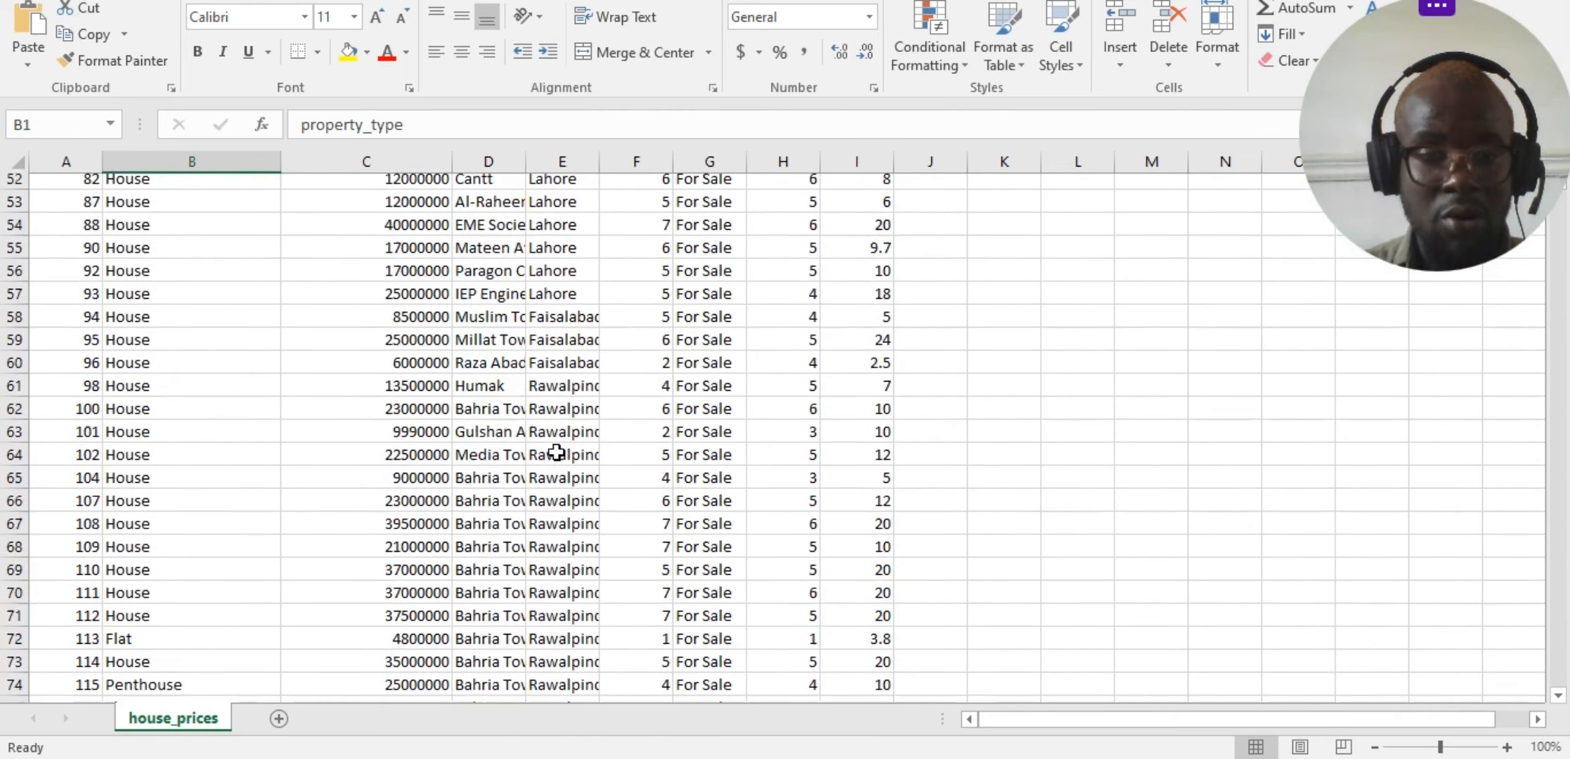
{"action": "scroll", "coordinate": [557, 452], "scroll_direction": "down", "scroll_amount": 20}
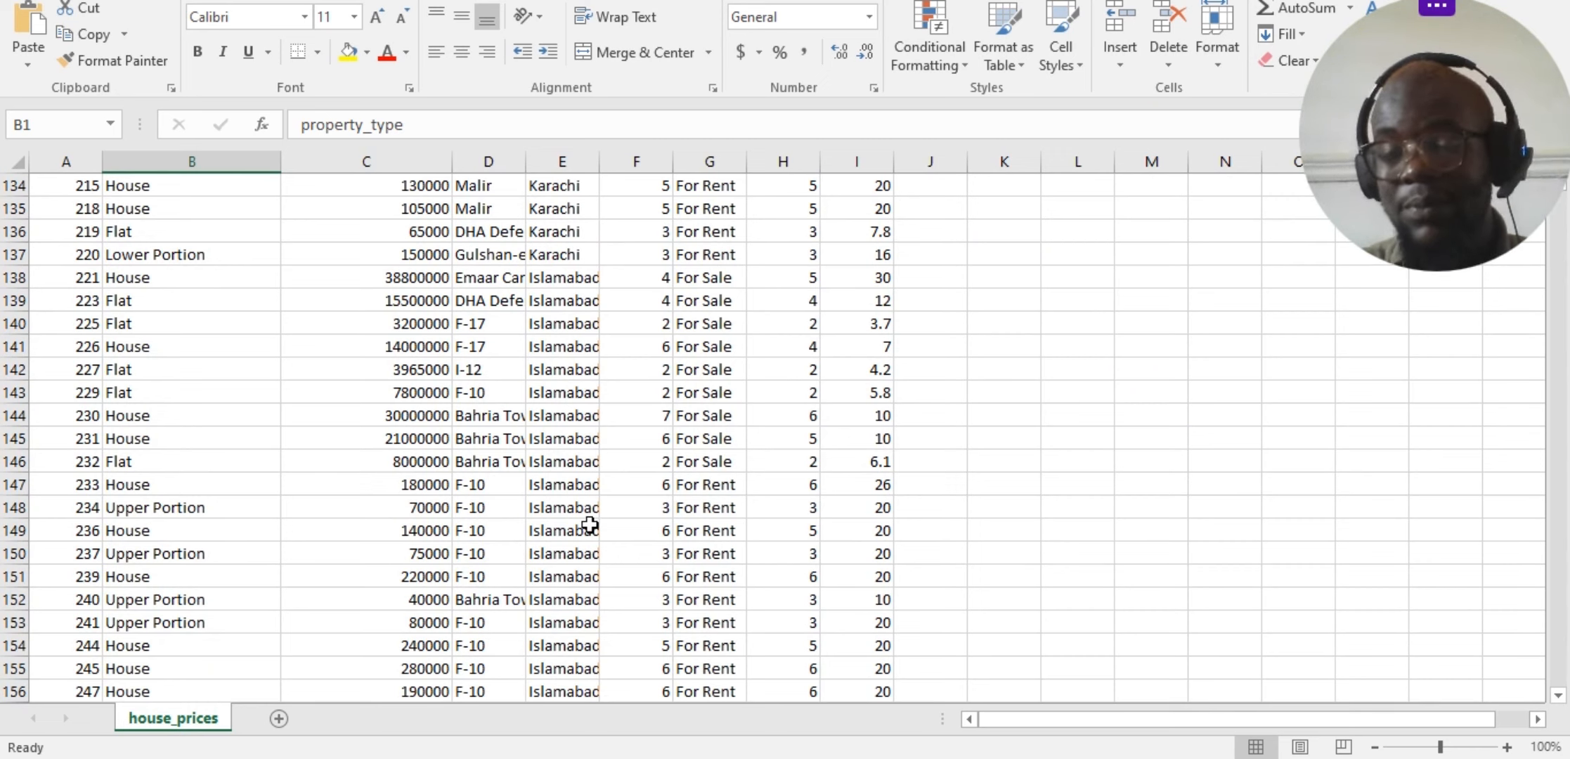
Check the purpose feature's variable type in Autogon, then return to Excel and examine the purpose column of the house_prices sheet
{"action": "key", "text": "alt+Tab"}
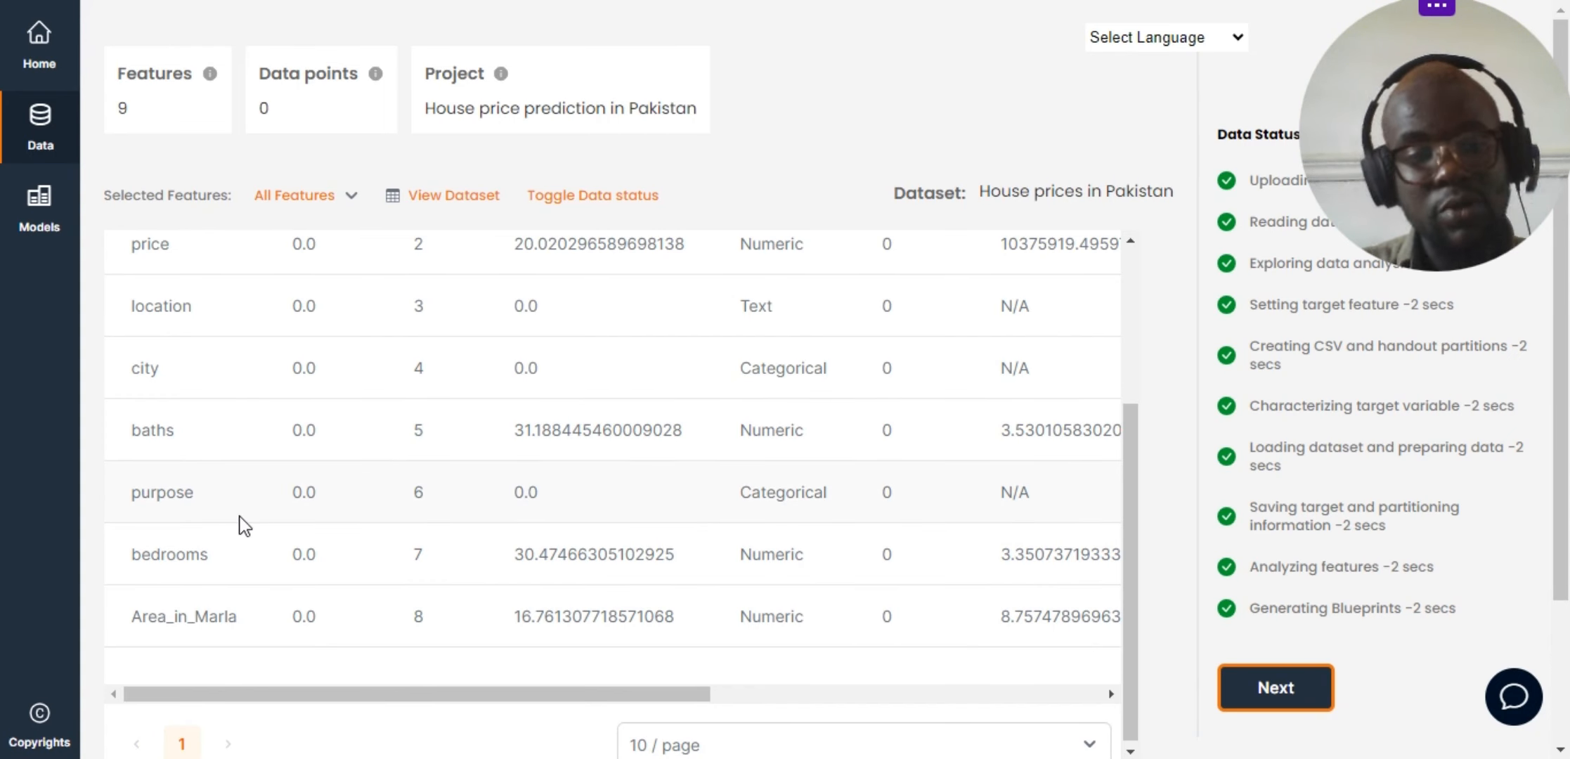
{"action": "key", "text": "alt+Tab"}
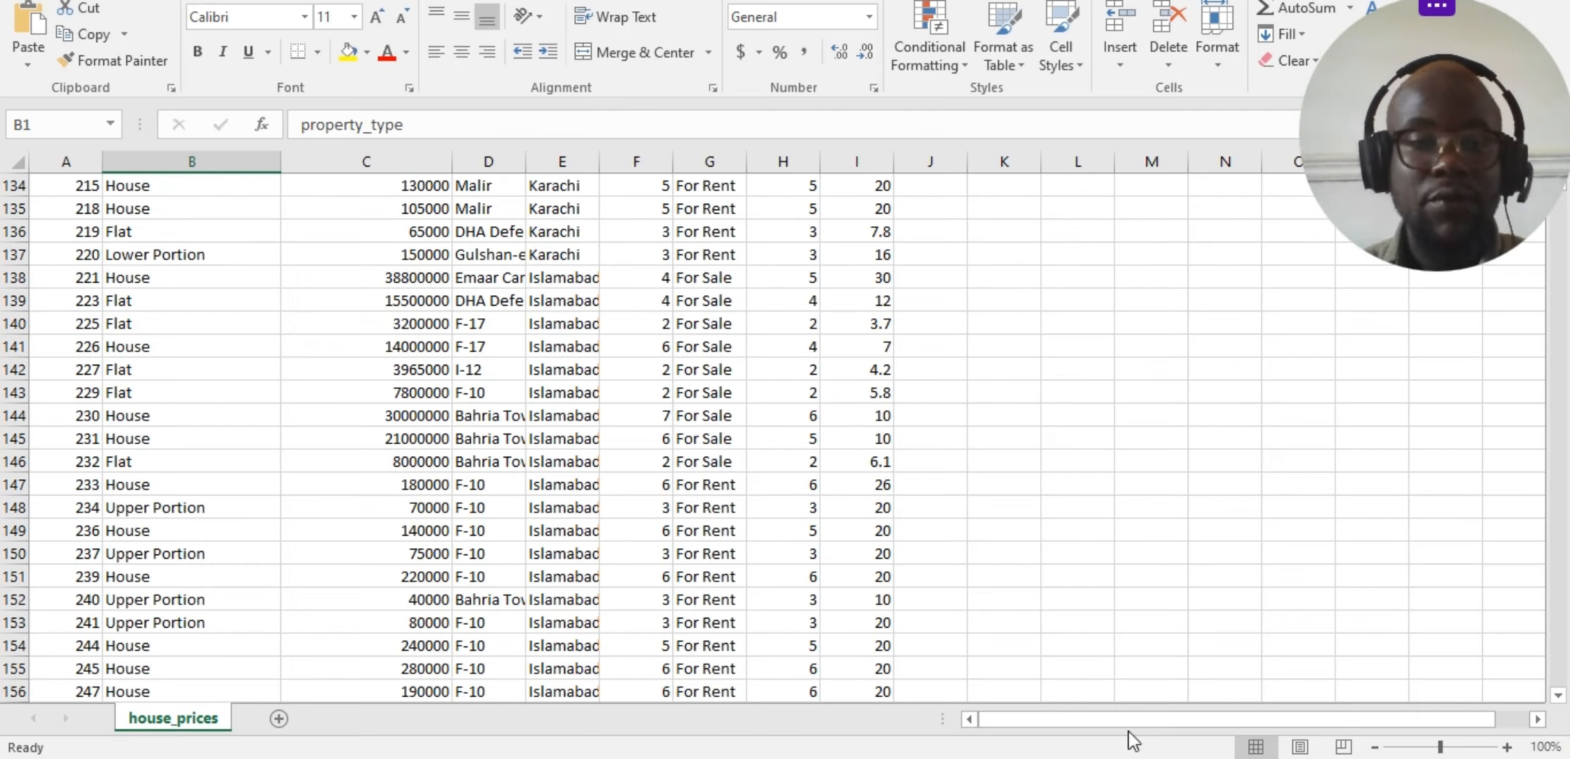
{"action": "scroll", "coordinate": [594, 355], "scroll_direction": "up", "scroll_amount": 20}
{"action": "scroll", "coordinate": [594, 355], "scroll_direction": "up", "scroll_amount": 18}
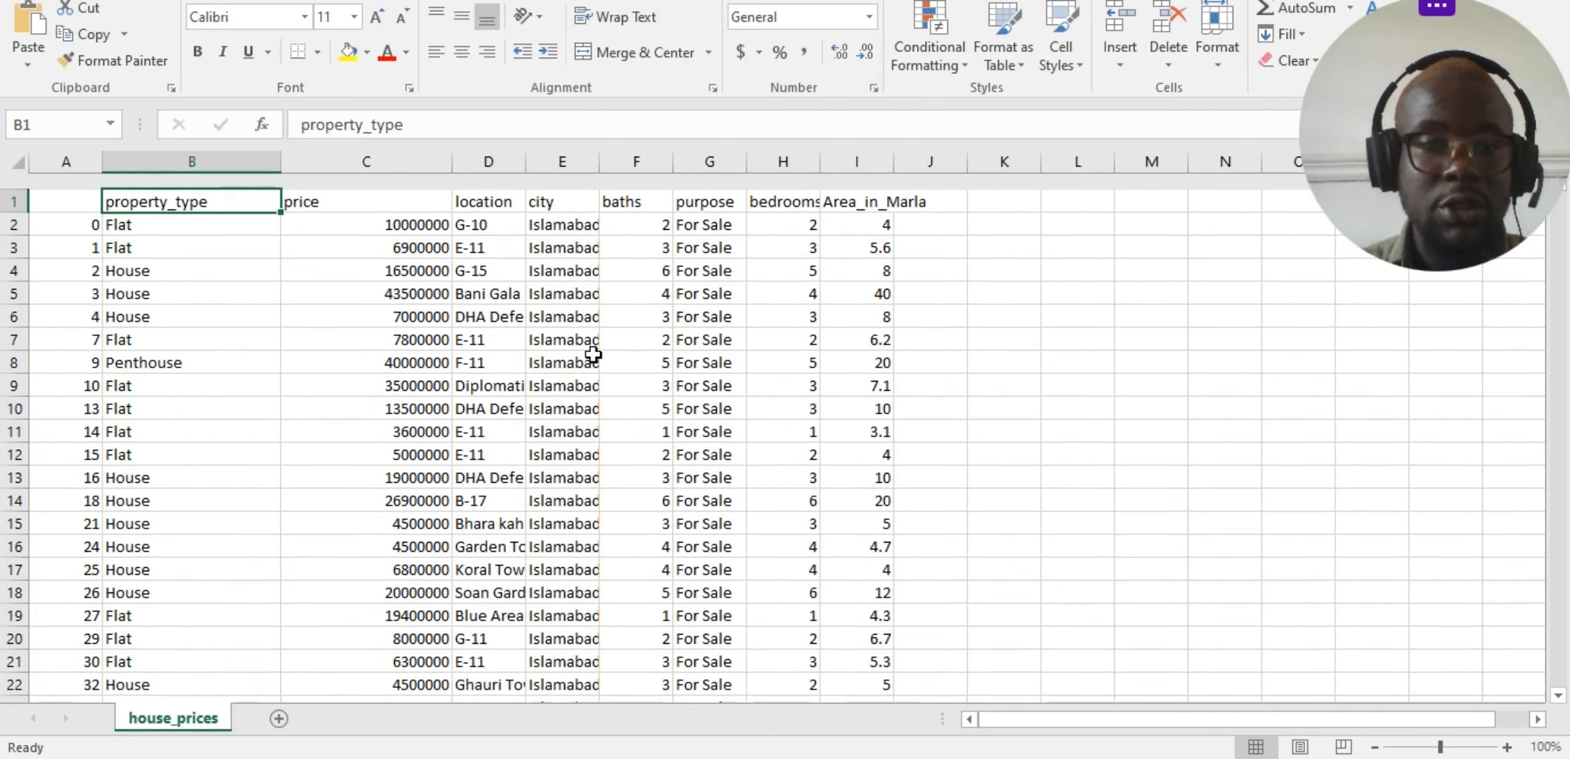
{"action": "left_click", "coordinate": [689, 348]}
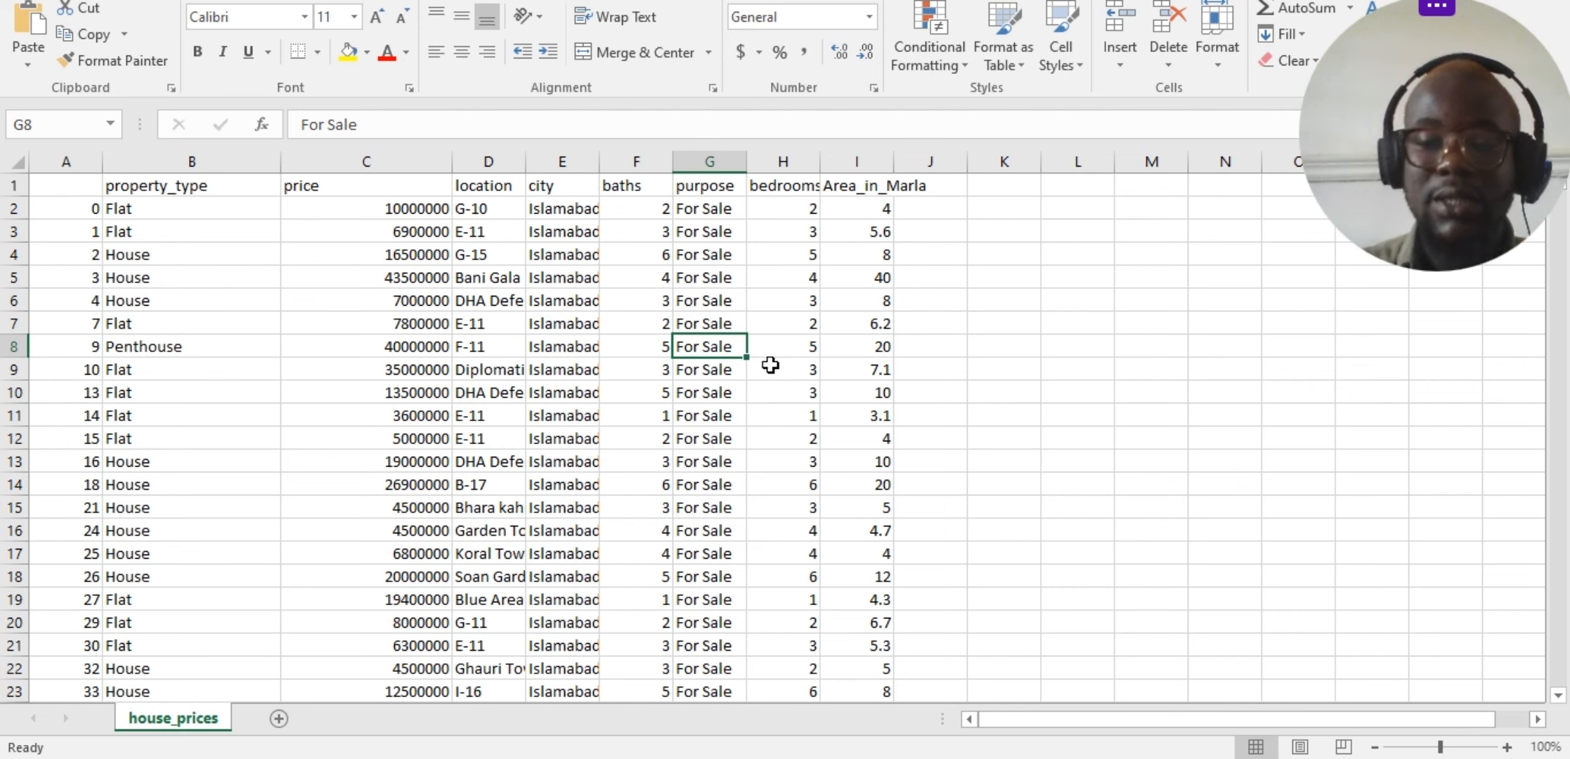
Switch to Autogon and review every feature's variable type, missing values, mean, standard deviation and median in the feature table
{"action": "left_click", "coordinate": [681, 758]}
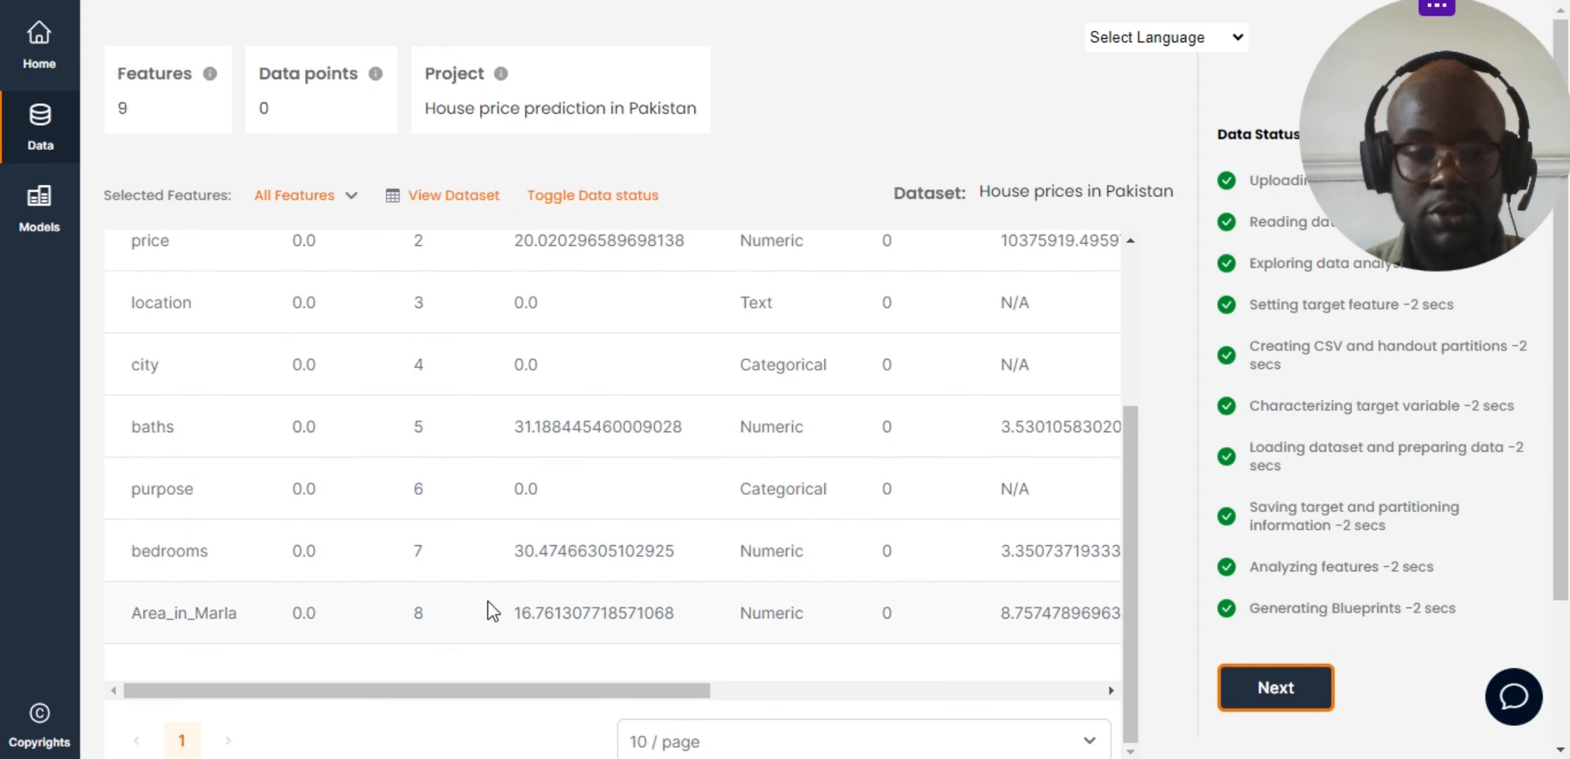
{"action": "scroll", "coordinate": [506, 612], "scroll_direction": "down", "scroll_amount": 2}
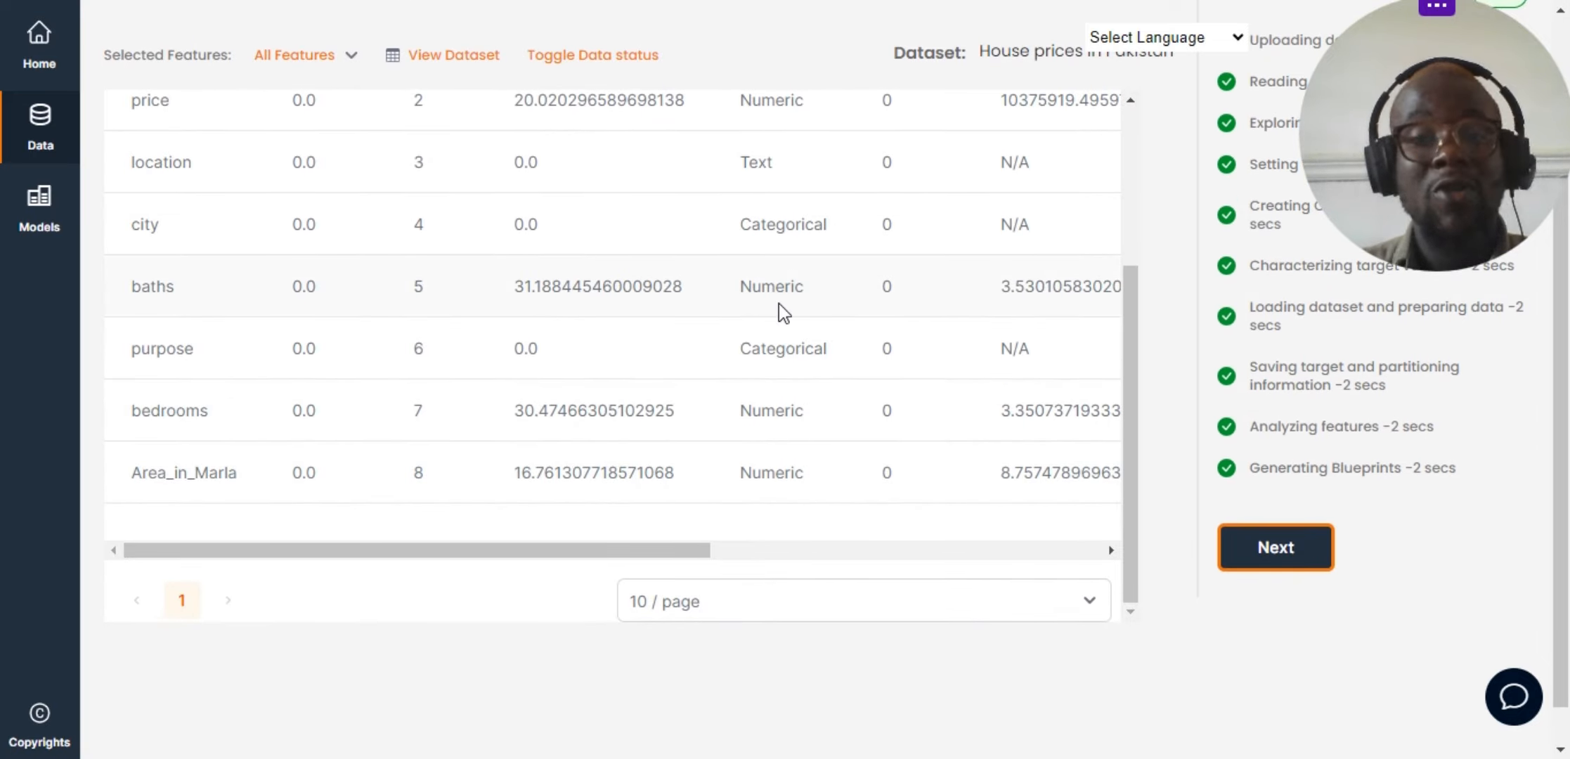
{"action": "scroll", "coordinate": [779, 304], "scroll_direction": "up", "scroll_amount": 4}
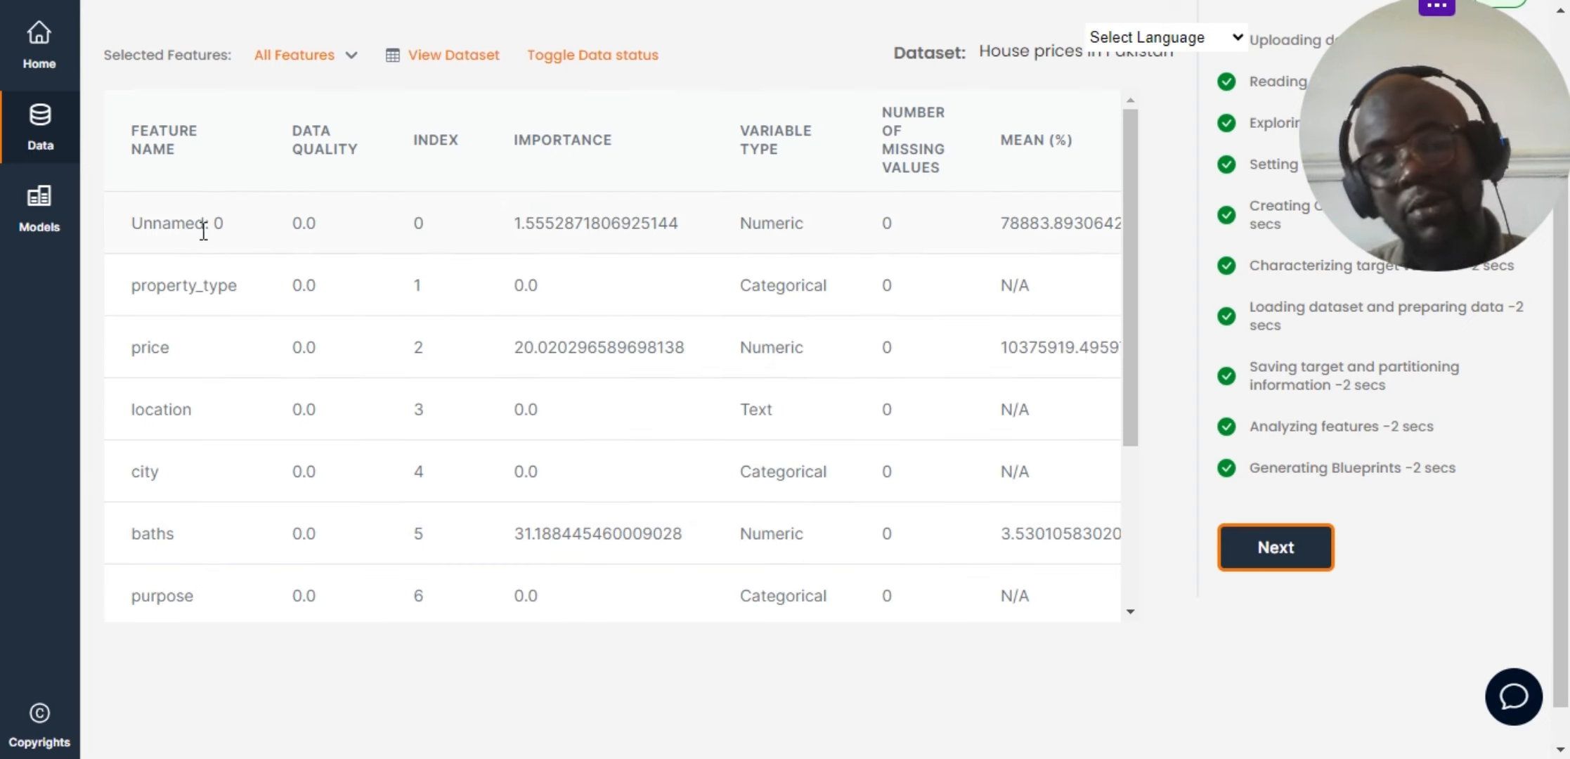
{"action": "scroll", "coordinate": [615, 306], "scroll_direction": "right", "scroll_amount": 4}
{"action": "scroll", "coordinate": [615, 320], "scroll_direction": "left", "scroll_amount": 4}
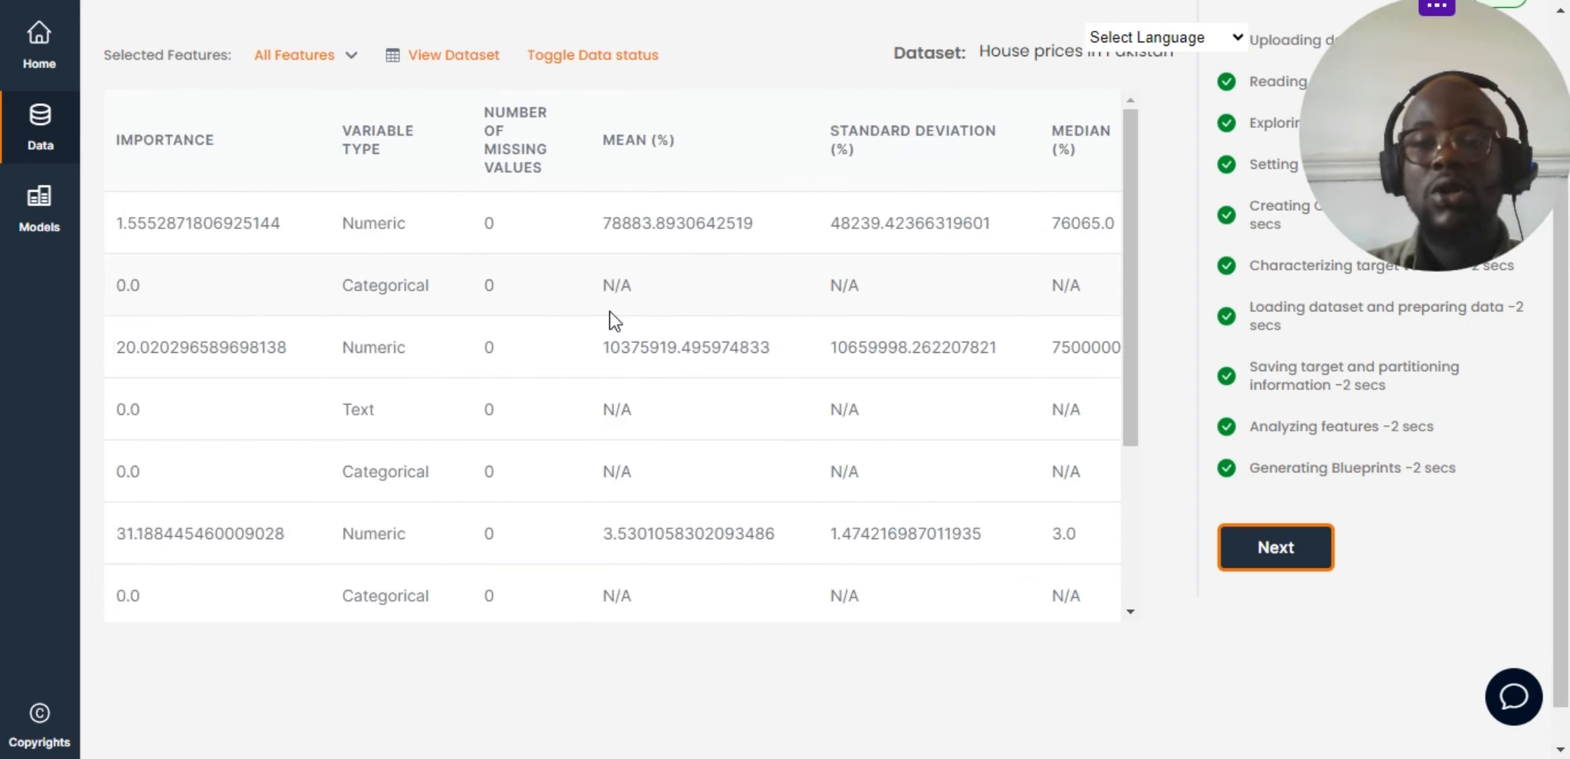
Proceed from the data overview to model training and set the training type to Regression with price as the training target
{"action": "left_click_drag", "start_coordinate": [1437, 14], "coordinate": [782, 384]}
{"action": "left_click_drag", "start_coordinate": [624, 496], "coordinate": [49, 576]}
{"action": "left_click", "coordinate": [1301, 554]}
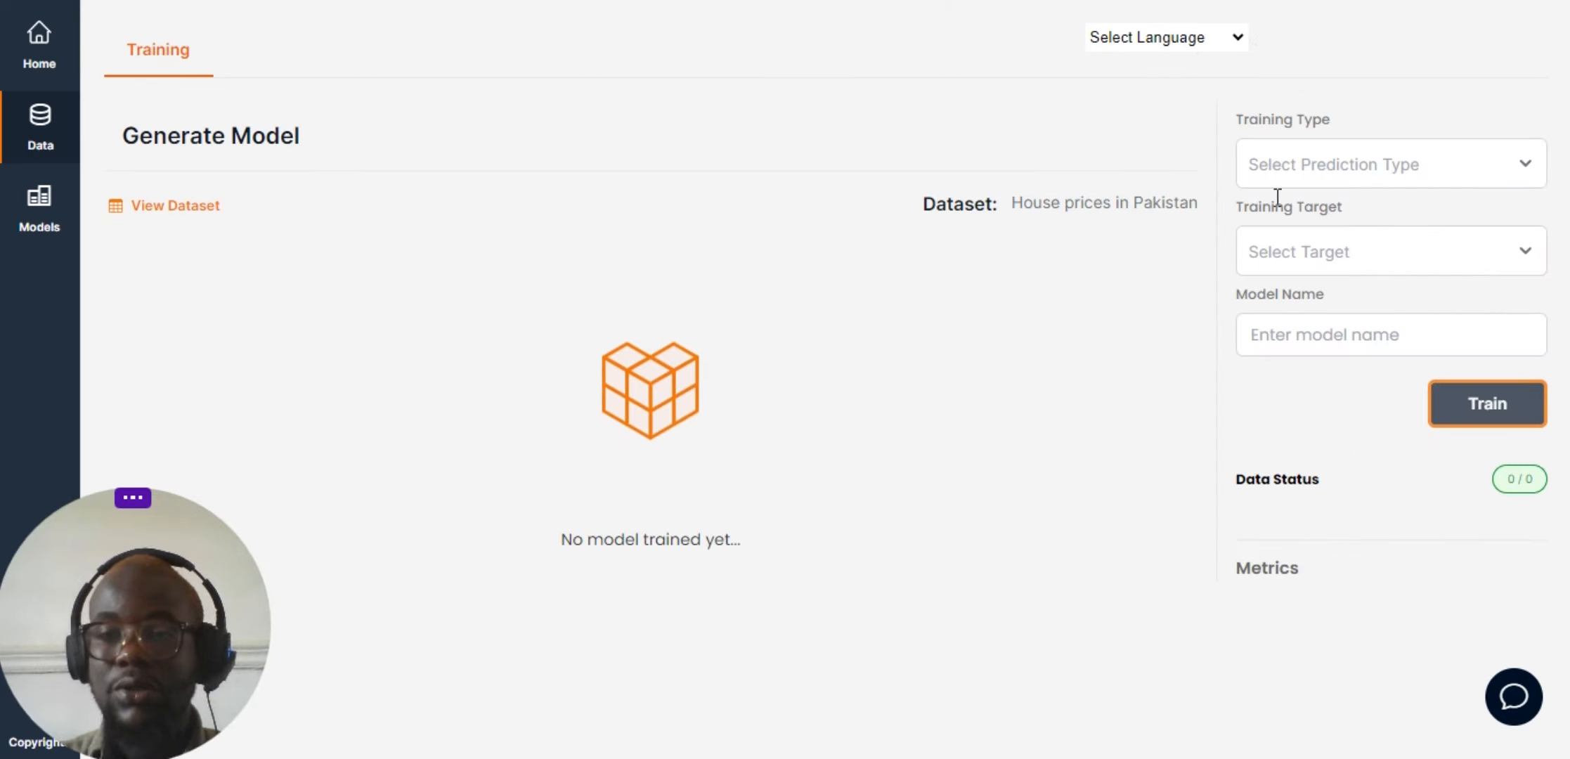
{"action": "left_click", "coordinate": [1312, 181]}
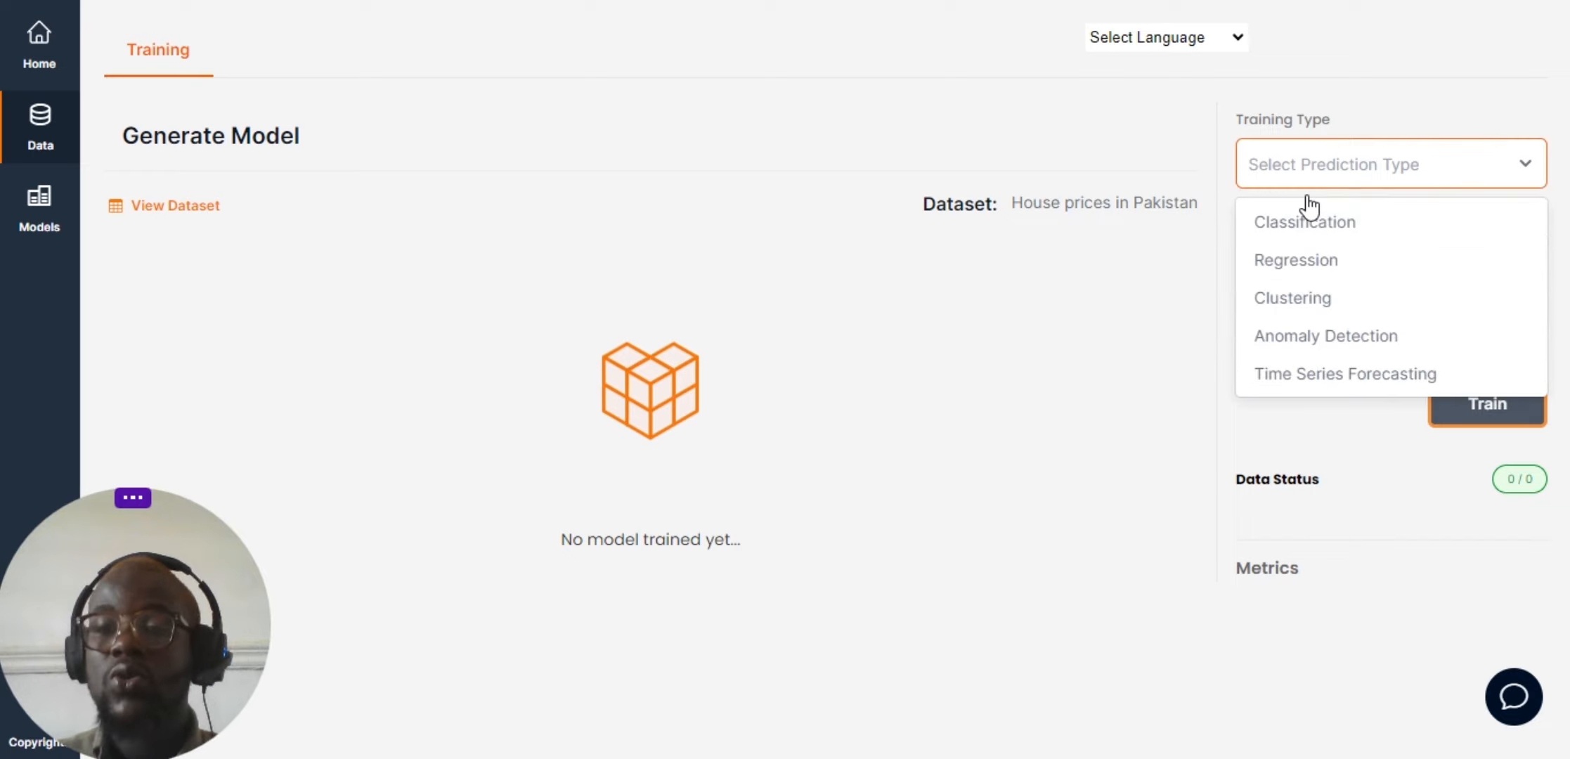
{"action": "left_click", "coordinate": [1293, 273]}
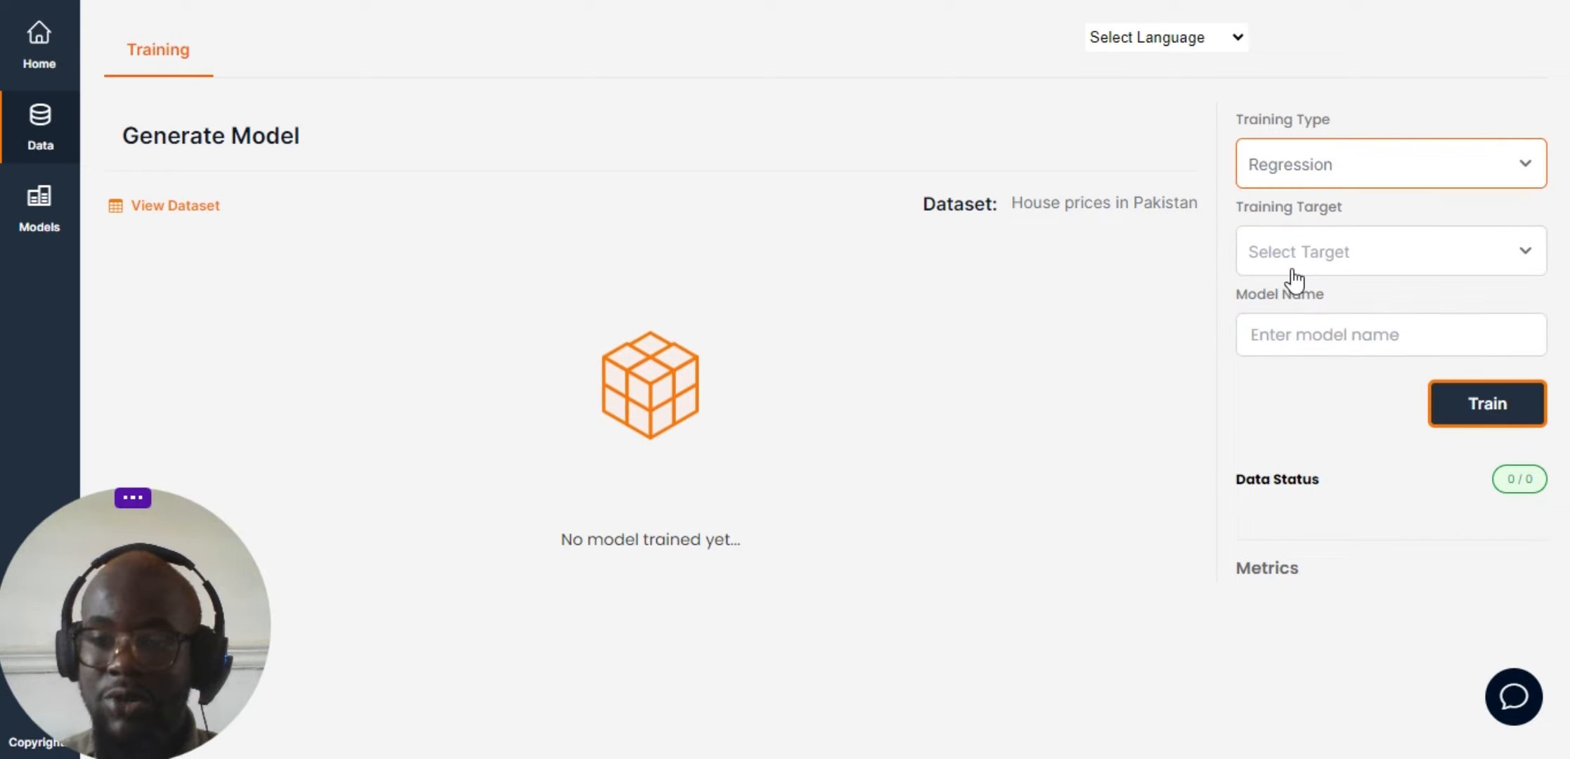
{"action": "left_click", "coordinate": [1359, 260]}
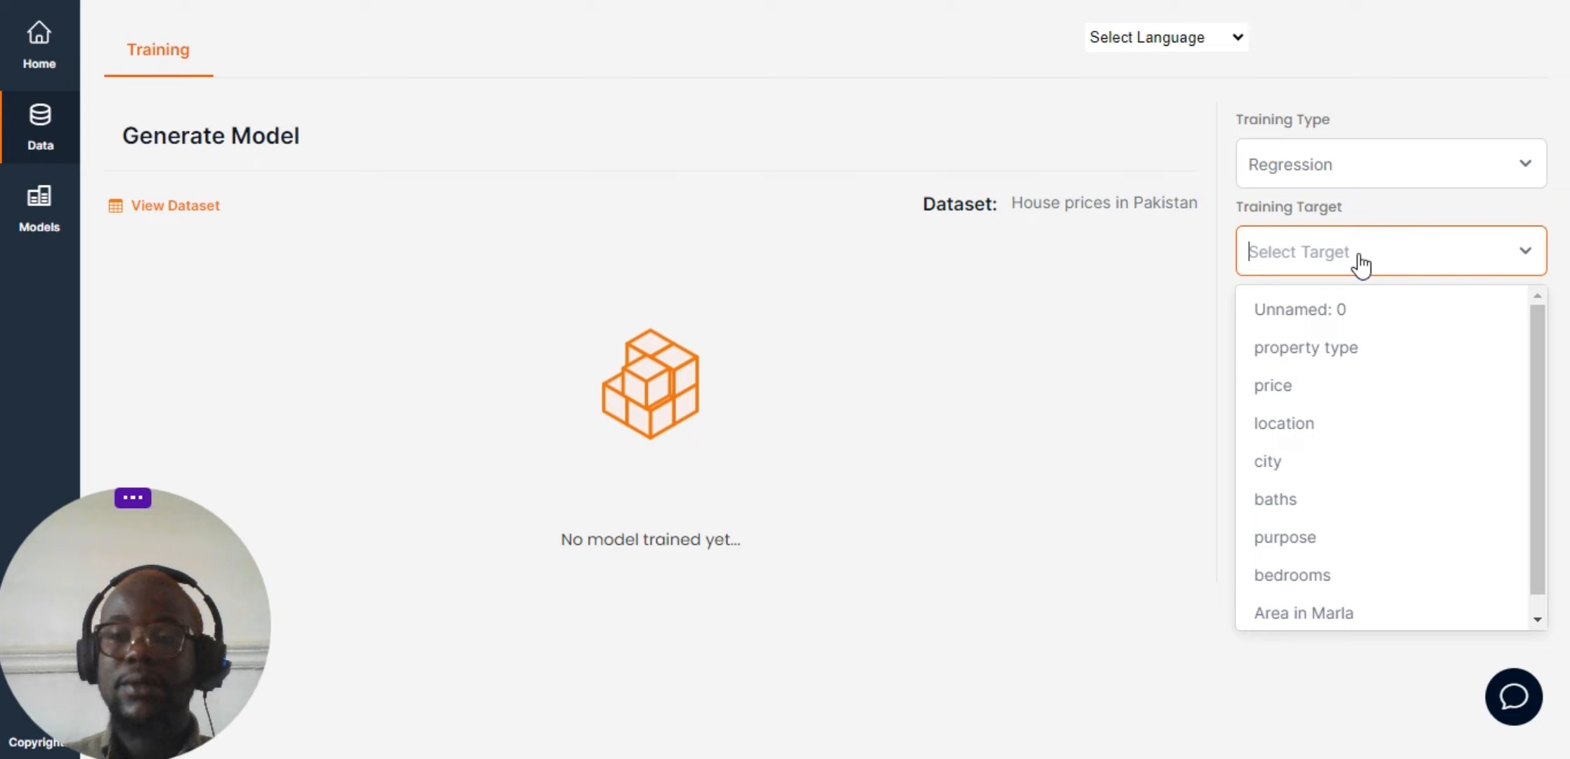
{"action": "left_click", "coordinate": [1289, 385]}
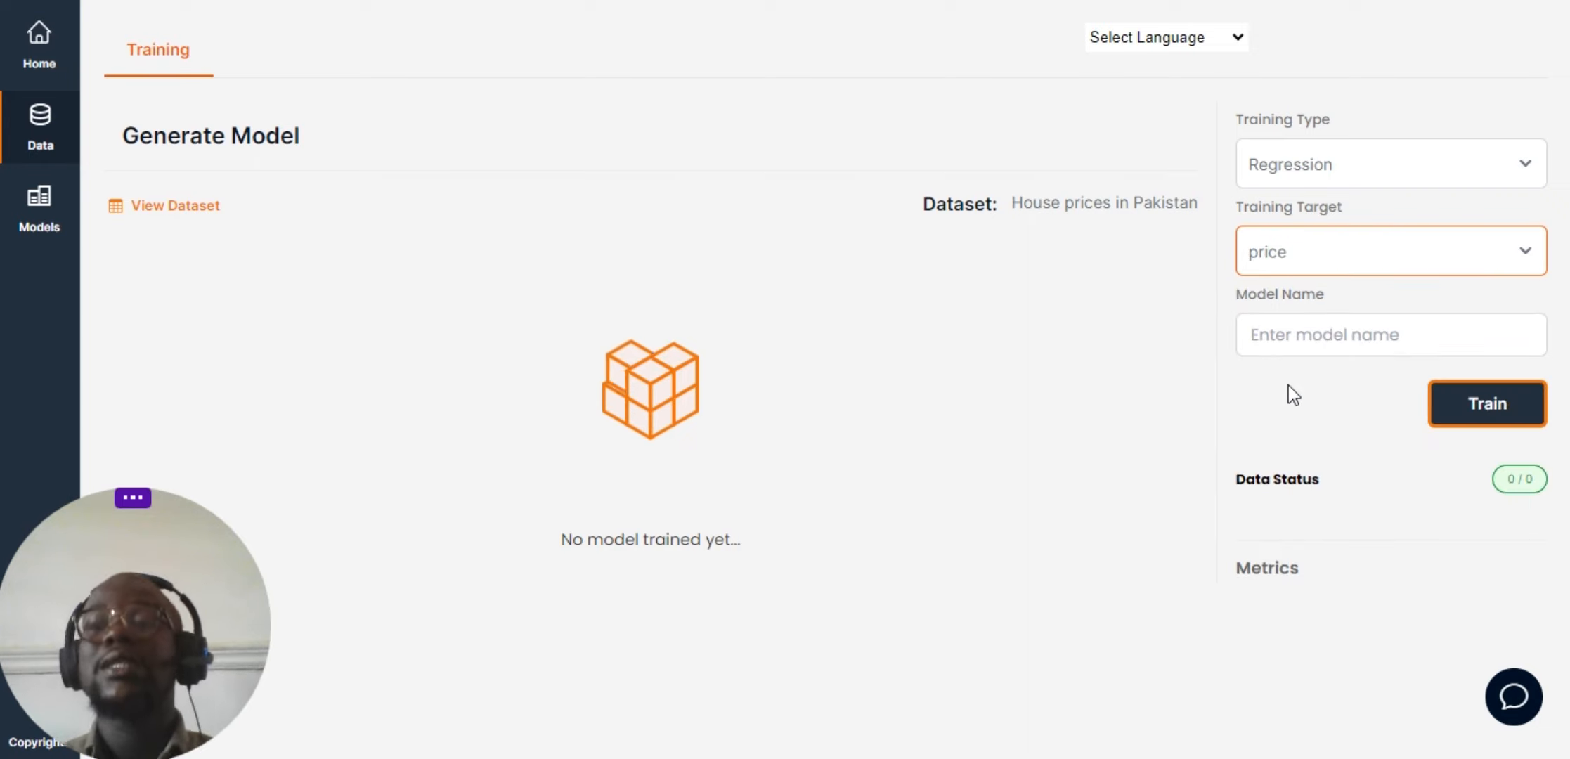
Name the model "House Pricing in Pakistan Model" and start training it
{"action": "left_click", "coordinate": [1295, 337]}
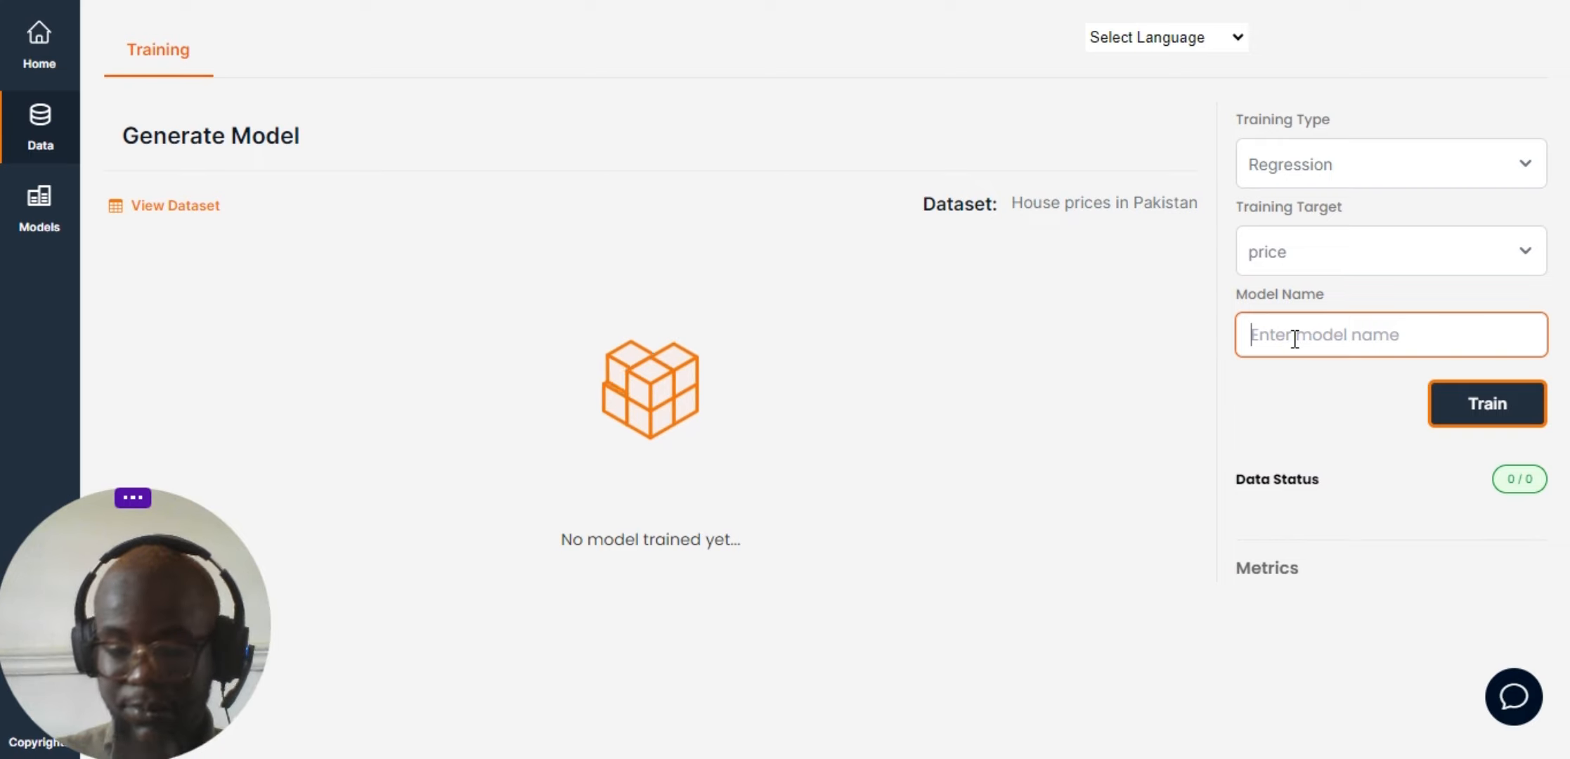
{"action": "type", "text": "House"}
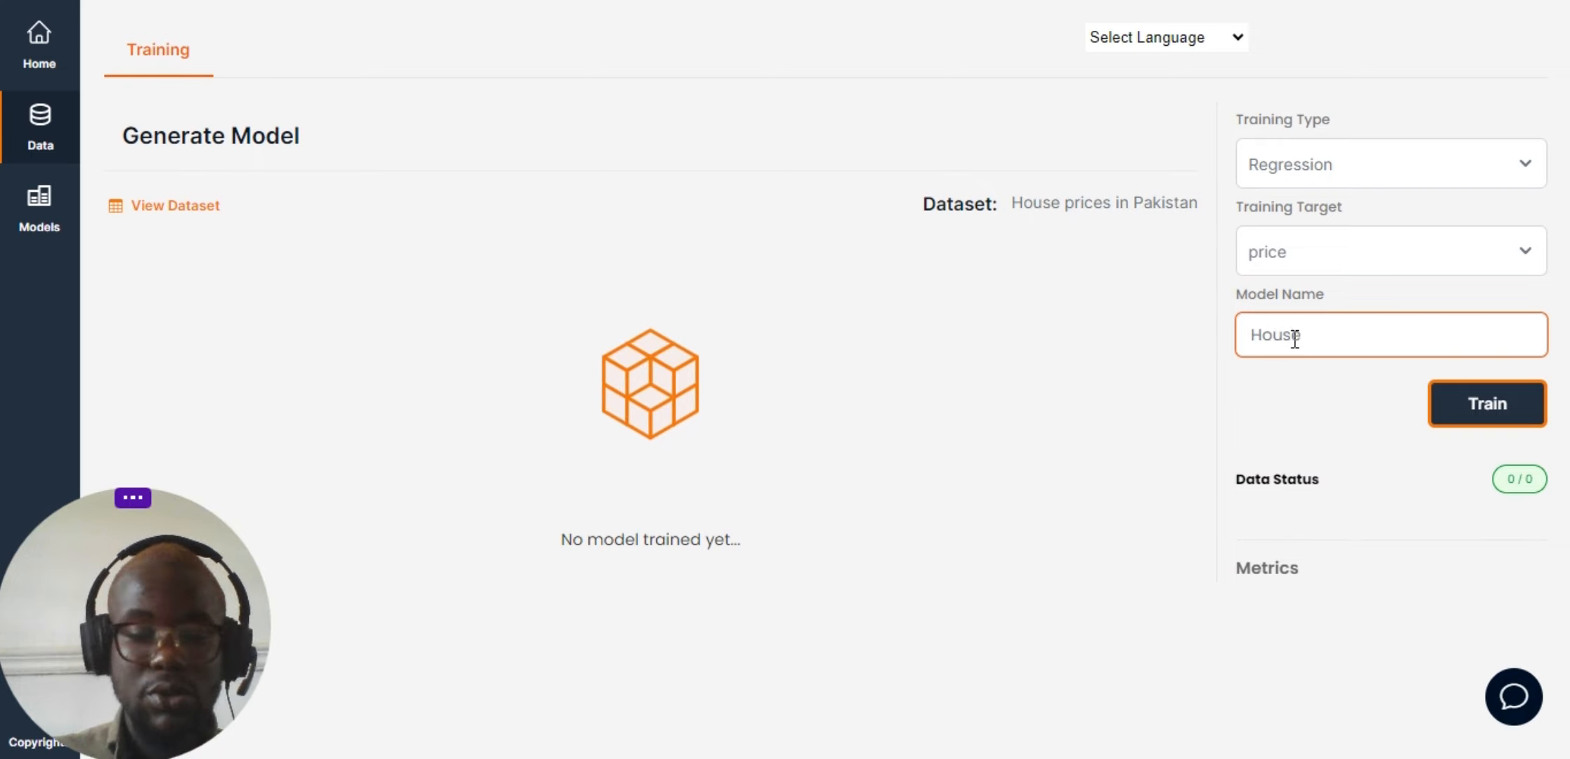
{"action": "type", "text": " Pricing i"}
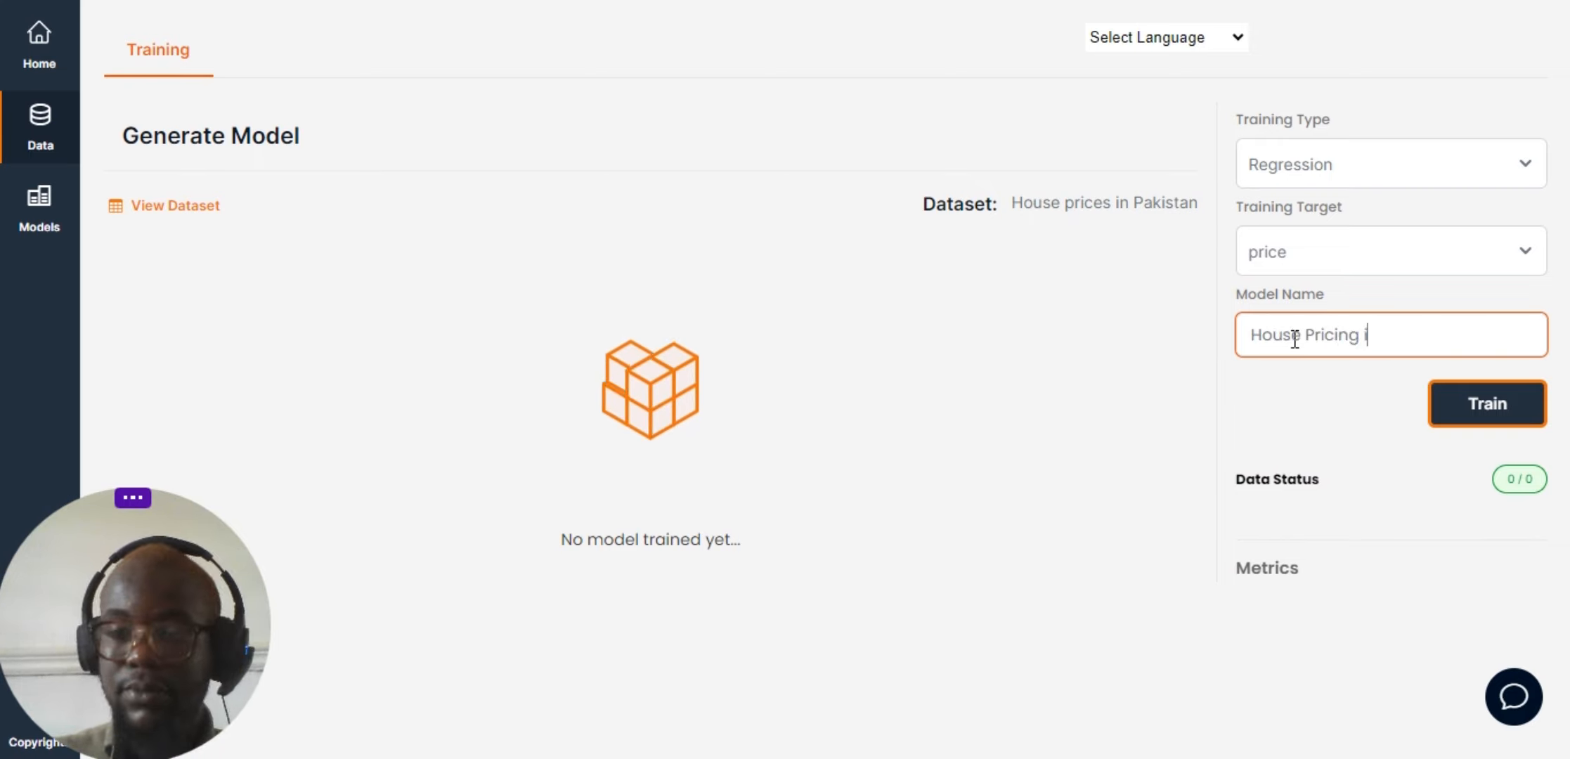
{"action": "type", "text": "n Pakistan"}
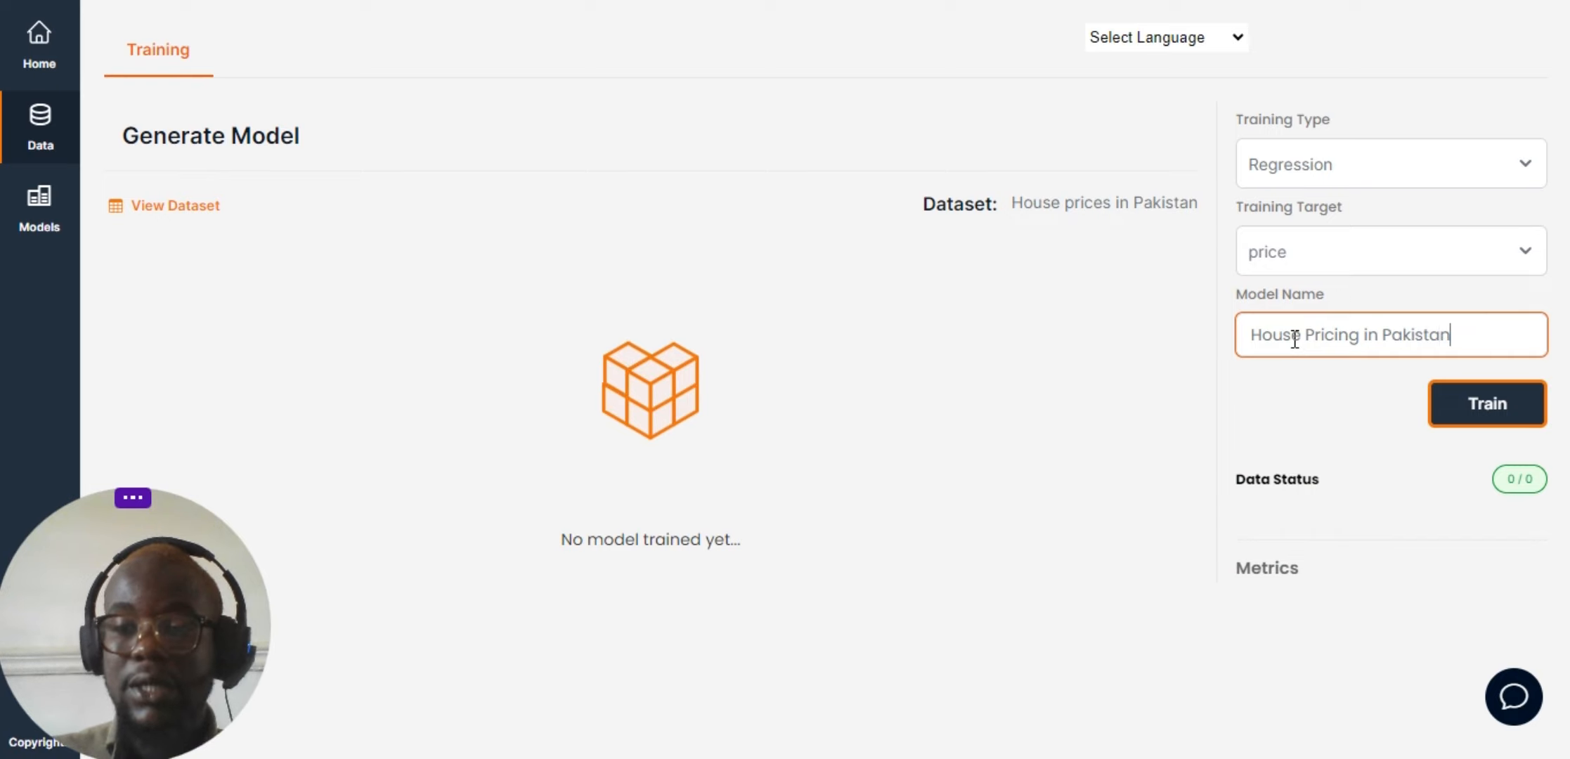
{"action": "type", "text": " Model"}
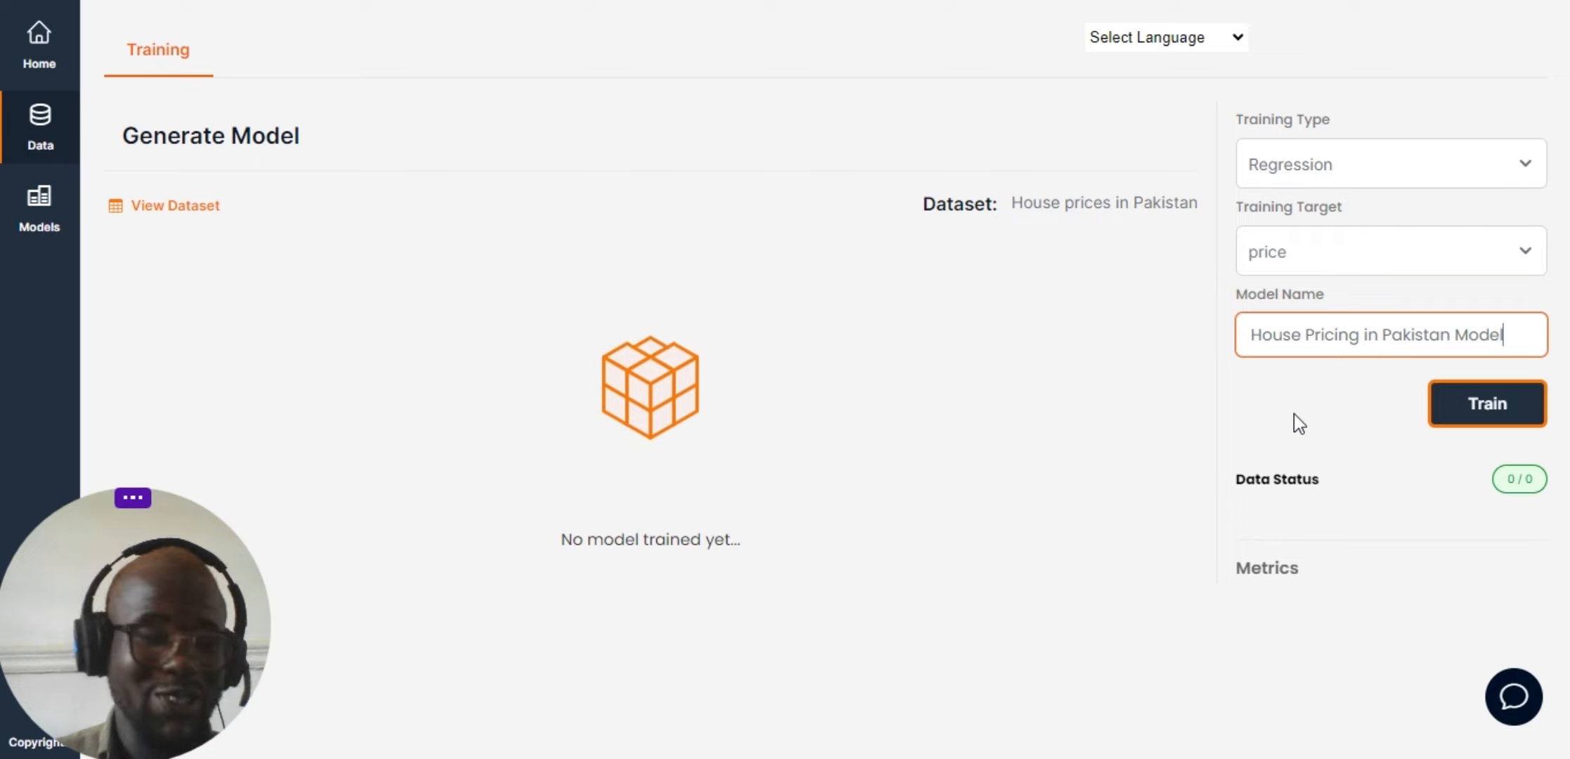
{"action": "left_click", "coordinate": [1458, 410]}
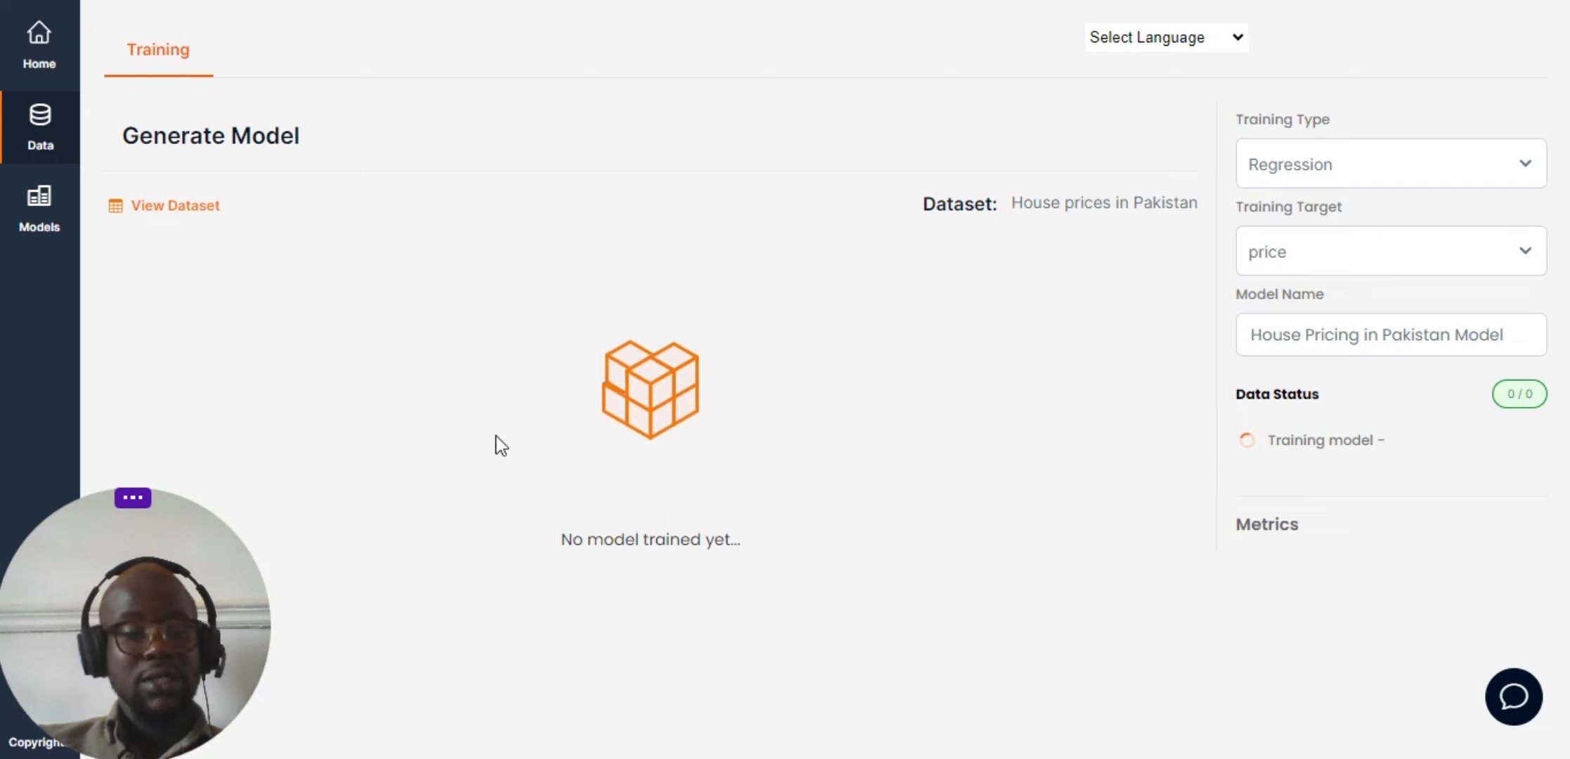
{"action": "left_click", "coordinate": [1217, 42]}
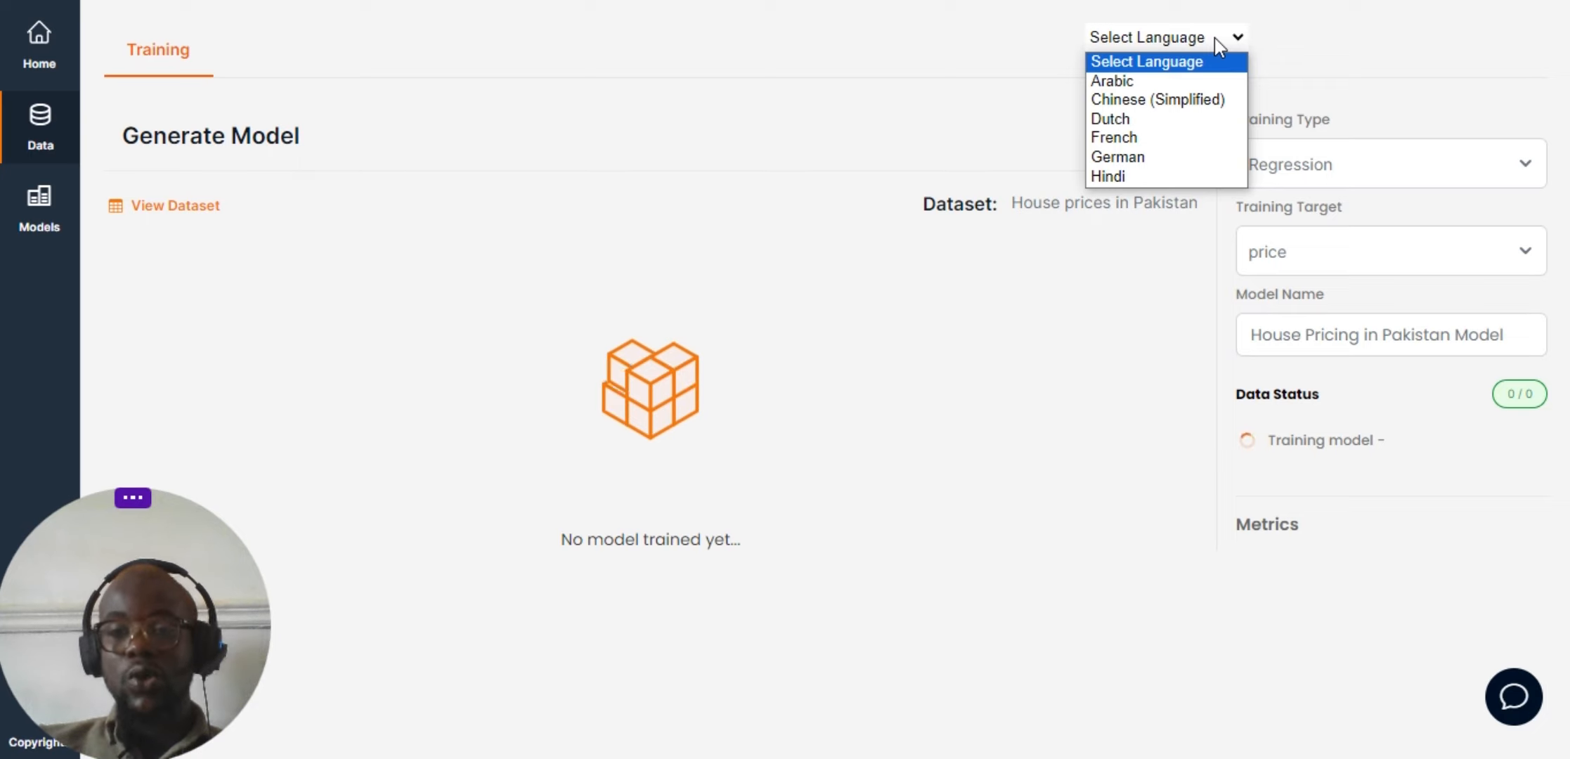
{"action": "left_click", "coordinate": [1327, 69]}
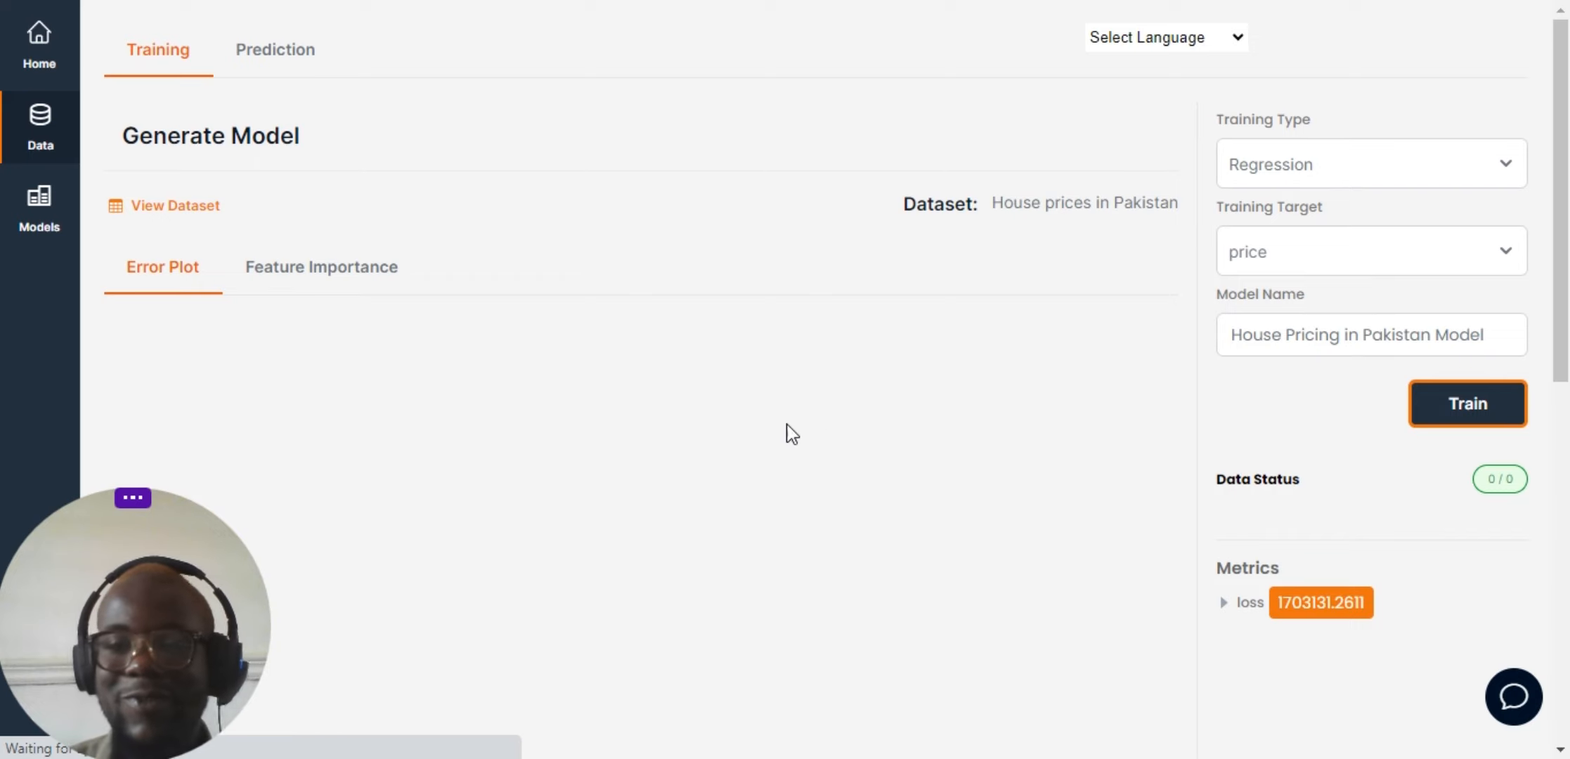
Examine the trained model's Error Plot, comparing the predicted values with the best fit and identity lines, along with the loss metric
{"action": "scroll", "coordinate": [705, 317], "scroll_direction": "down", "scroll_amount": 2}
{"action": "scroll", "coordinate": [705, 317], "scroll_direction": "down", "scroll_amount": 5}
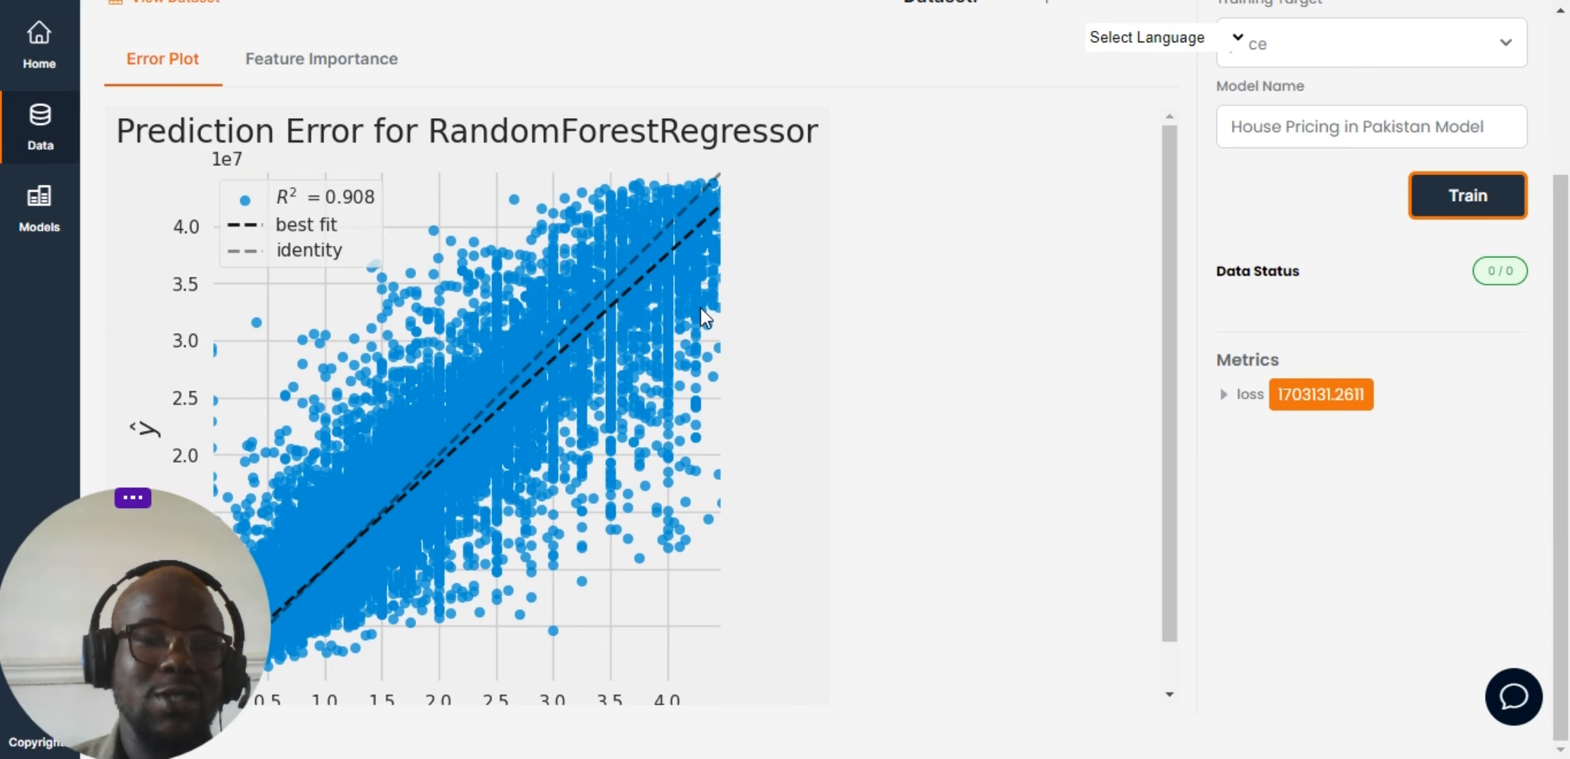
{"action": "scroll", "coordinate": [860, 271], "scroll_direction": "down", "scroll_amount": 1}
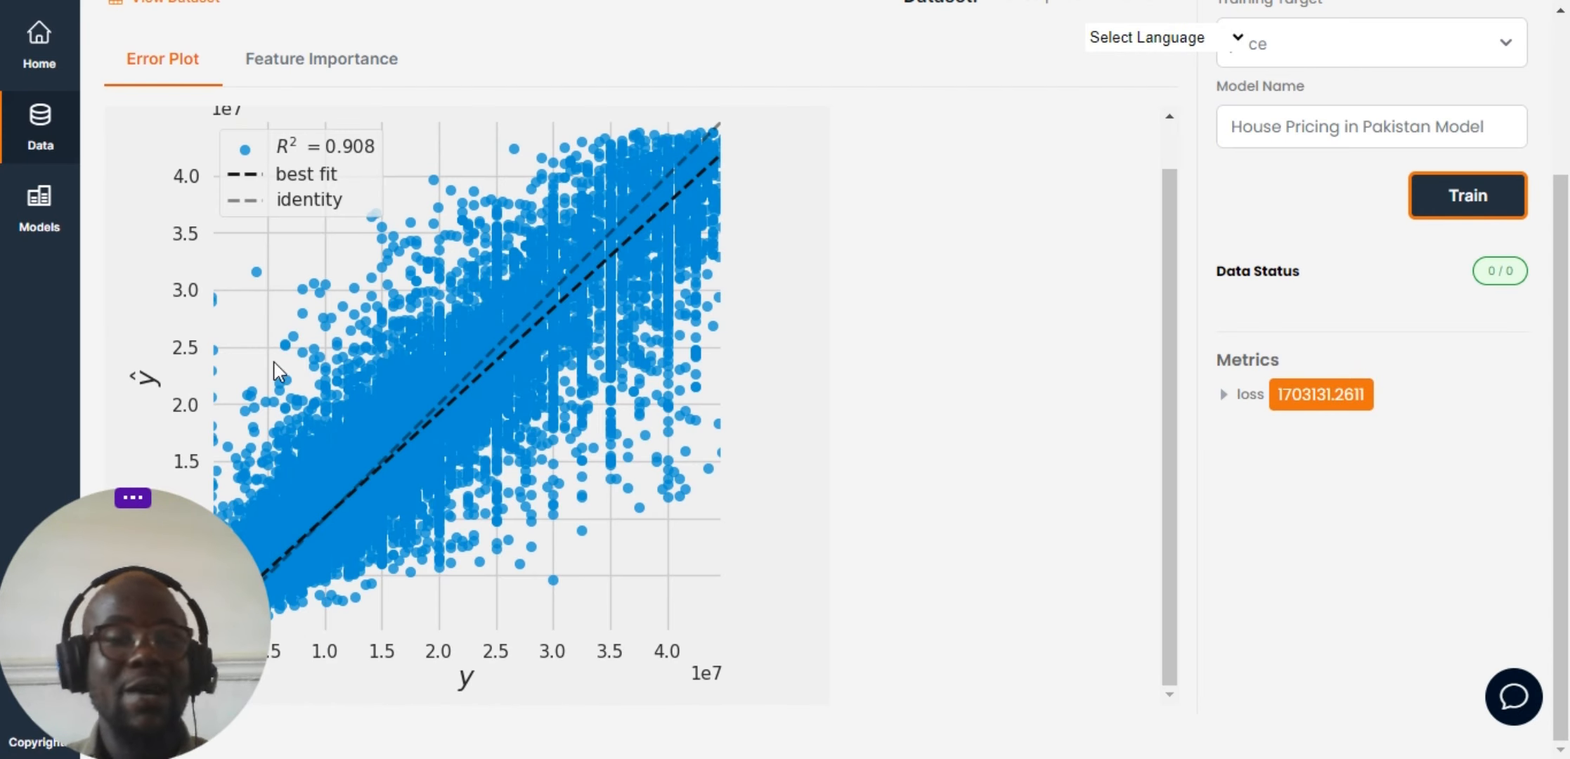
{"action": "left_click", "coordinate": [133, 499]}
{"action": "left_click_drag", "start_coordinate": [133, 505], "coordinate": [1510, 555]}
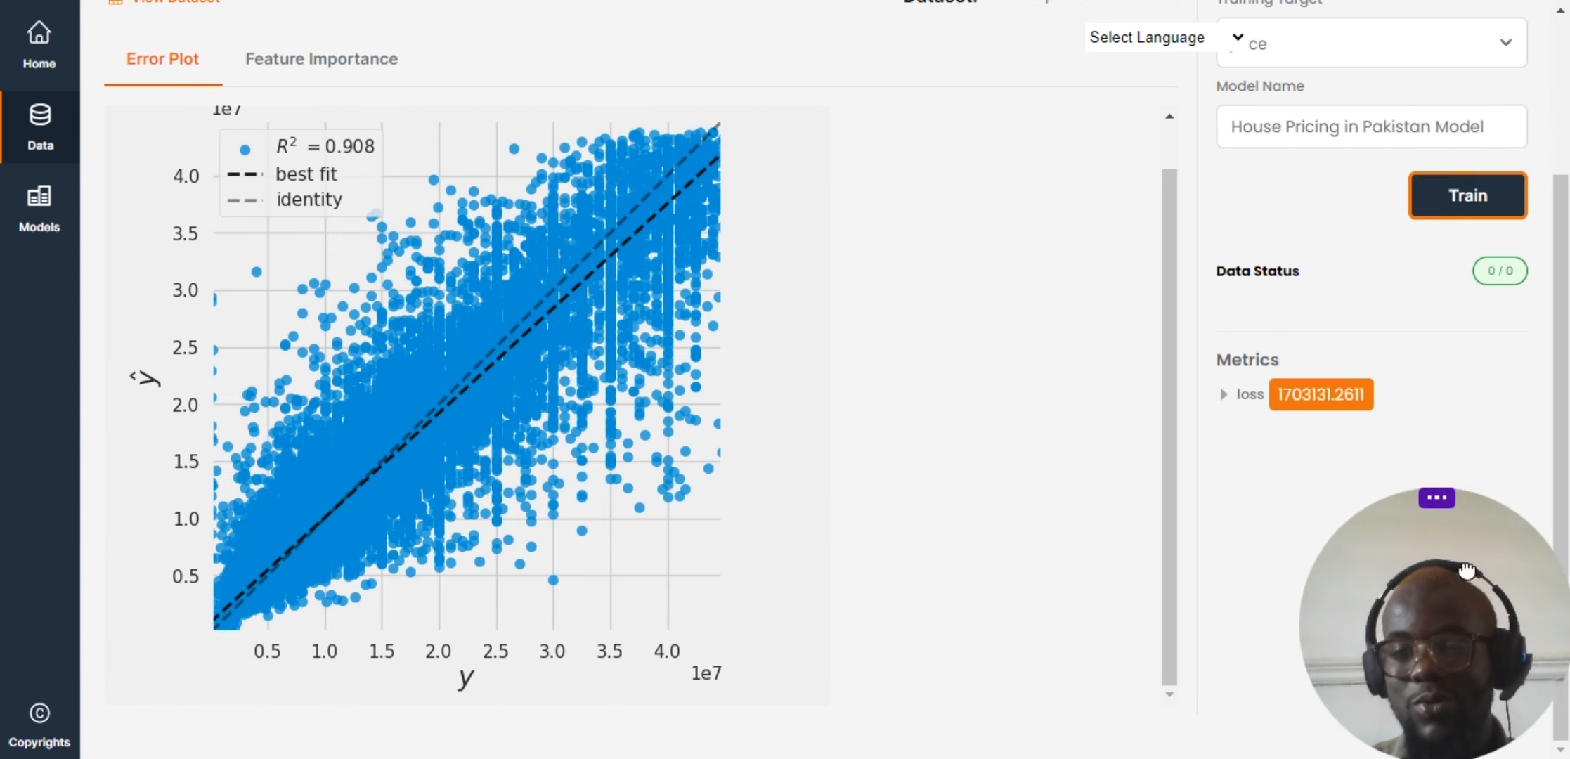
{"action": "scroll", "coordinate": [810, 400], "scroll_direction": "up", "scroll_amount": 1}
{"action": "scroll", "coordinate": [810, 400], "scroll_direction": "up", "scroll_amount": 3}
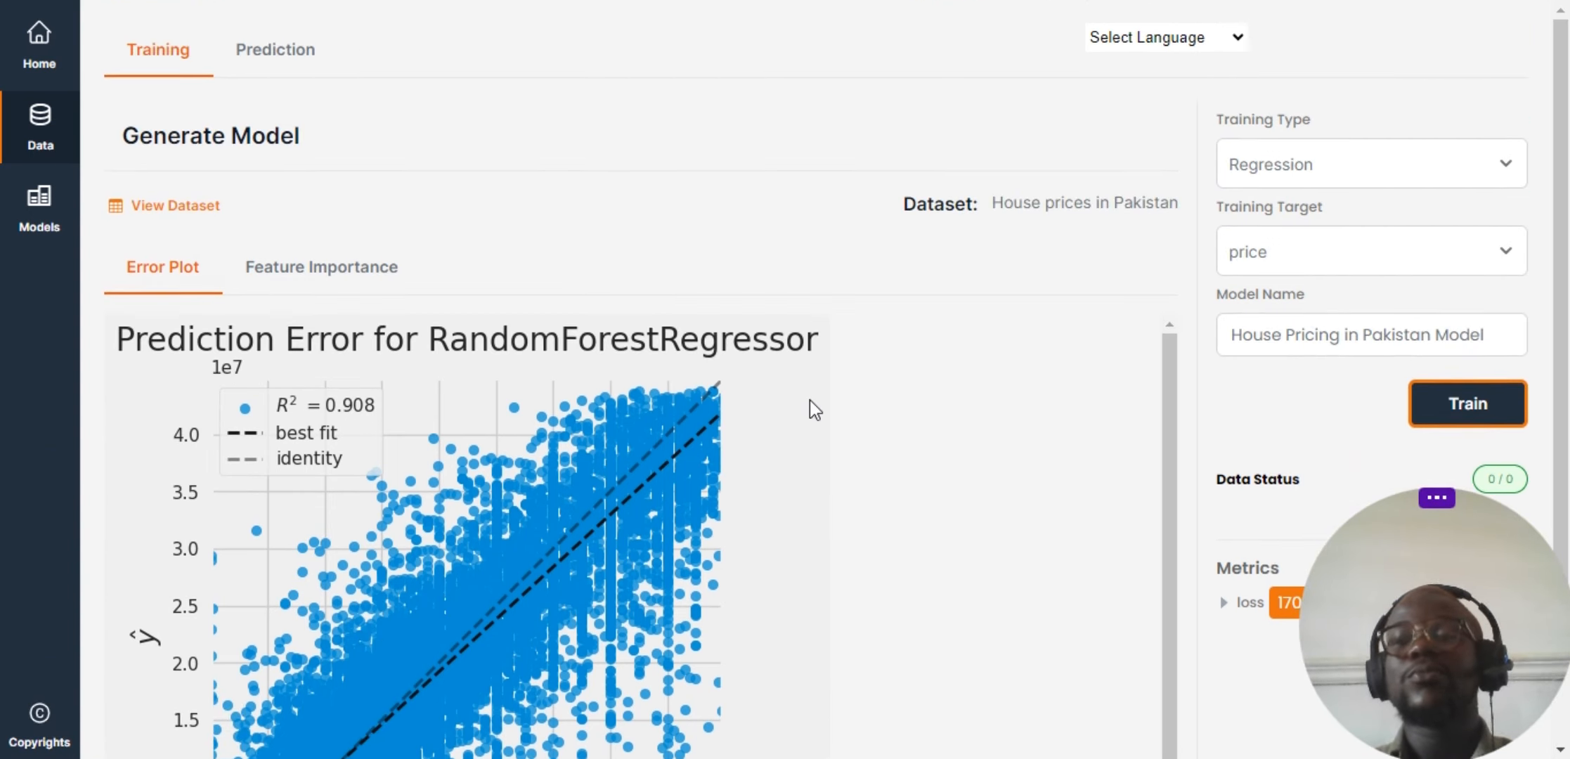
{"action": "scroll", "coordinate": [809, 400], "scroll_direction": "down", "scroll_amount": 1}
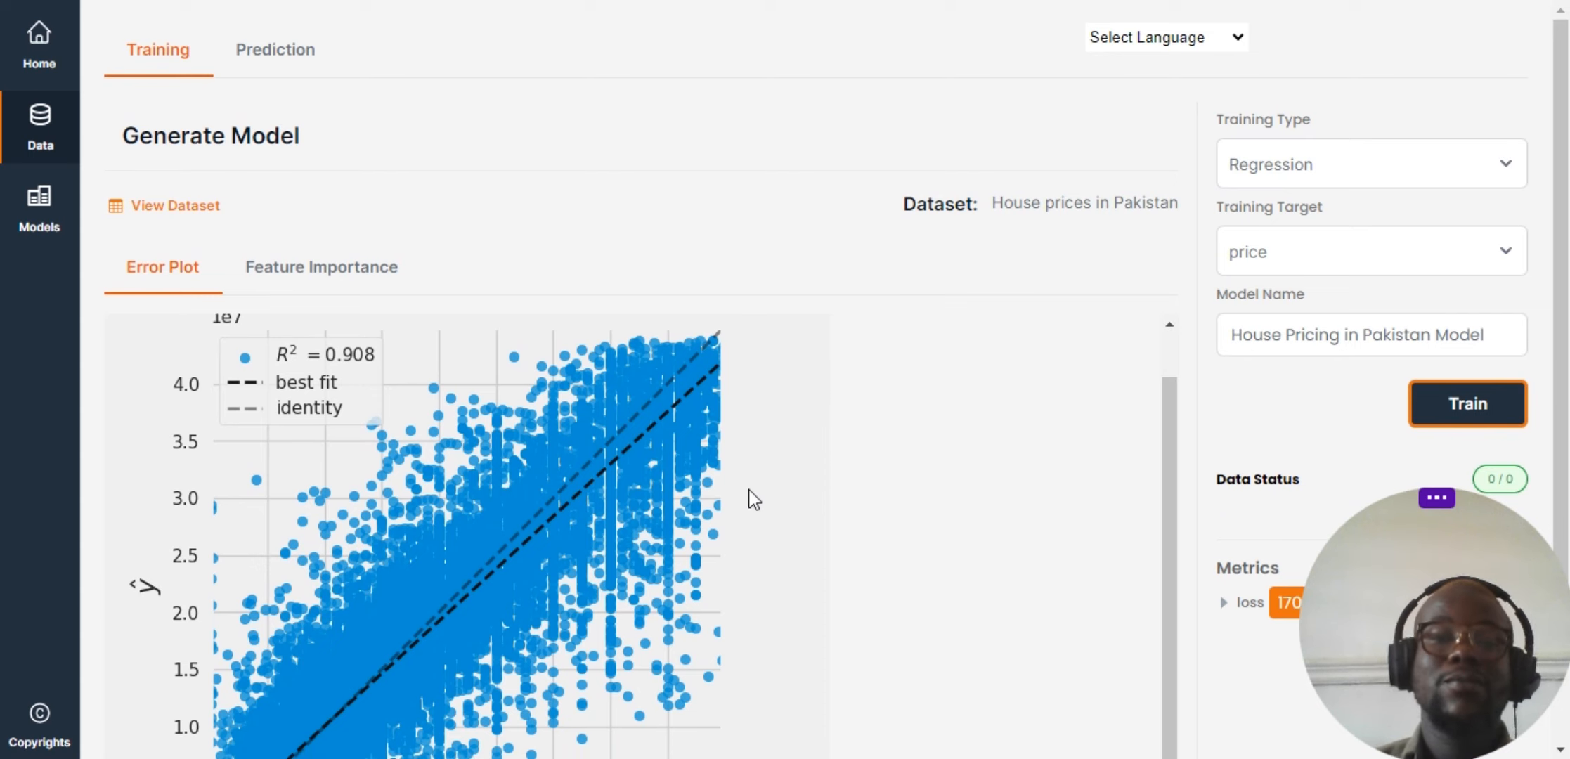
{"action": "scroll", "coordinate": [753, 499], "scroll_direction": "up", "scroll_amount": 1}
{"action": "scroll", "coordinate": [696, 232], "scroll_direction": "down", "scroll_amount": 4}
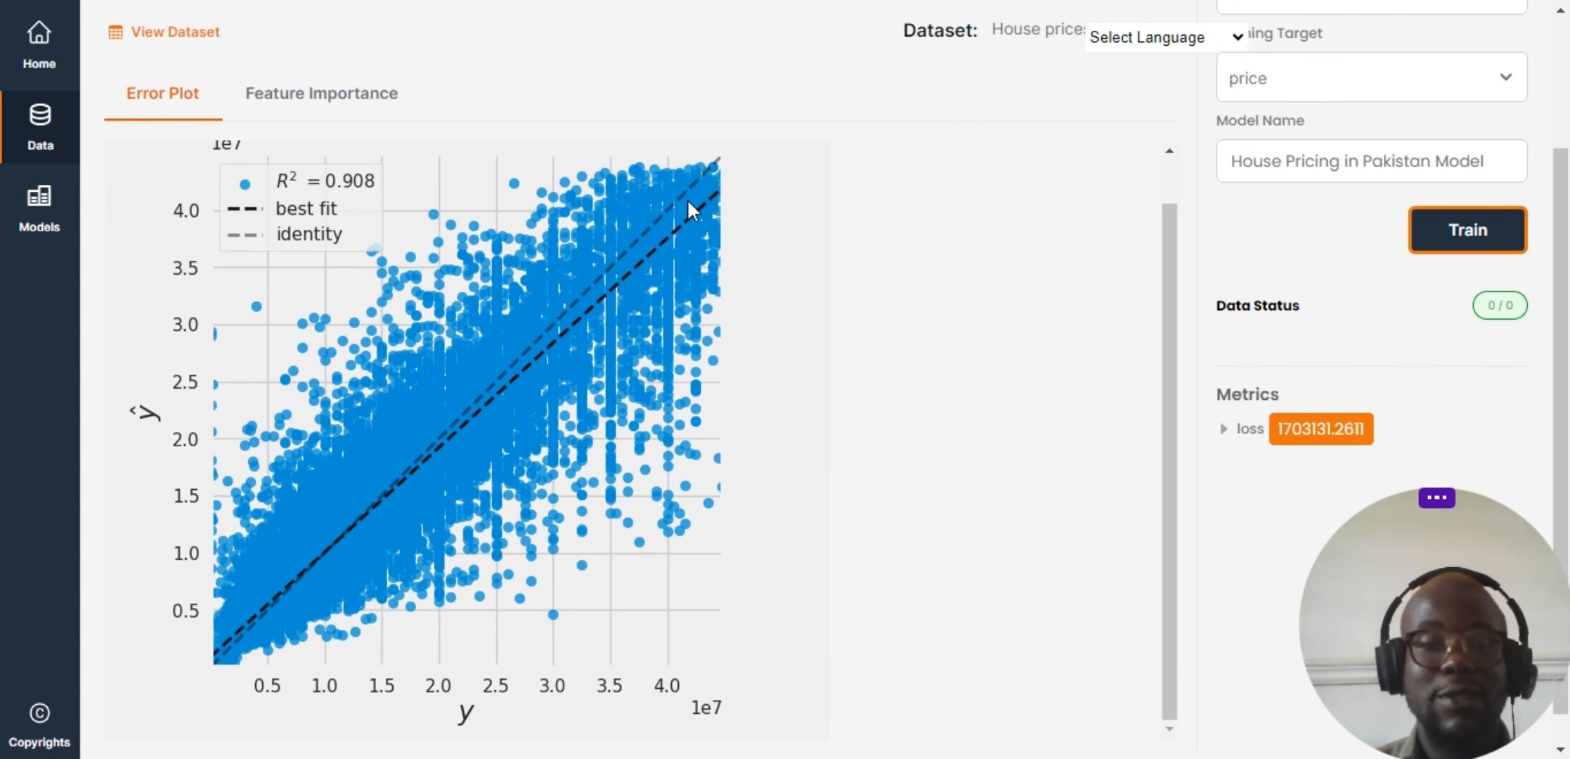
{"action": "scroll", "coordinate": [686, 211], "scroll_direction": "up", "scroll_amount": 1}
{"action": "scroll", "coordinate": [1012, 349], "scroll_direction": "down", "scroll_amount": 2}
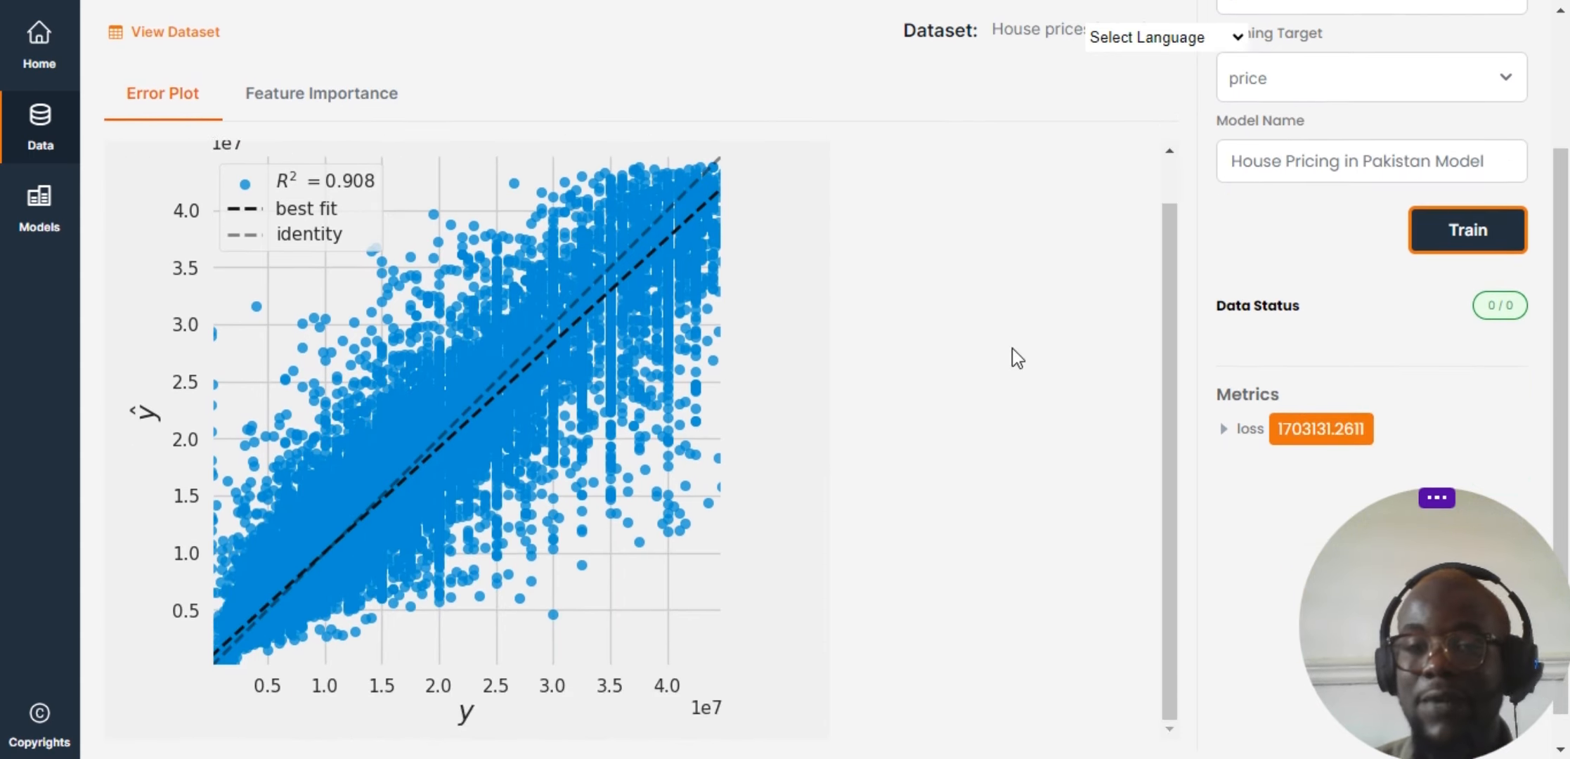
{"action": "scroll", "coordinate": [1018, 357], "scroll_direction": "up", "scroll_amount": 1}
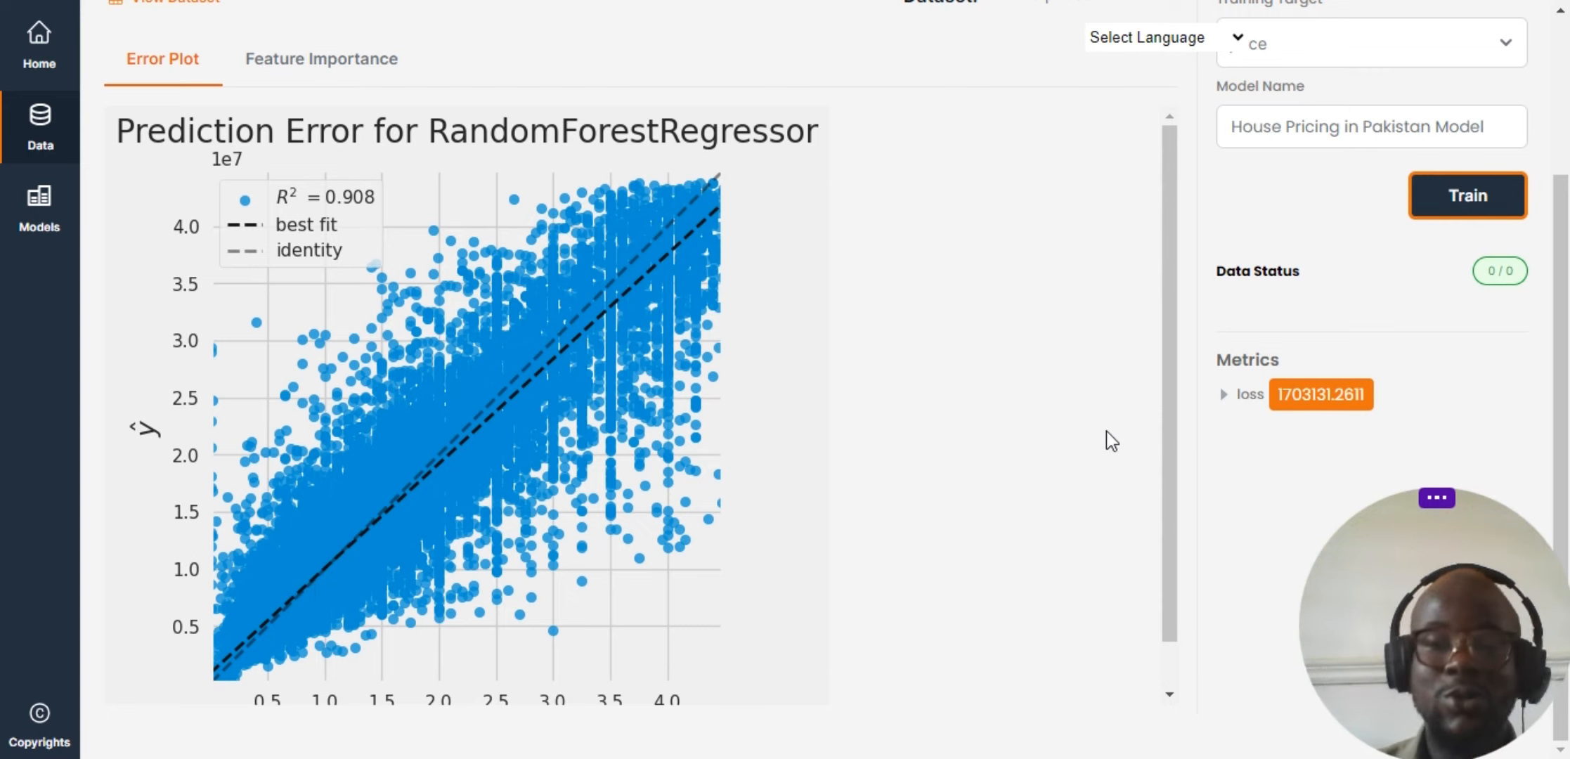
Review the Error Plot's R² score and fit lines against the model's training type, target and loss metric
{"action": "scroll", "coordinate": [1265, 489], "scroll_direction": "up", "scroll_amount": 3}
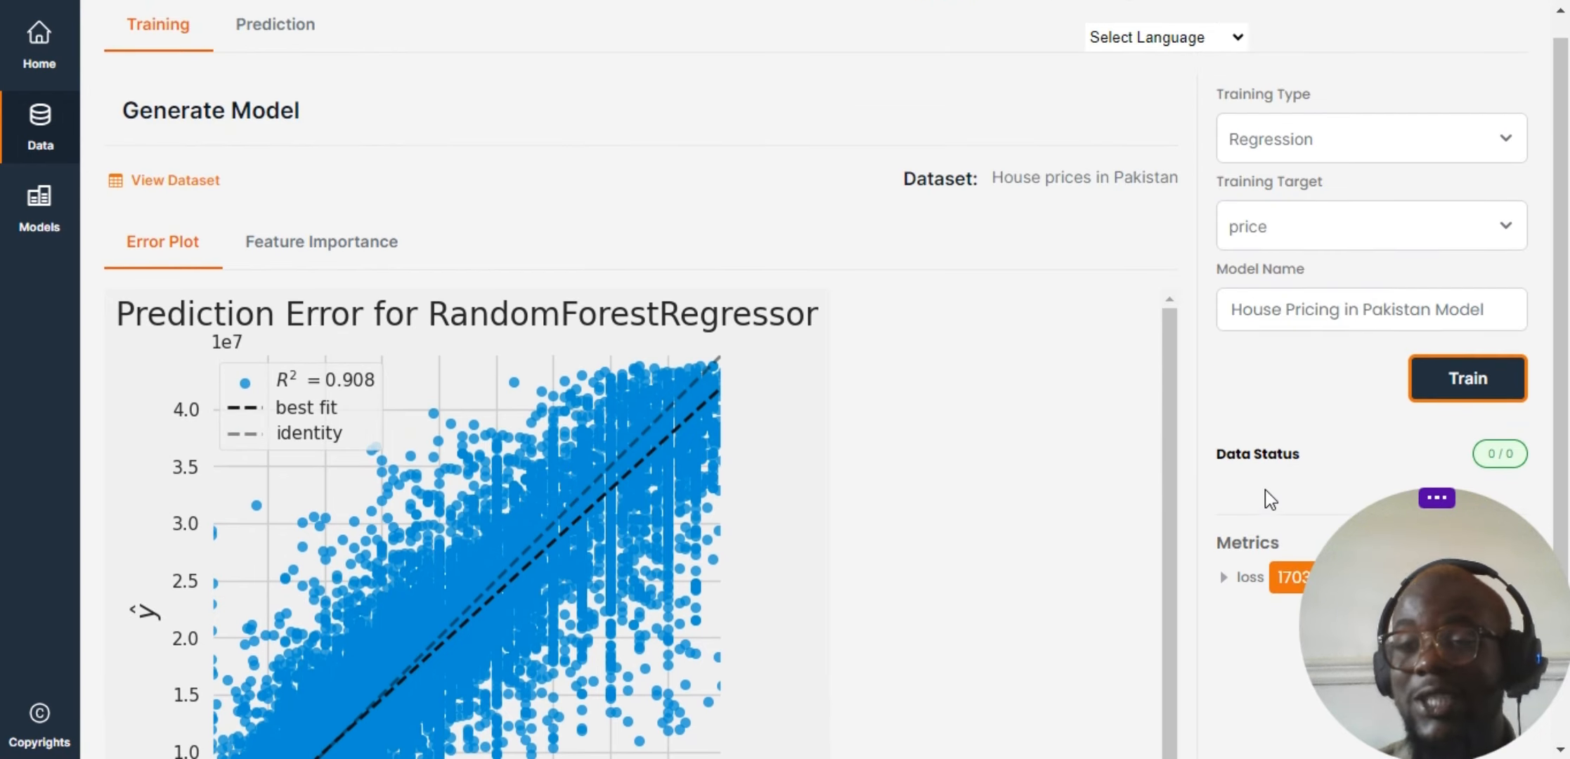
{"action": "scroll", "coordinate": [1265, 489], "scroll_direction": "down", "scroll_amount": 2}
{"action": "scroll", "coordinate": [1265, 489], "scroll_direction": "down", "scroll_amount": 1}
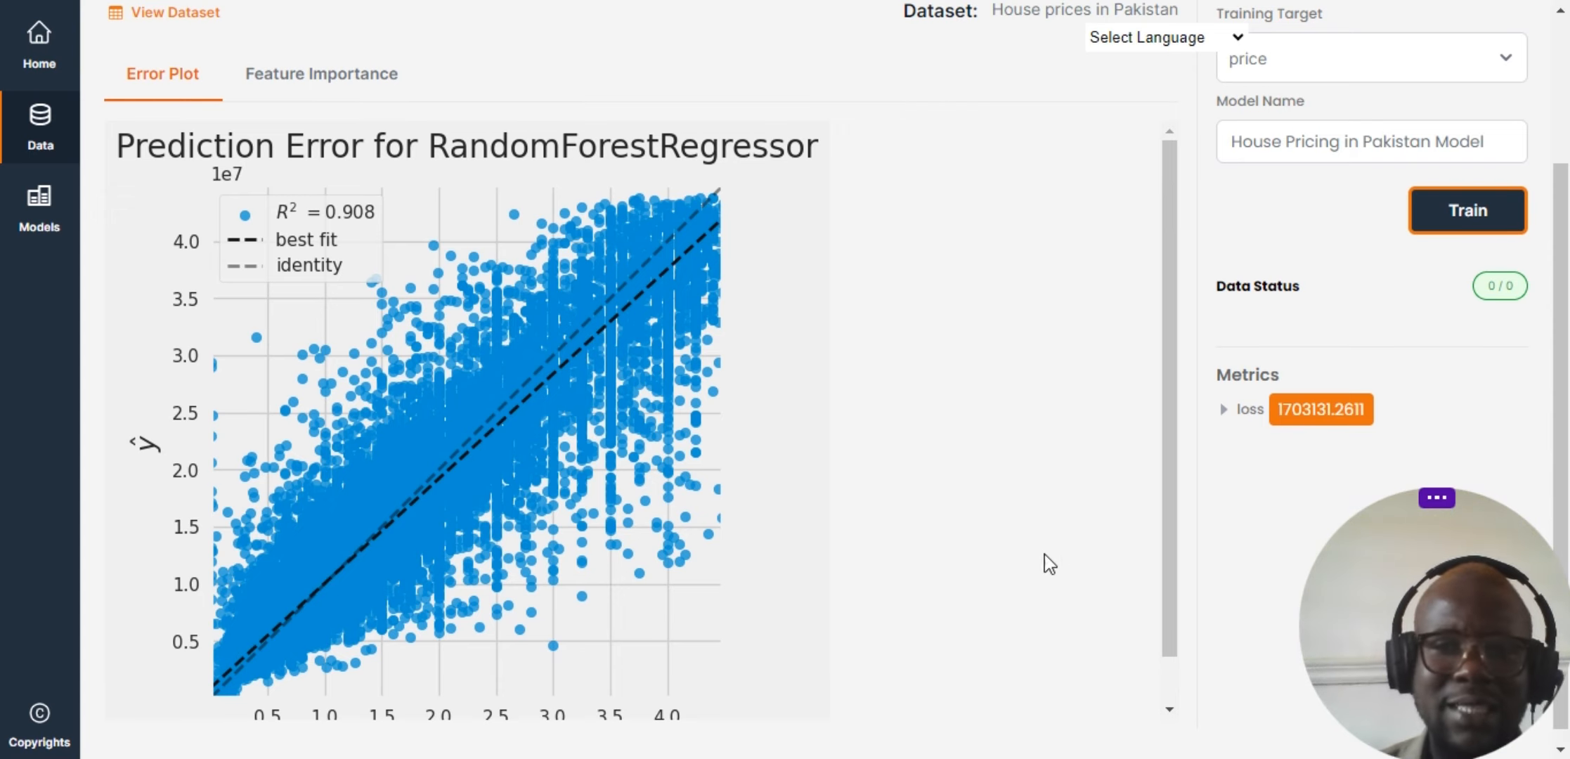
{"action": "scroll", "coordinate": [1030, 566], "scroll_direction": "up", "scroll_amount": 2}
{"action": "scroll", "coordinate": [1030, 569], "scroll_direction": "up", "scroll_amount": 2}
{"action": "scroll", "coordinate": [1027, 572], "scroll_direction": "down", "scroll_amount": 1}
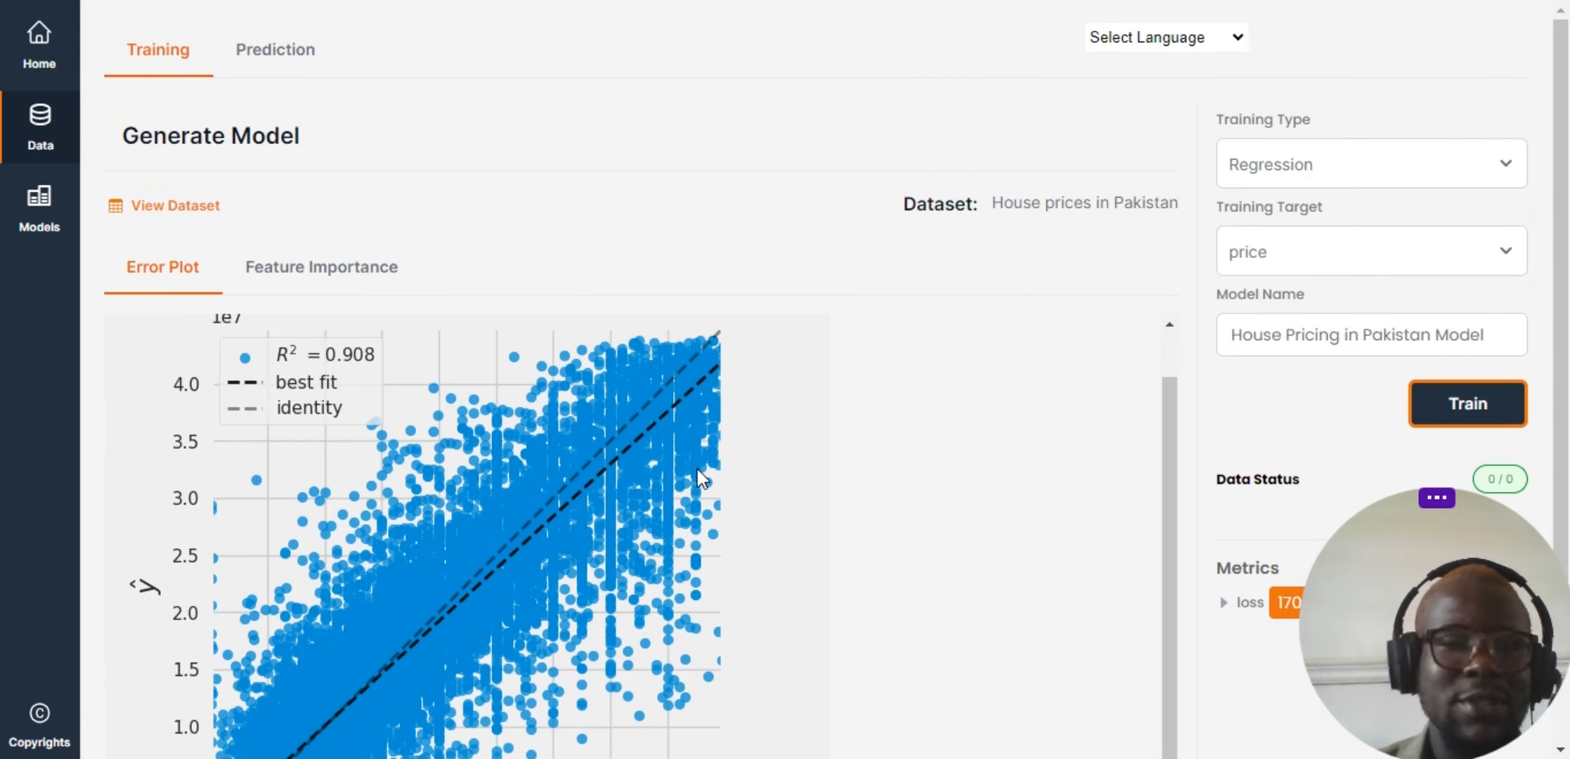
{"action": "scroll", "coordinate": [1169, 430], "scroll_direction": "down", "scroll_amount": 4}
{"action": "scroll", "coordinate": [819, 435], "scroll_direction": "up", "scroll_amount": 1}
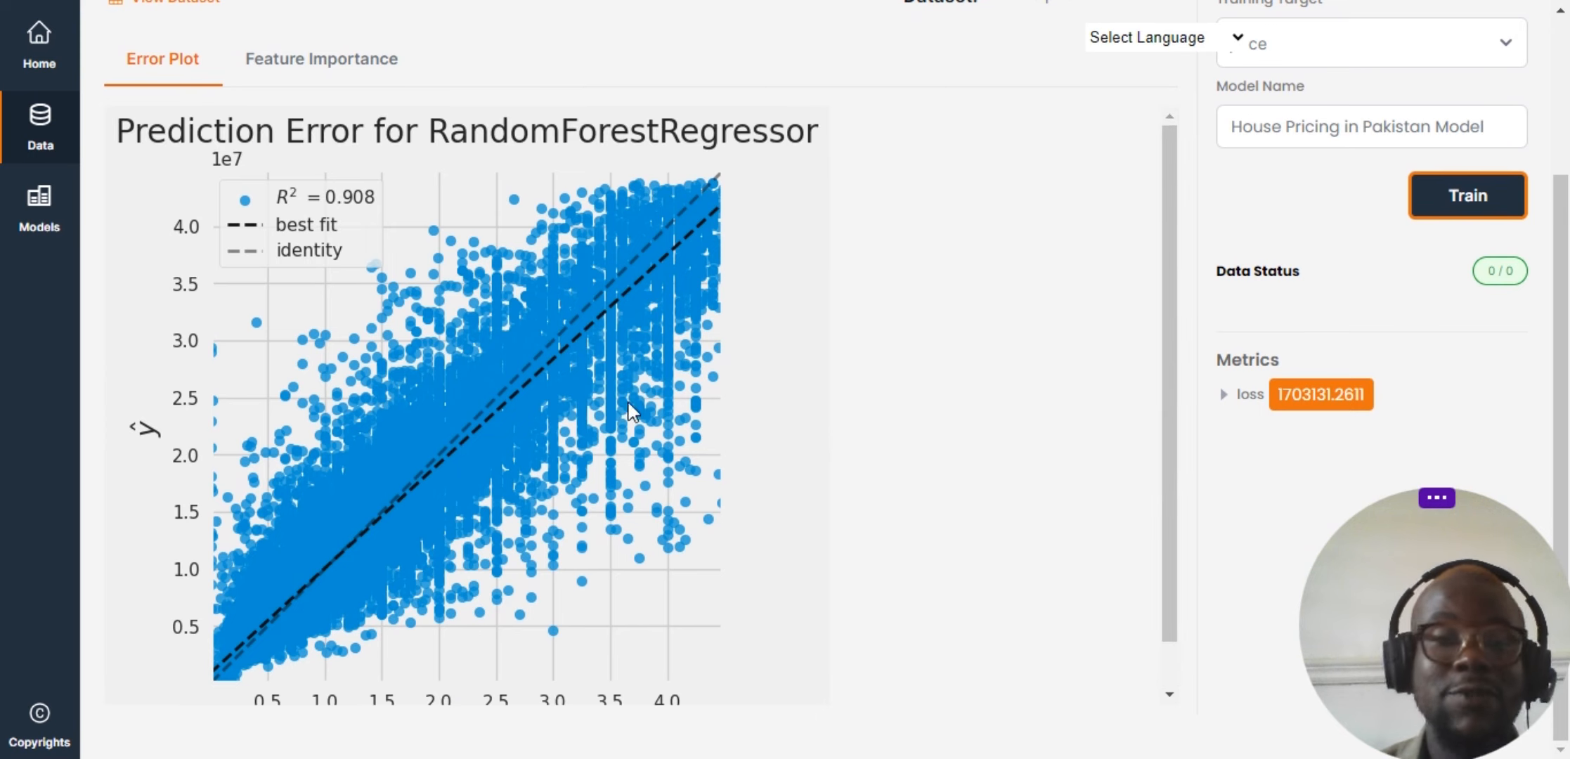
Display the Feature Importance plot and examine how strongly each feature influences the house price prediction
{"action": "left_click", "coordinate": [317, 64]}
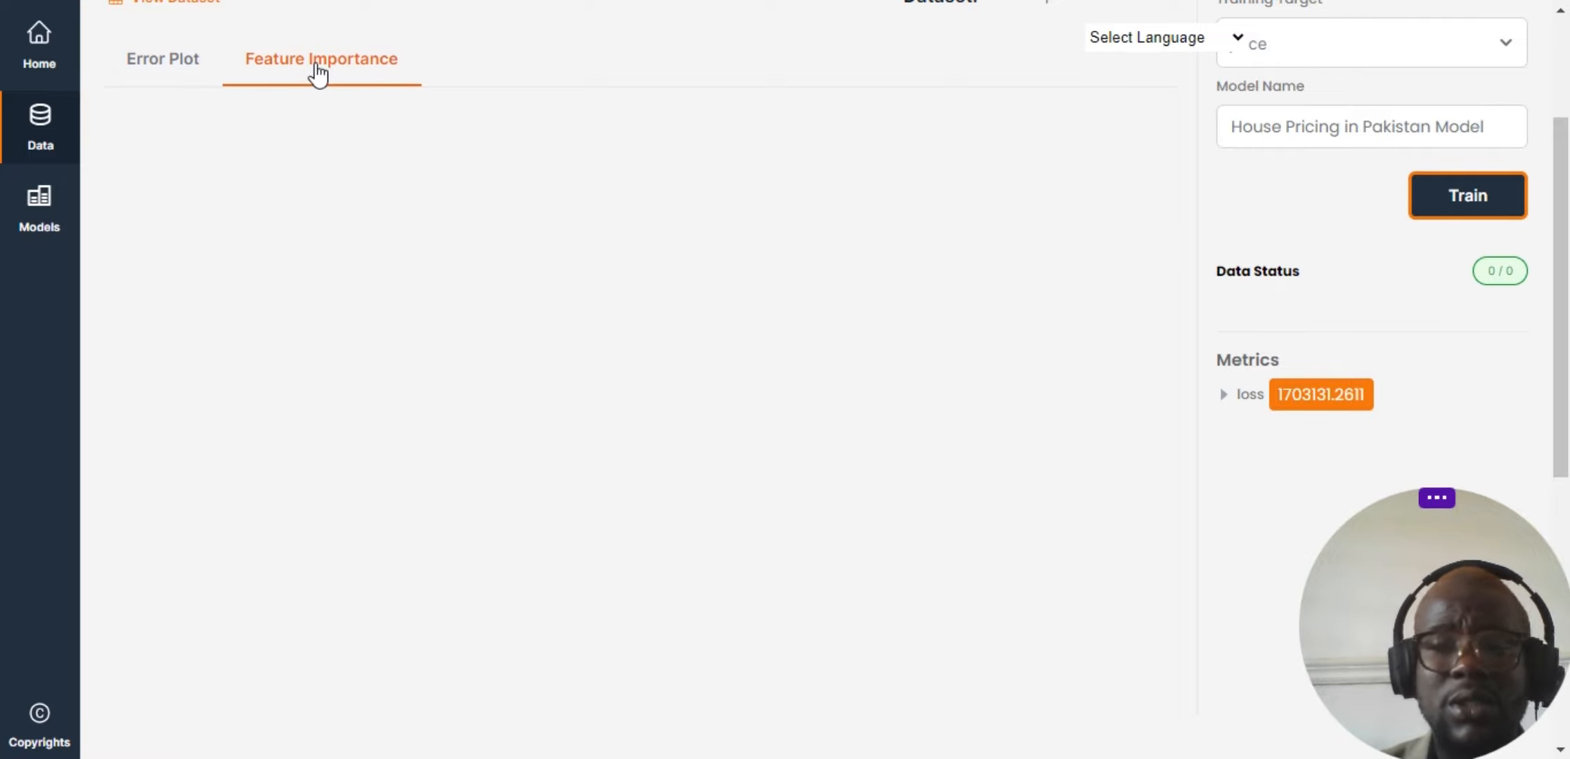
{"action": "scroll", "coordinate": [431, 343], "scroll_direction": "up", "scroll_amount": 3}
{"action": "scroll", "coordinate": [431, 344], "scroll_direction": "down", "scroll_amount": 1}
{"action": "scroll", "coordinate": [431, 344], "scroll_direction": "down", "scroll_amount": 2}
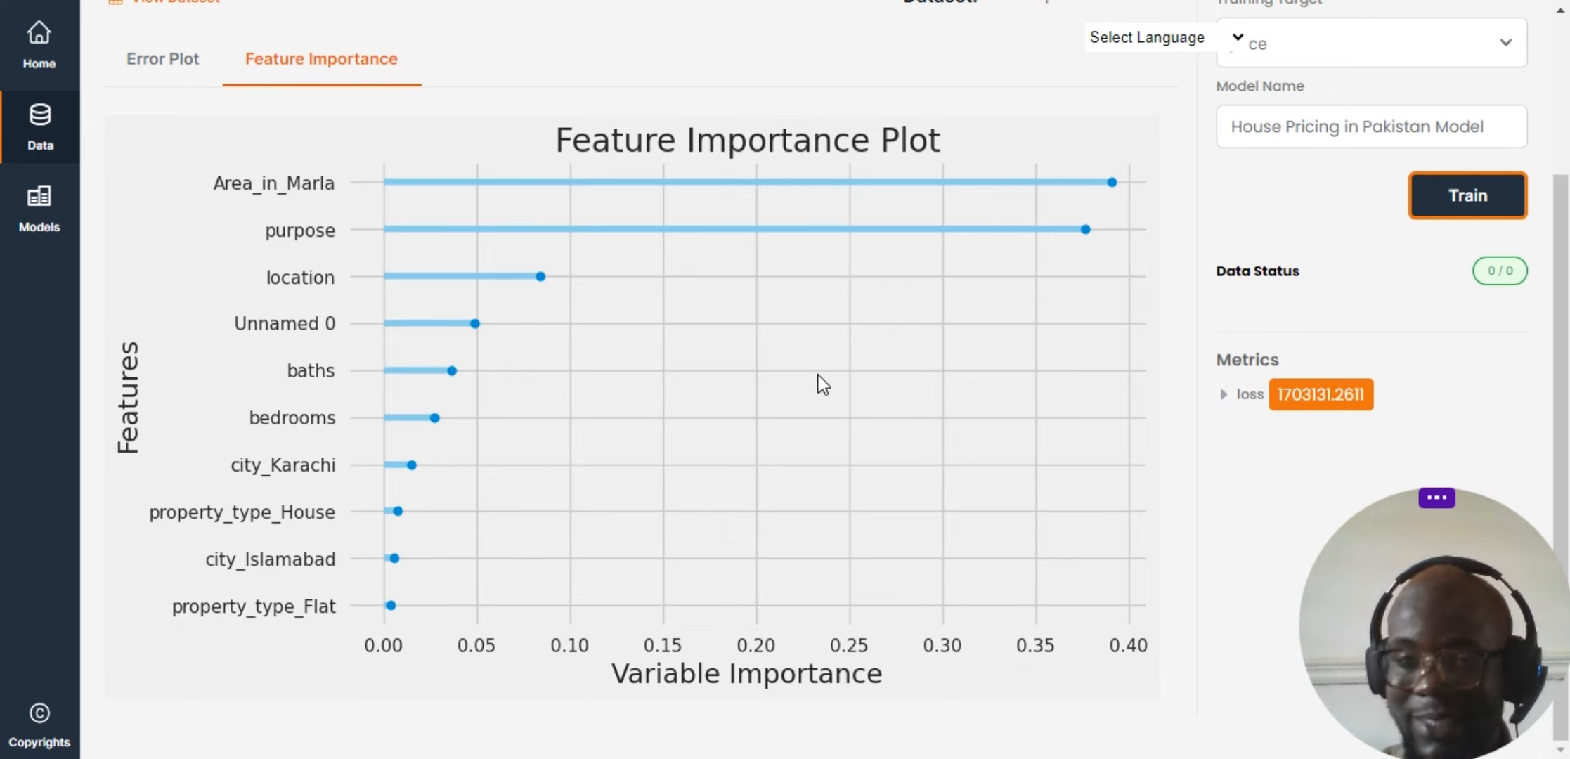
{"action": "scroll", "coordinate": [823, 383], "scroll_direction": "up", "scroll_amount": 3}
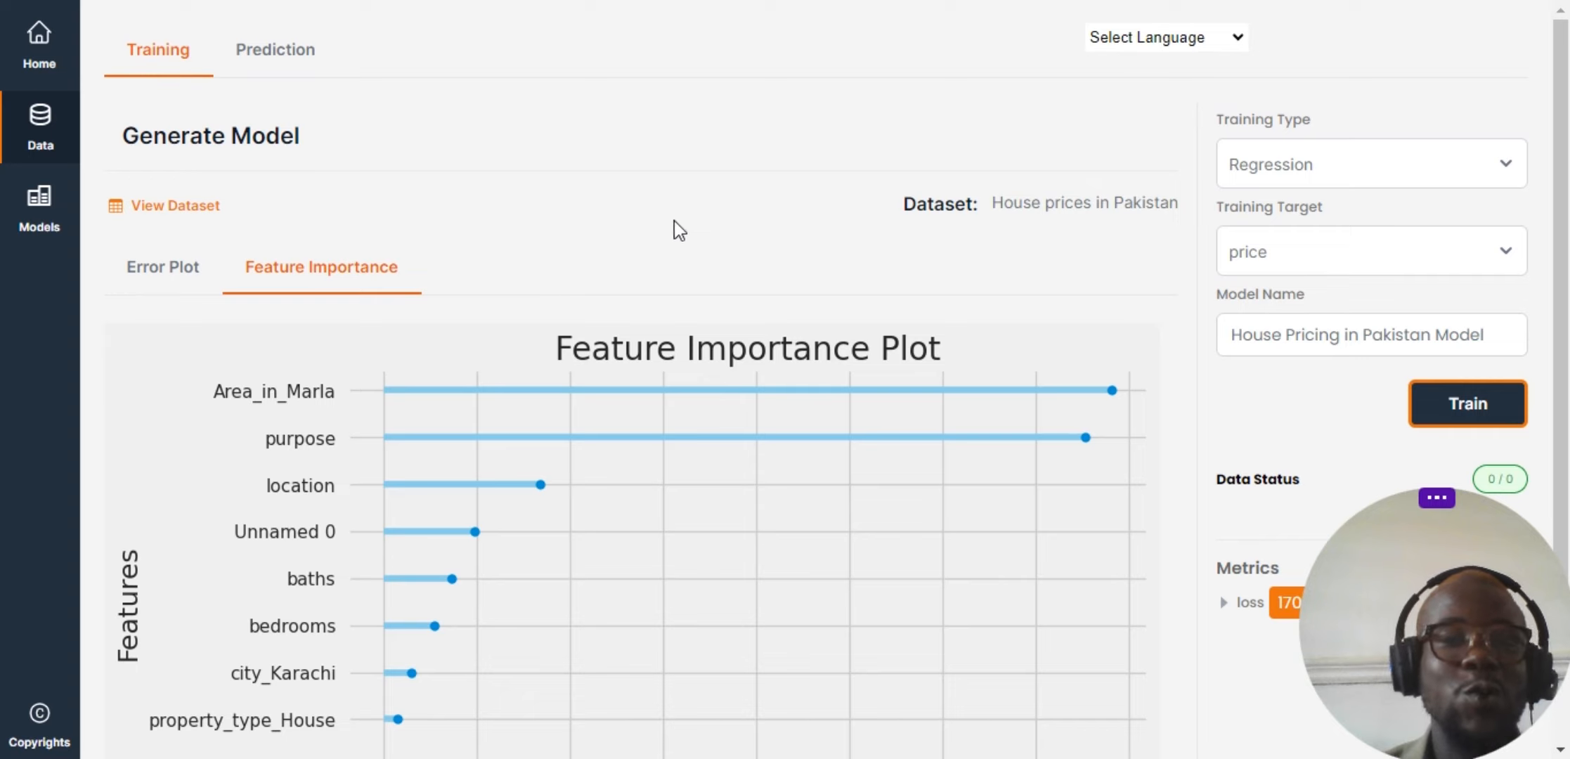
View the generated models page to locate the saved House Pricing in Pakistan Model, checking the dataset upload page in between
{"action": "left_click", "coordinate": [35, 214]}
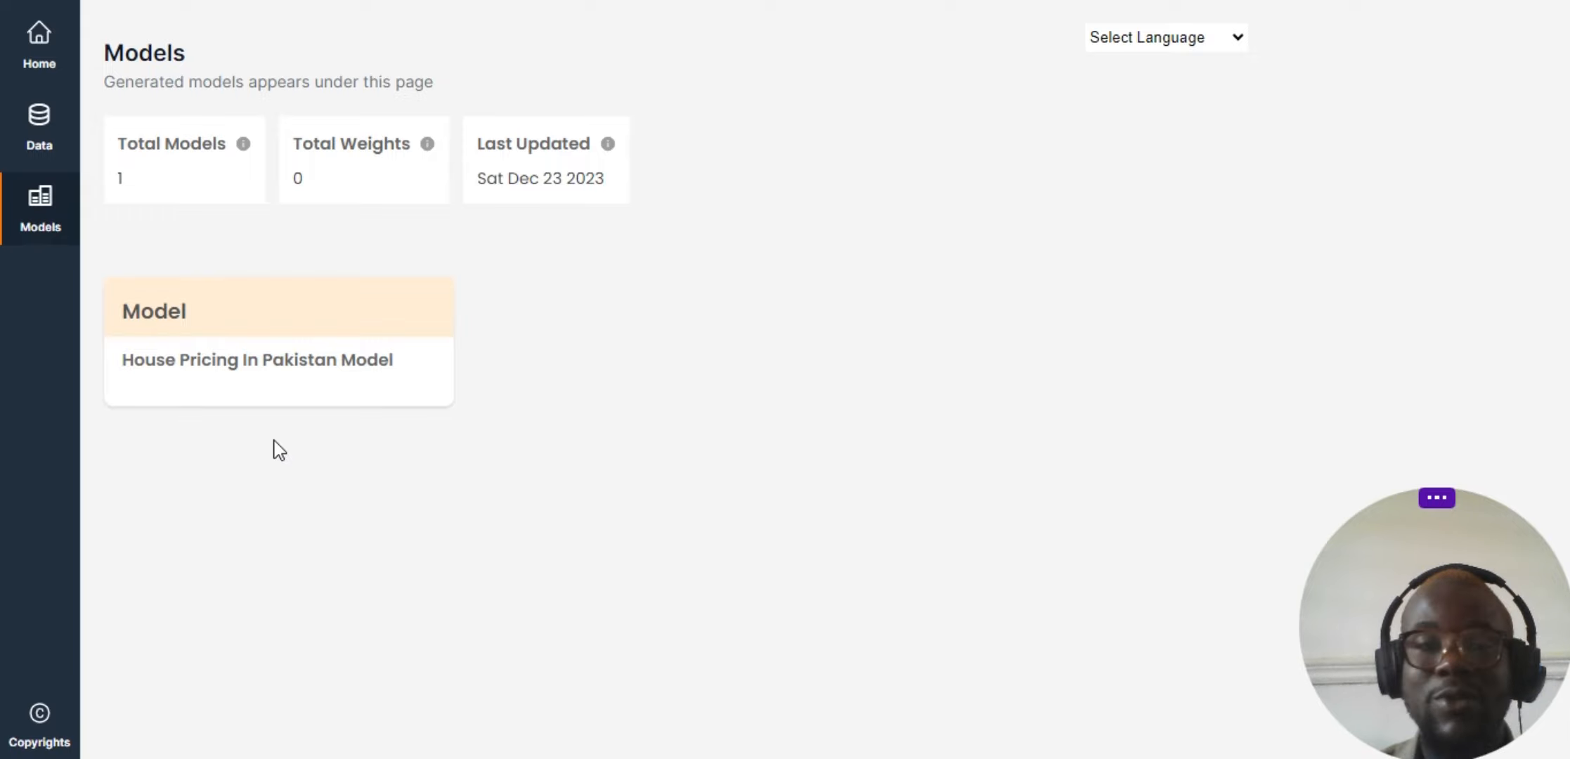
{"action": "left_click", "coordinate": [39, 118]}
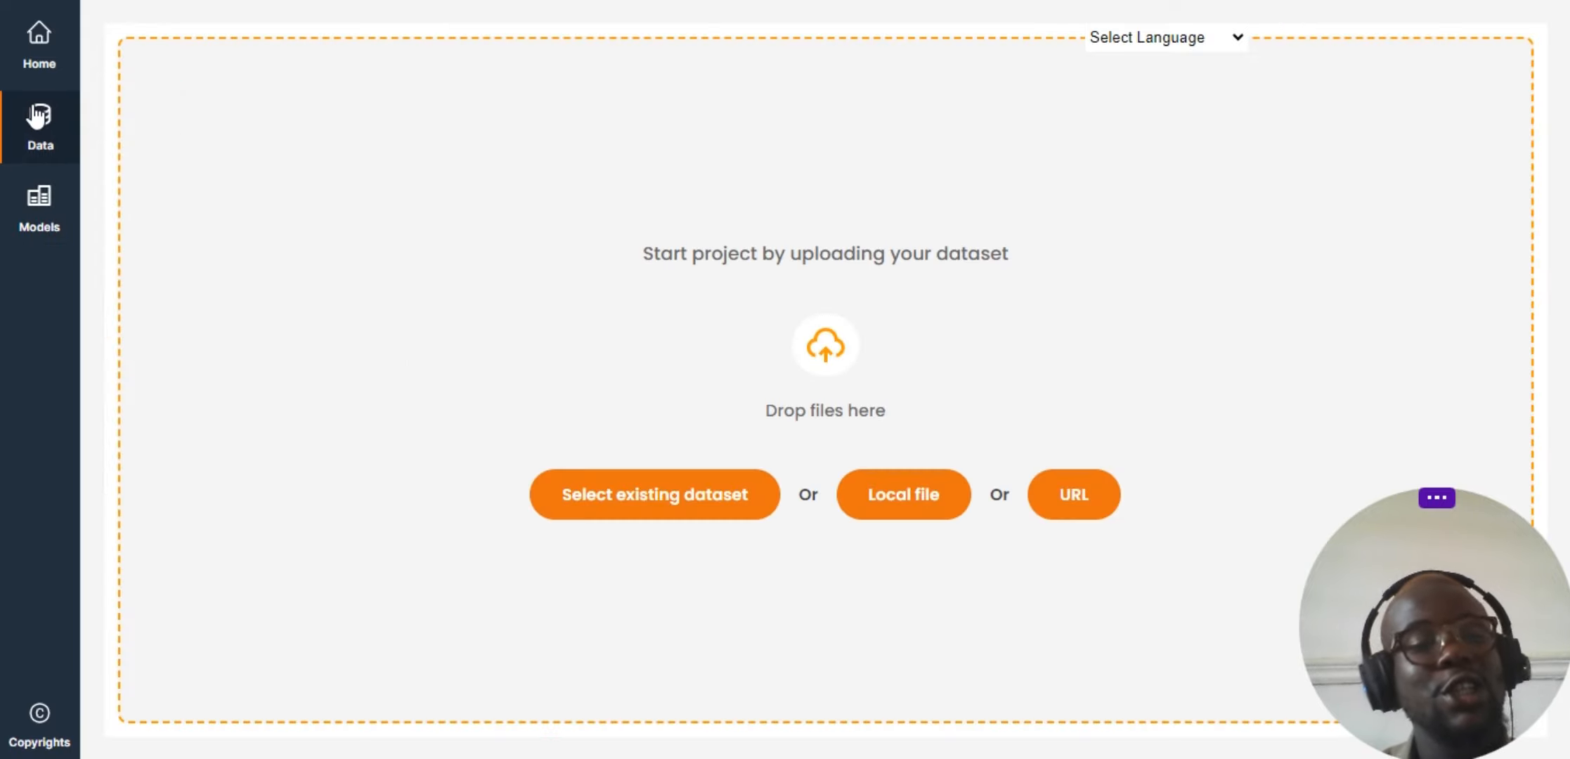
{"action": "left_click", "coordinate": [40, 239]}
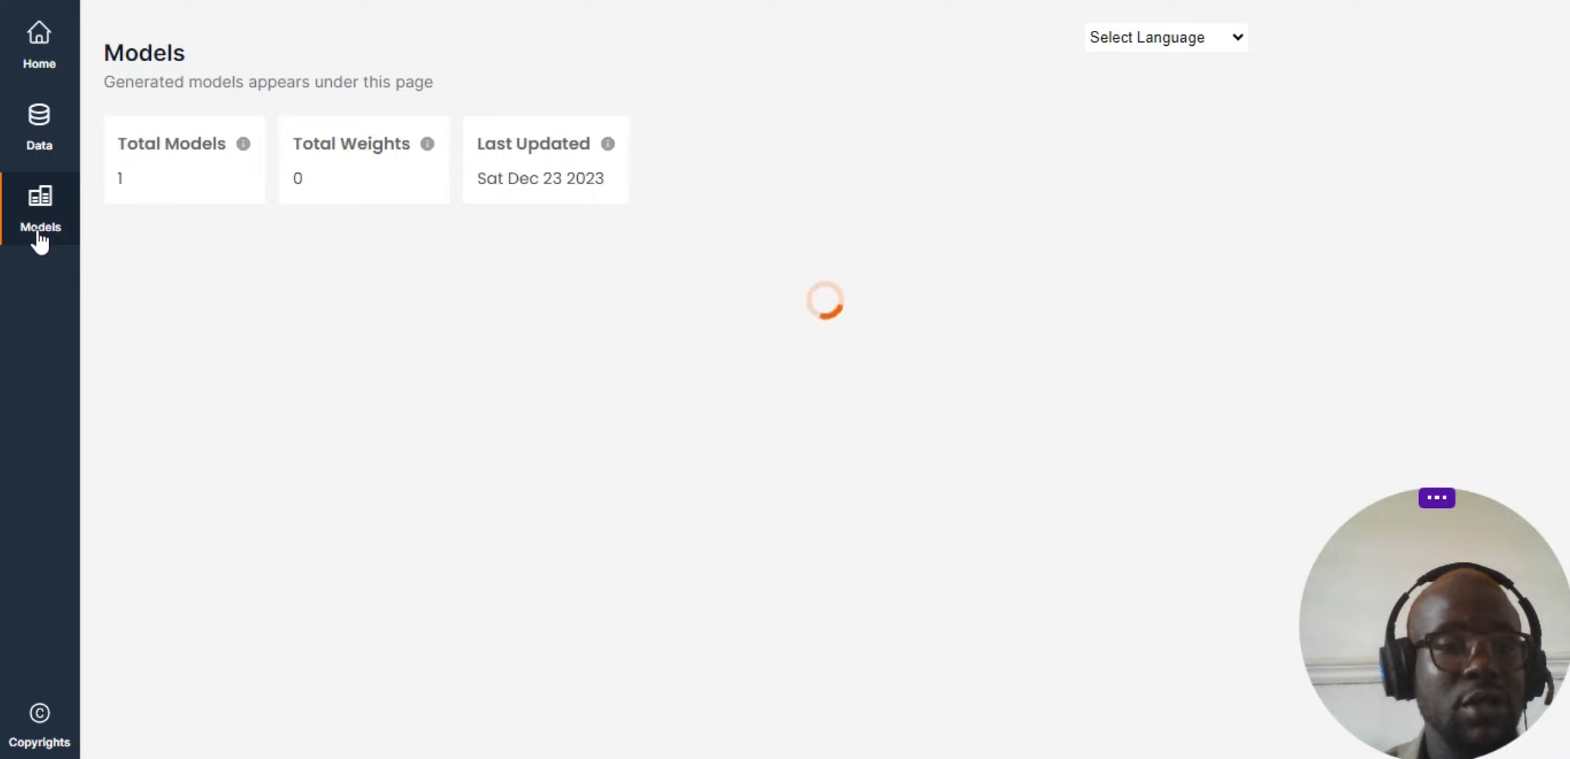